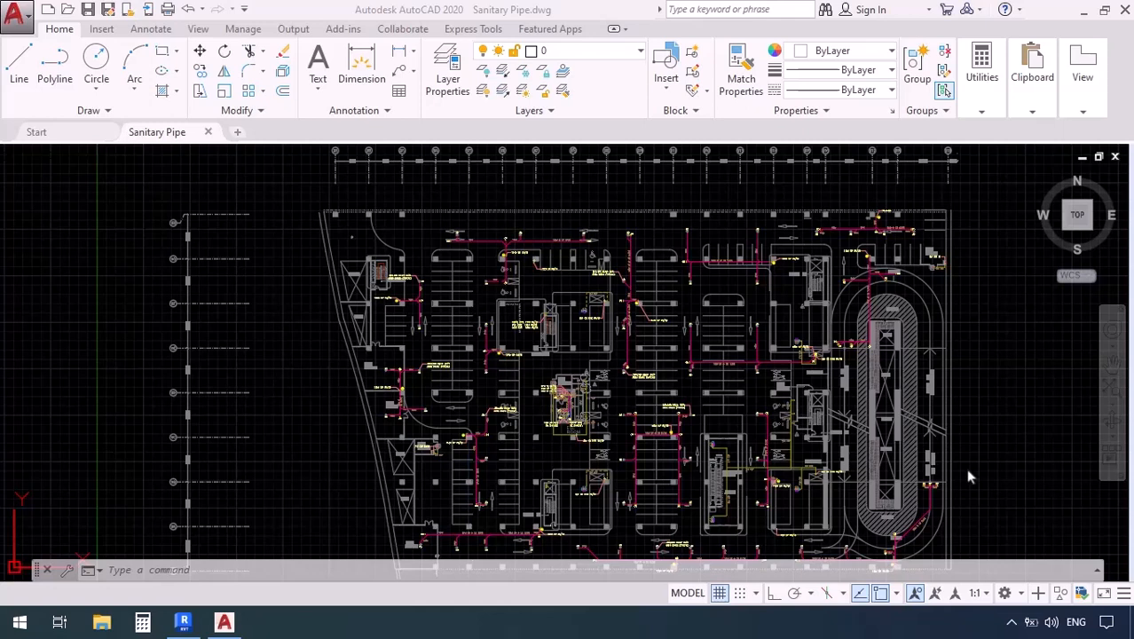
- Examine the waste pipe network in the central parking bays, including the area drains and cleanouts at its branch ends
{"action": "scroll", "coordinate": [612, 454], "scroll_direction": "up", "scroll_amount": 5}
{"action": "scroll", "coordinate": [613, 454], "scroll_direction": "up", "scroll_amount": 3}
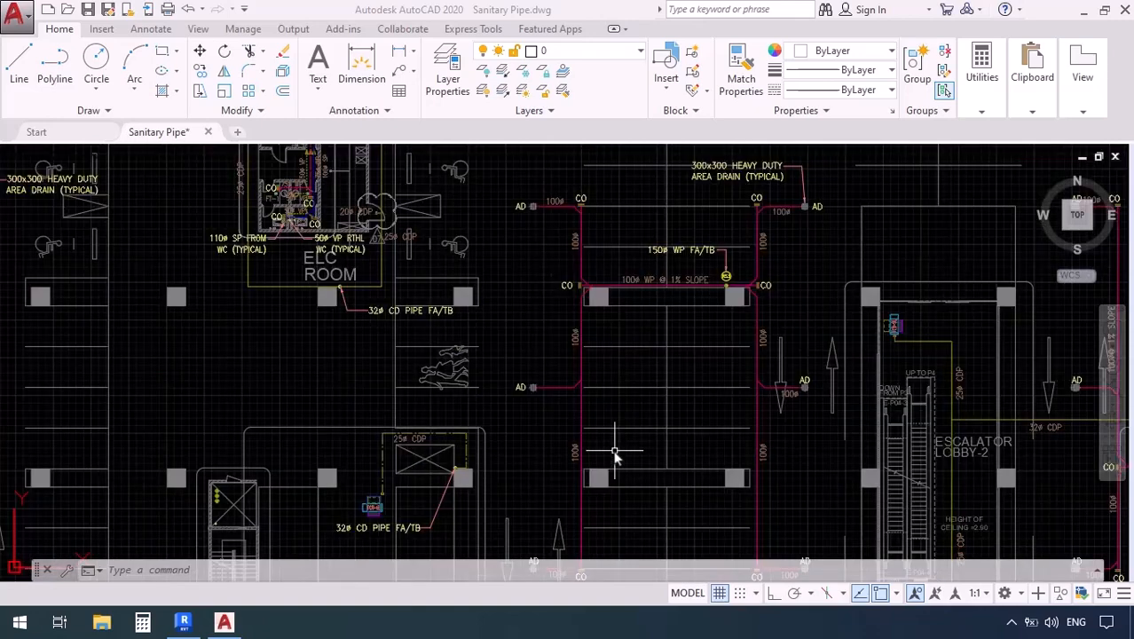
{"action": "scroll", "coordinate": [615, 451], "scroll_direction": "down", "scroll_amount": 3}
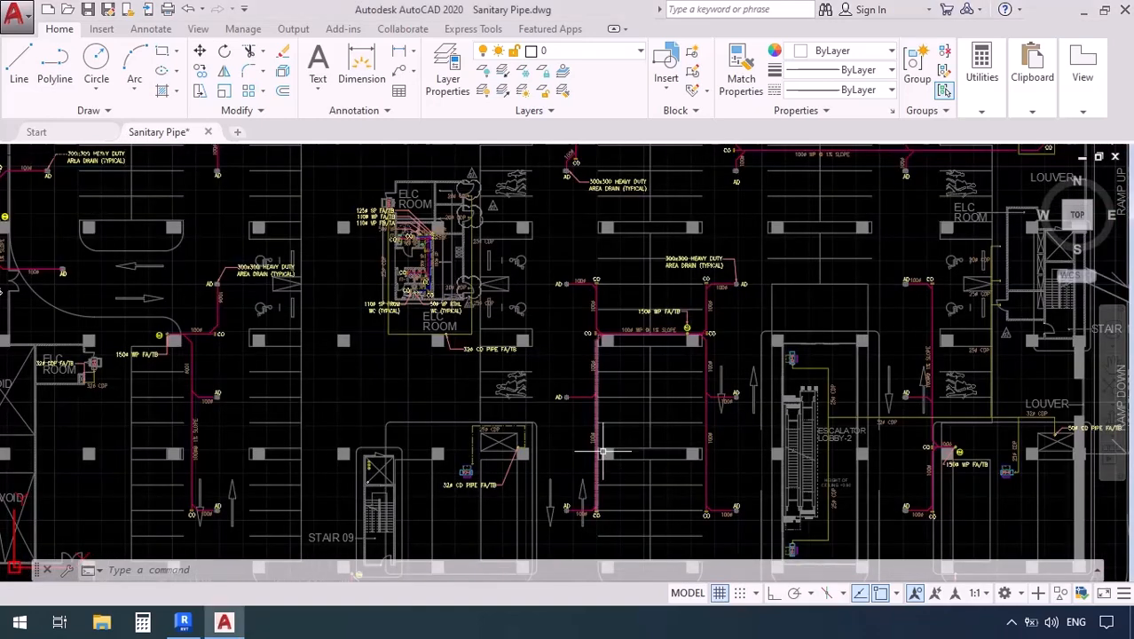
{"action": "middle_click_drag", "start_coordinate": [637, 471], "coordinate": [596, 452]}
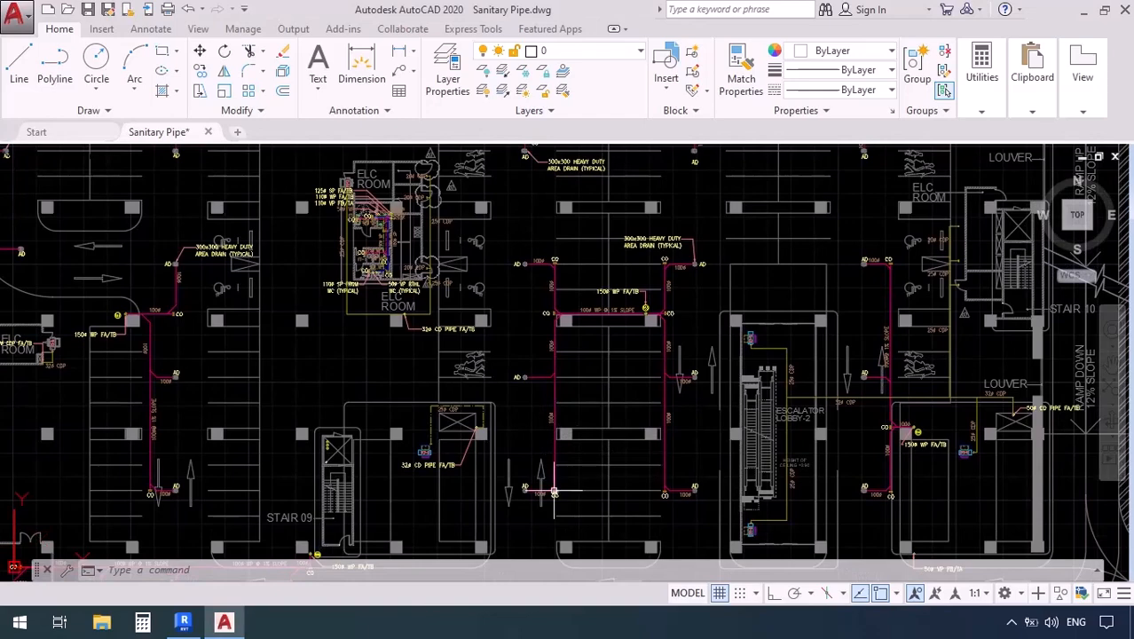
{"action": "scroll", "coordinate": [559, 481], "scroll_direction": "up", "scroll_amount": 6}
{"action": "scroll", "coordinate": [355, 432], "scroll_direction": "down", "scroll_amount": 5}
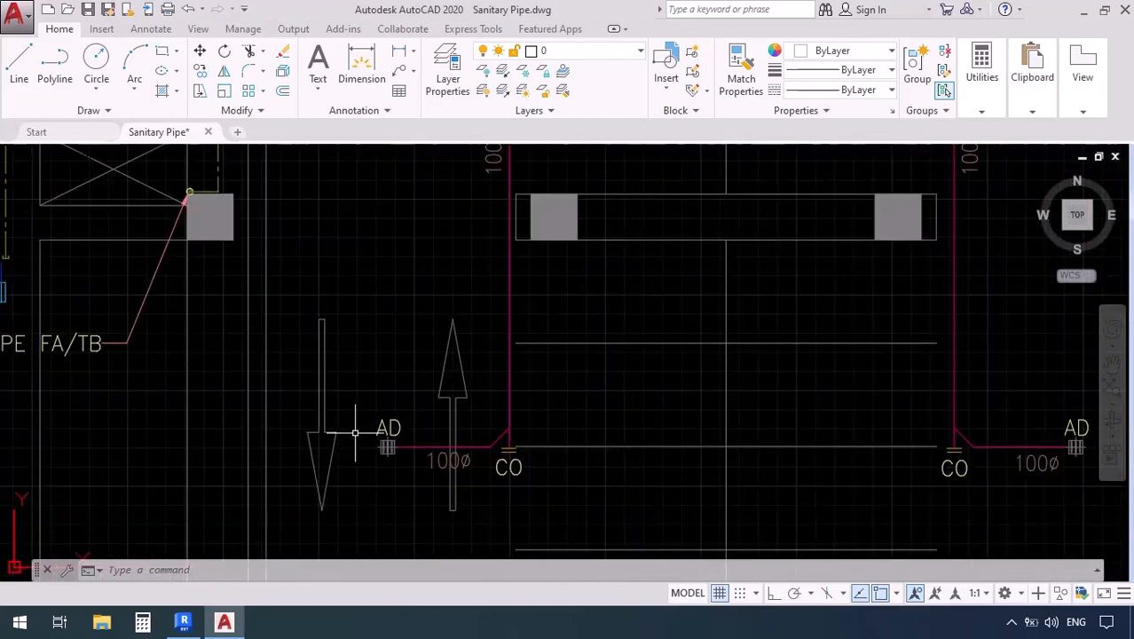
{"action": "scroll", "coordinate": [639, 444], "scroll_direction": "up", "scroll_amount": 4}
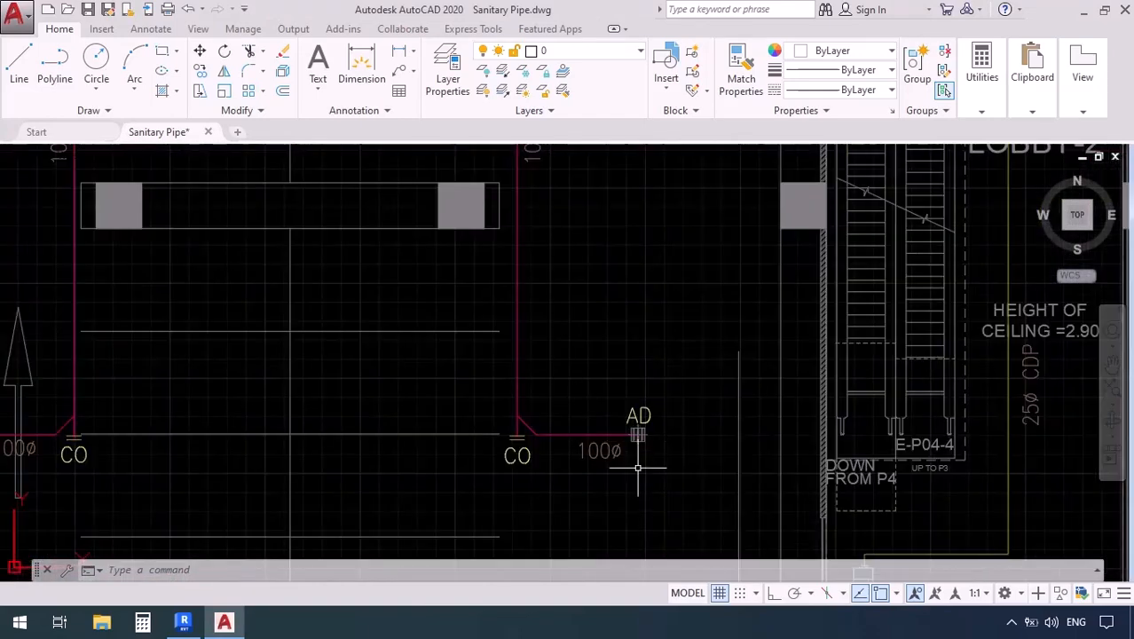
{"action": "scroll", "coordinate": [643, 457], "scroll_direction": "down", "scroll_amount": 5}
{"action": "mouse_move", "coordinate": [638, 458]}
{"action": "middle_mouse_down"}
{"action": "mouse_move", "coordinate": [523, 406]}
{"action": "mouse_move", "coordinate": [509, 515]}
{"action": "middle_mouse_up"}
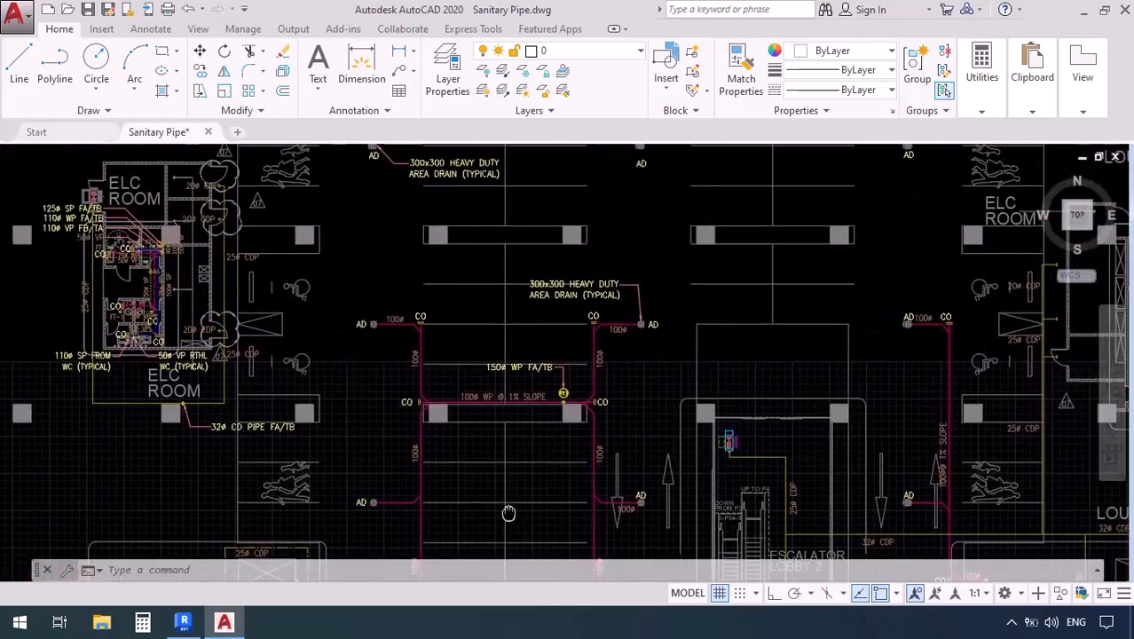
- Trace the 100ø pipes from the 300x300 heavy duty area drains past the cleanouts to riser R53
{"action": "scroll", "coordinate": [570, 245], "scroll_direction": "up", "scroll_amount": 2}
{"action": "scroll", "coordinate": [561, 306], "scroll_direction": "up", "scroll_amount": 2}
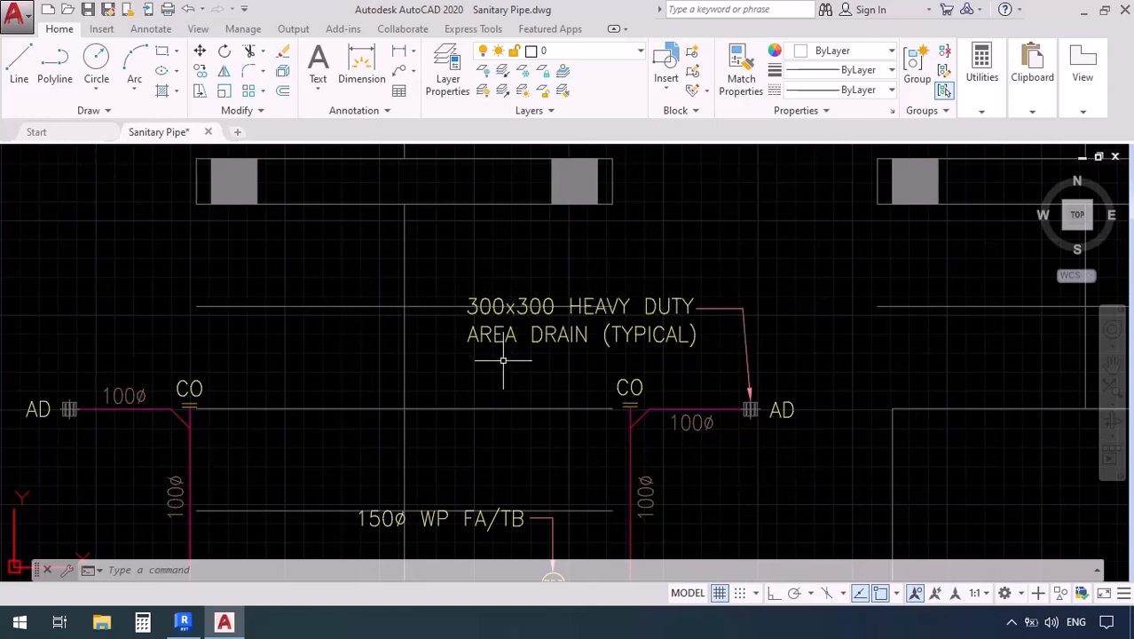
{"action": "scroll", "coordinate": [504, 360], "scroll_direction": "down", "scroll_amount": 4}
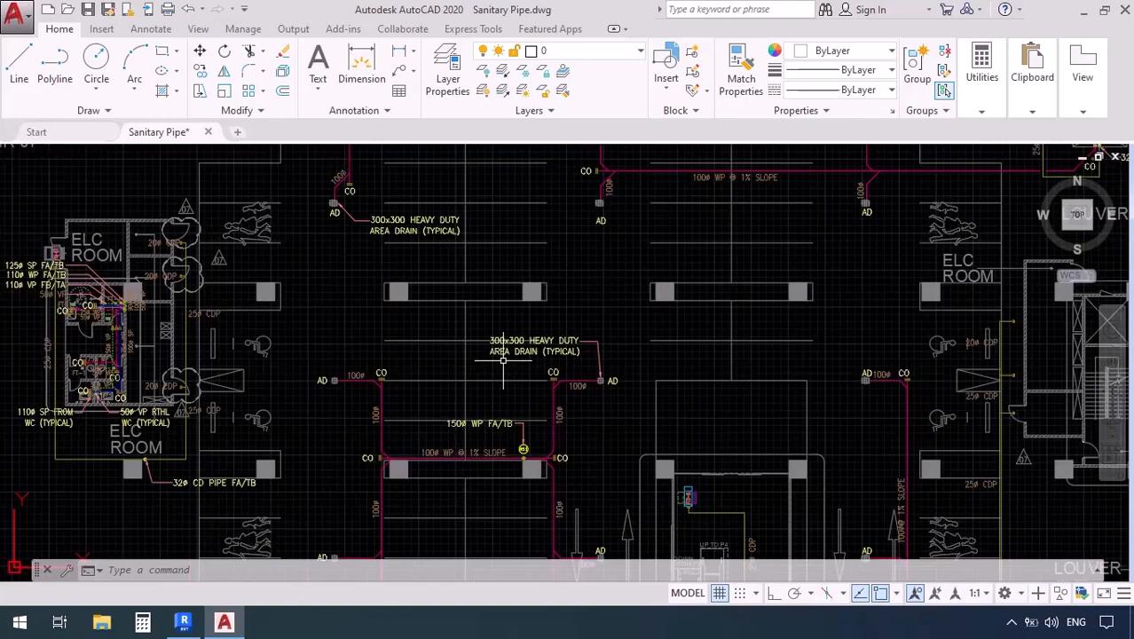
{"action": "scroll", "coordinate": [589, 390], "scroll_direction": "up", "scroll_amount": 4}
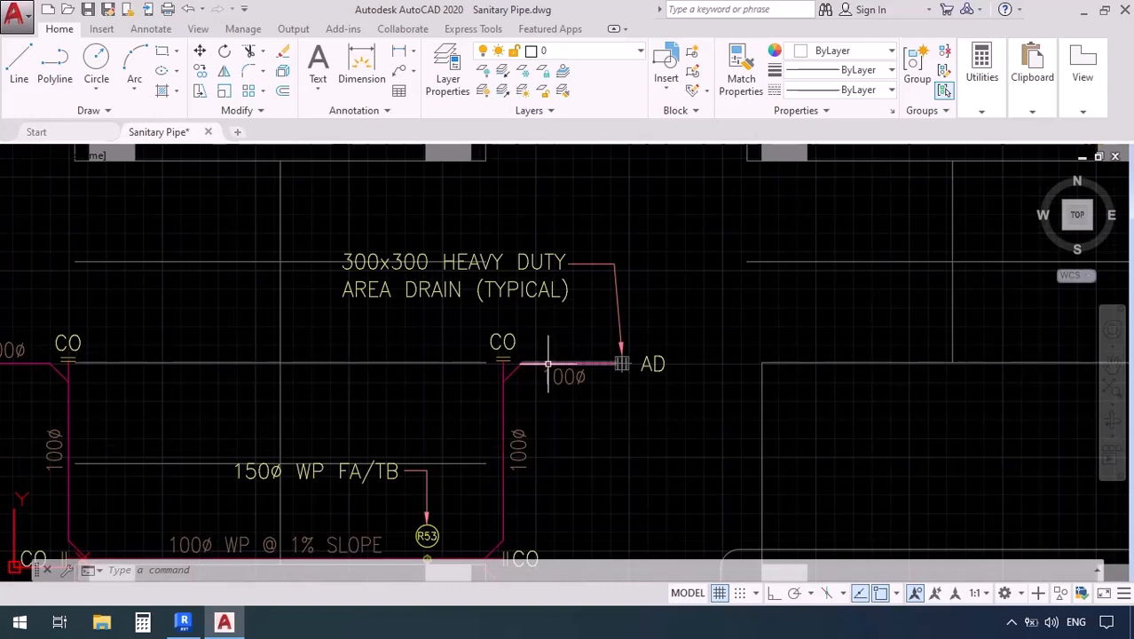
{"action": "middle_click_drag", "start_coordinate": [518, 484], "coordinate": [492, 355]}
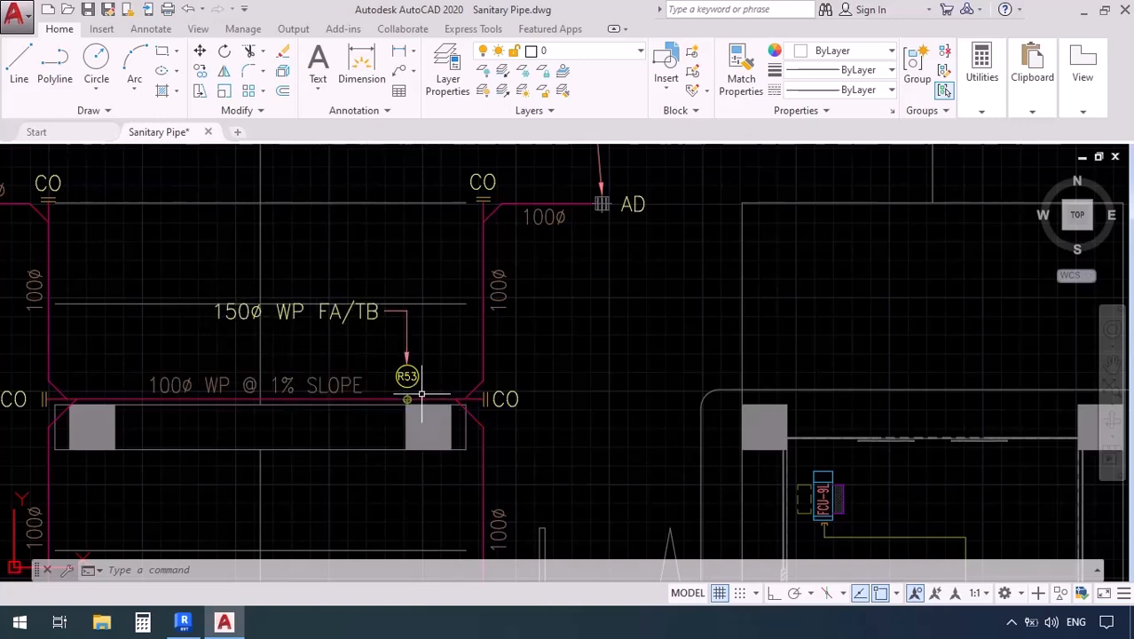
{"action": "scroll", "coordinate": [540, 268], "scroll_direction": "down", "scroll_amount": 2}
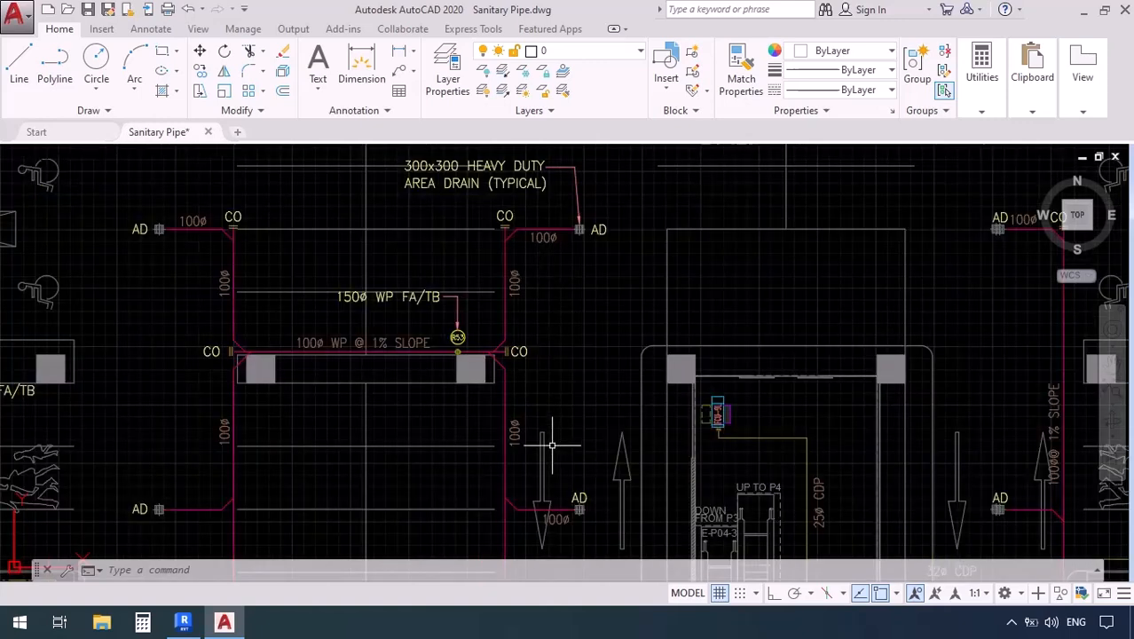
{"action": "mouse_move", "coordinate": [549, 437]}
{"action": "middle_mouse_down"}
{"action": "mouse_move", "coordinate": [525, 403]}
{"action": "mouse_move", "coordinate": [492, 206]}
{"action": "middle_mouse_up"}
{"action": "middle_click_drag", "start_coordinate": [477, 477], "coordinate": [468, 397]}
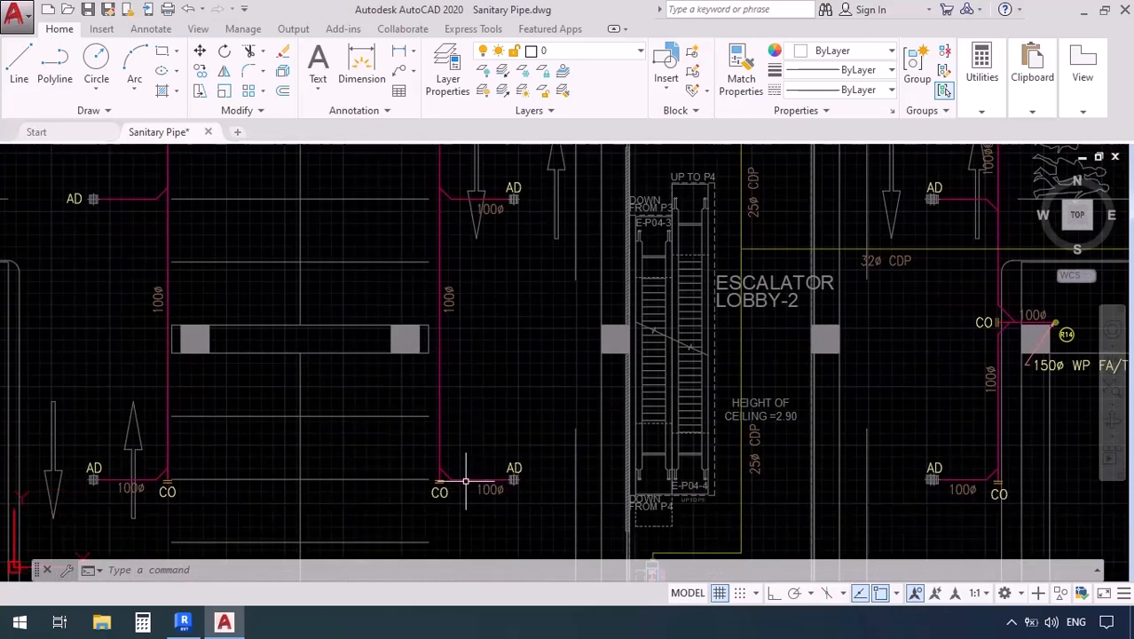
{"action": "middle_click_drag", "start_coordinate": [445, 339], "coordinate": [489, 474]}
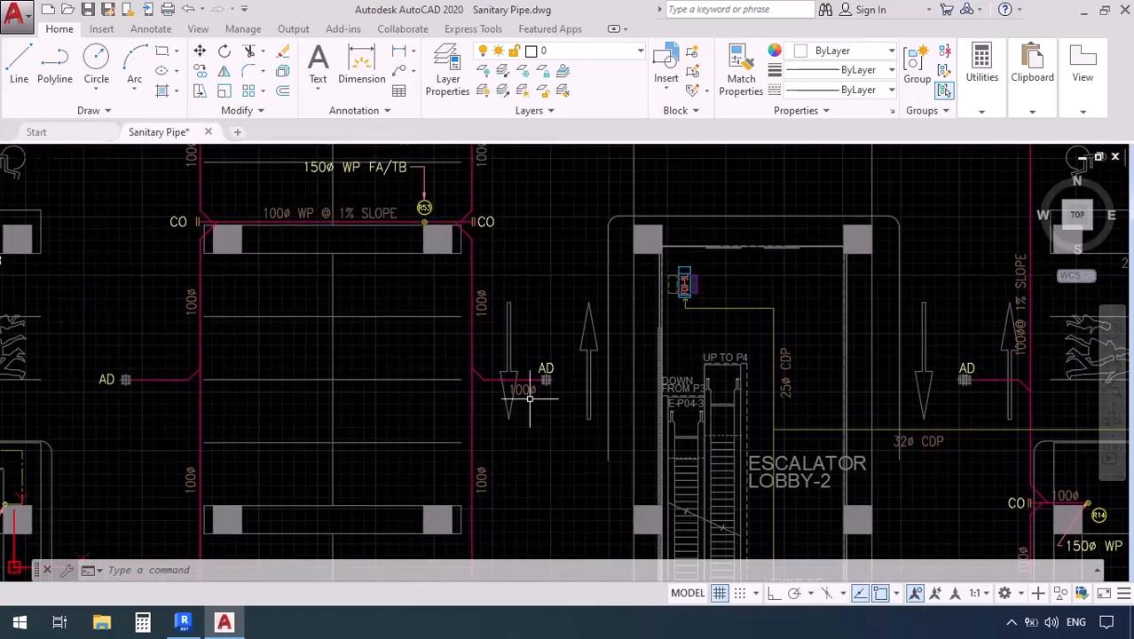
{"action": "middle_click_drag", "start_coordinate": [469, 297], "coordinate": [468, 416]}
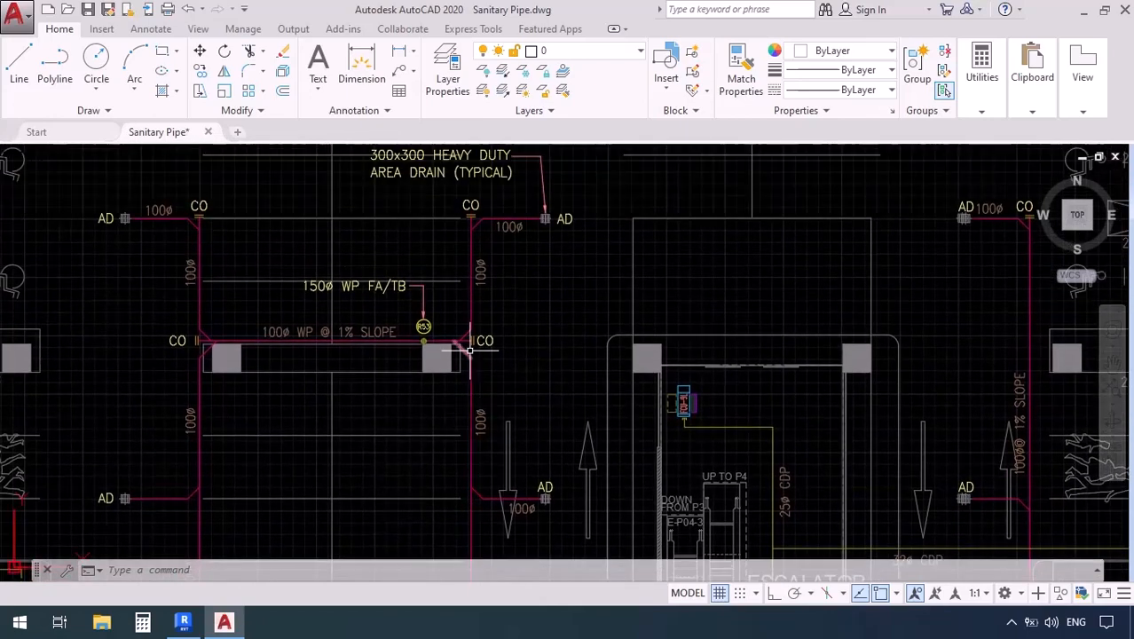
{"action": "scroll", "coordinate": [422, 341], "scroll_direction": "up", "scroll_amount": 2}
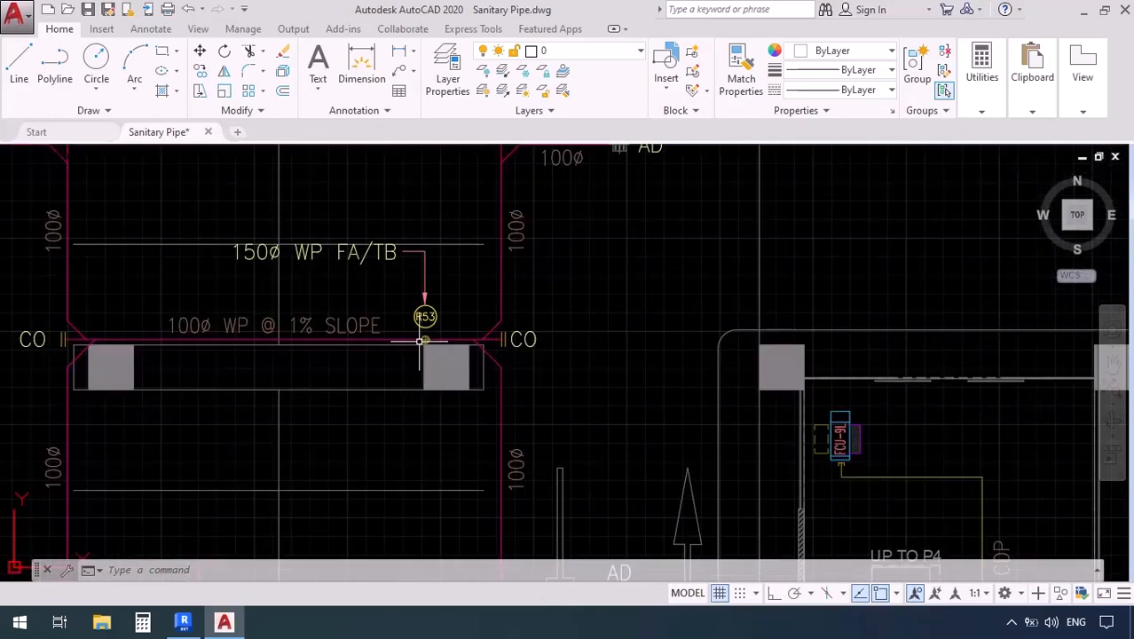
{"action": "scroll", "coordinate": [450, 298], "scroll_direction": "down", "scroll_amount": 6}
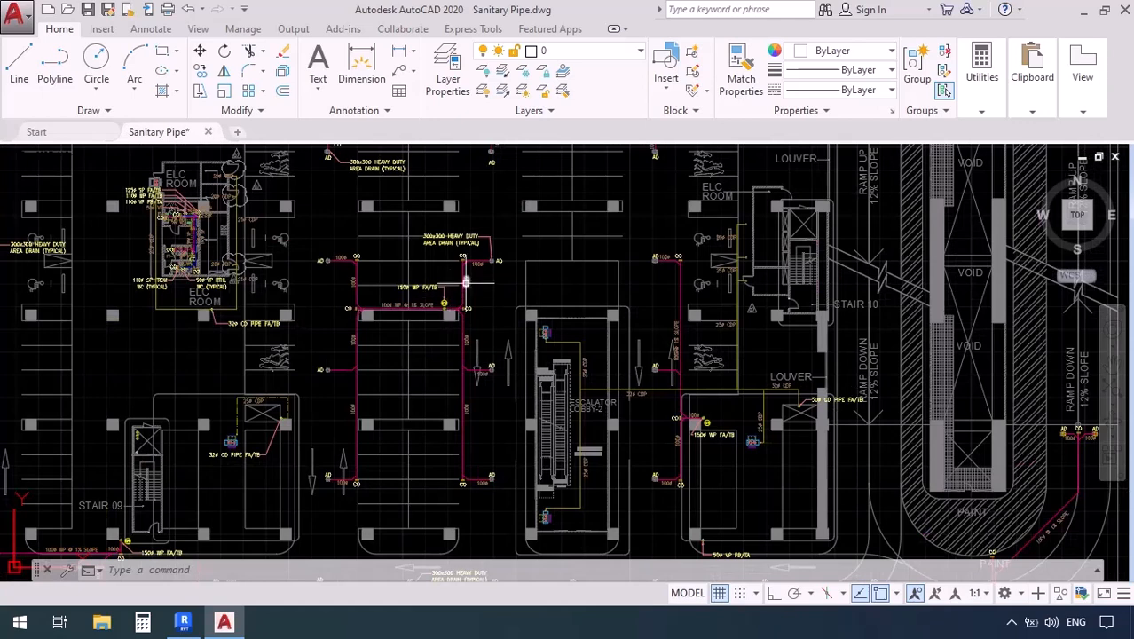
- Inspect the main pipe labelled 100ø WP @ 1% SLOPE, its end cleanouts and its branch connections
{"action": "left_click", "coordinate": [402, 370]}
{"action": "key", "text": "Delete"}
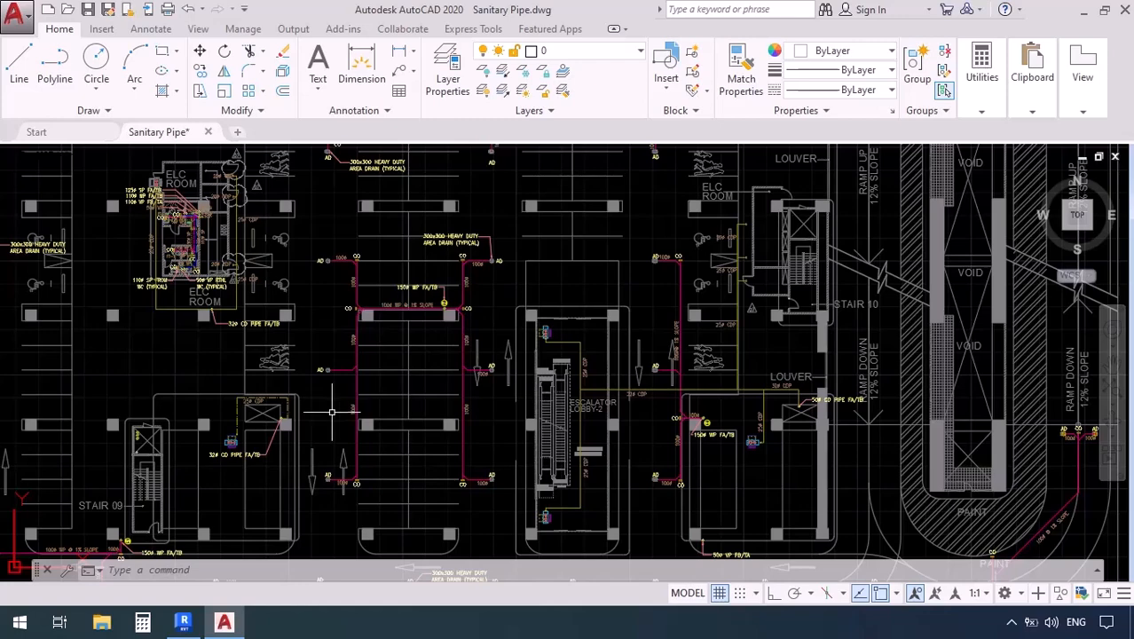
{"action": "scroll", "coordinate": [352, 302], "scroll_direction": "up", "scroll_amount": 3}
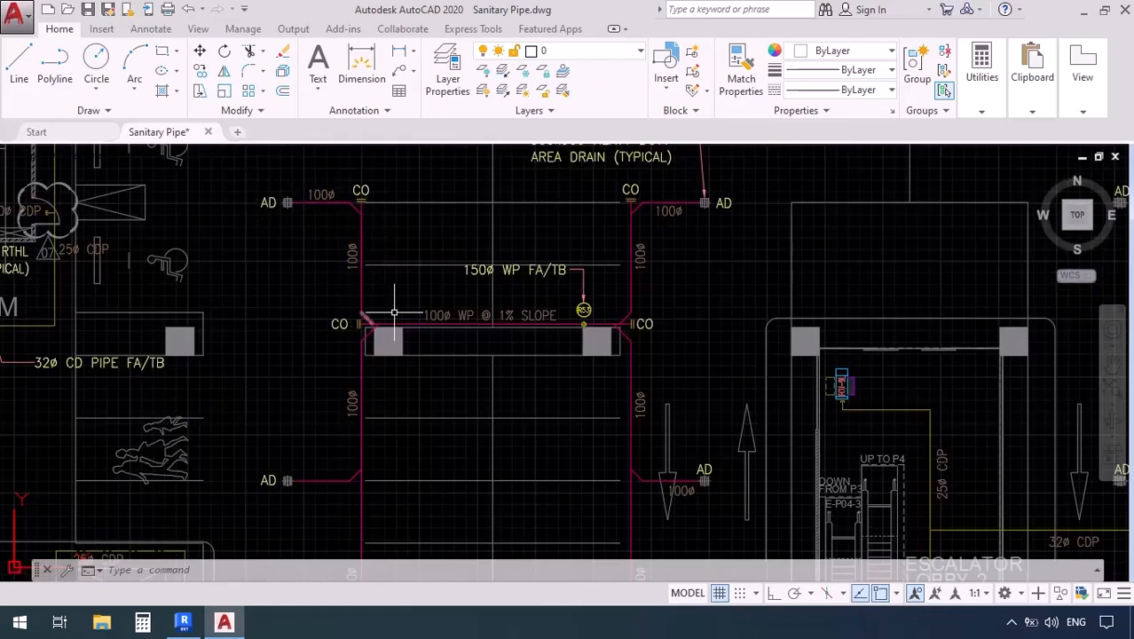
{"action": "middle_click_drag", "start_coordinate": [582, 314], "coordinate": [555, 320]}
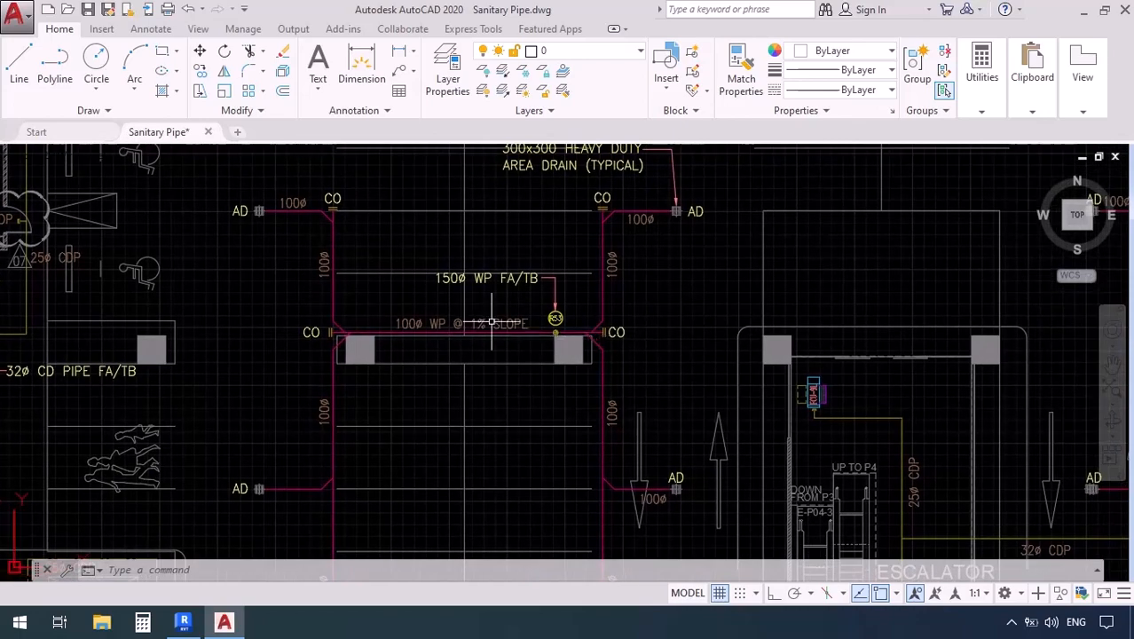
{"action": "scroll", "coordinate": [492, 323], "scroll_direction": "up", "scroll_amount": 2}
{"action": "scroll", "coordinate": [492, 323], "scroll_direction": "up", "scroll_amount": 2}
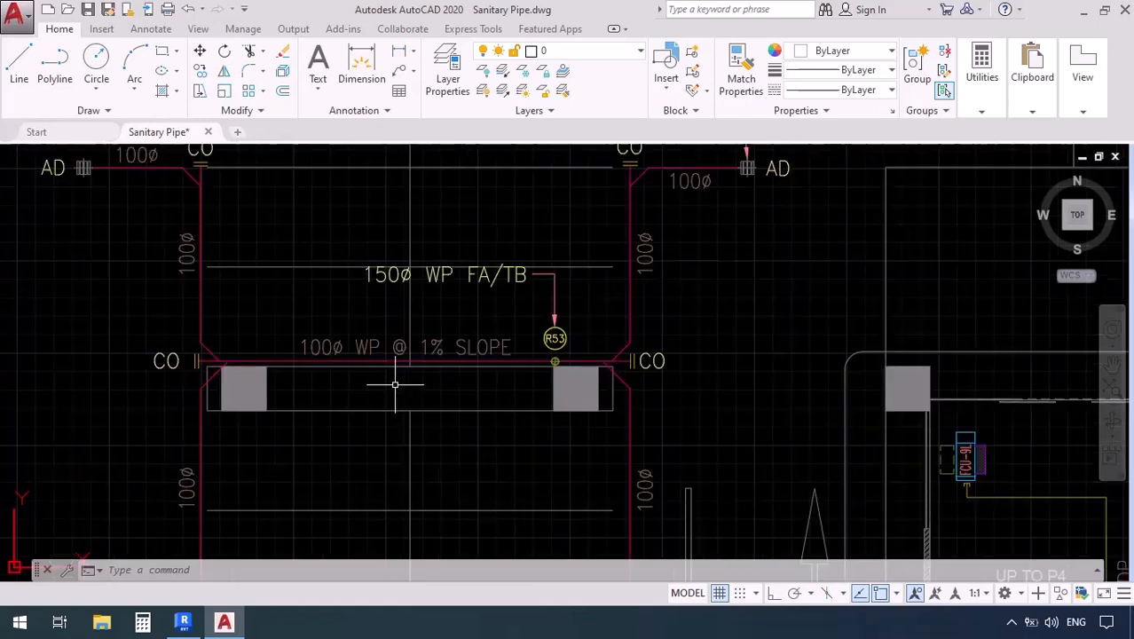
{"action": "scroll", "coordinate": [397, 385], "scroll_direction": "down", "scroll_amount": 2}
{"action": "scroll", "coordinate": [698, 372], "scroll_direction": "up", "scroll_amount": 4}
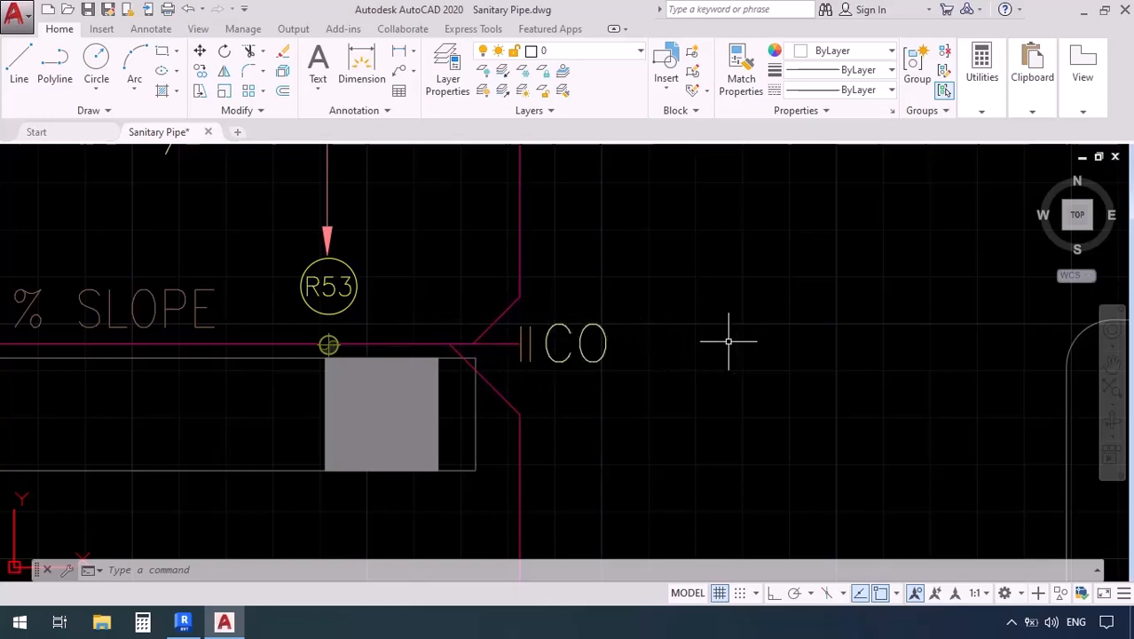
{"action": "scroll", "coordinate": [675, 313], "scroll_direction": "down", "scroll_amount": 8}
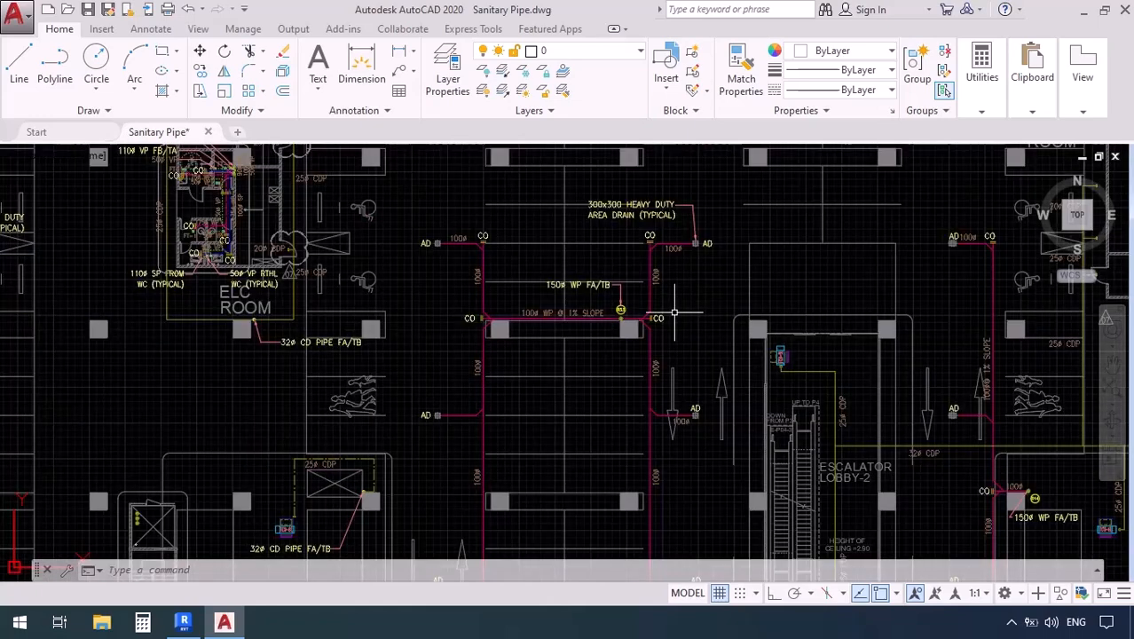
{"action": "scroll", "coordinate": [689, 236], "scroll_direction": "up", "scroll_amount": 6}
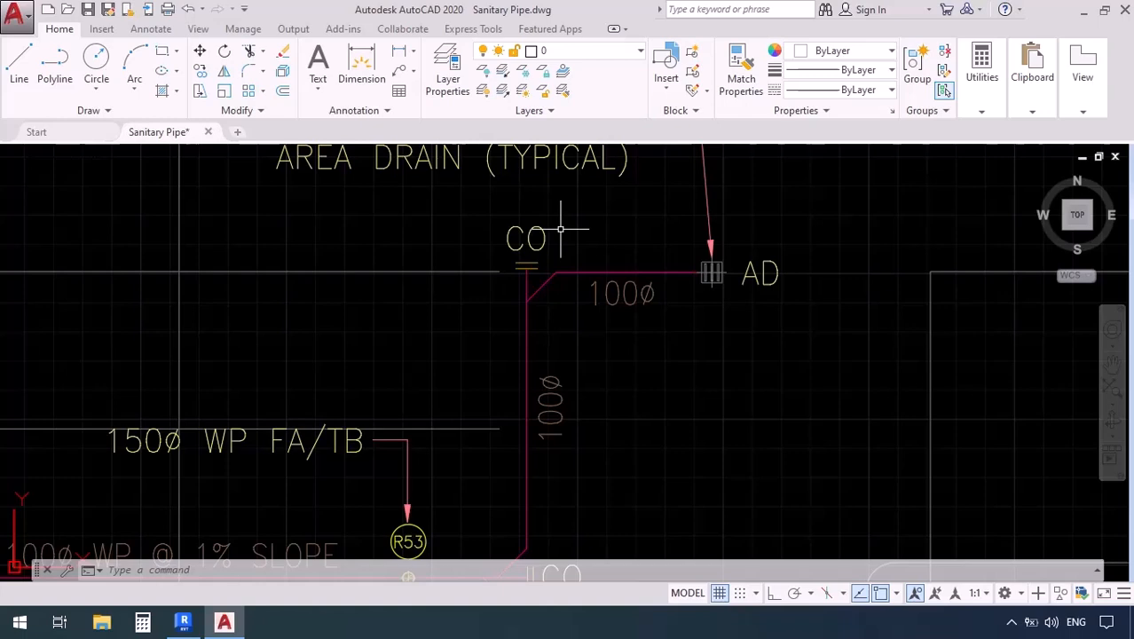
- Review the pipe connection at the 150ø WP FA/TB riser and the sanitary layout across the whole parking floor
{"action": "scroll", "coordinate": [561, 229], "scroll_direction": "down", "scroll_amount": 5}
{"action": "middle_click_drag", "start_coordinate": [554, 386], "coordinate": [501, 321]}
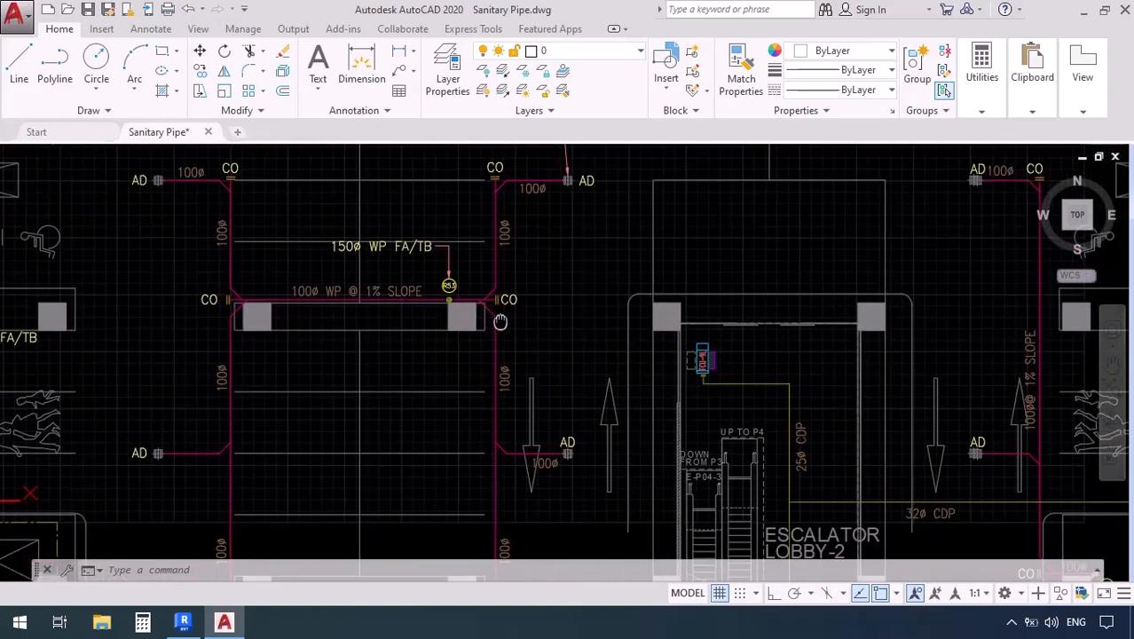
{"action": "scroll", "coordinate": [451, 307], "scroll_direction": "up", "scroll_amount": 4}
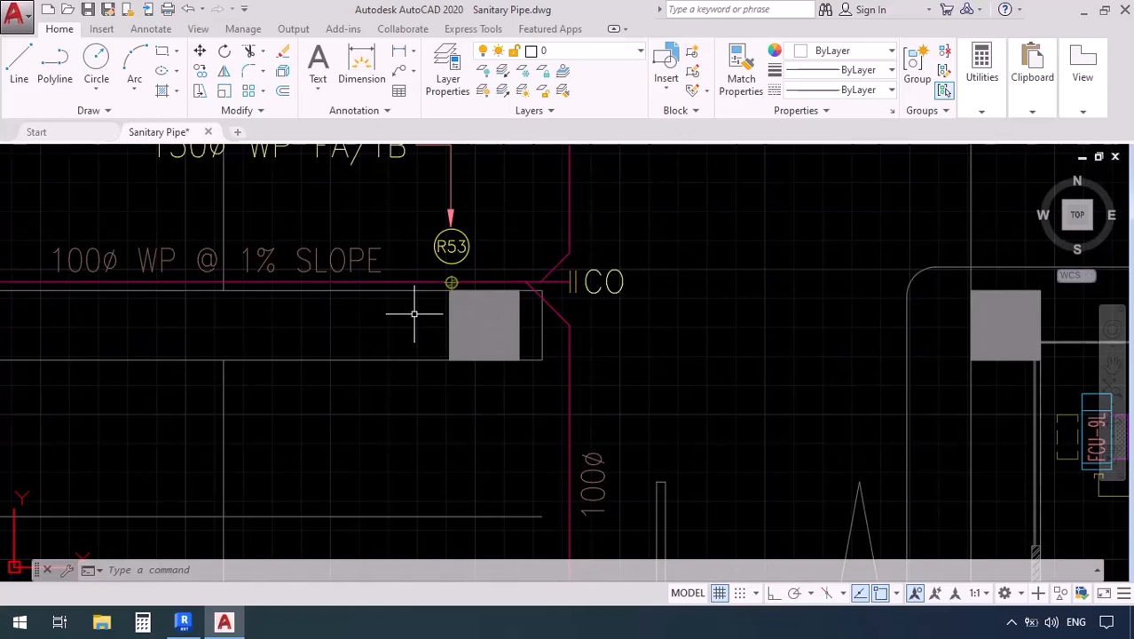
{"action": "scroll", "coordinate": [413, 313], "scroll_direction": "down", "scroll_amount": 2}
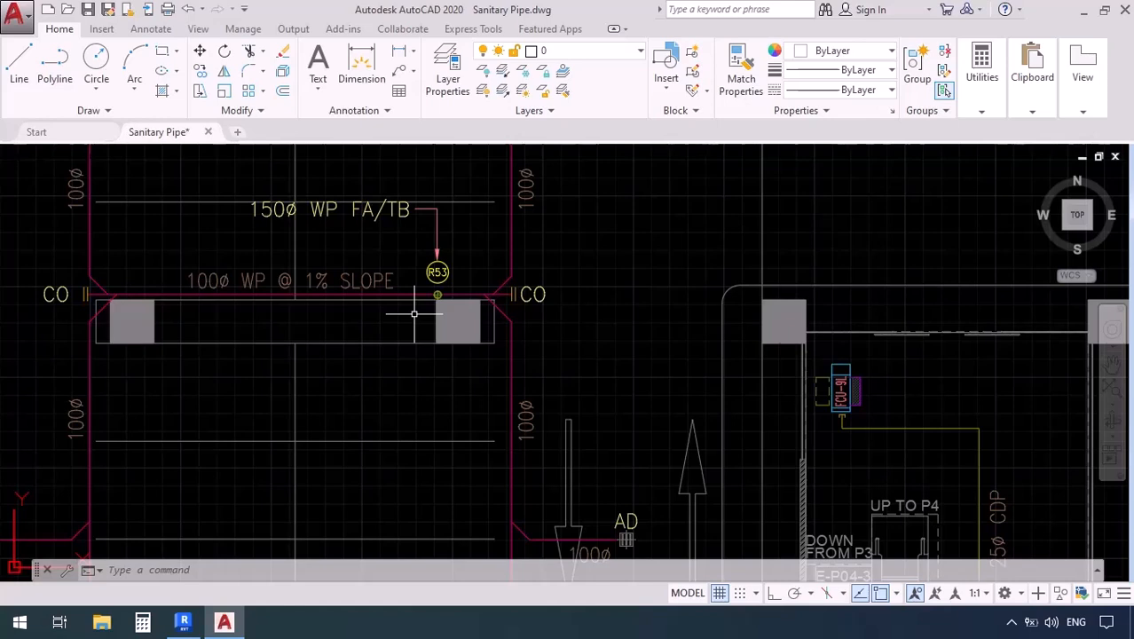
{"action": "scroll", "coordinate": [416, 316], "scroll_direction": "down", "scroll_amount": 4}
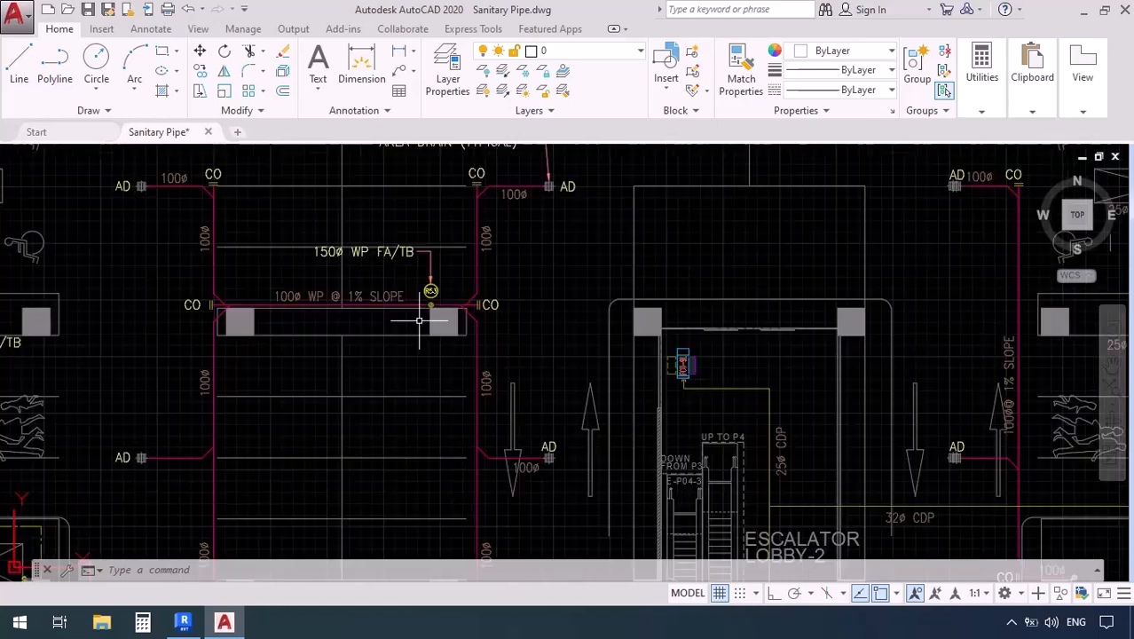
{"action": "middle_click_drag", "start_coordinate": [383, 360], "coordinate": [487, 316]}
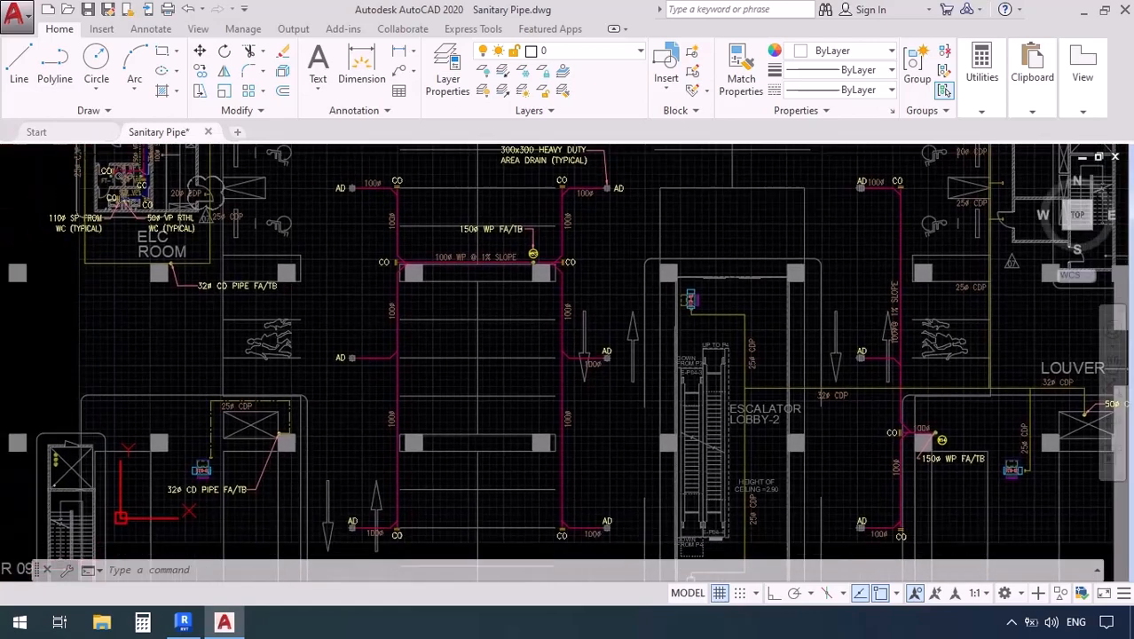
{"action": "scroll", "coordinate": [488, 316], "scroll_direction": "down", "scroll_amount": 6}
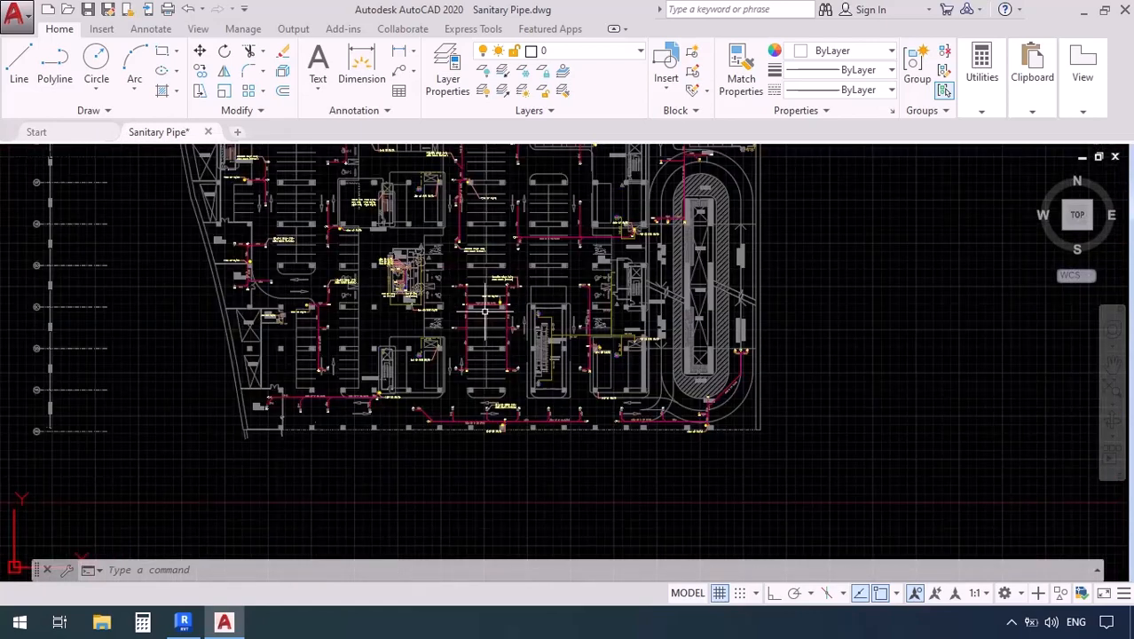
{"action": "middle_click_drag", "start_coordinate": [466, 268], "coordinate": [452, 384]}
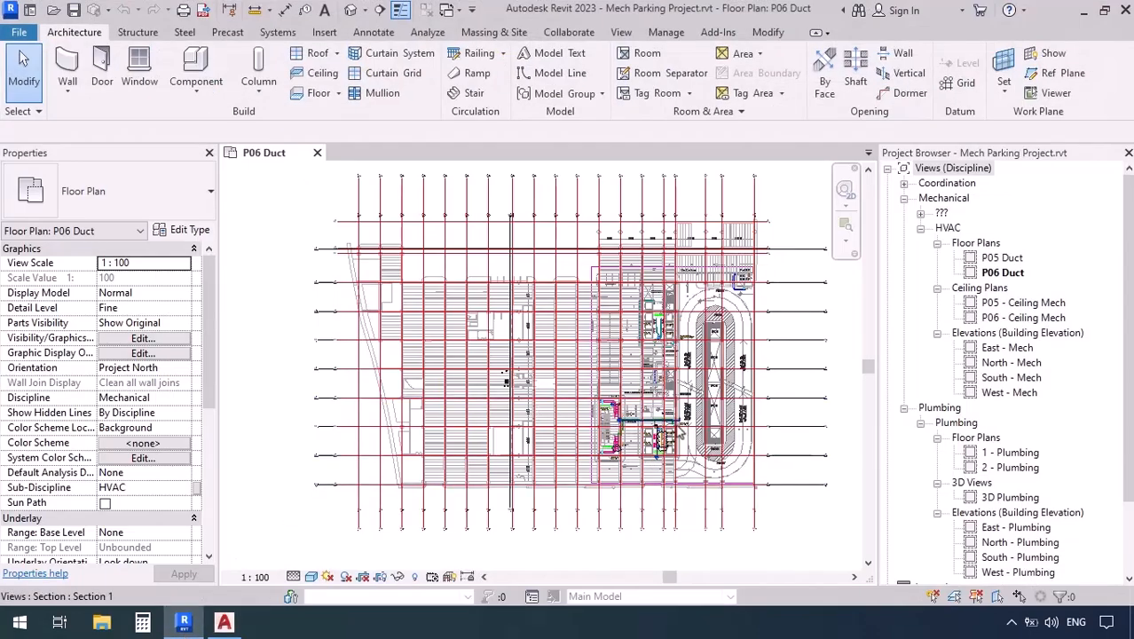
- In the Revit project, rename the 1 - Plumbing floor plan view as P06 Sanitary
{"action": "right_click", "coordinate": [1003, 454]}
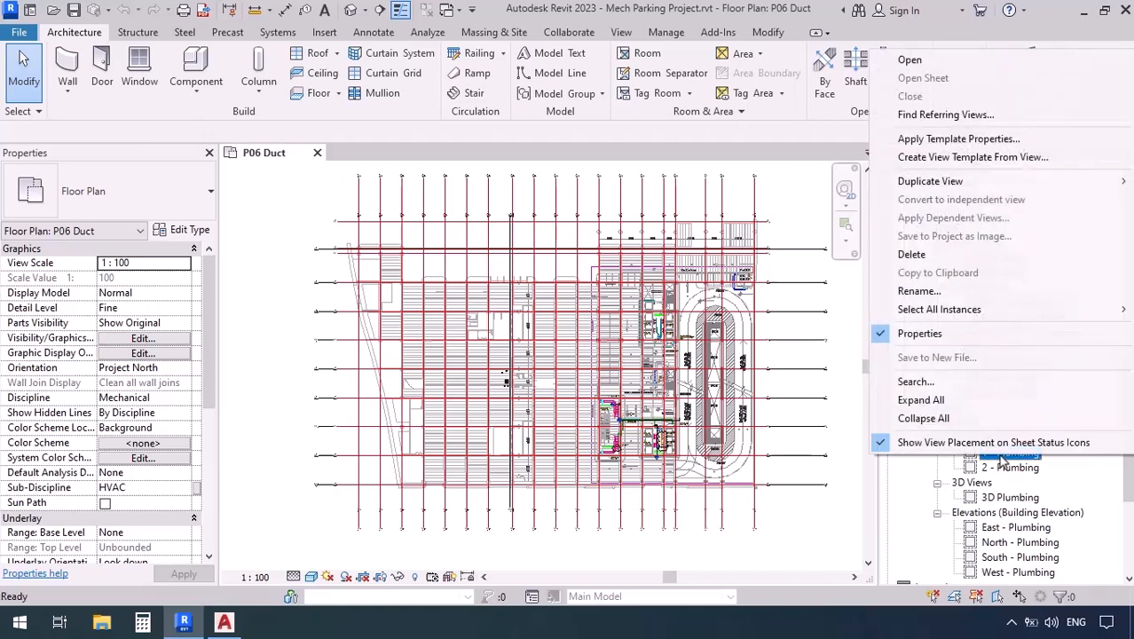
{"action": "left_click", "coordinate": [924, 291]}
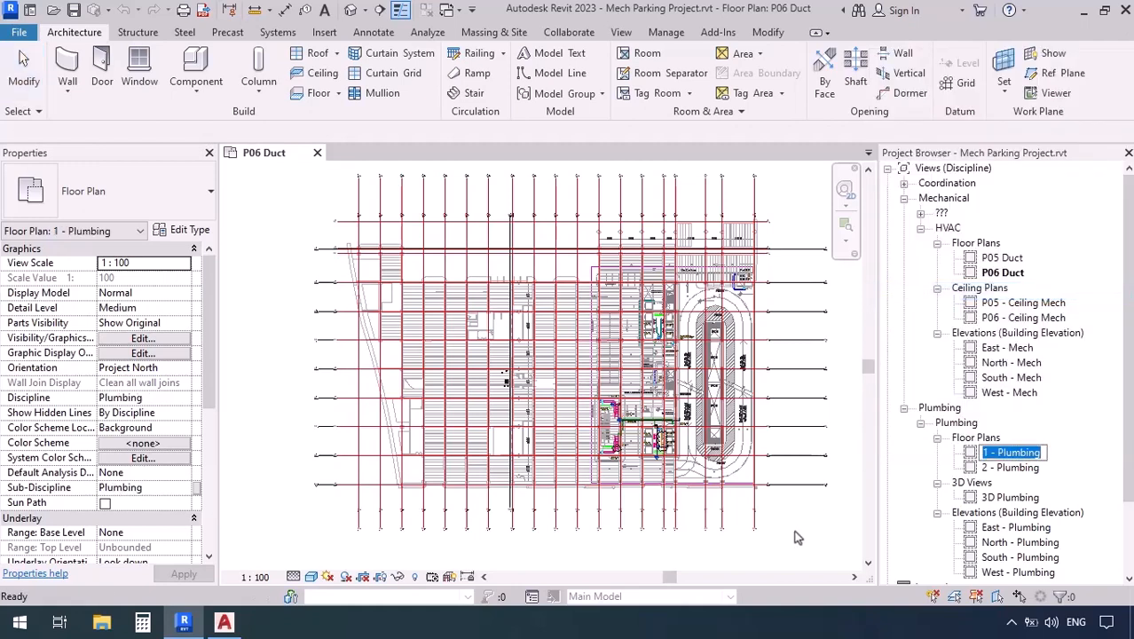
{"action": "type", "text": "P06"}
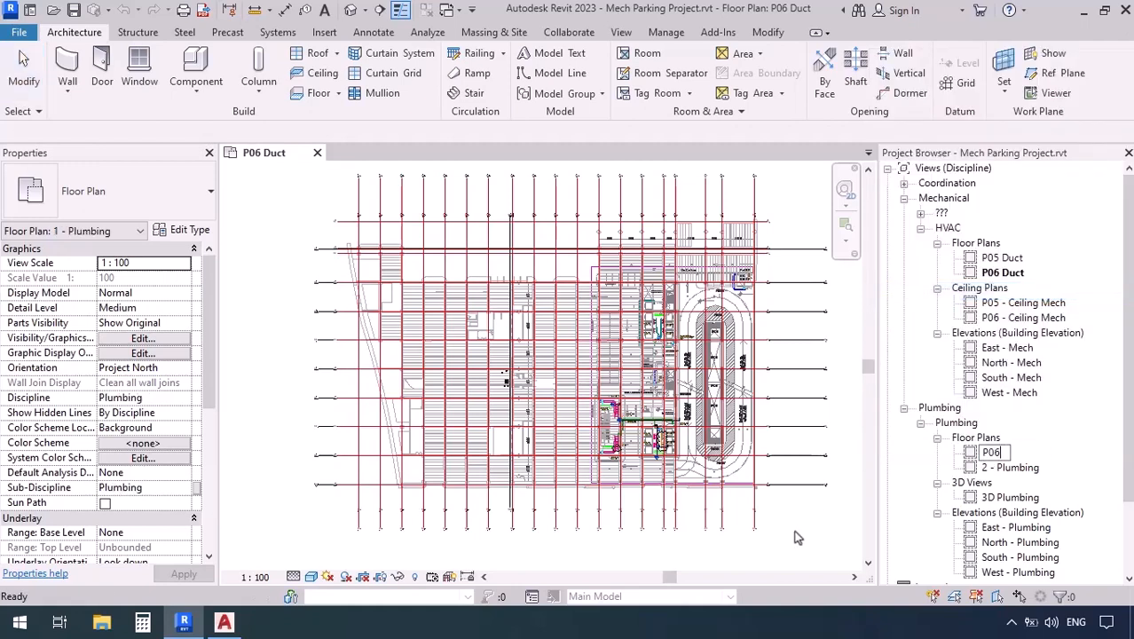
{"action": "type", "text": " Sanitary"}
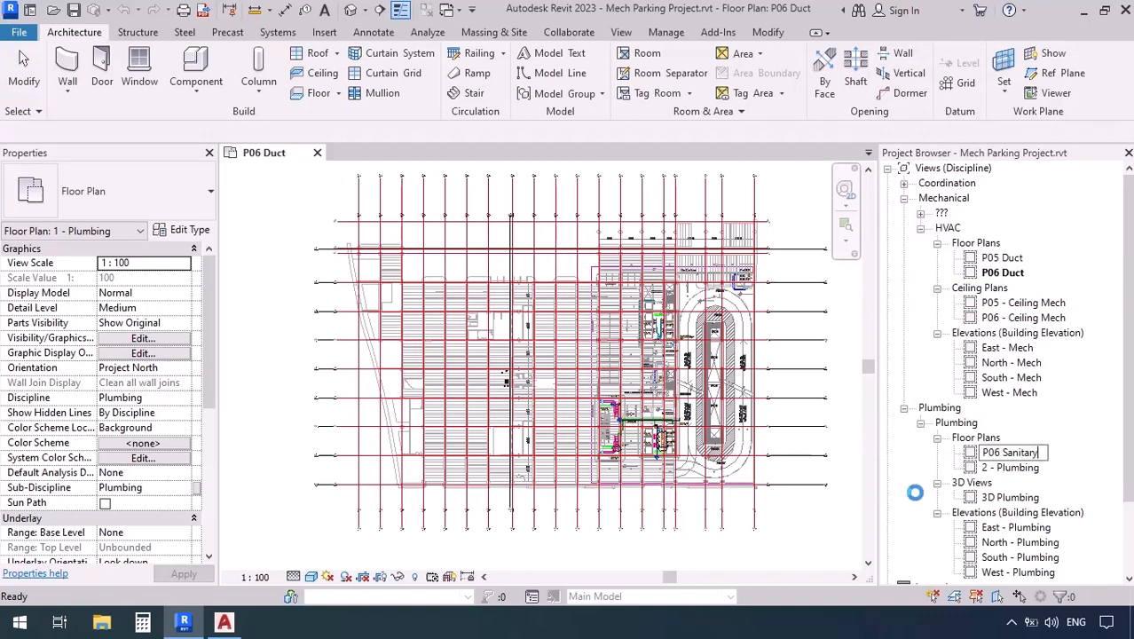
{"action": "key", "text": "Return"}
- Rename the 2 - Plumbing floor plan view as P05 Sanitary
{"action": "left_click", "coordinate": [1008, 455]}
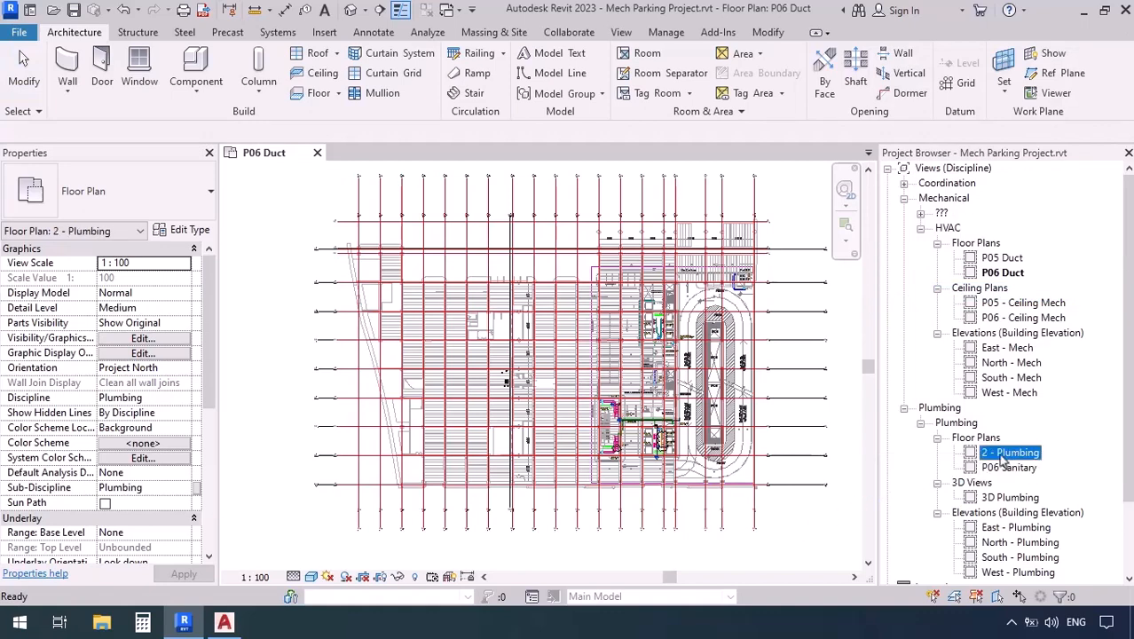
{"action": "key", "text": "F2"}
{"action": "type", "text": "P"}
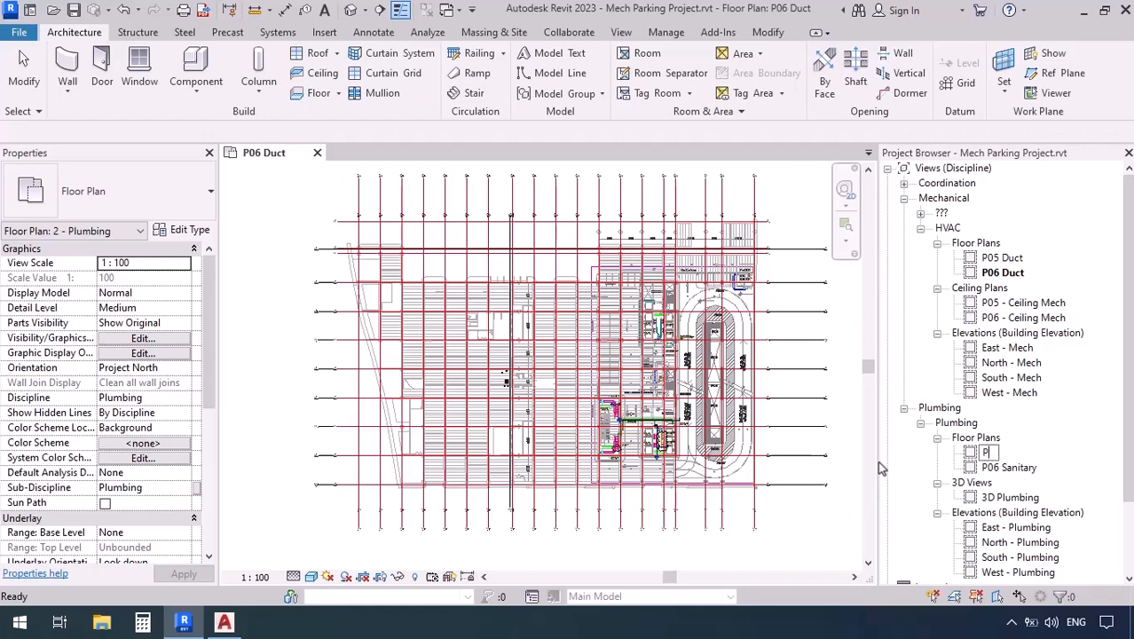
{"action": "type", "text": "05 Sanitary"}
{"action": "key", "text": "Return"}
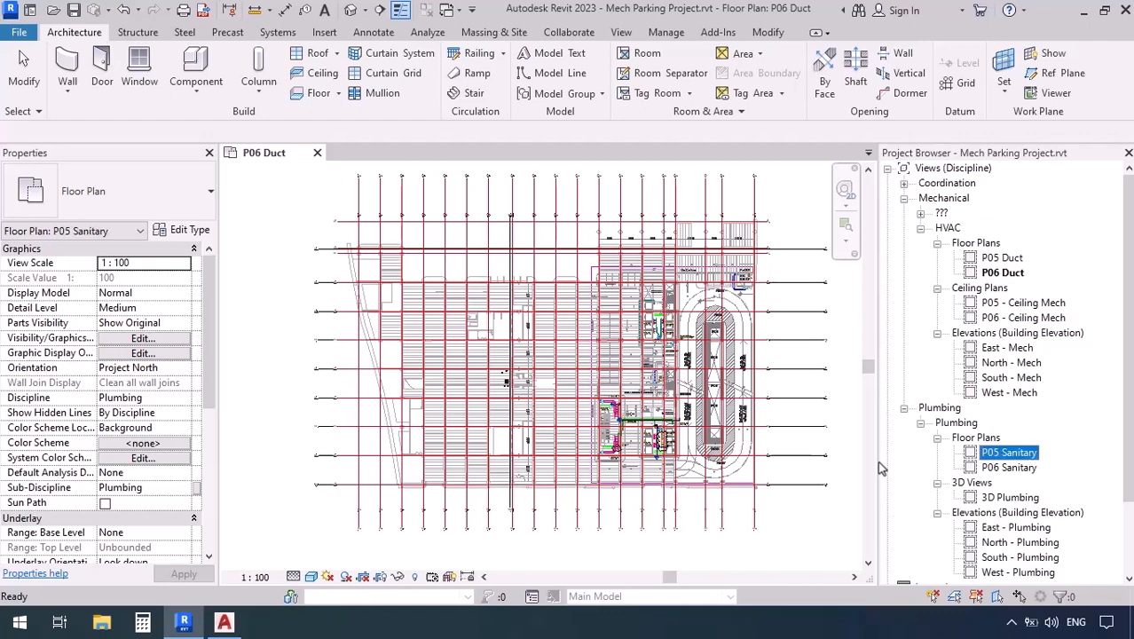
- Open the P06 Sanitary floor plan view and close the P06 Duct view
{"action": "left_click", "coordinate": [1016, 471]}
{"action": "double_click", "coordinate": [1016, 470]}
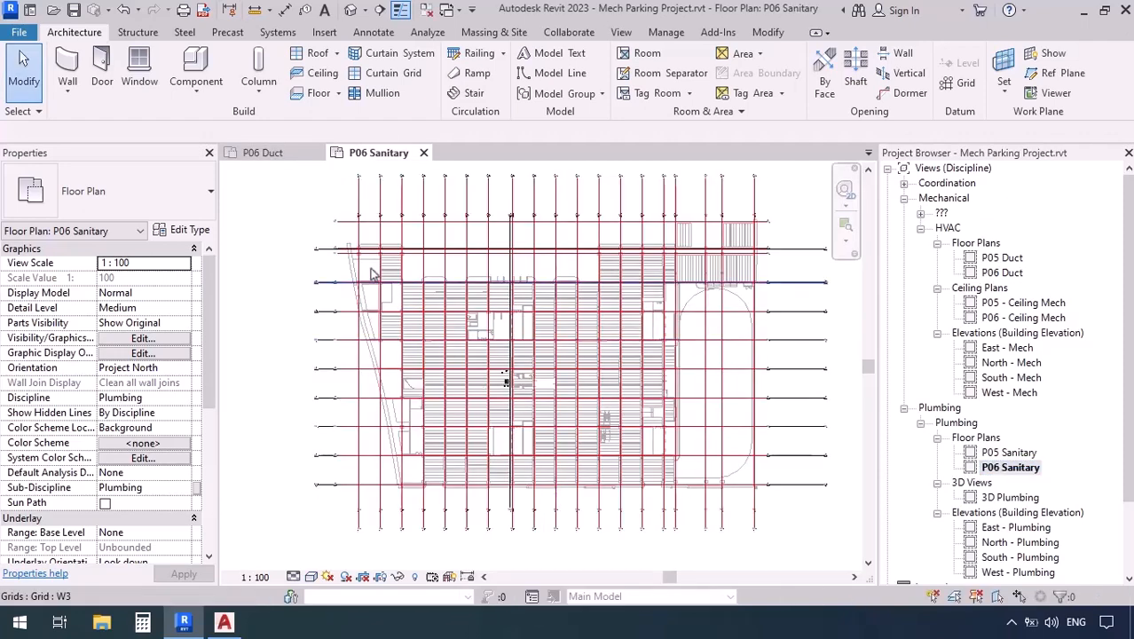
{"action": "left_click", "coordinate": [317, 154]}
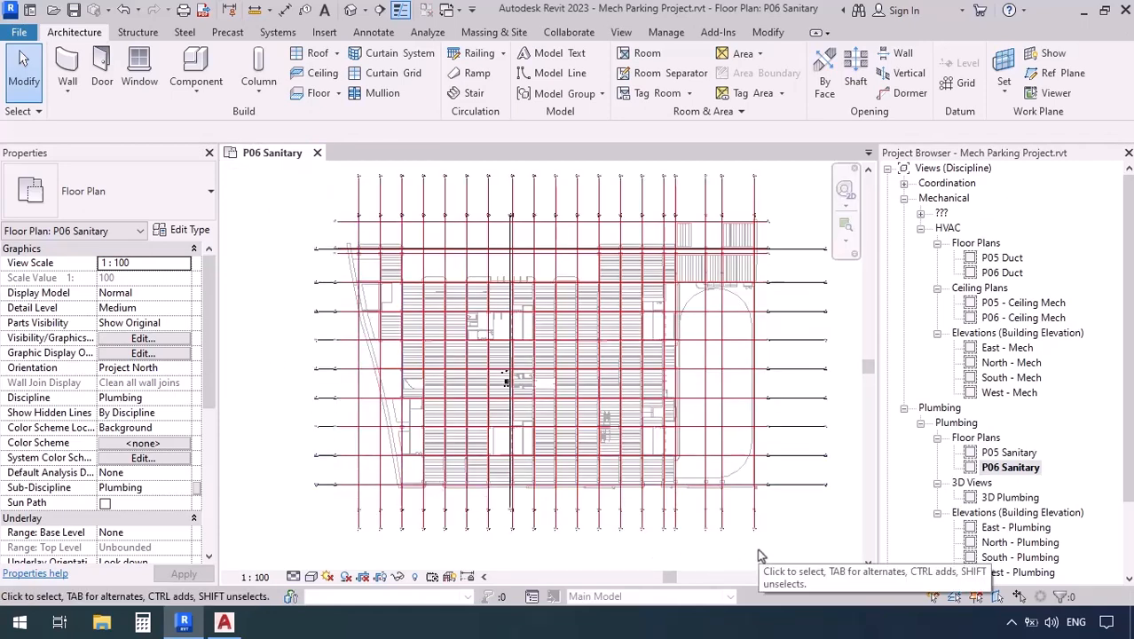
- Switch to AutoCAD and add a linear dimension across the thickness of the hatched wall beside escalator E-P04-4
{"action": "left_click", "coordinate": [223, 624]}
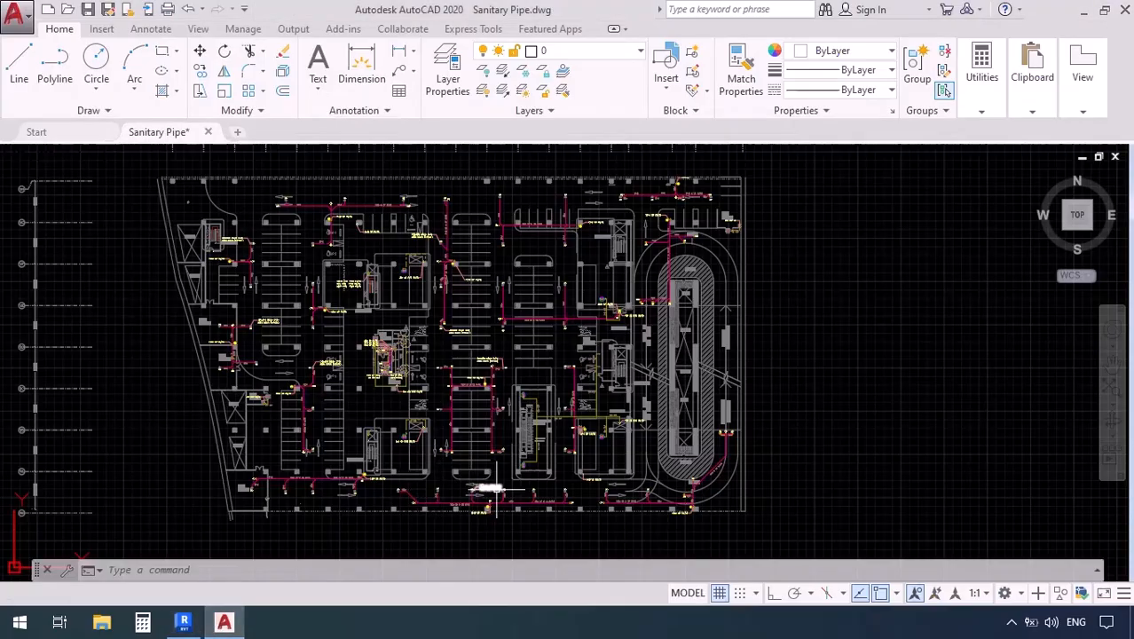
{"action": "scroll", "coordinate": [548, 490], "scroll_direction": "up", "scroll_amount": 6}
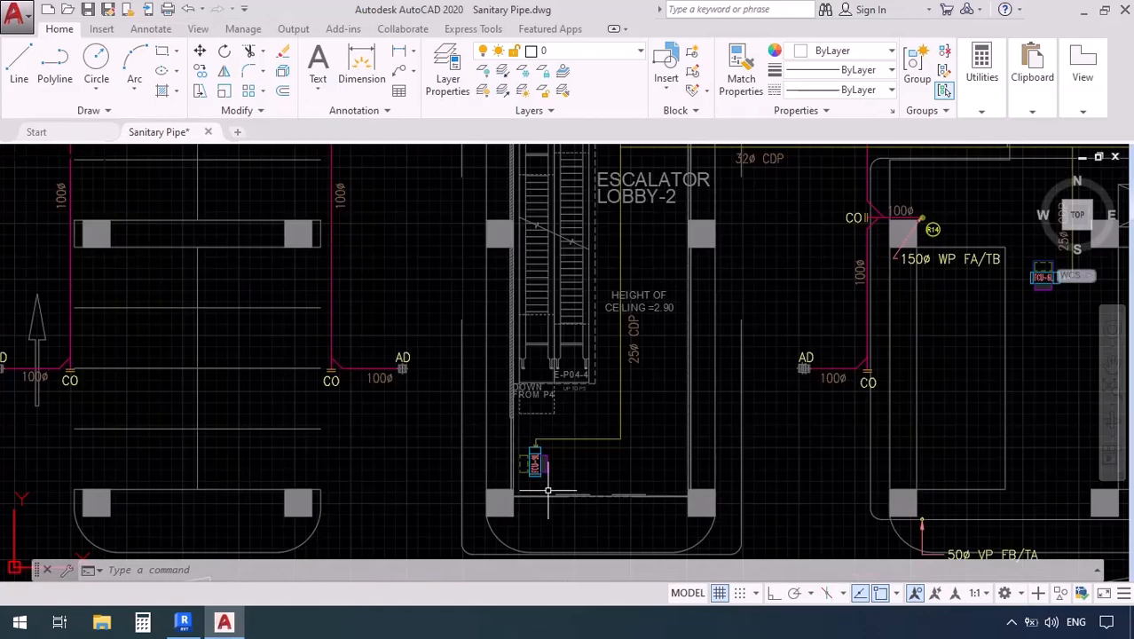
{"action": "scroll", "coordinate": [524, 405], "scroll_direction": "up", "scroll_amount": 5}
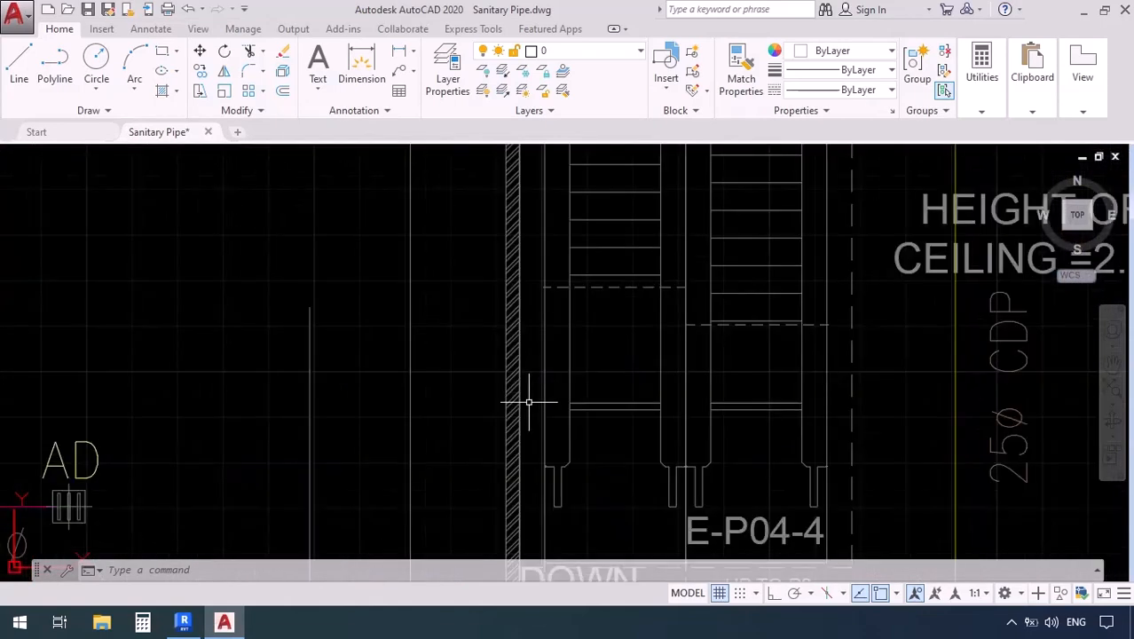
{"action": "scroll", "coordinate": [528, 404], "scroll_direction": "up", "scroll_amount": 2}
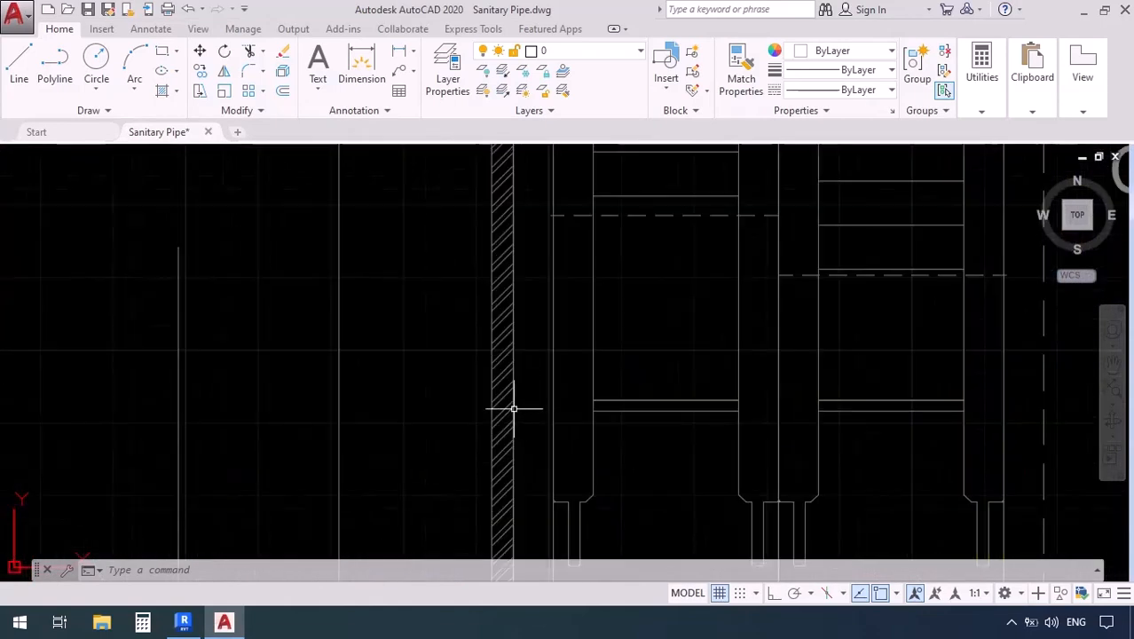
{"action": "left_click", "coordinate": [388, 62]}
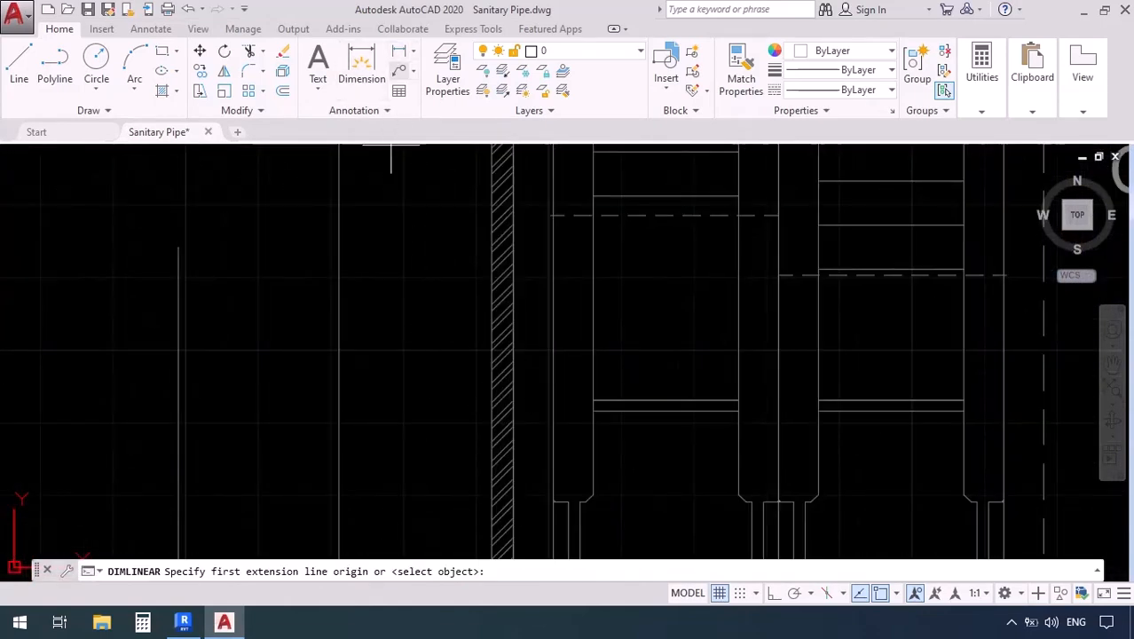
{"action": "left_click", "coordinate": [508, 325]}
{"action": "left_click", "coordinate": [493, 329]}
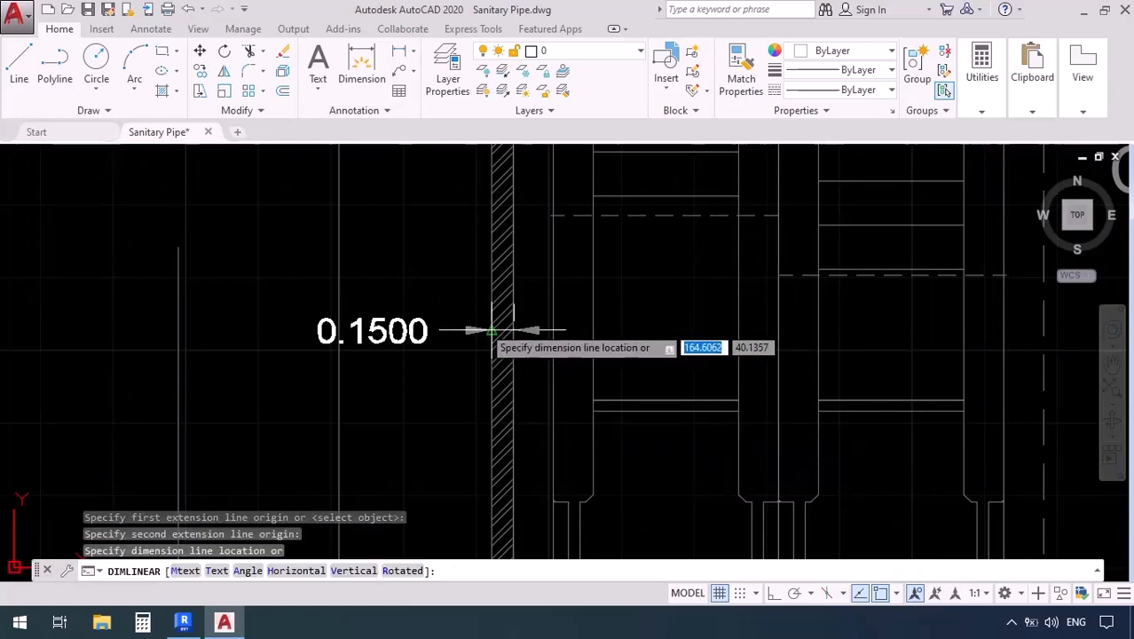
{"action": "left_click", "coordinate": [443, 296]}
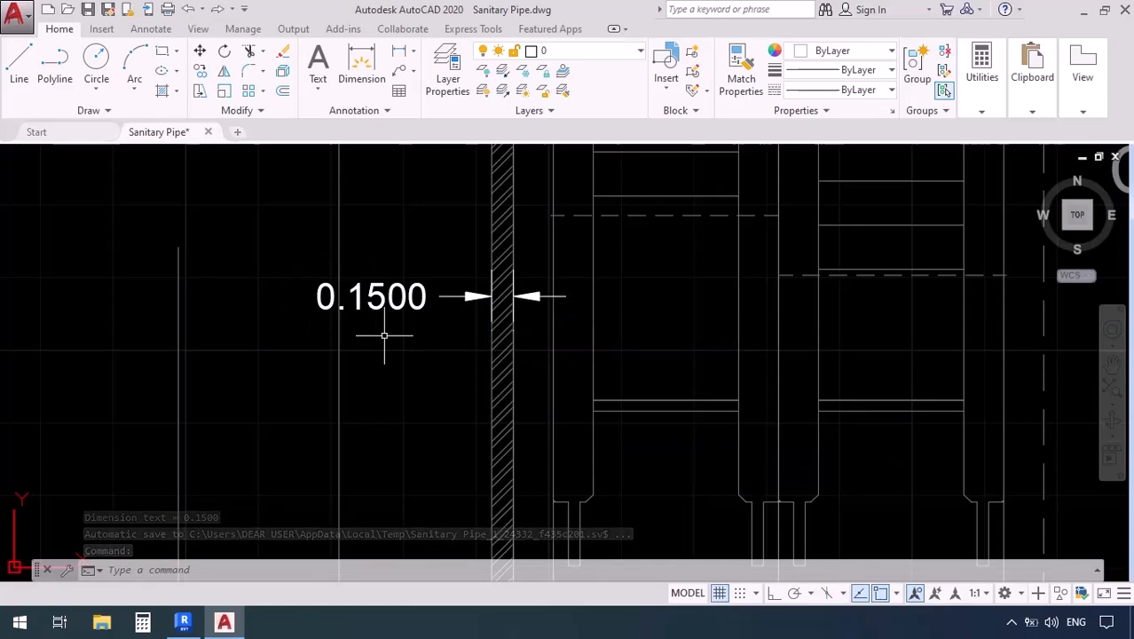
- Check the primary units and measurement scale factor of the Standard dimension style
{"action": "left_click", "coordinate": [341, 110]}
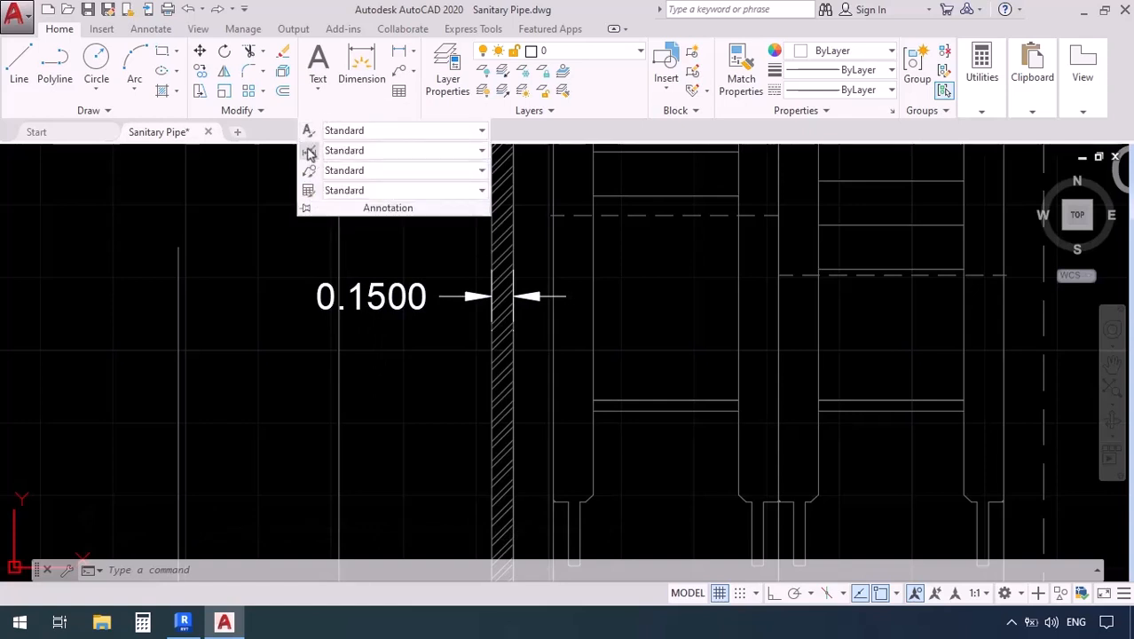
{"action": "left_click", "coordinate": [310, 152]}
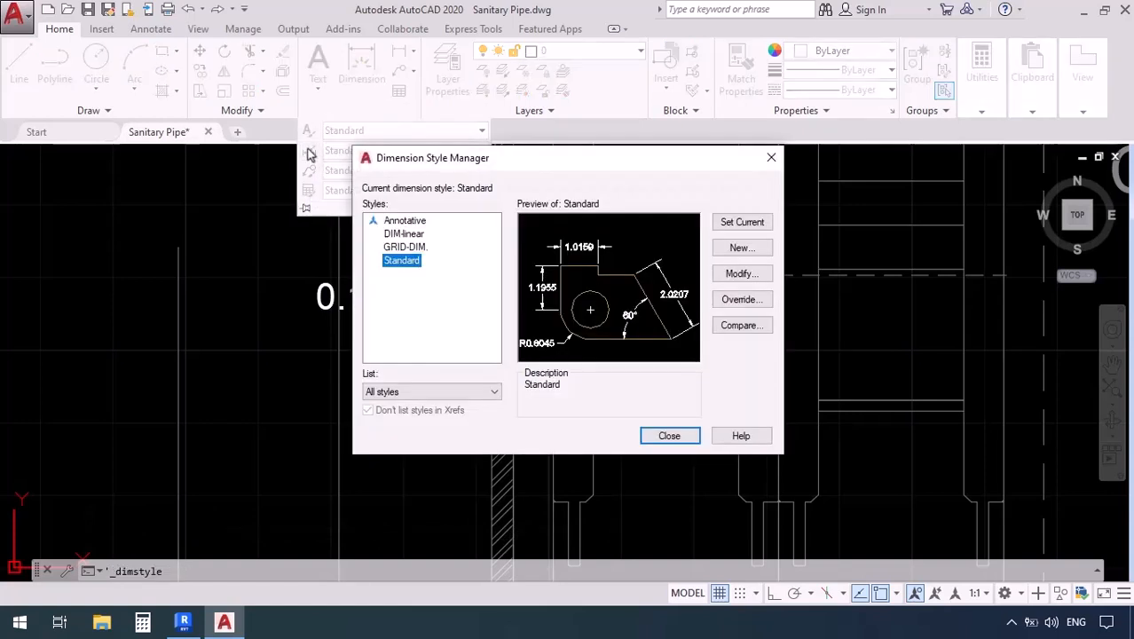
{"action": "left_click", "coordinate": [748, 277]}
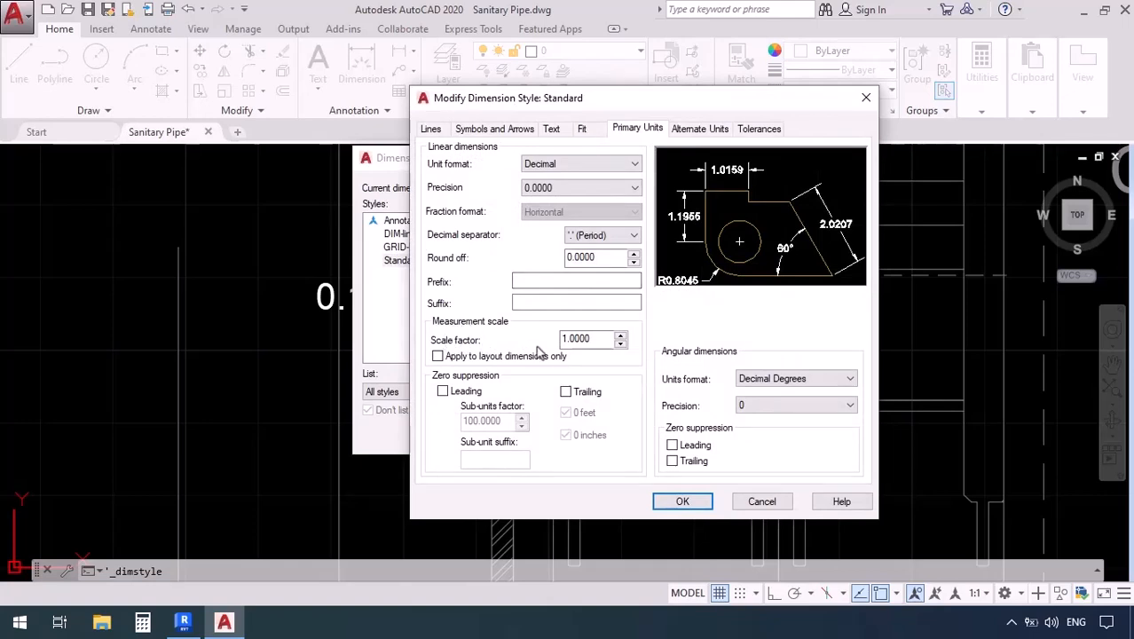
{"action": "left_click", "coordinate": [658, 502]}
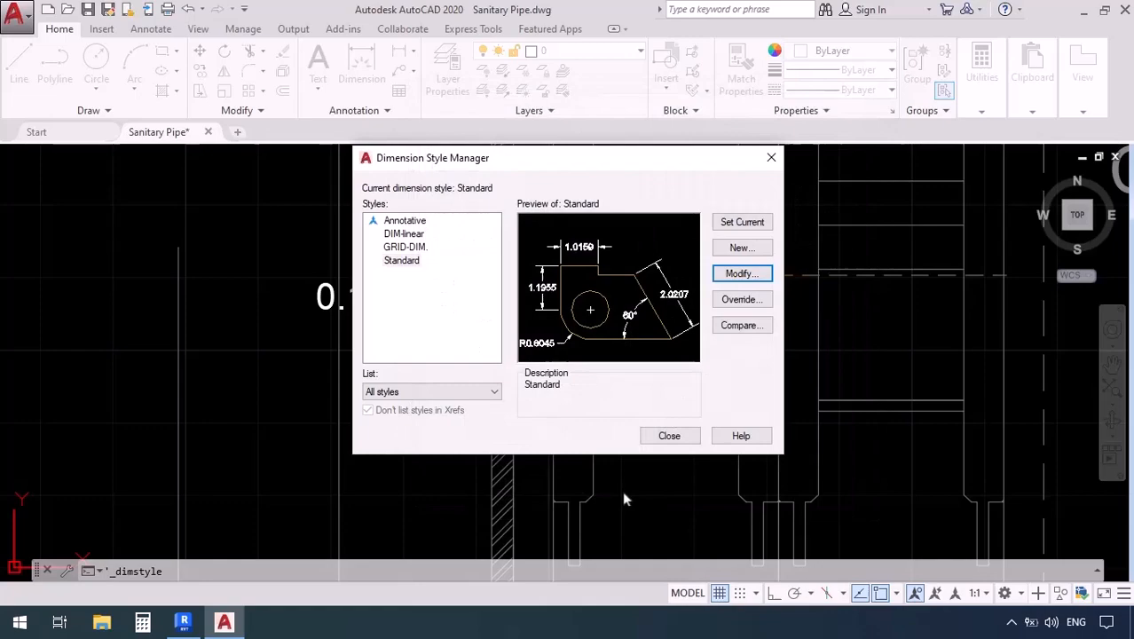
{"action": "left_click", "coordinate": [675, 435]}
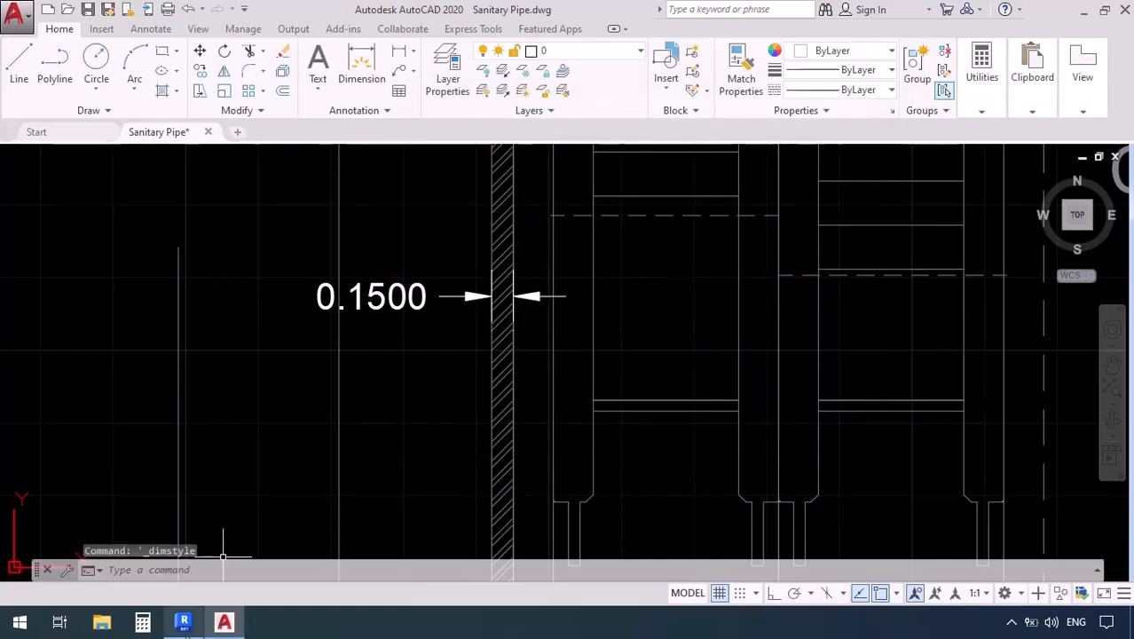
- Switch to Revit, start linking a CAD file and choose Sanitary Pipe.dwg from the Parking Project's DWG Mechanical folder
{"action": "left_click", "coordinate": [183, 621]}
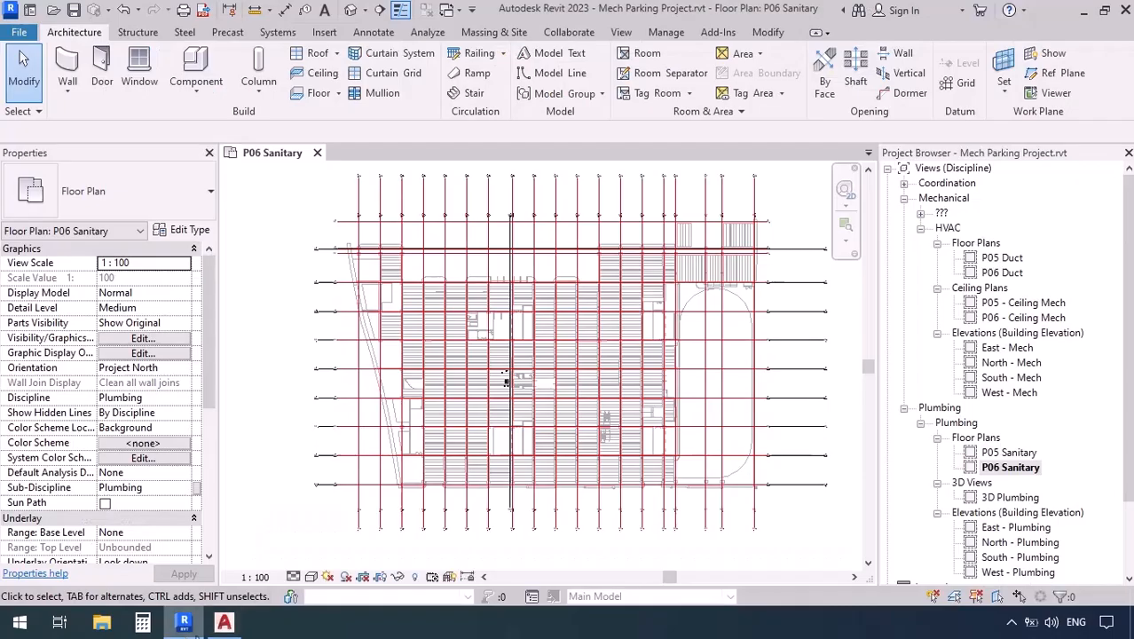
{"action": "left_click", "coordinate": [325, 33]}
{"action": "left_click", "coordinate": [127, 75]}
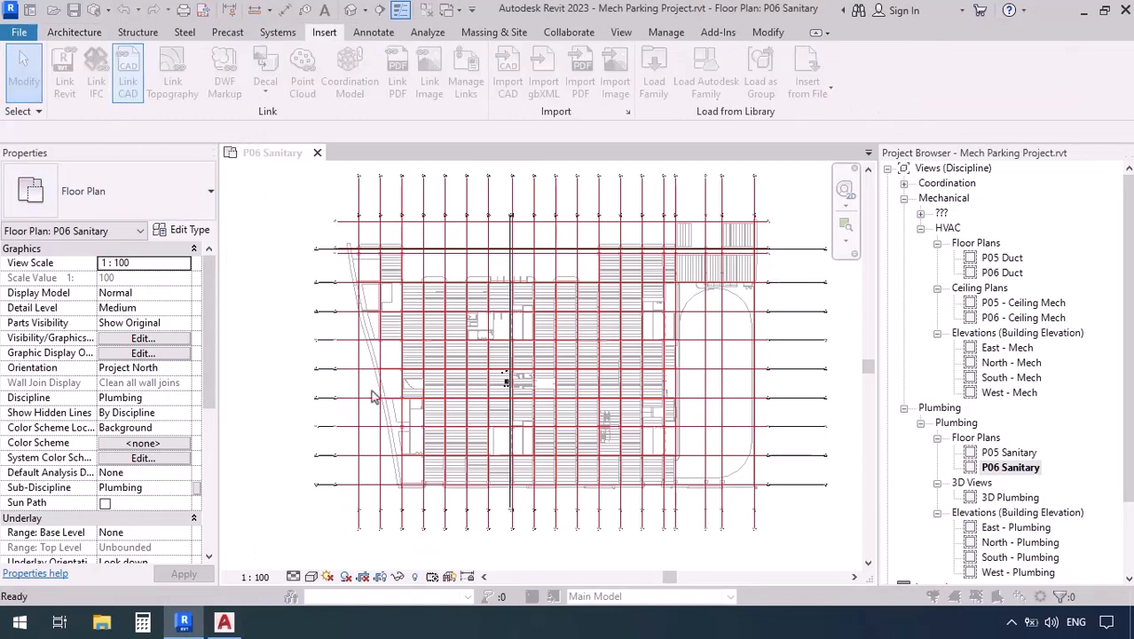
{"action": "left_click", "coordinate": [210, 388]}
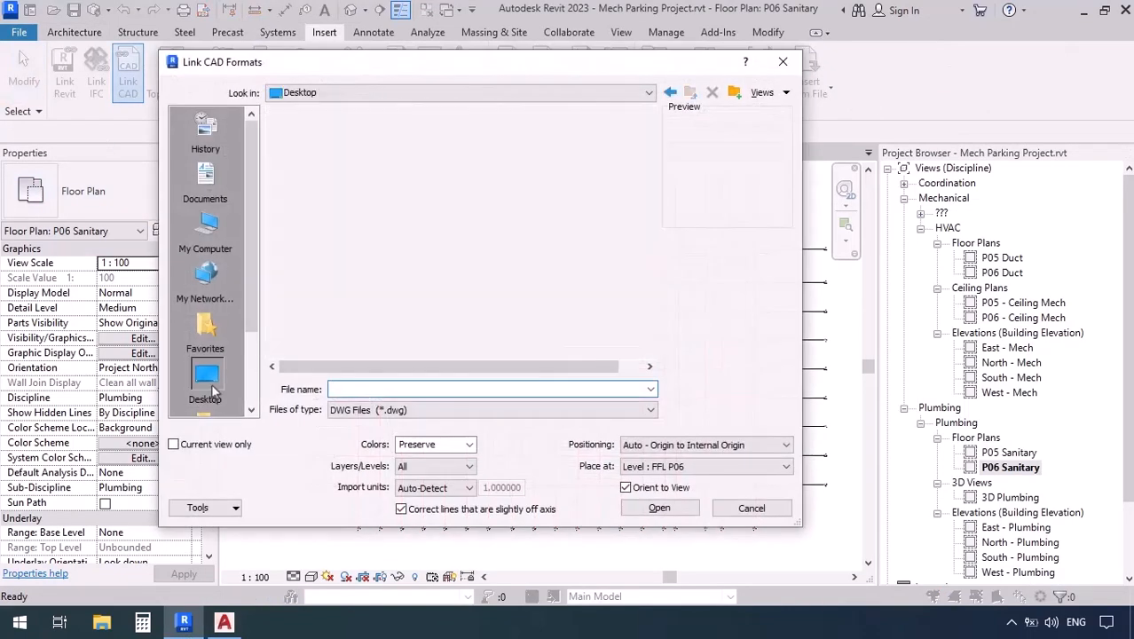
{"action": "double_click", "coordinate": [304, 256]}
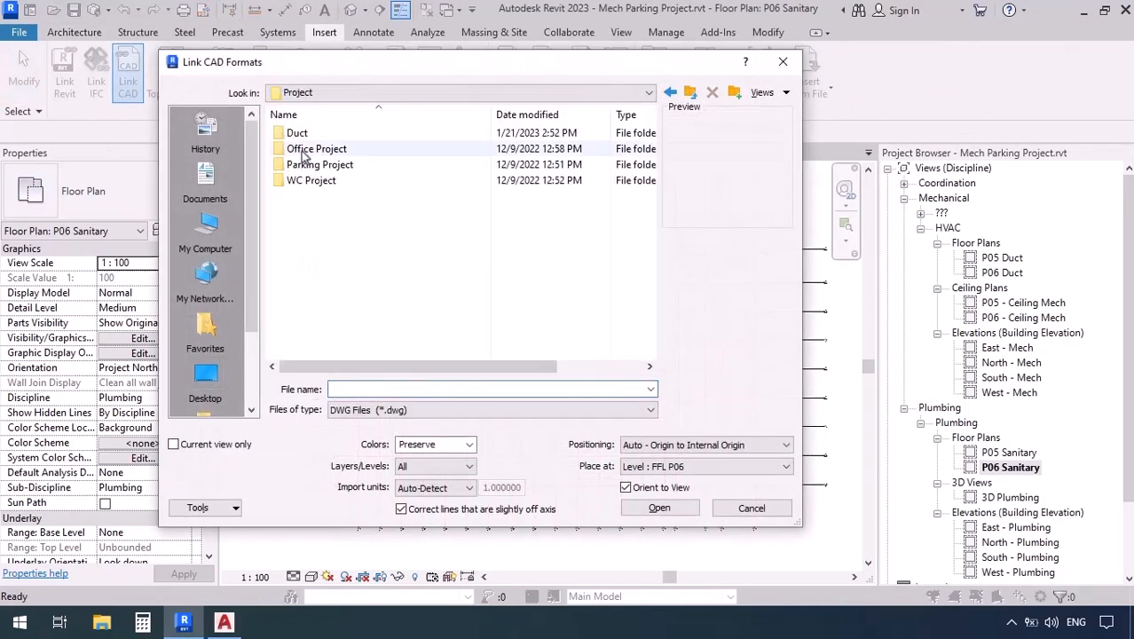
{"action": "double_click", "coordinate": [302, 164]}
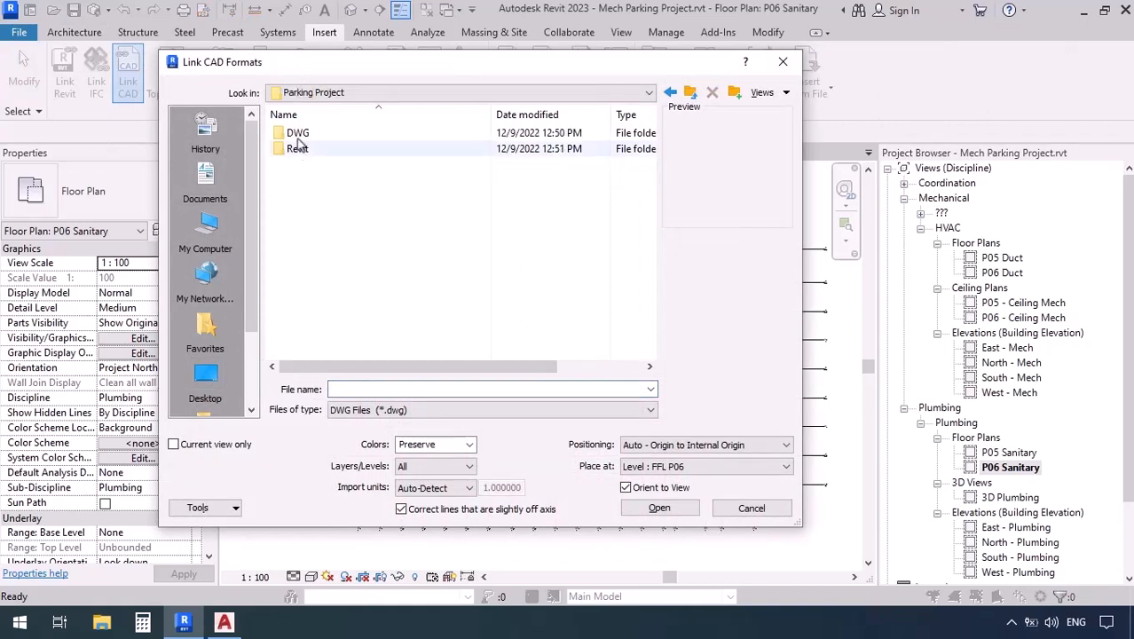
{"action": "double_click", "coordinate": [298, 135]}
{"action": "double_click", "coordinate": [297, 149]}
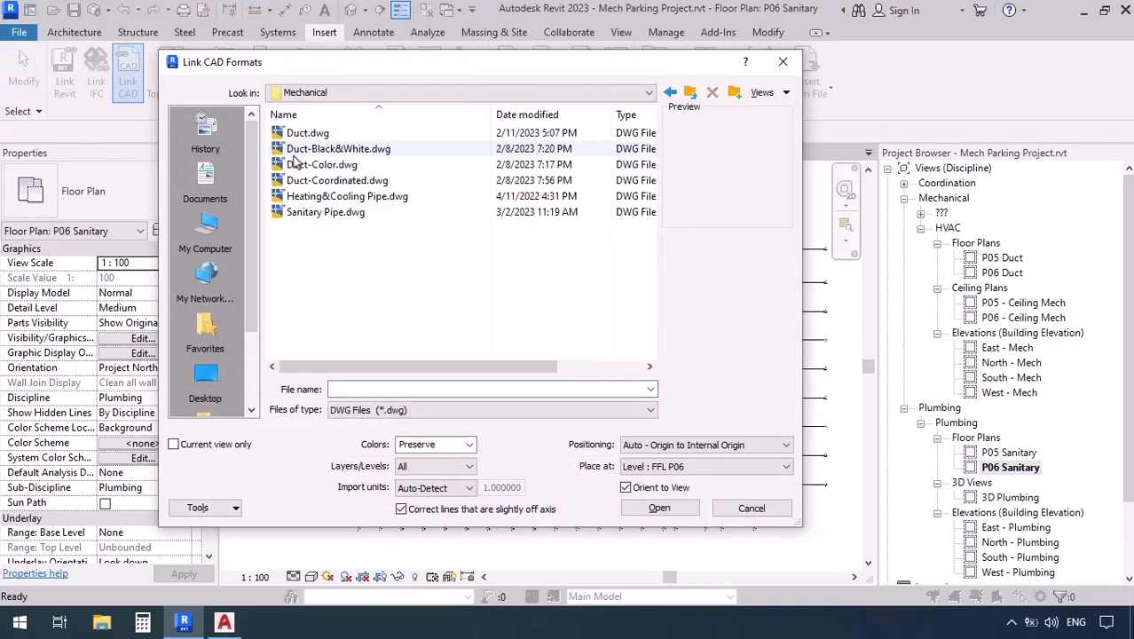
{"action": "left_click", "coordinate": [320, 215]}
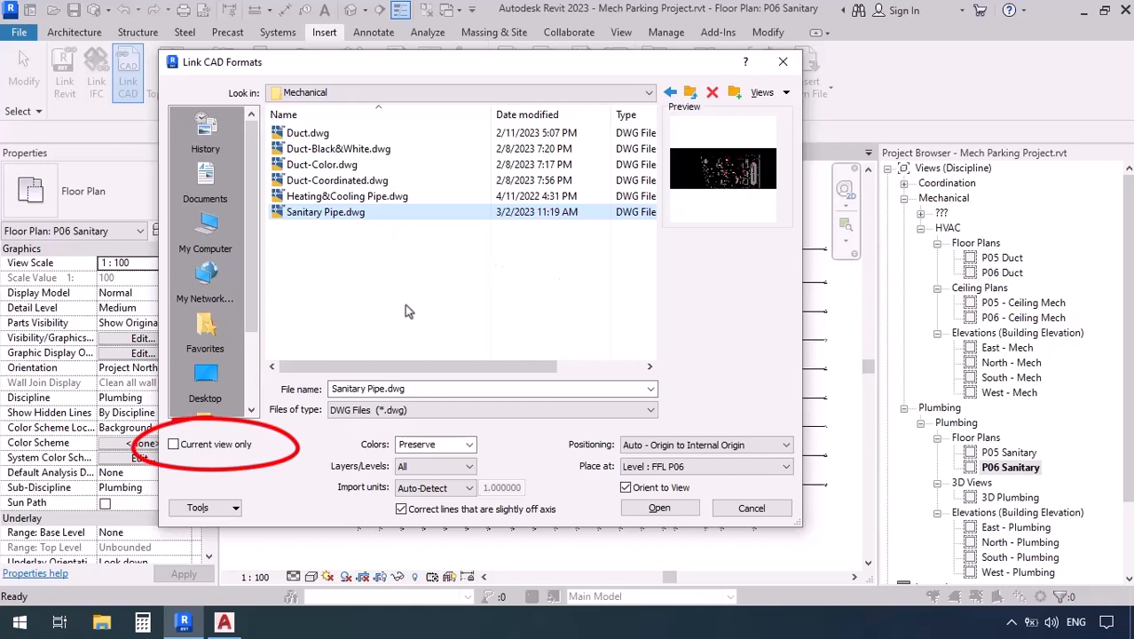
- Link the drawing in the current view only, with import units in meter and positioning Auto - Center to Center
{"action": "left_click", "coordinate": [174, 446]}
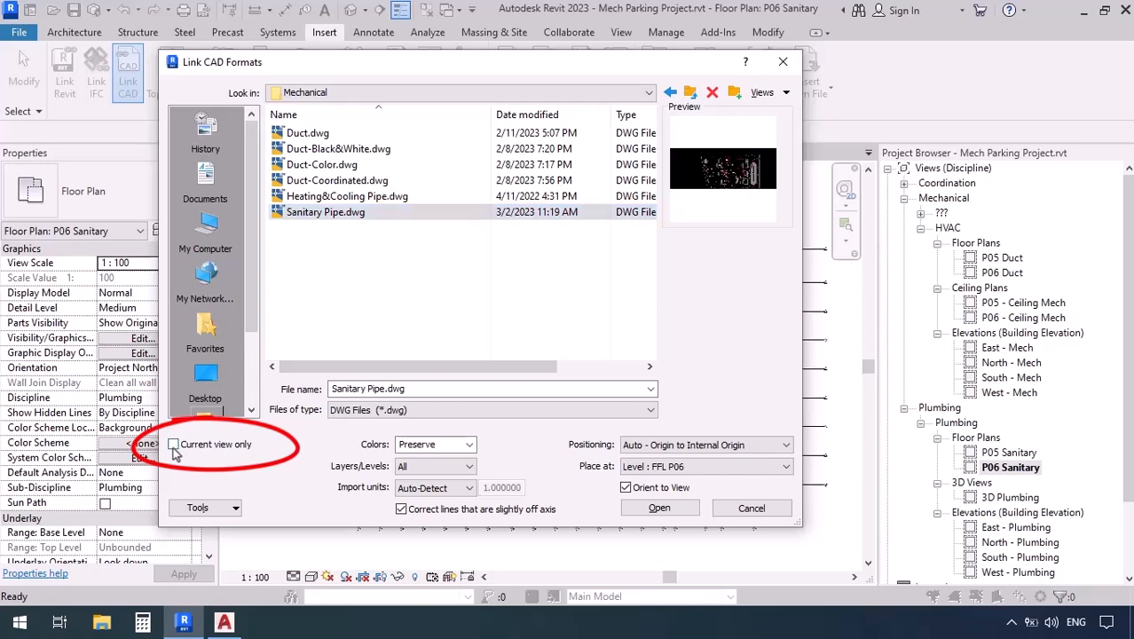
{"action": "left_click", "coordinate": [435, 488]}
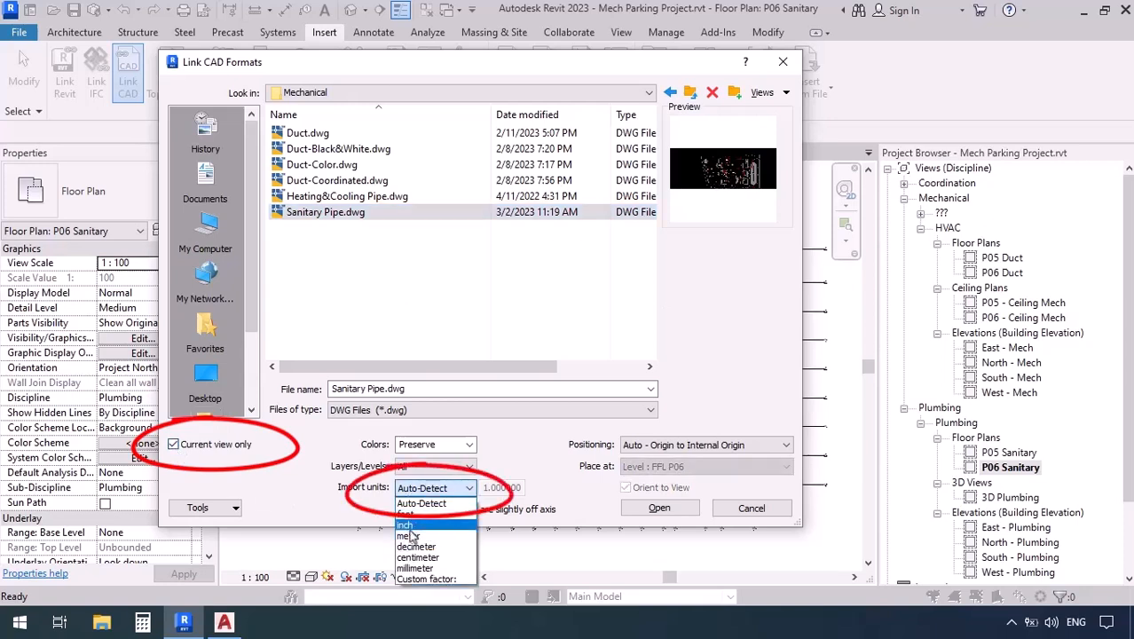
{"action": "left_click", "coordinate": [410, 536]}
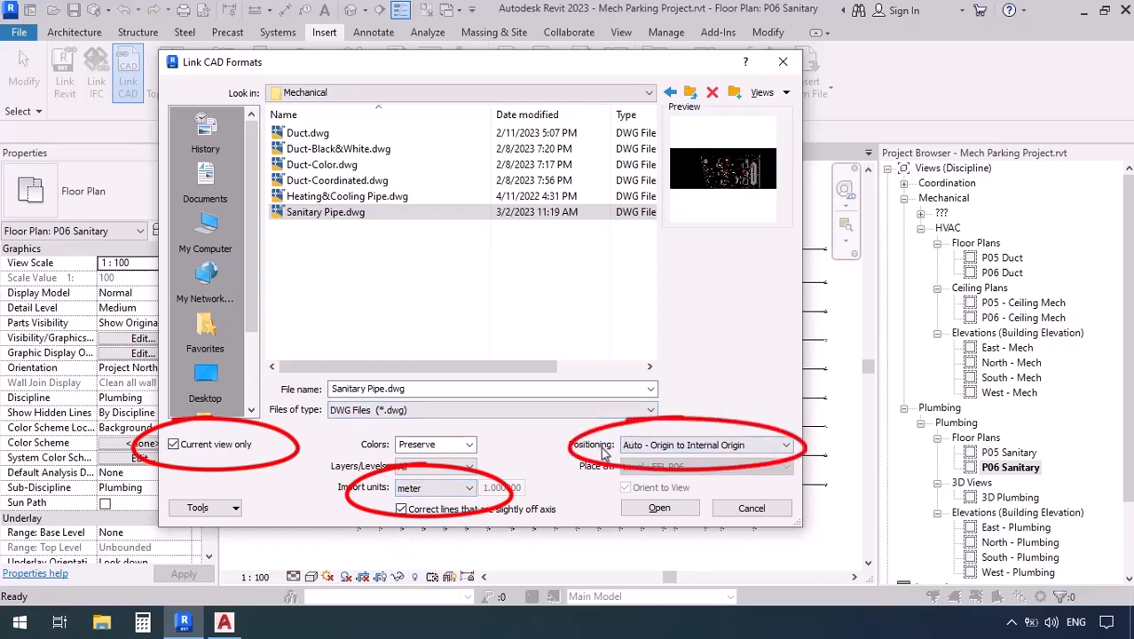
{"action": "left_click", "coordinate": [665, 445]}
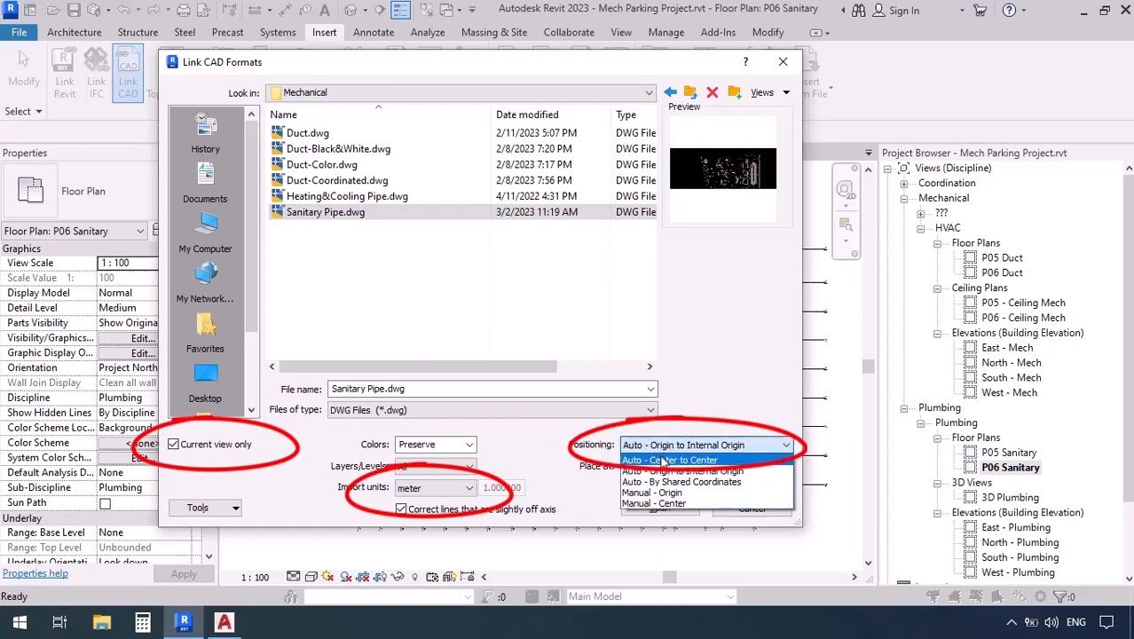
{"action": "left_click", "coordinate": [668, 460]}
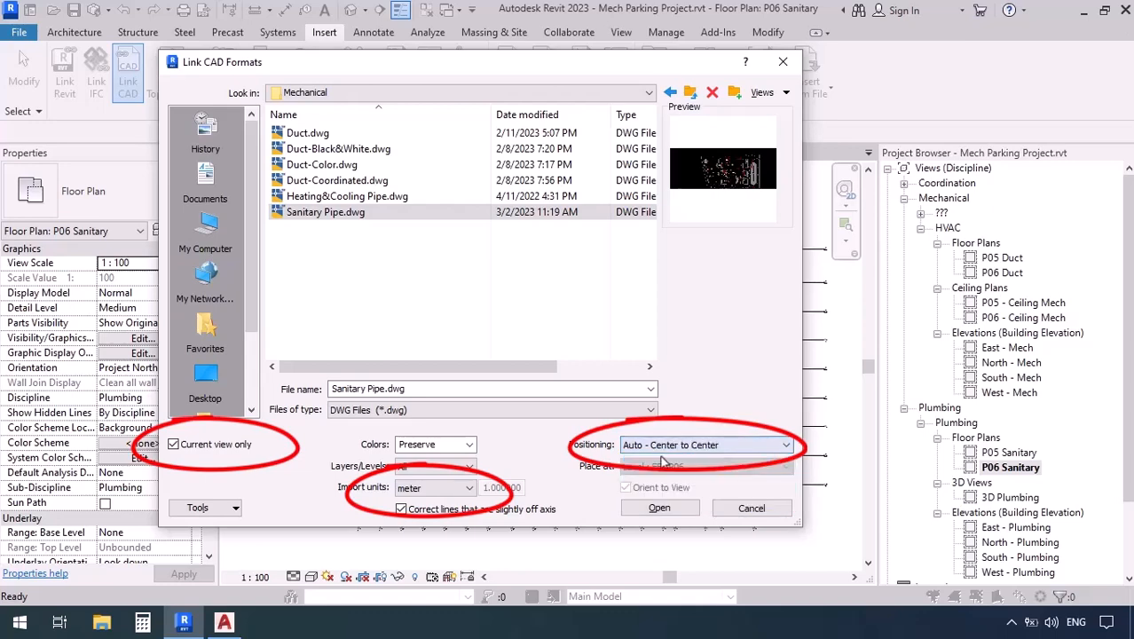
{"action": "left_click", "coordinate": [661, 508]}
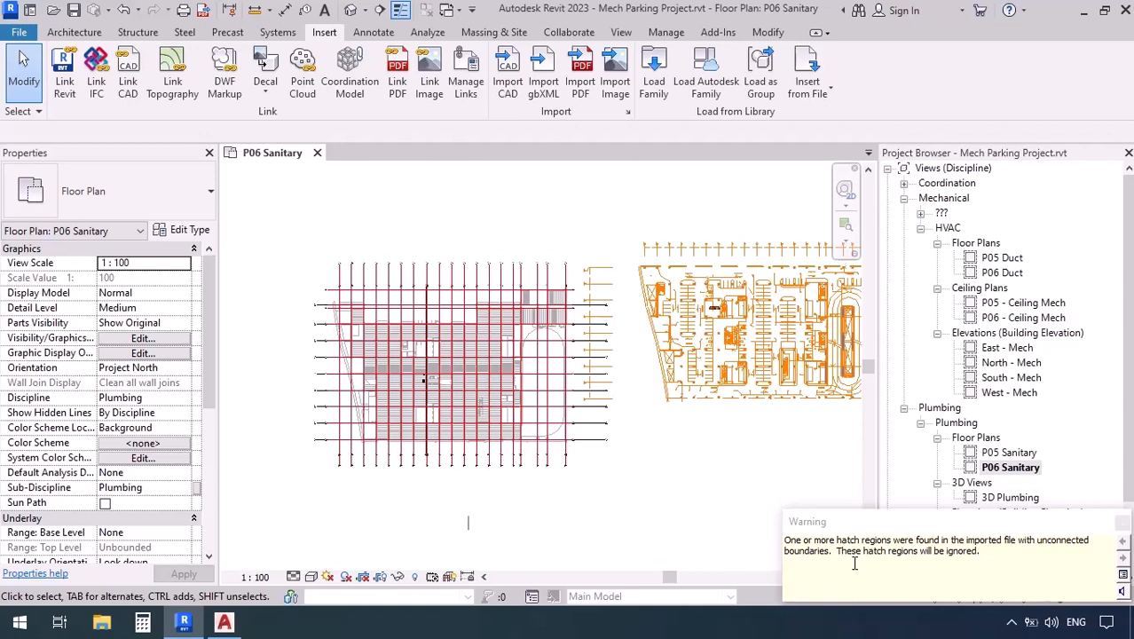
- Align the lettered horizontal grid lines of the linked Sanitary Pipe drawing with the matching model grids
{"action": "scroll", "coordinate": [660, 377], "scroll_direction": "up", "scroll_amount": 4}
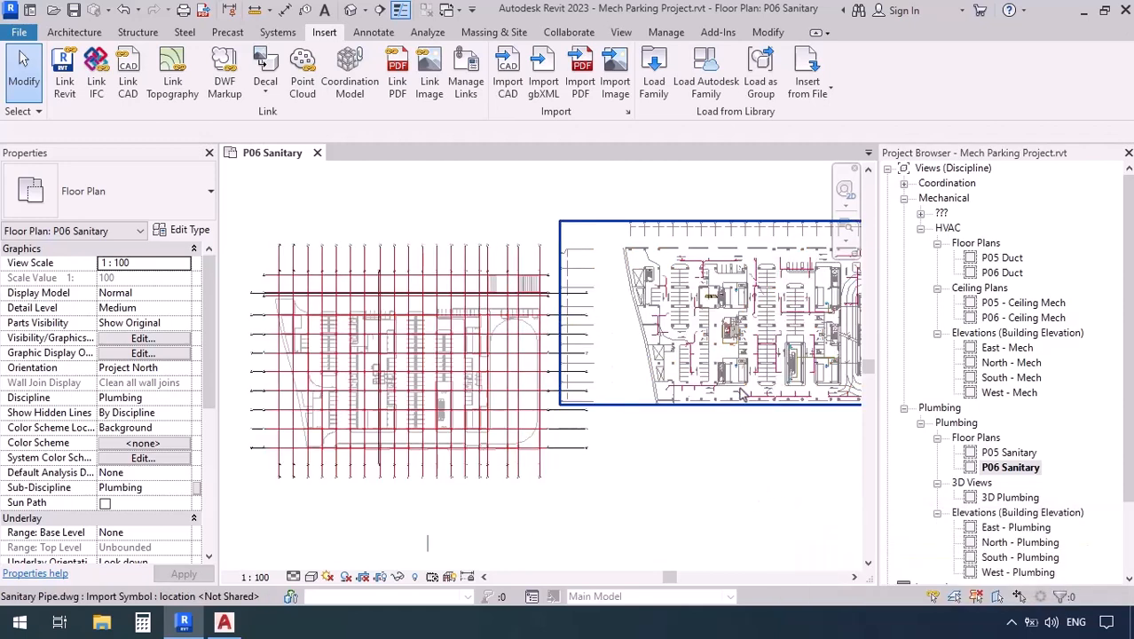
{"action": "scroll", "coordinate": [660, 377], "scroll_direction": "up", "scroll_amount": 2}
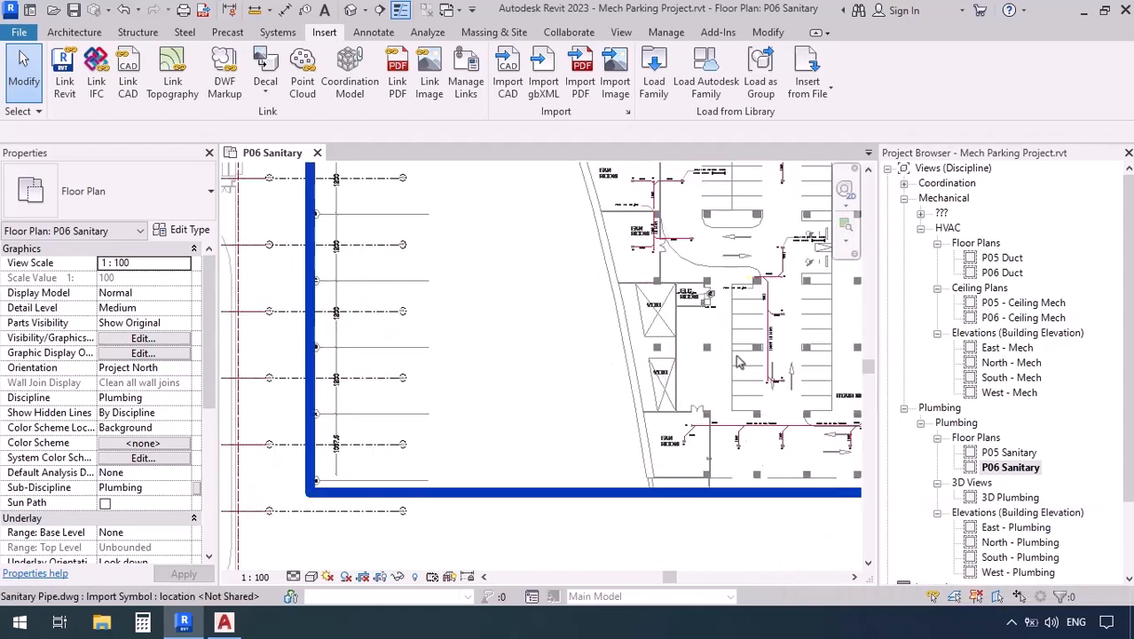
{"action": "scroll", "coordinate": [574, 370], "scroll_direction": "down", "scroll_amount": 6}
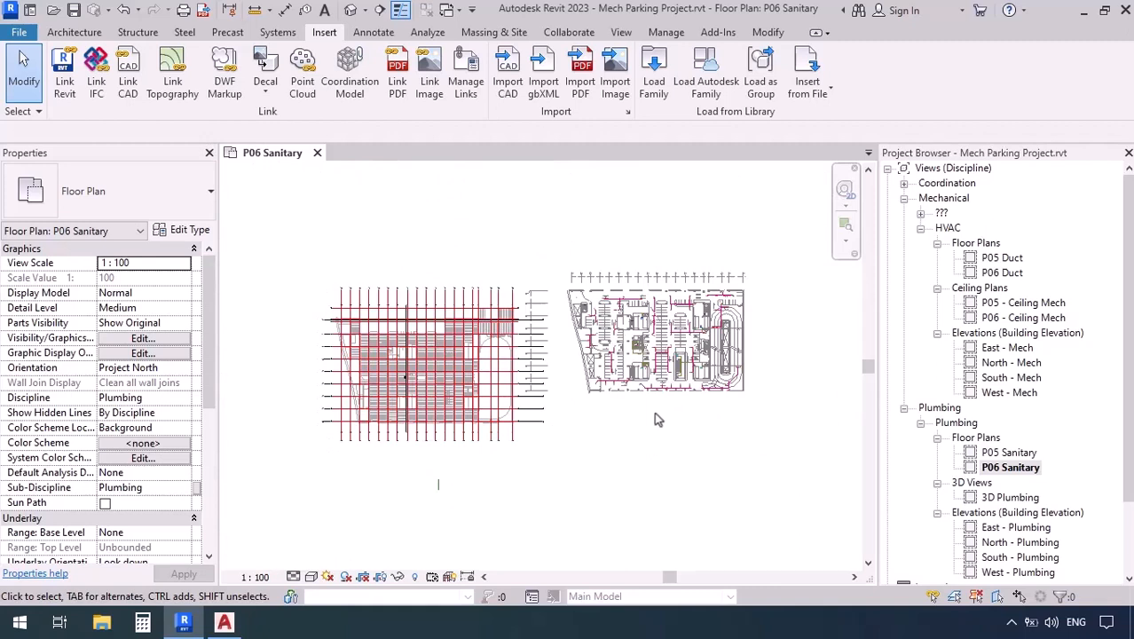
{"action": "key", "text": "a"}
{"action": "key", "text": "l"}
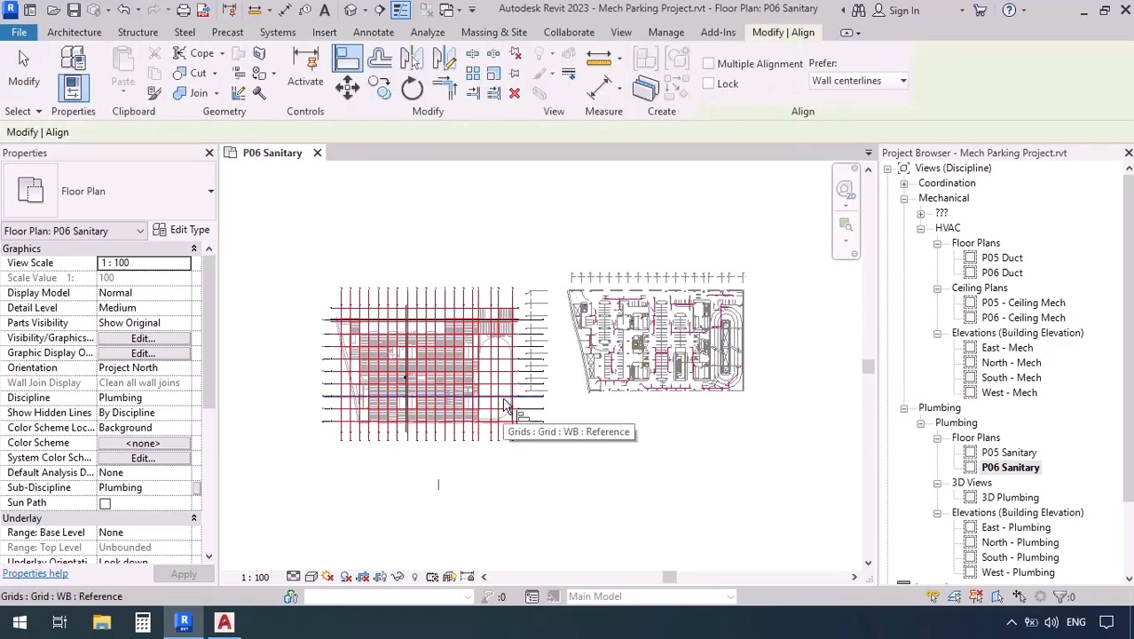
{"action": "key", "text": "Tab"}
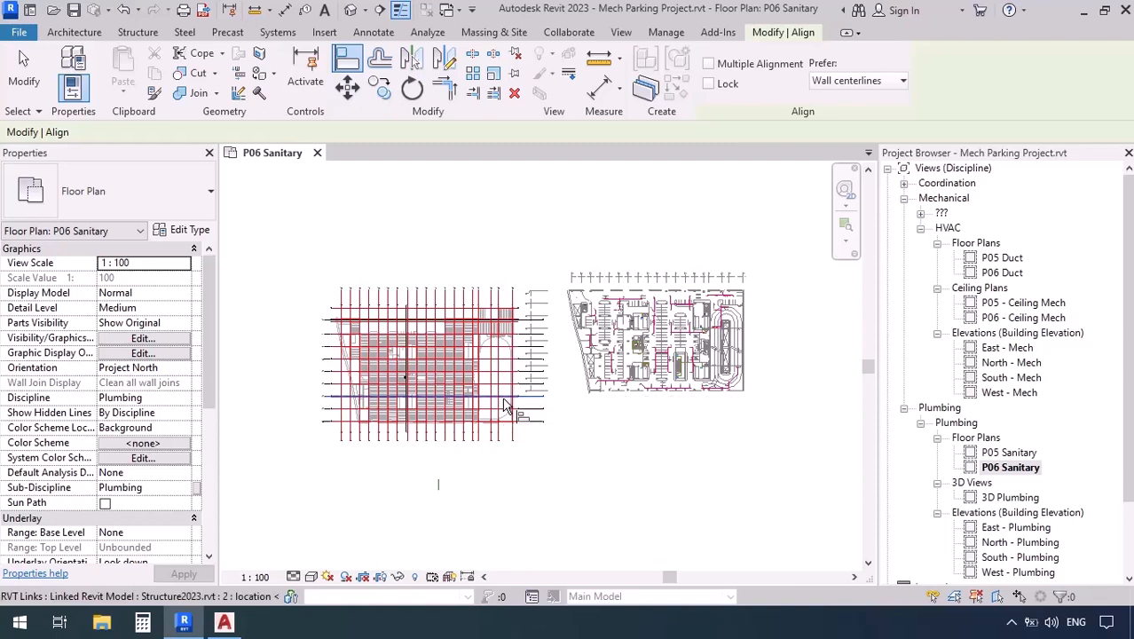
{"action": "scroll", "coordinate": [504, 406], "scroll_direction": "up", "scroll_amount": 6}
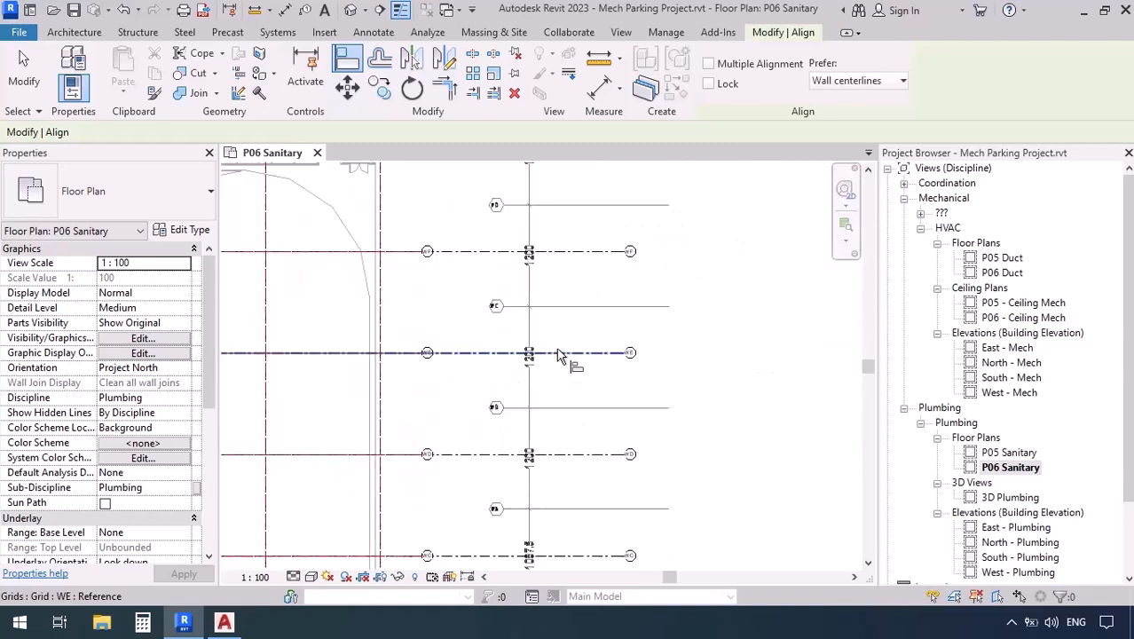
{"action": "scroll", "coordinate": [497, 309], "scroll_direction": "up", "scroll_amount": 3}
{"action": "middle_click_drag", "start_coordinate": [565, 360], "coordinate": [540, 322]}
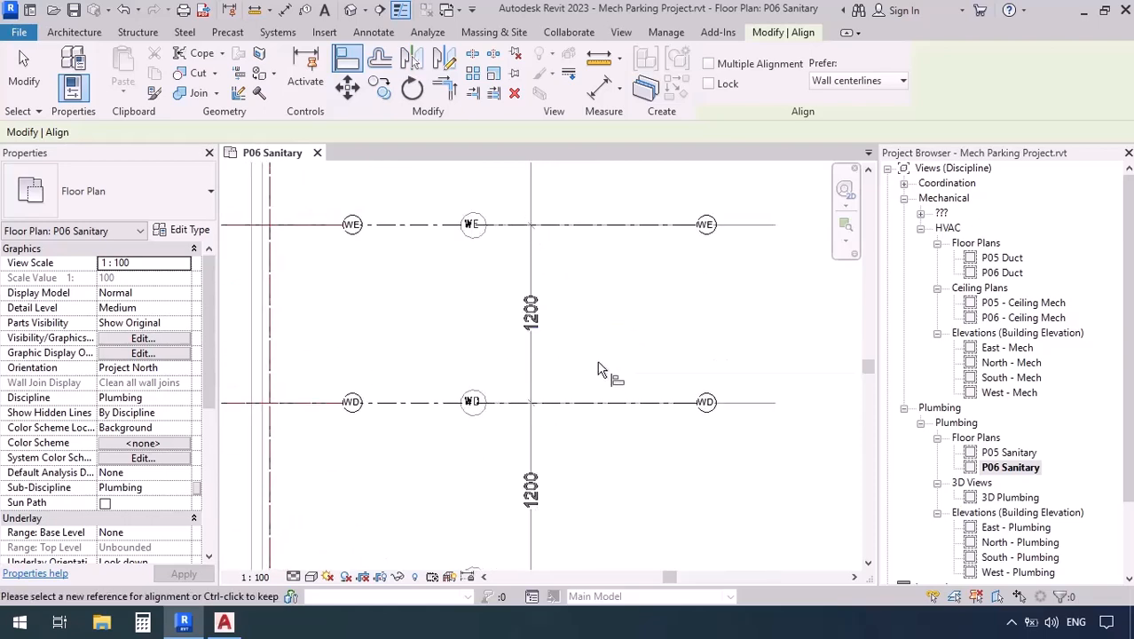
- Align grid line W12 of the linked Sanitary Pipe drawing with model grid W12 and finish aligning
{"action": "scroll", "coordinate": [605, 369], "scroll_direction": "down", "scroll_amount": 5}
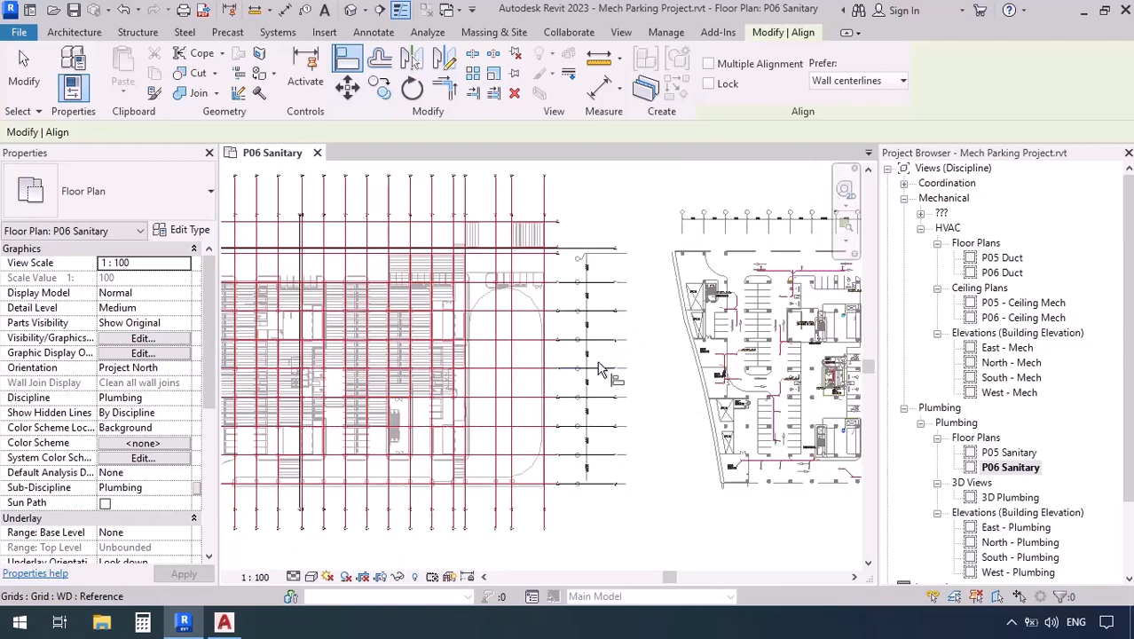
{"action": "scroll", "coordinate": [593, 362], "scroll_direction": "down", "scroll_amount": 1}
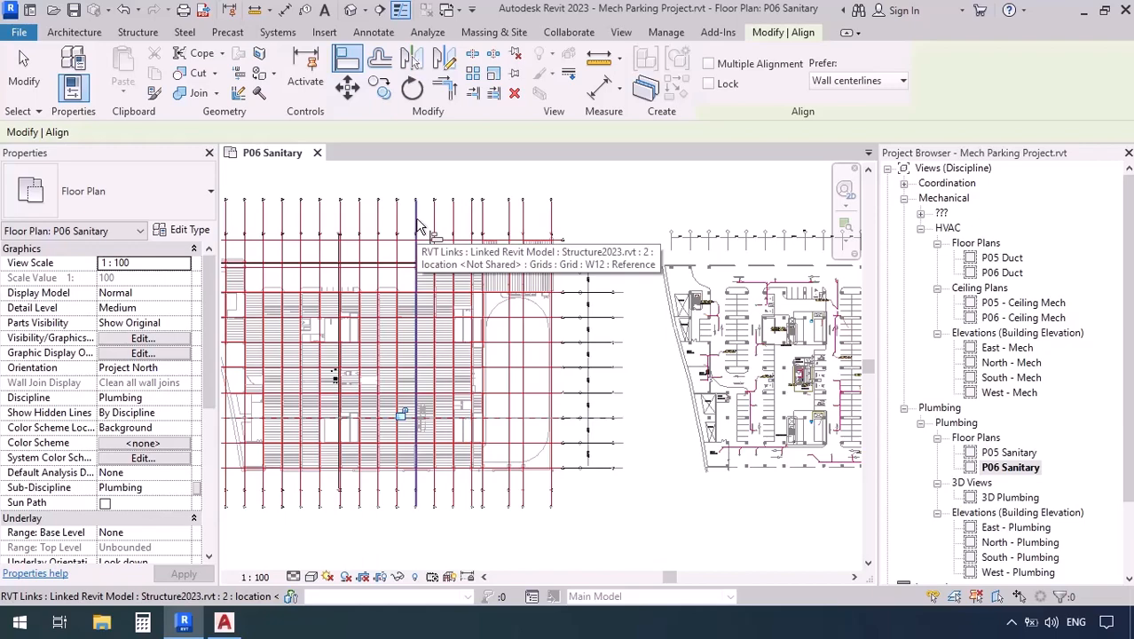
{"action": "middle_click_drag", "start_coordinate": [683, 340], "coordinate": [456, 351]}
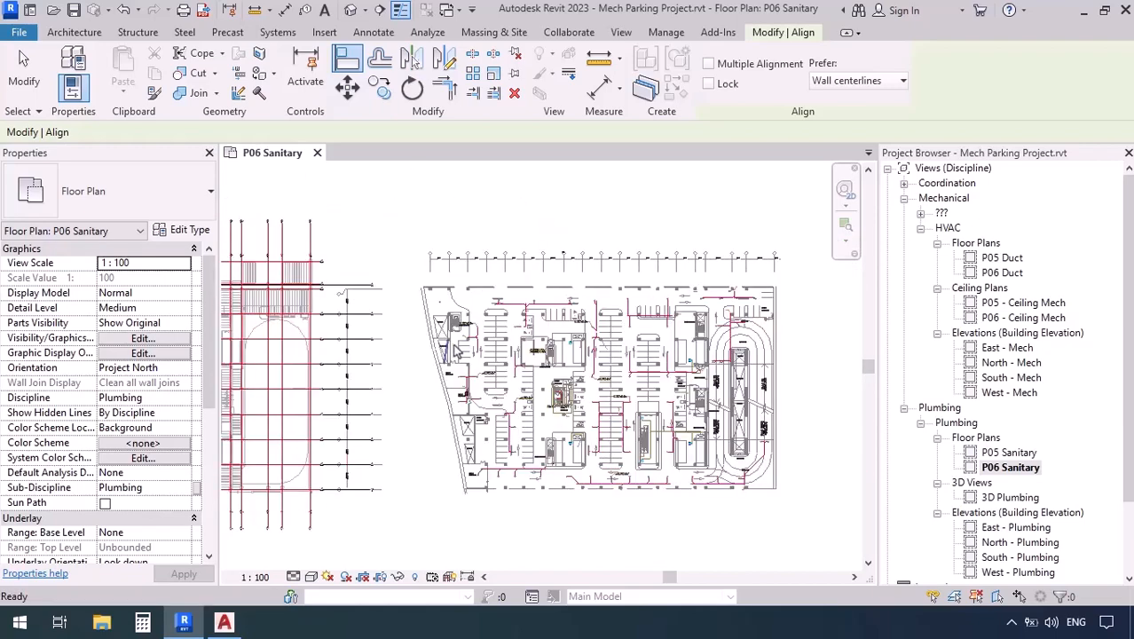
{"action": "scroll", "coordinate": [654, 268], "scroll_direction": "up", "scroll_amount": 6}
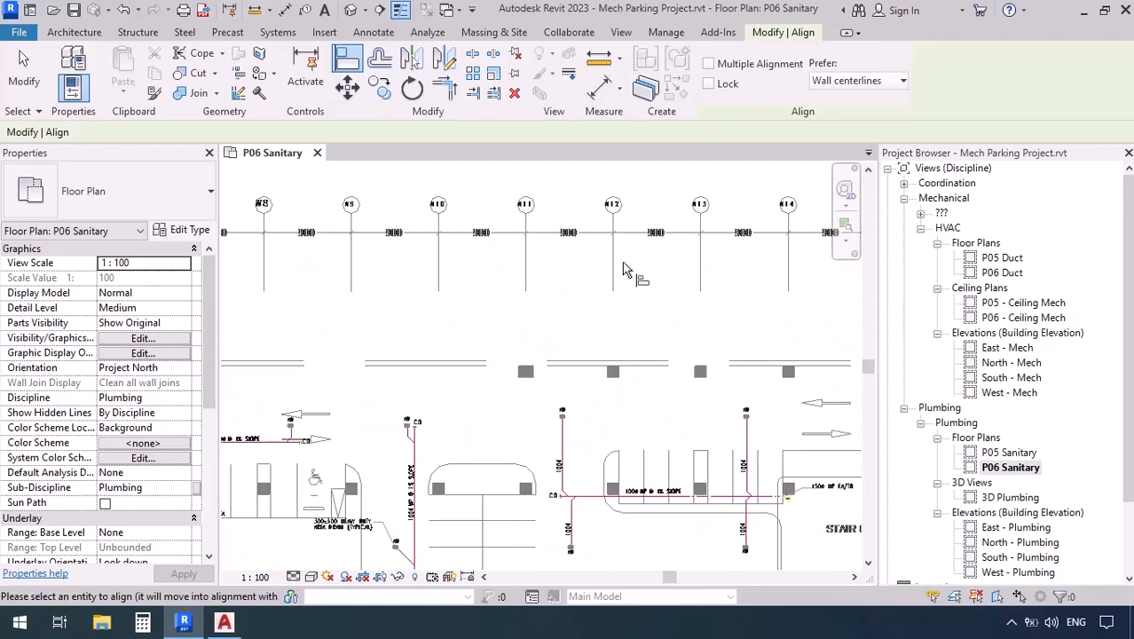
{"action": "left_click", "coordinate": [623, 269]}
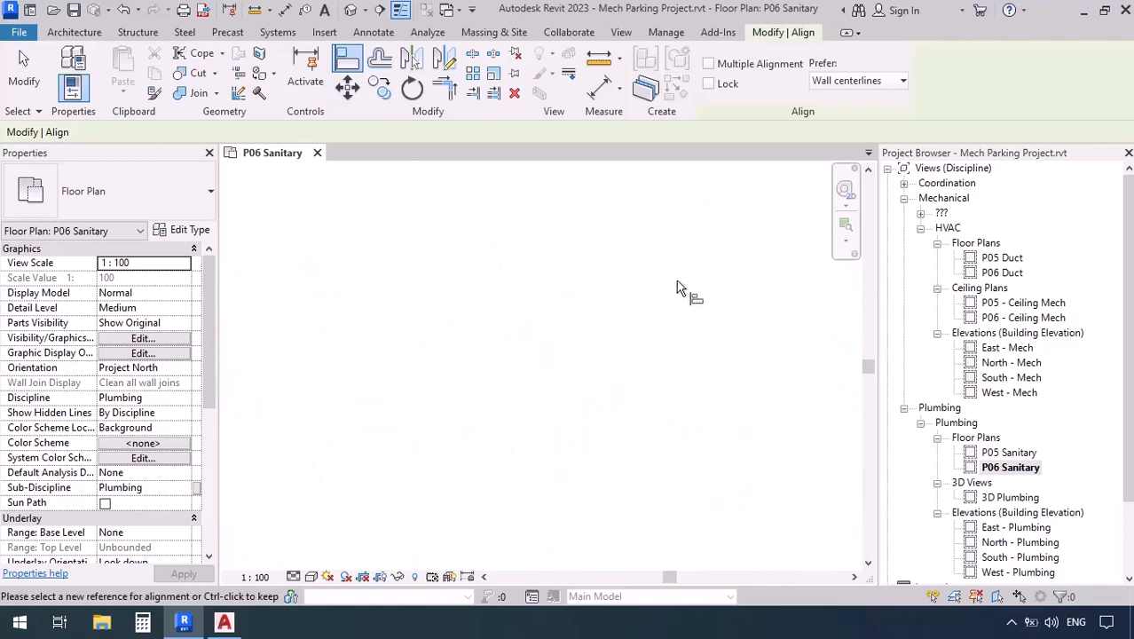
{"action": "scroll", "coordinate": [679, 292], "scroll_direction": "down", "scroll_amount": 8}
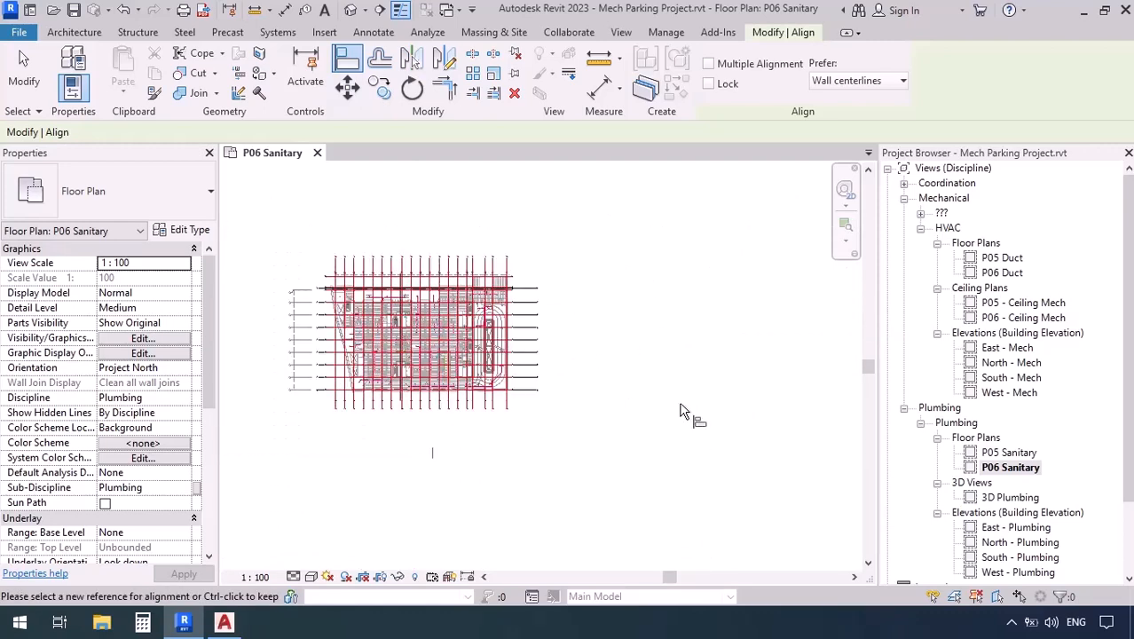
{"action": "key", "text": "Escape"}
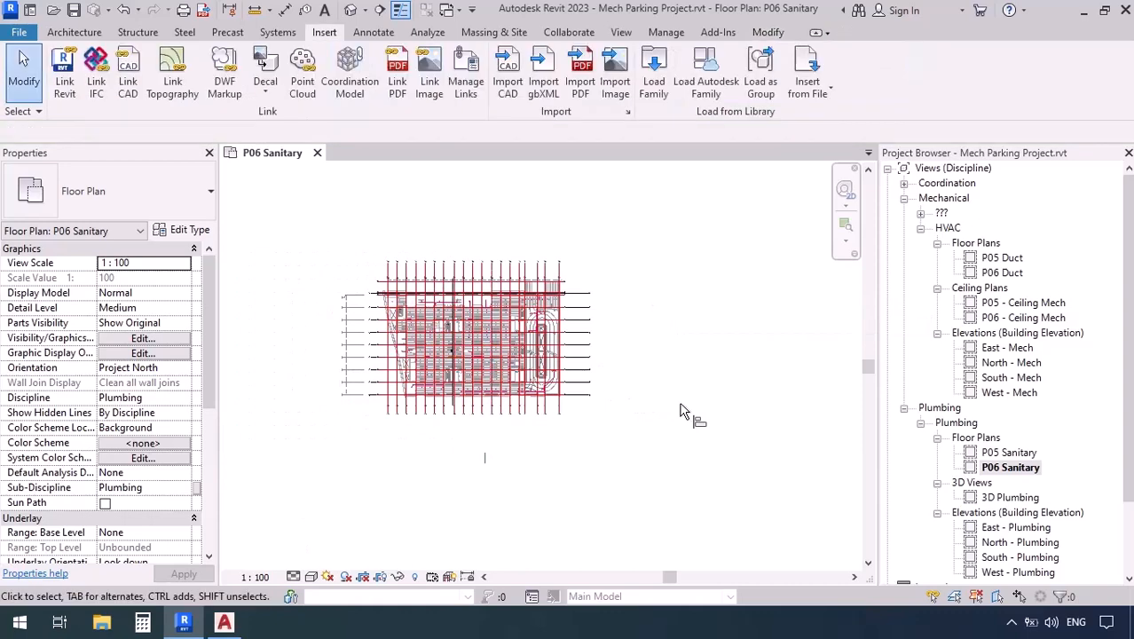
- Select the linked Sanitary Pipe drawing, clear the selection and inspect how the drawing fits over the model grids
{"action": "left_click", "coordinate": [349, 408]}
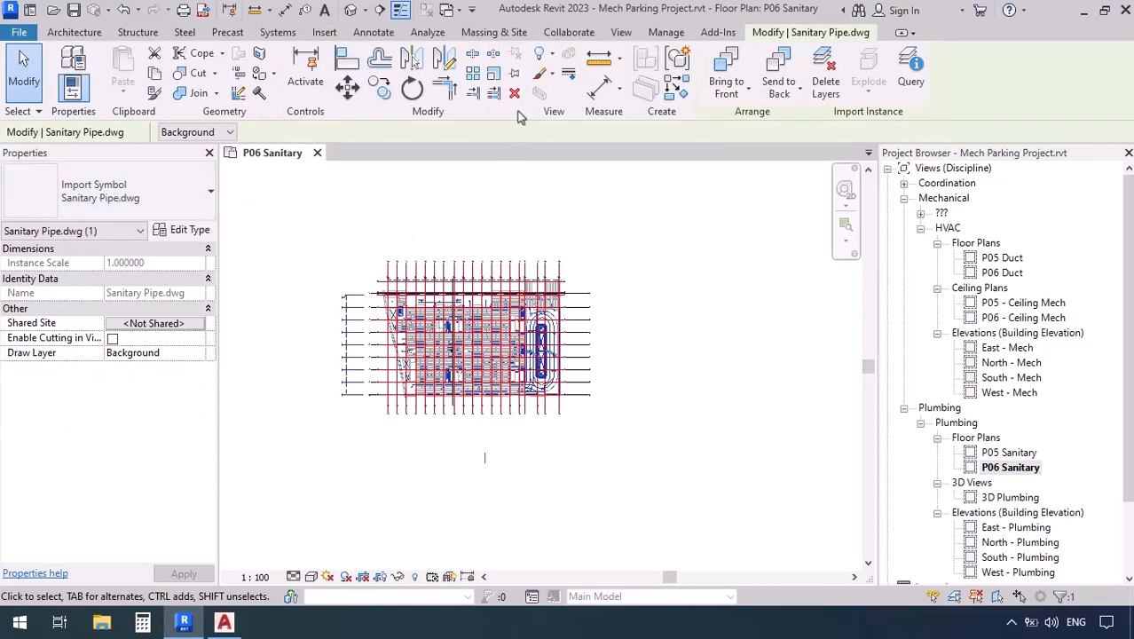
{"action": "left_click", "coordinate": [681, 320]}
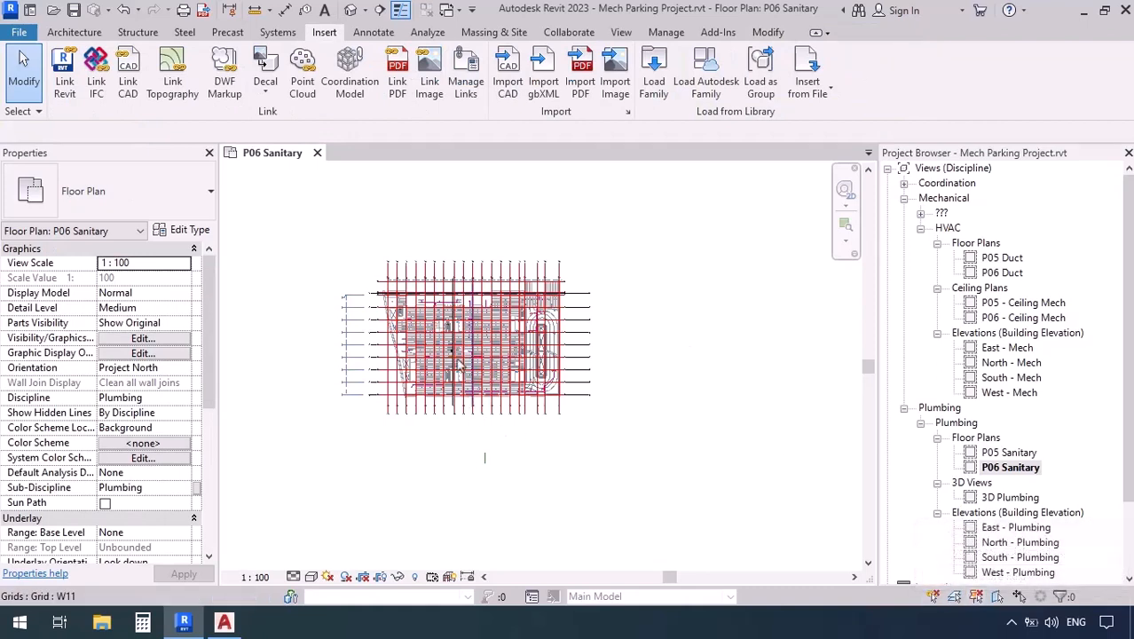
{"action": "scroll", "coordinate": [458, 348], "scroll_direction": "up", "scroll_amount": 3}
{"action": "middle_click_drag", "start_coordinate": [696, 515], "coordinate": [734, 515]}
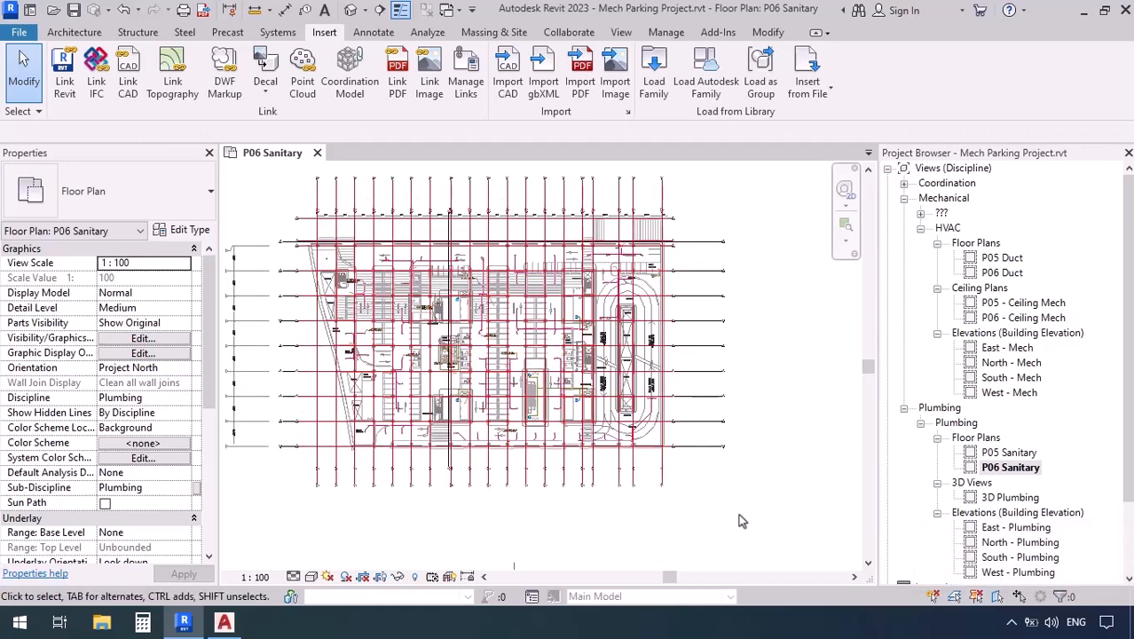
{"action": "scroll", "coordinate": [739, 514], "scroll_direction": "down", "scroll_amount": 1}
{"action": "scroll", "coordinate": [742, 521], "scroll_direction": "down", "scroll_amount": 1}
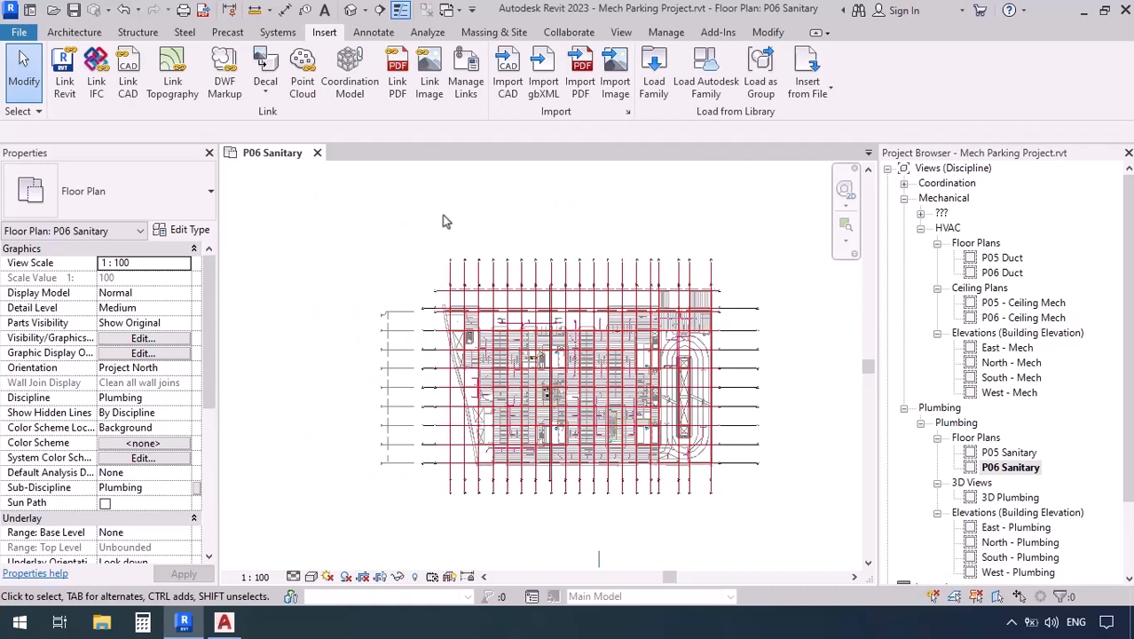
- Start the Pipe tool and duplicate the Standard pipe type as PVC
{"action": "left_click", "coordinate": [276, 33]}
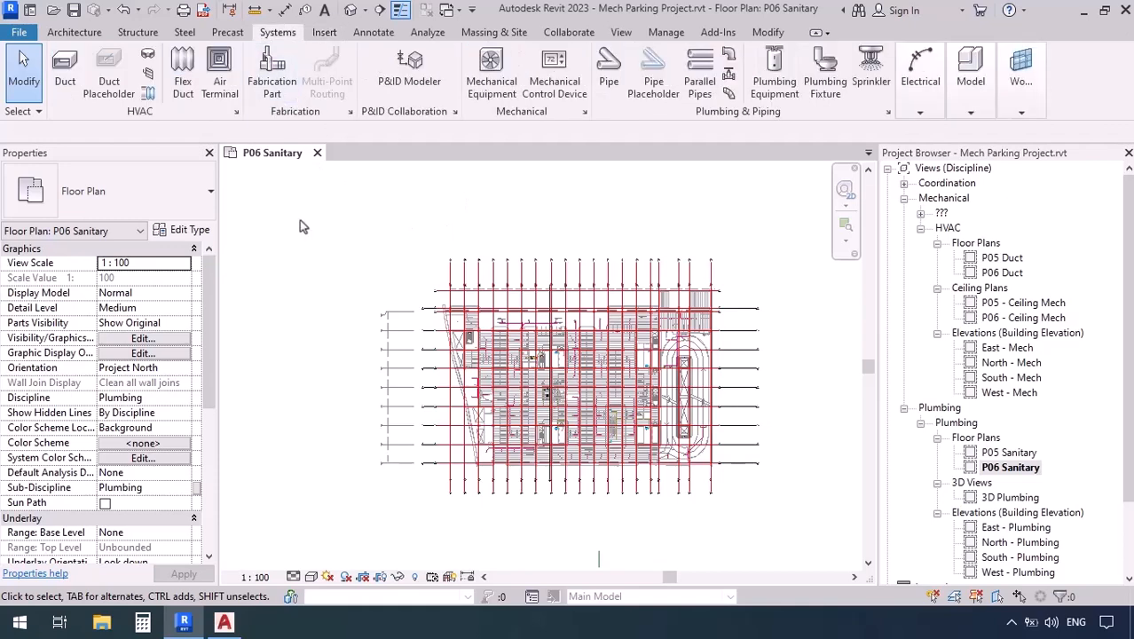
{"action": "left_click", "coordinate": [611, 89]}
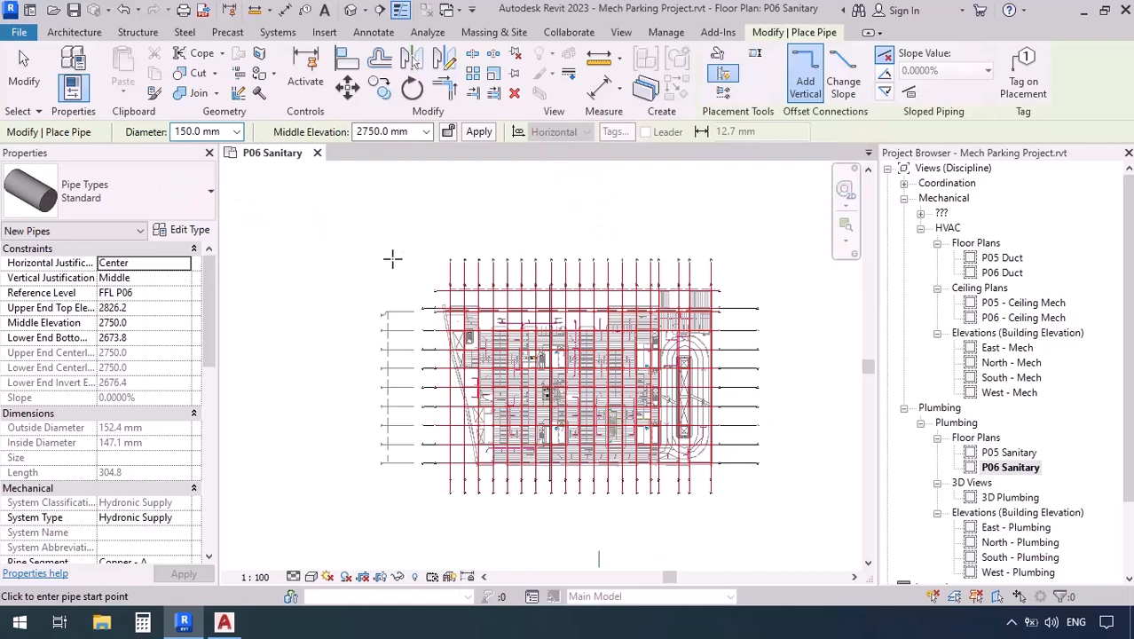
{"action": "left_click", "coordinate": [115, 178]}
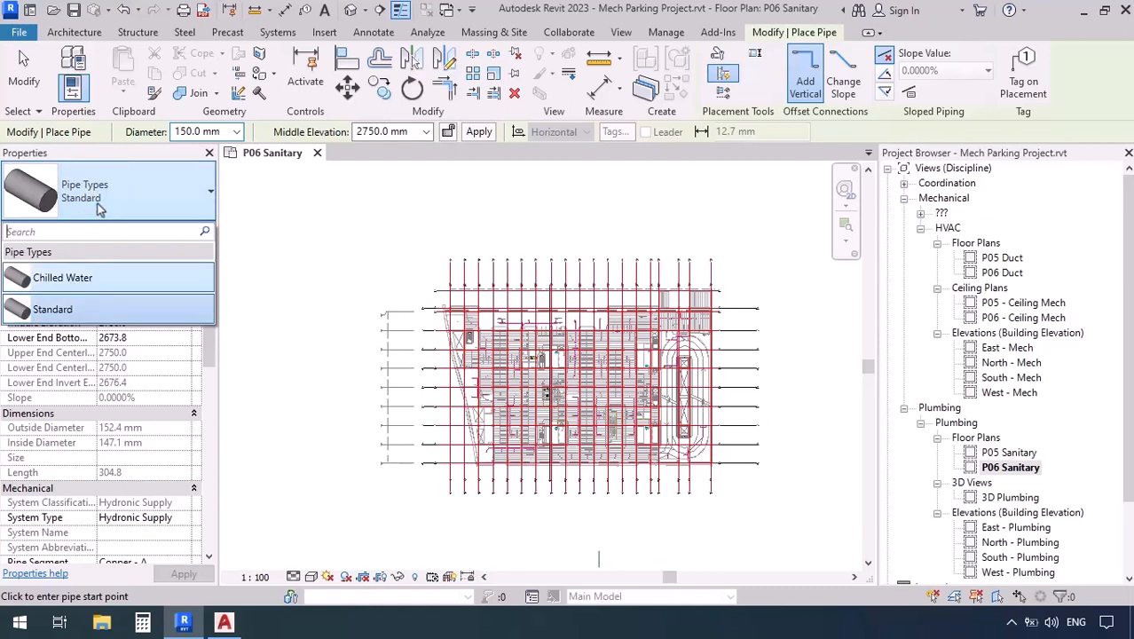
{"action": "left_click", "coordinate": [53, 309]}
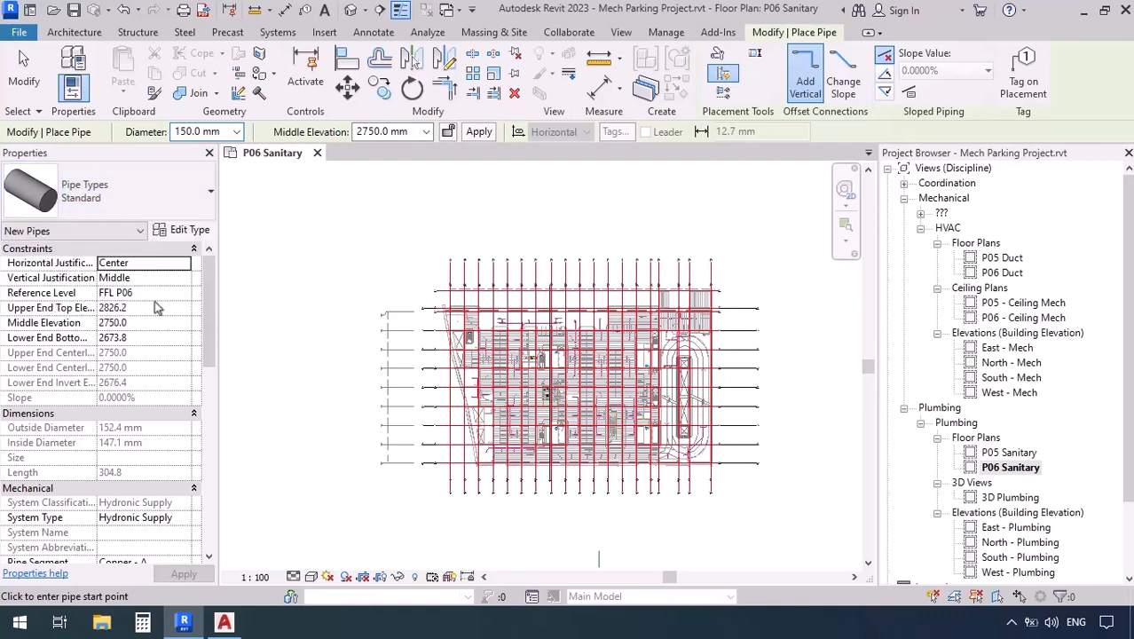
{"action": "left_click", "coordinate": [184, 231]}
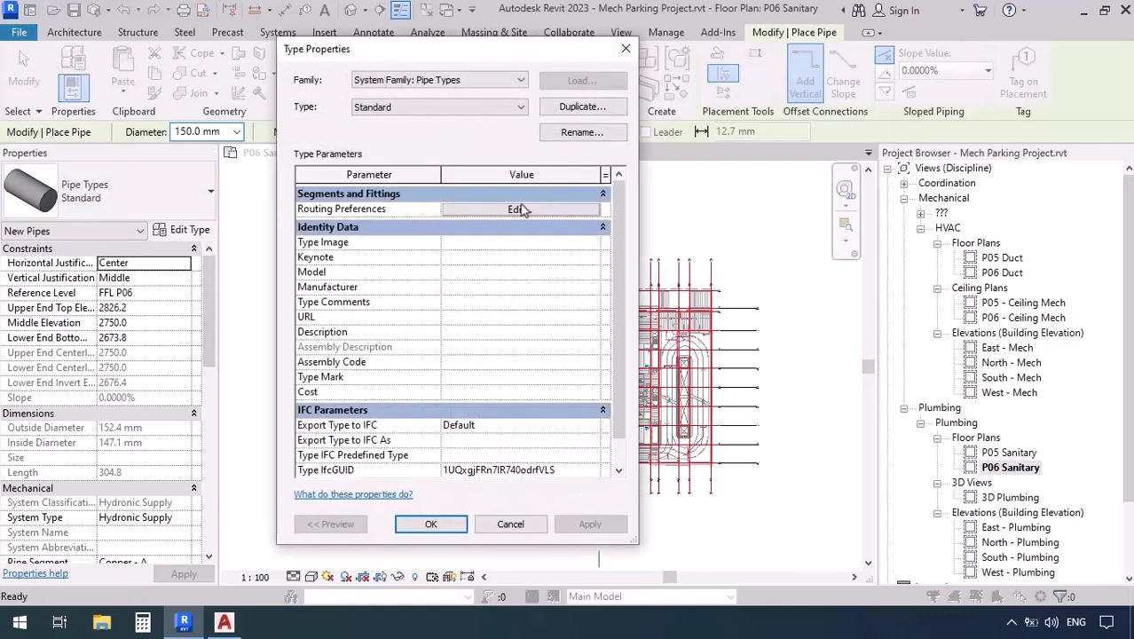
{"action": "left_click", "coordinate": [554, 108]}
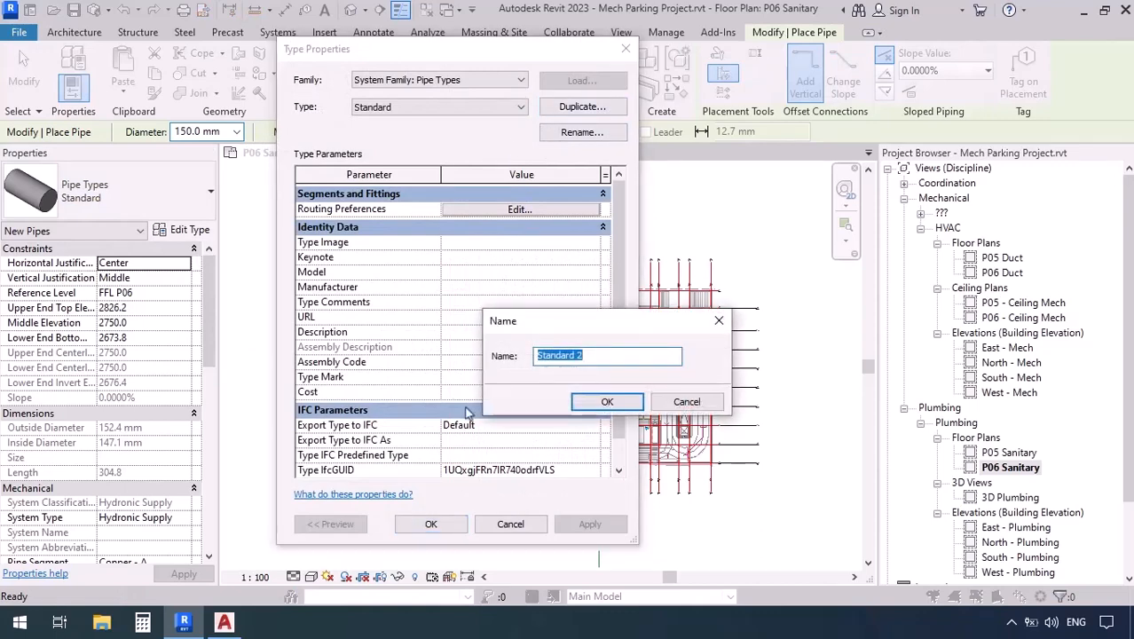
{"action": "type", "text": "PVC"}
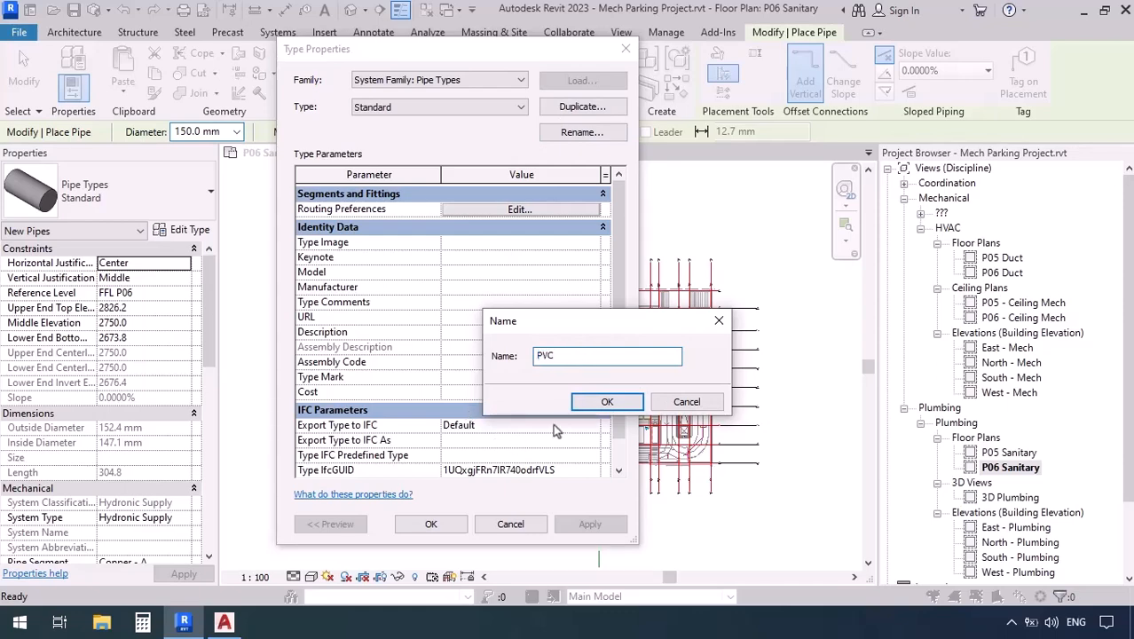
{"action": "left_click", "coordinate": [608, 401]}
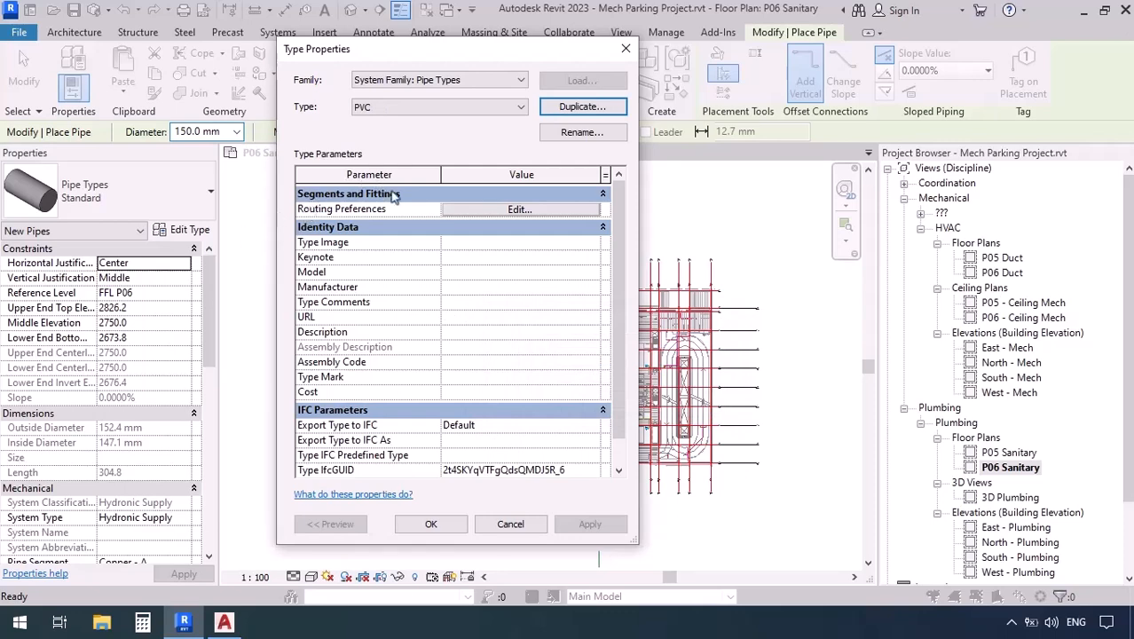
- Open the PVC type's routing preferences and review the available pipe segments and the Copper - A size catalog
{"action": "left_click", "coordinate": [500, 213]}
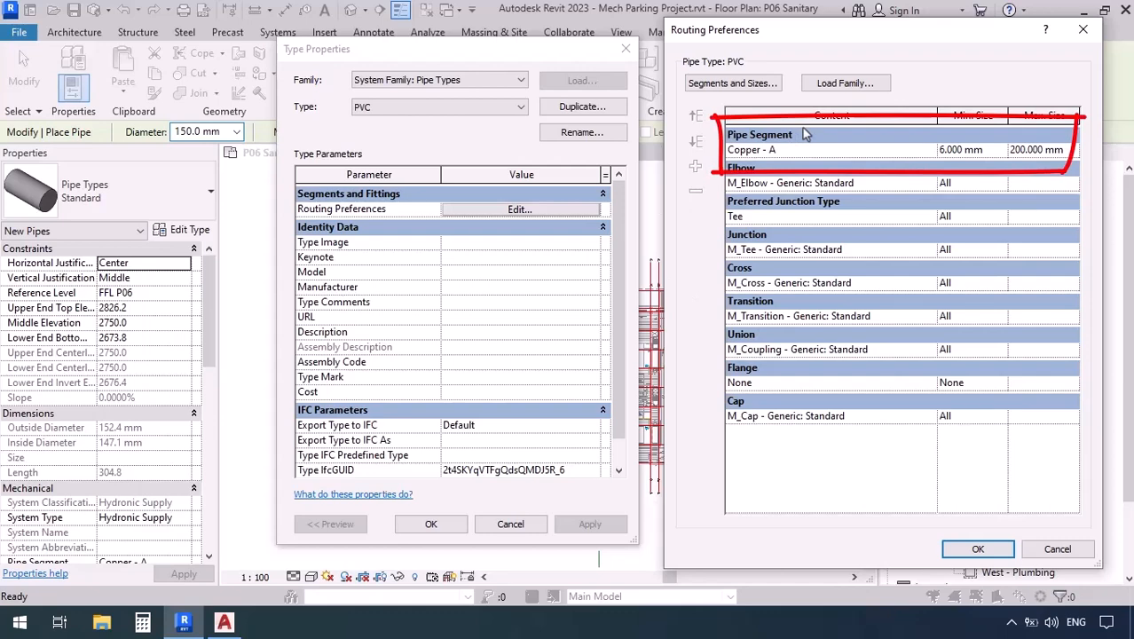
{"action": "left_click", "coordinate": [931, 150]}
{"action": "left_click", "coordinate": [930, 153]}
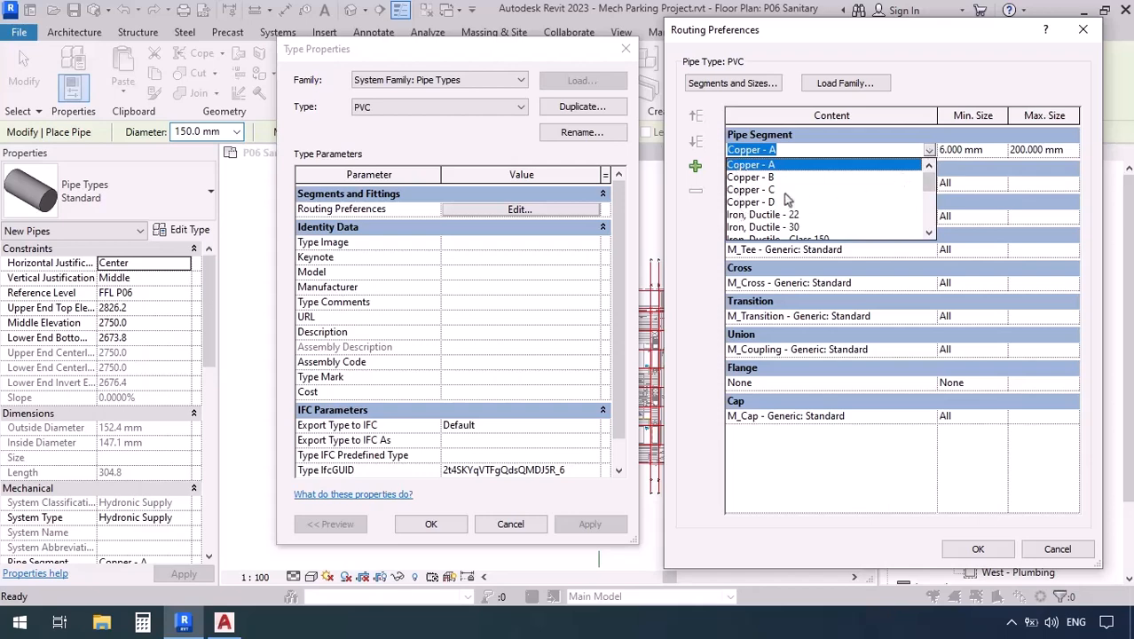
{"action": "scroll", "coordinate": [786, 200], "scroll_direction": "down", "scroll_amount": 2}
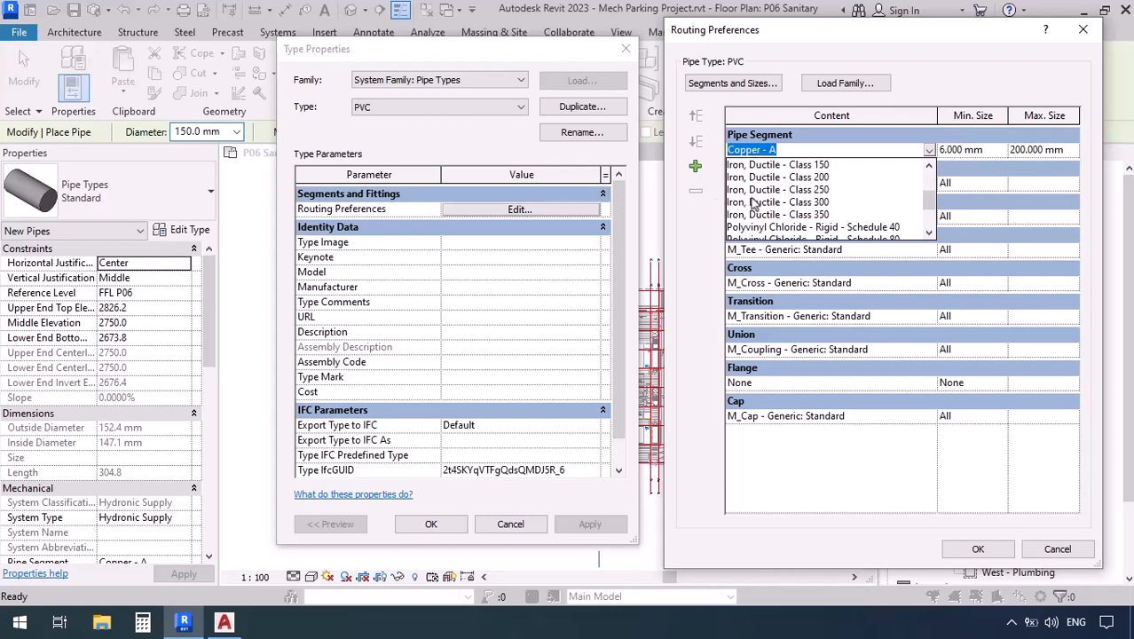
{"action": "scroll", "coordinate": [753, 202], "scroll_direction": "down", "scroll_amount": 1}
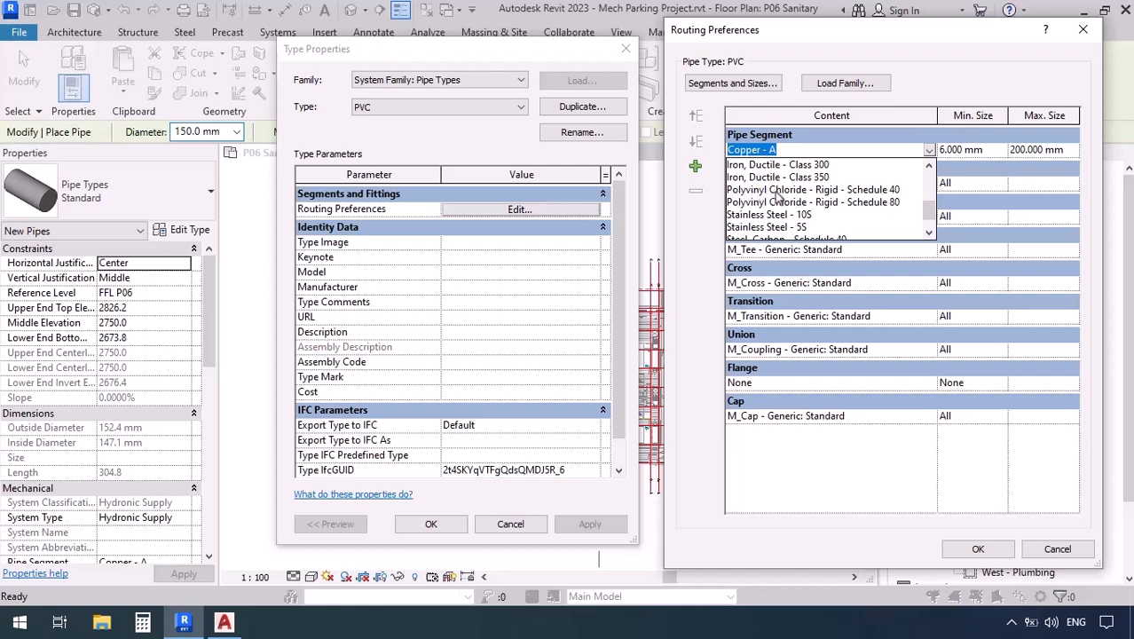
{"action": "scroll", "coordinate": [778, 197], "scroll_direction": "down", "scroll_amount": 1}
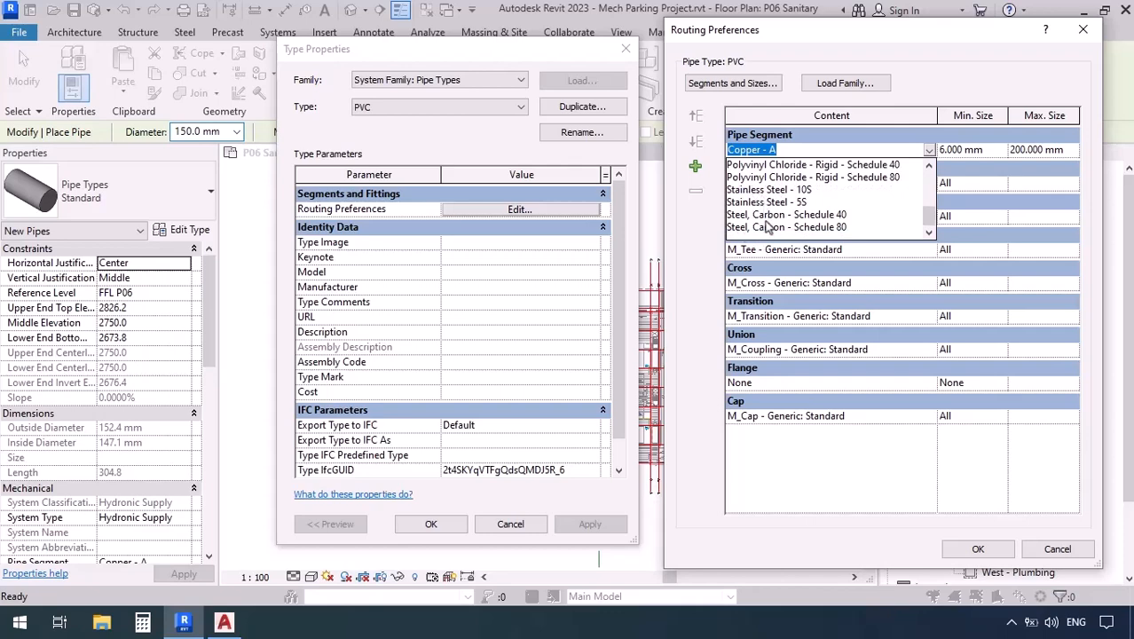
{"action": "scroll", "coordinate": [769, 227], "scroll_direction": "up", "scroll_amount": 4}
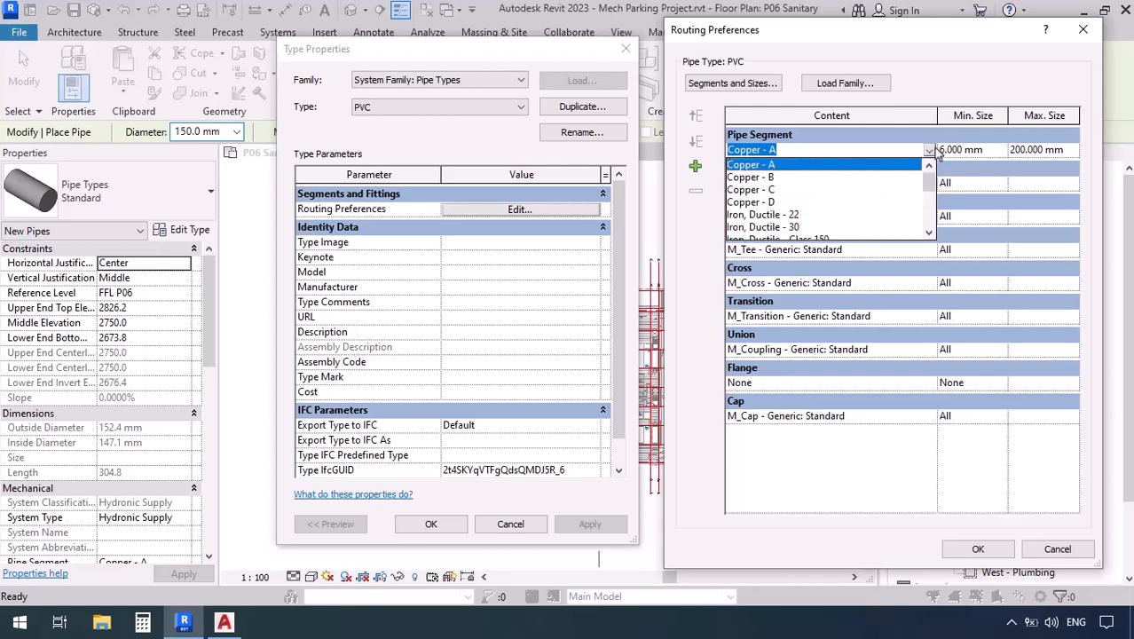
{"action": "left_click", "coordinate": [929, 153]}
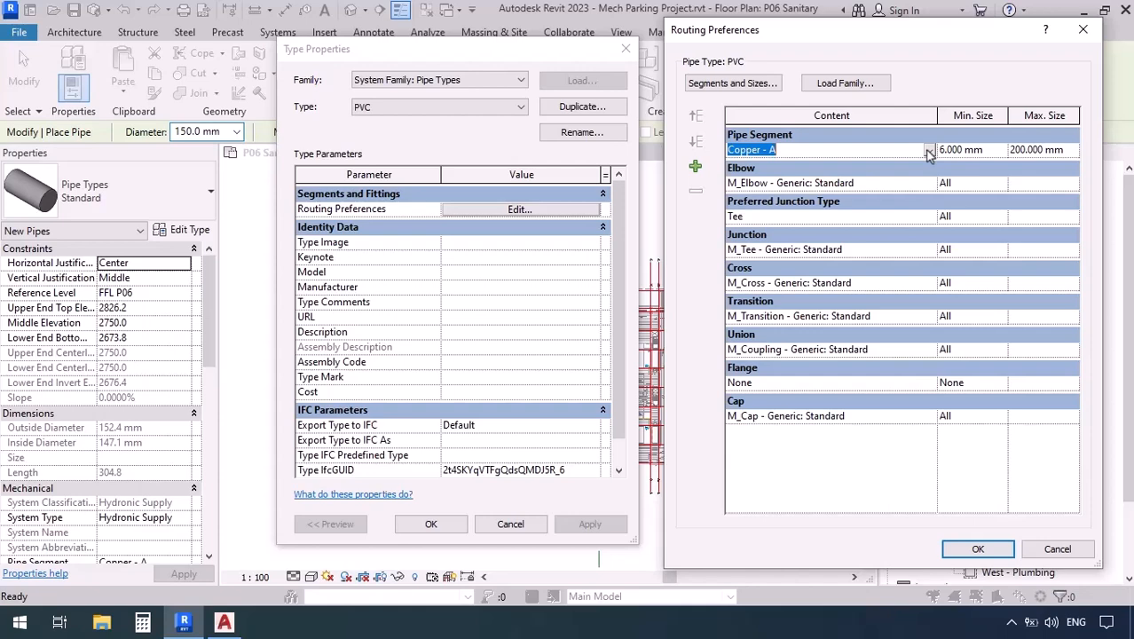
{"action": "left_click", "coordinate": [742, 87]}
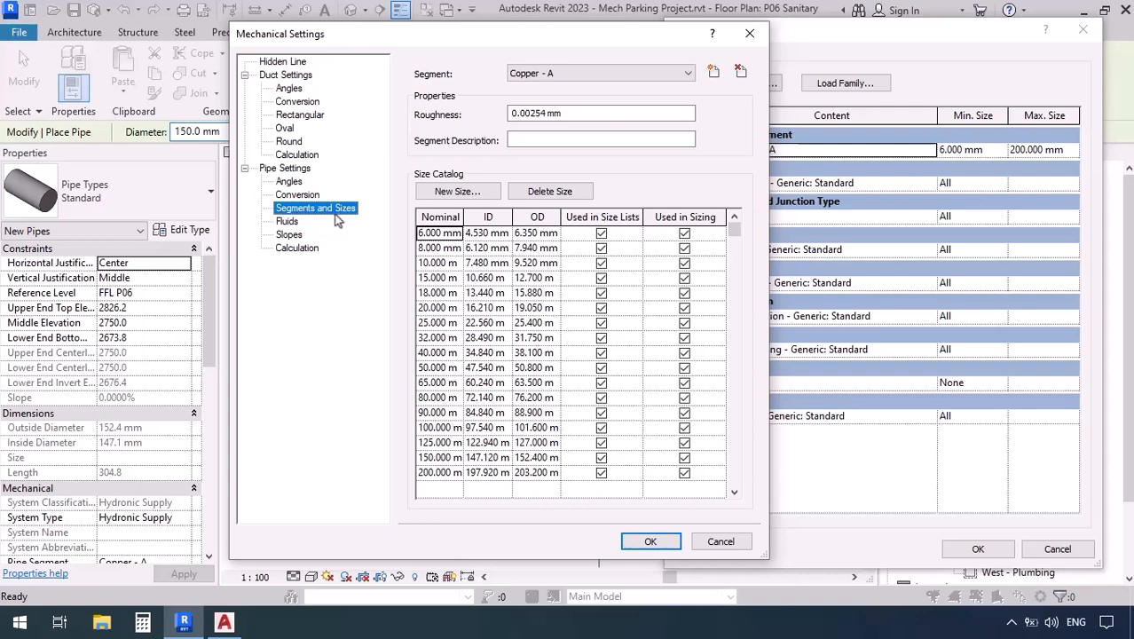
{"action": "left_click", "coordinate": [721, 541]}
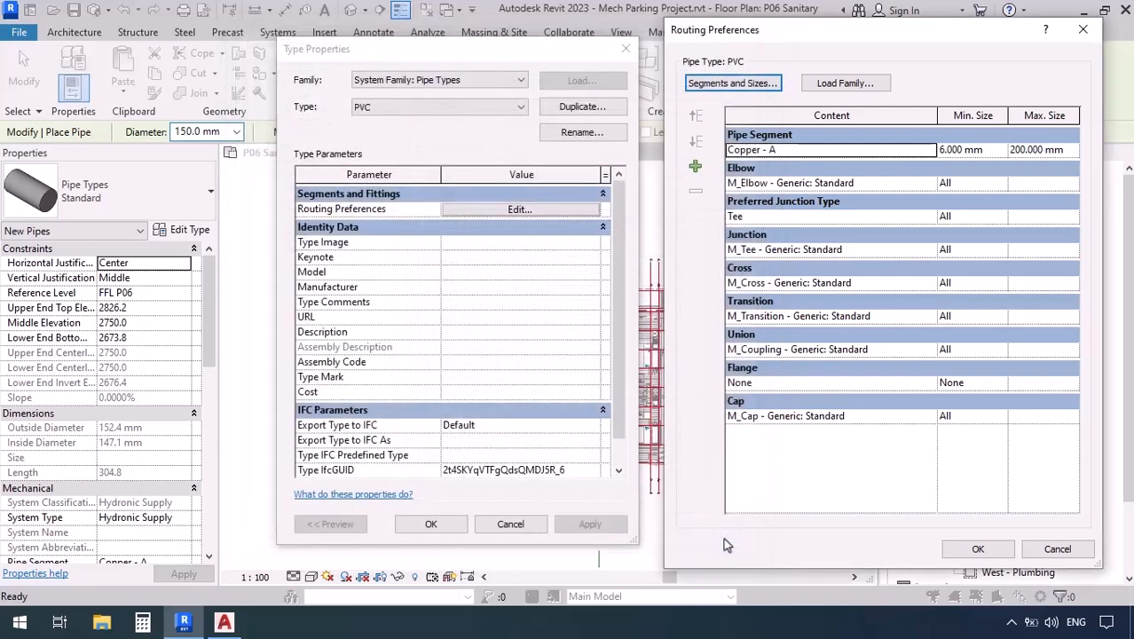
- Accept the routing preferences and save the new PVC pipe type
{"action": "left_click", "coordinate": [976, 549]}
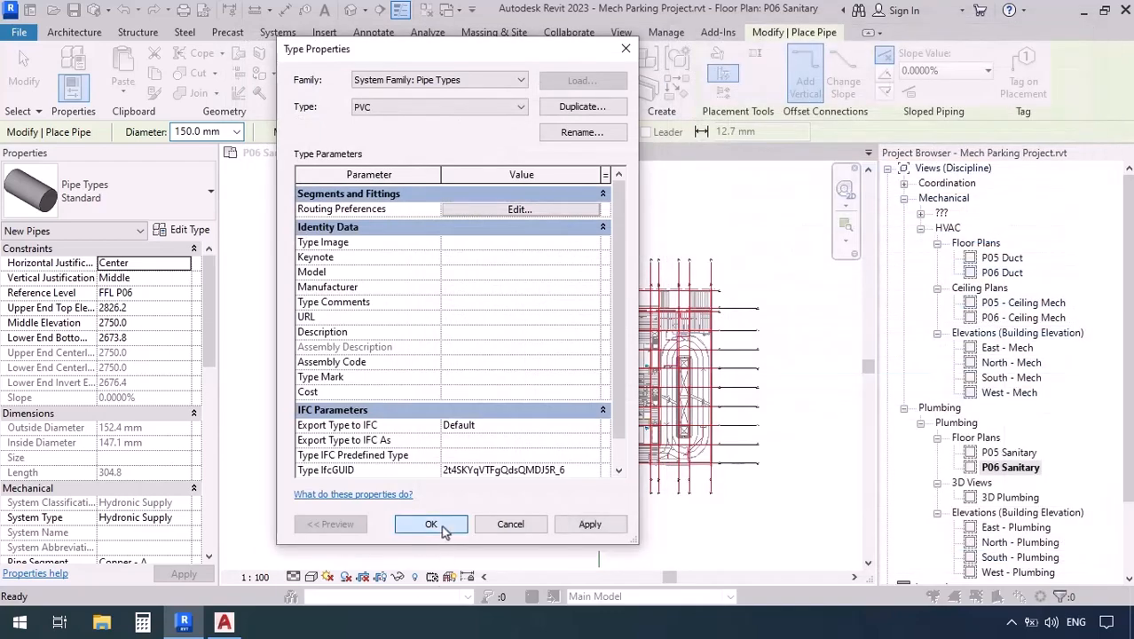
{"action": "left_click", "coordinate": [431, 525]}
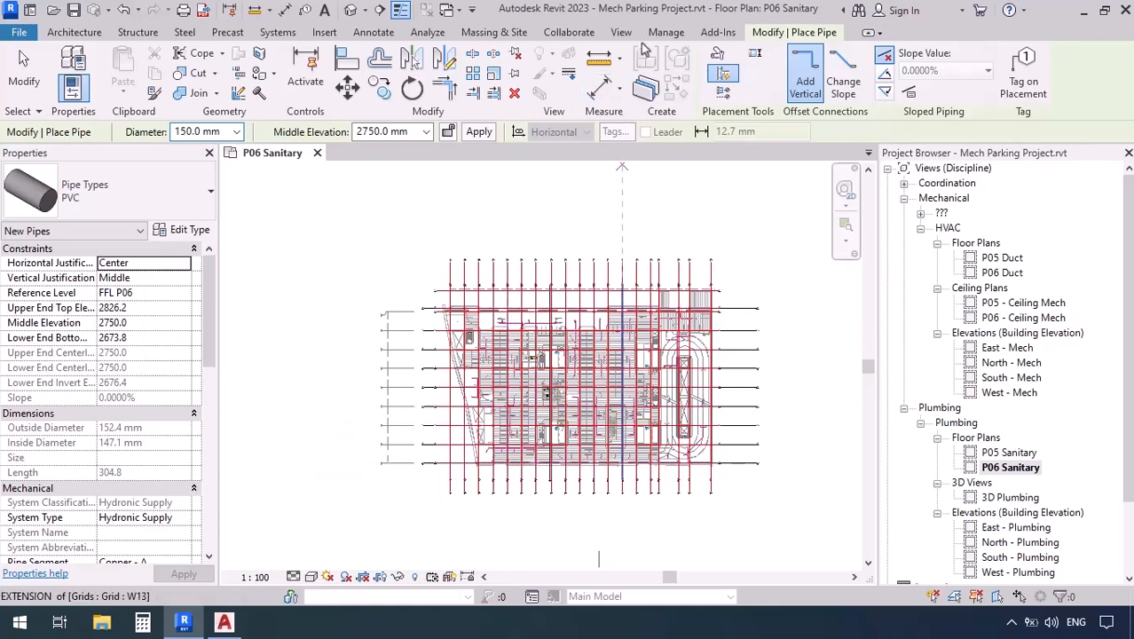
- Open Mechanical Settings by each of its three access routes, view the pipe segments and sizes, and close it unchanged each time
{"action": "left_click", "coordinate": [664, 33]}
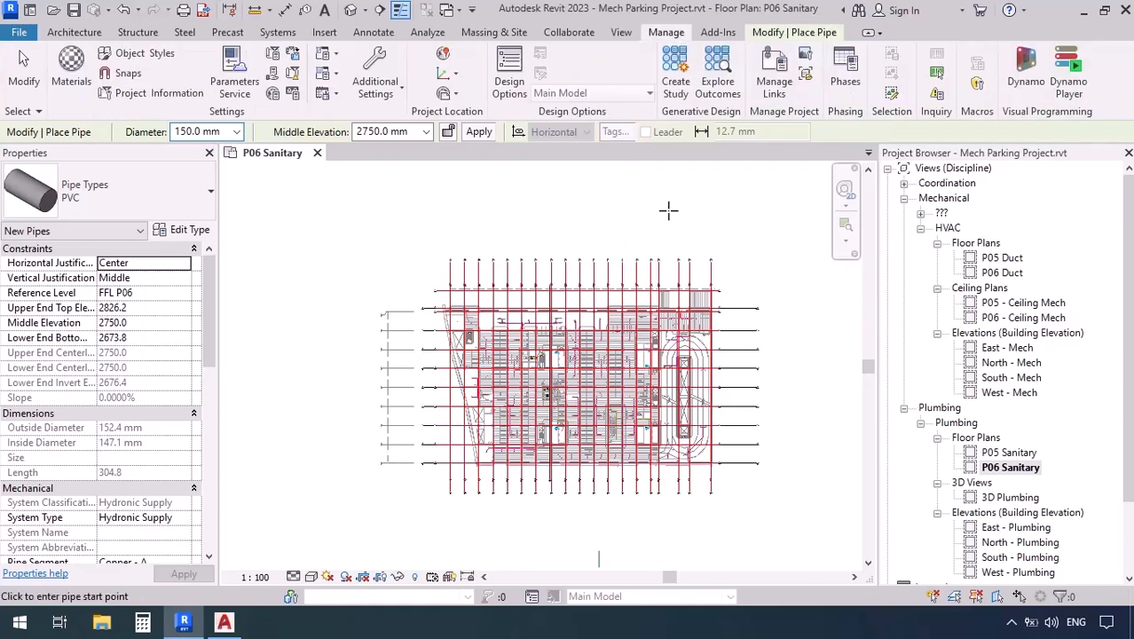
{"action": "left_click", "coordinate": [334, 77]}
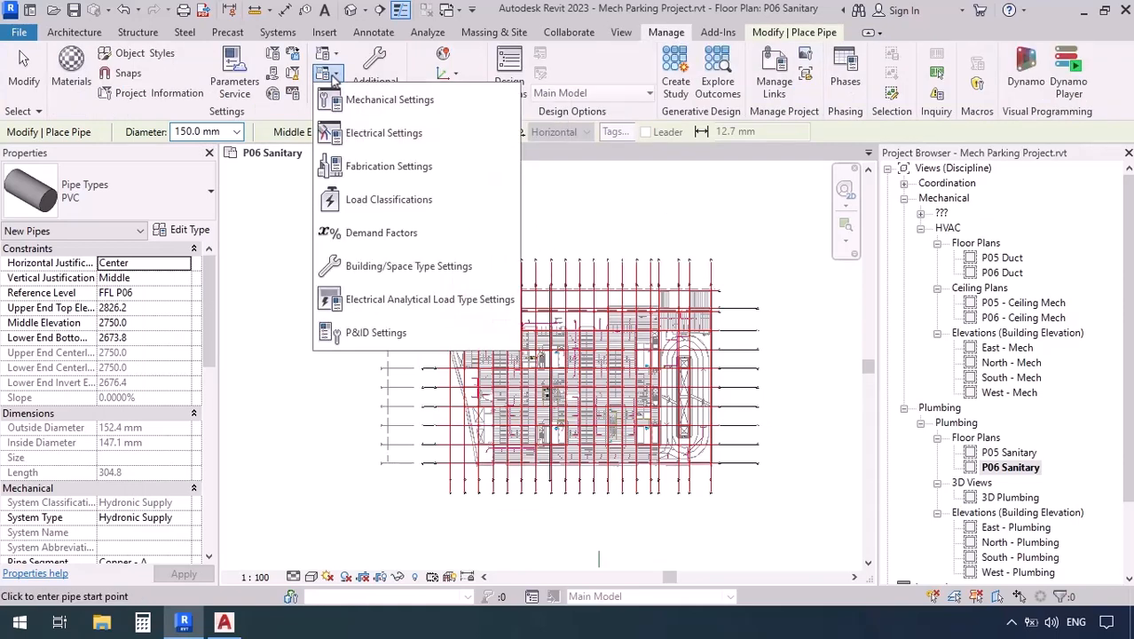
{"action": "left_click", "coordinate": [408, 107]}
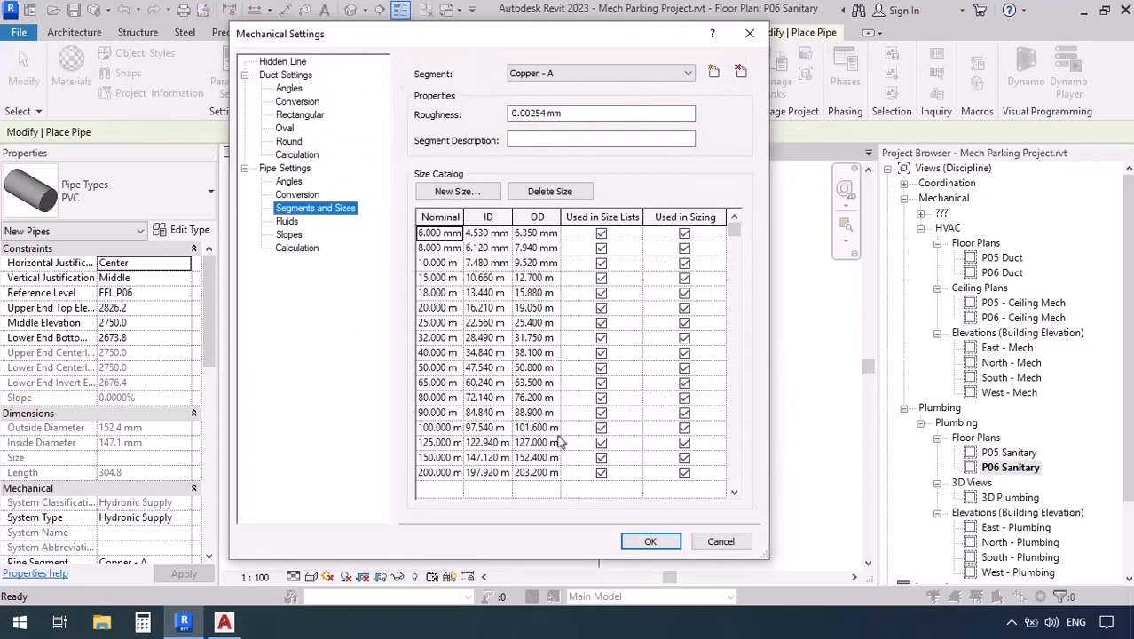
{"action": "left_click", "coordinate": [733, 547]}
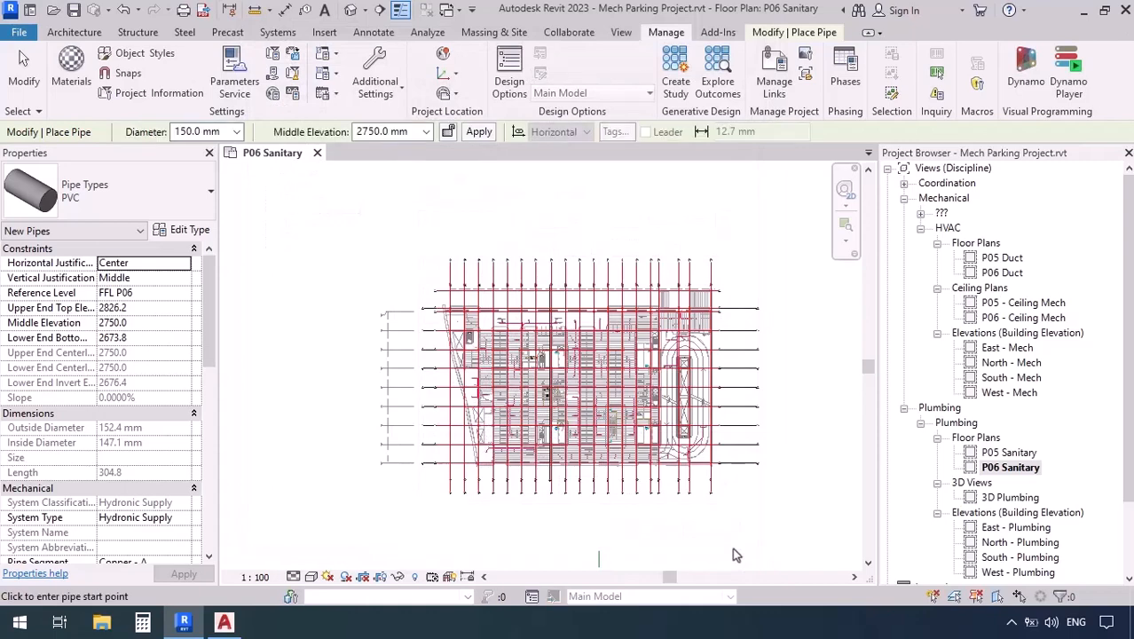
{"action": "left_click", "coordinate": [280, 32]}
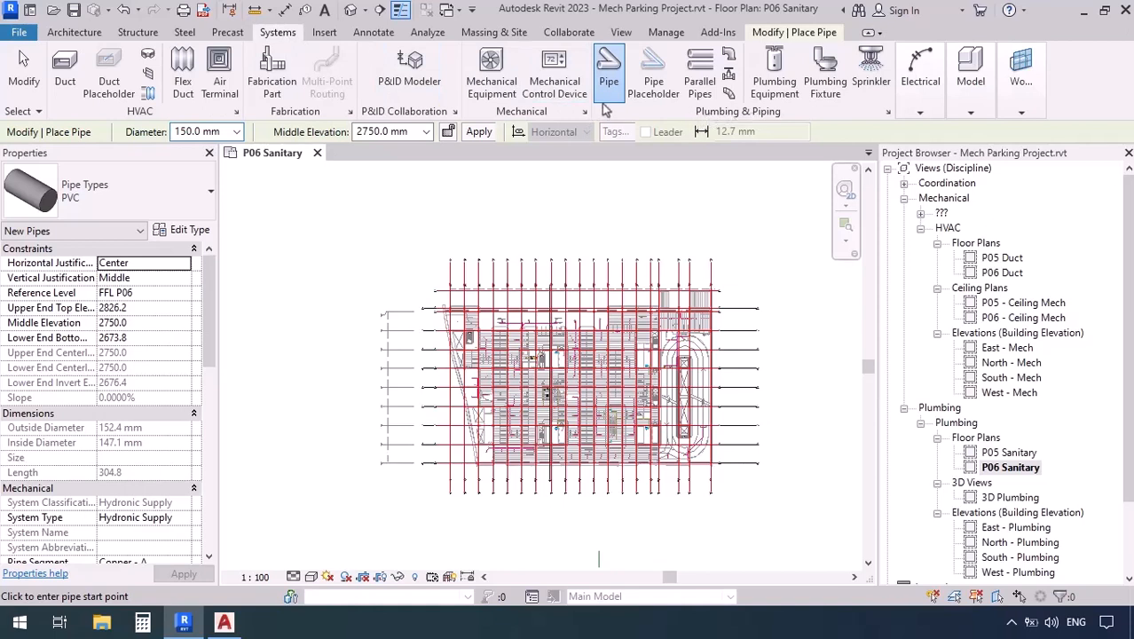
{"action": "left_click", "coordinate": [889, 114]}
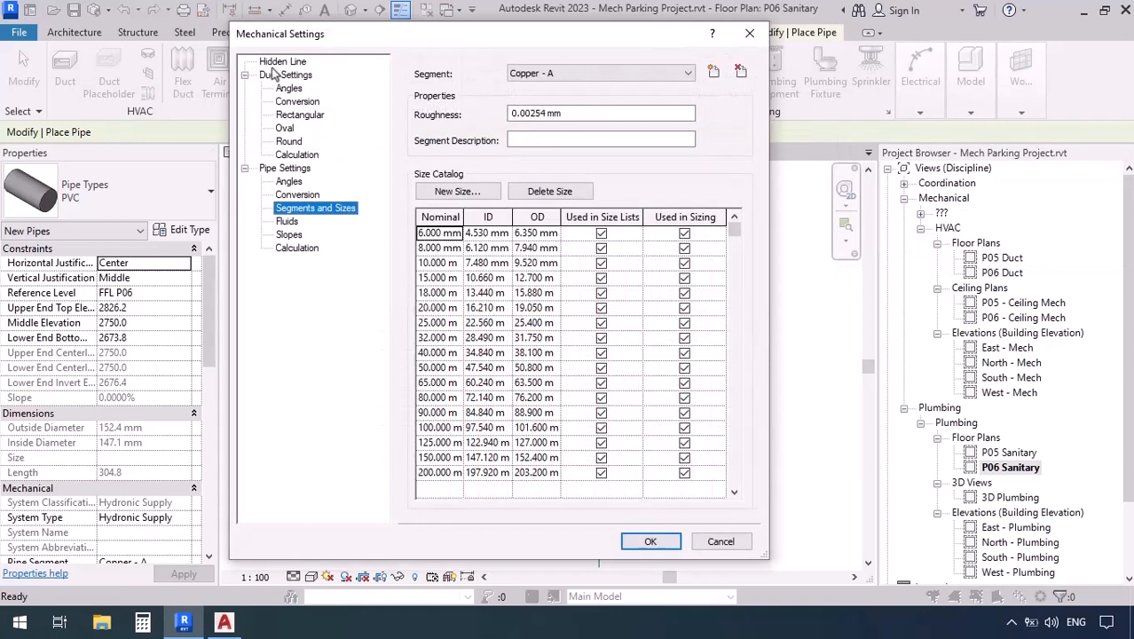
{"action": "left_click", "coordinate": [750, 33]}
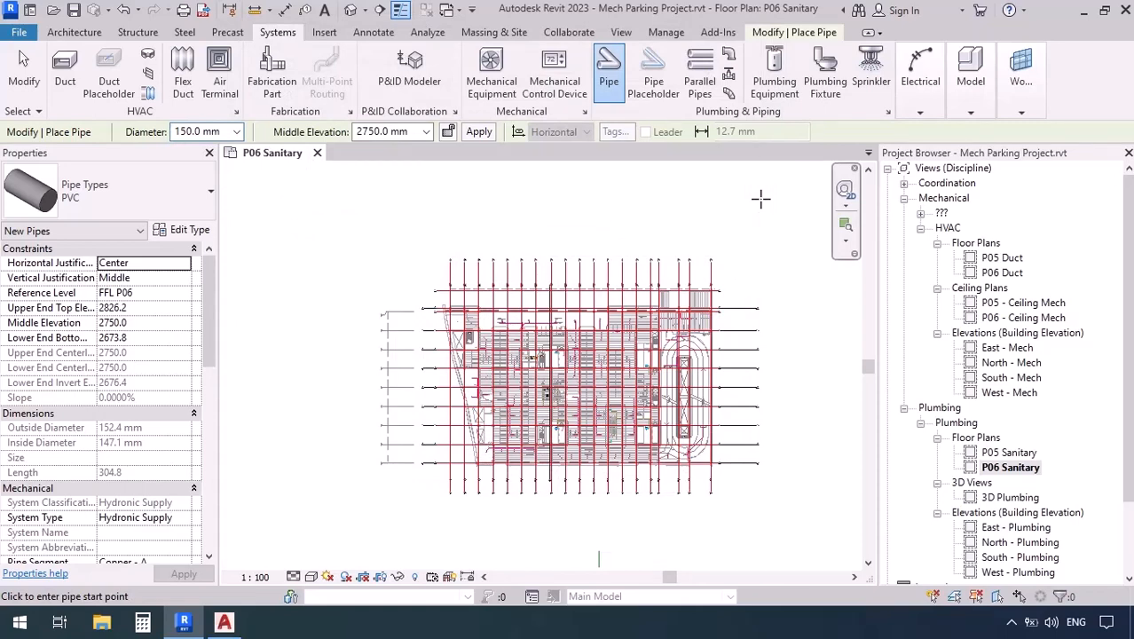
{"action": "key", "text": "m"}
{"action": "key", "text": "s"}
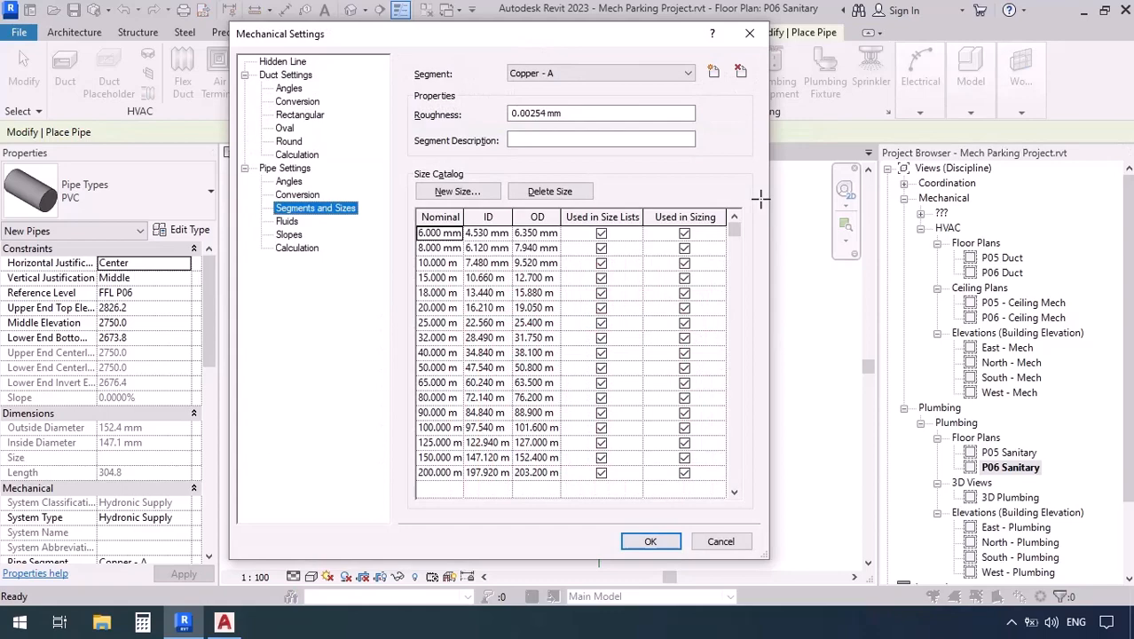
{"action": "left_click", "coordinate": [719, 542]}
- Reopen the PVC type's routing preferences and examine the segment list and the Copper - A nominal, inside and outside diameters
{"action": "left_click", "coordinate": [182, 231]}
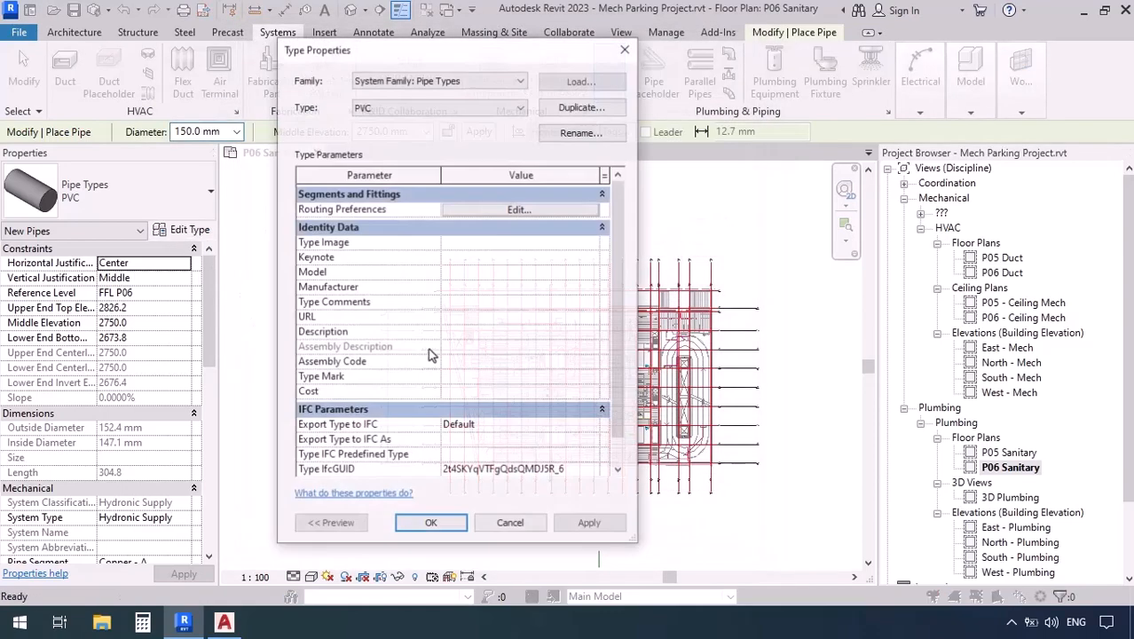
{"action": "left_click", "coordinate": [520, 210]}
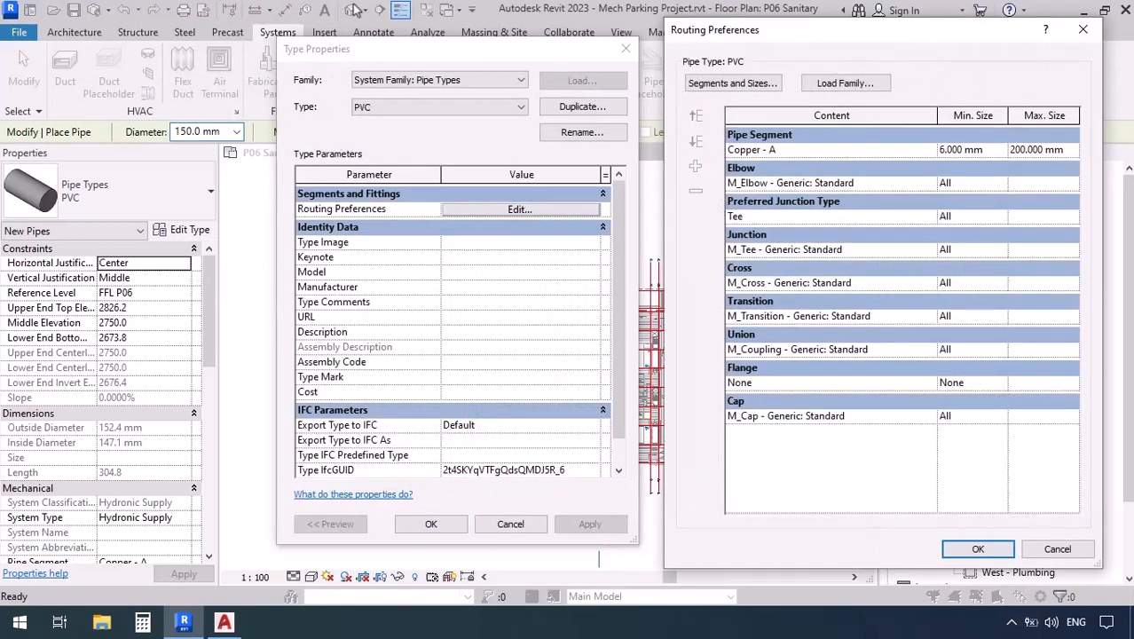
{"action": "left_click", "coordinate": [743, 84]}
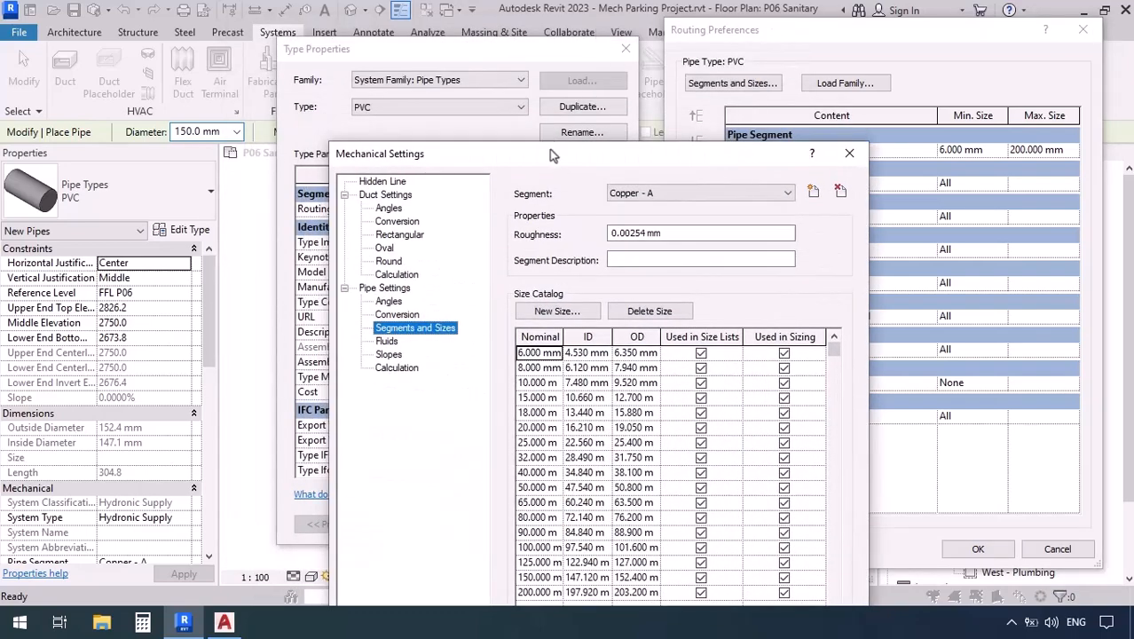
{"action": "left_click_drag", "start_coordinate": [549, 150], "coordinate": [466, 32]}
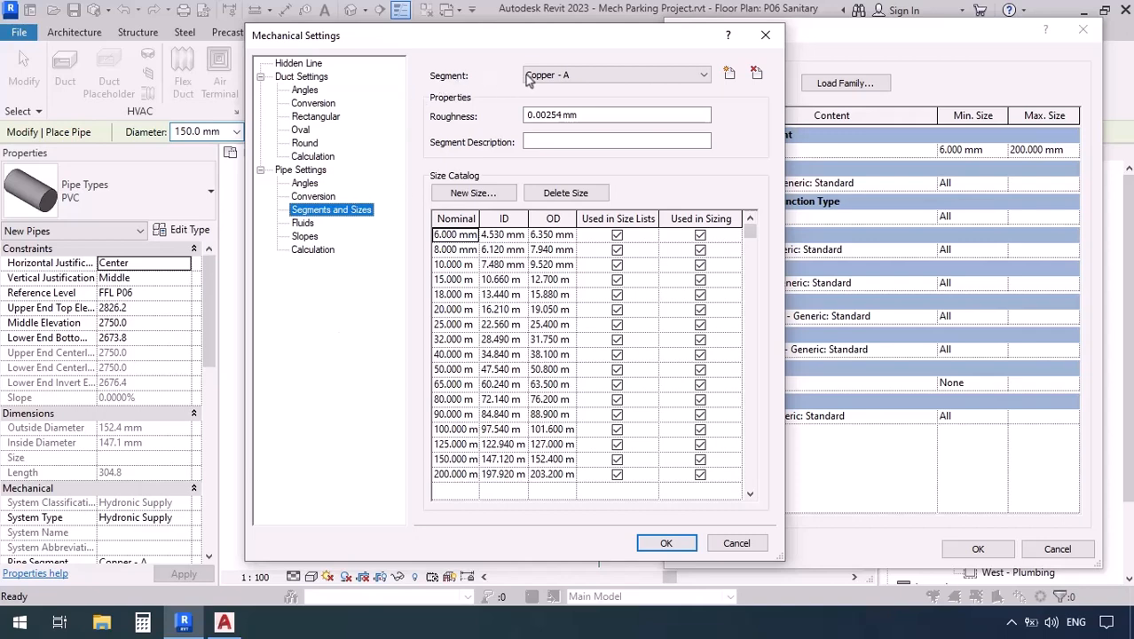
{"action": "left_click", "coordinate": [603, 78]}
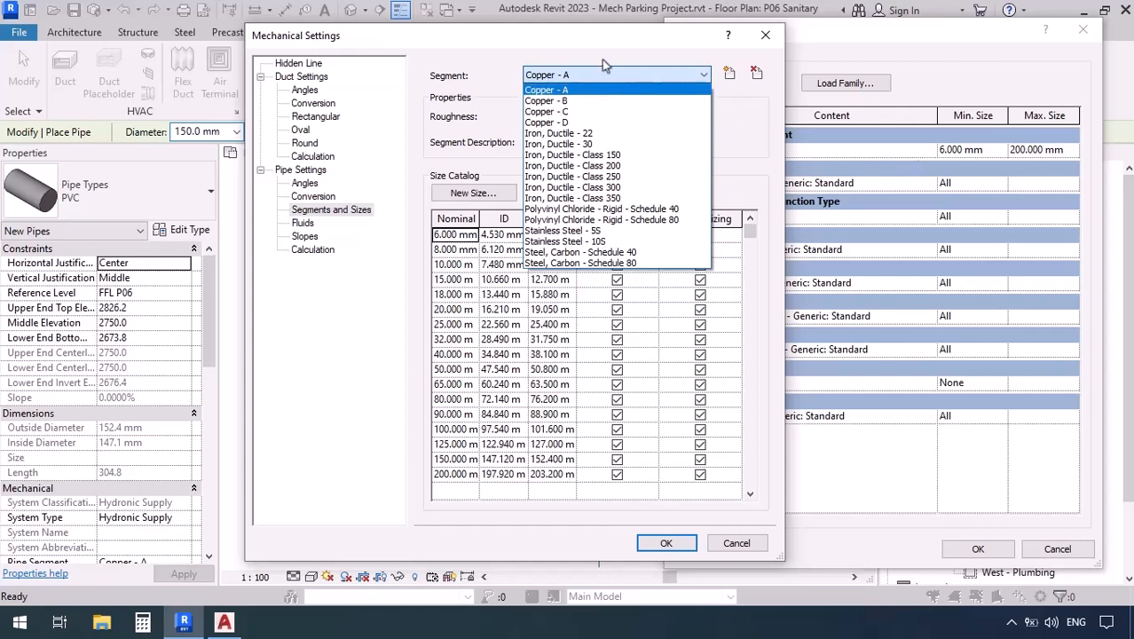
{"action": "left_click", "coordinate": [597, 43]}
{"action": "left_click_drag", "start_coordinate": [514, 43], "coordinate": [434, 46]}
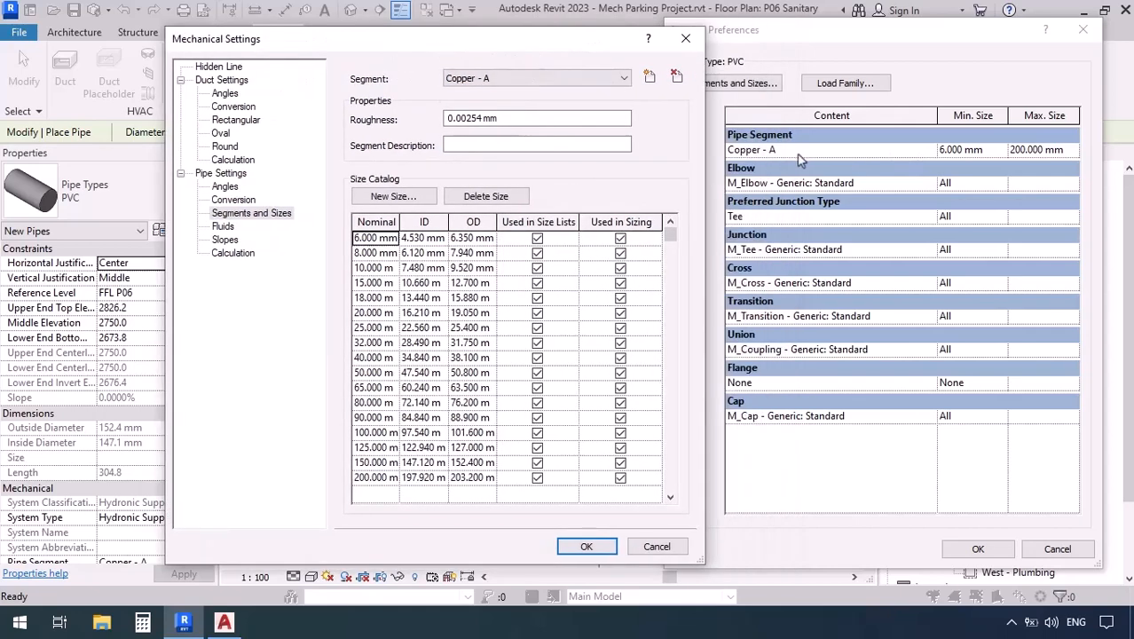
{"action": "left_click", "coordinate": [544, 82]}
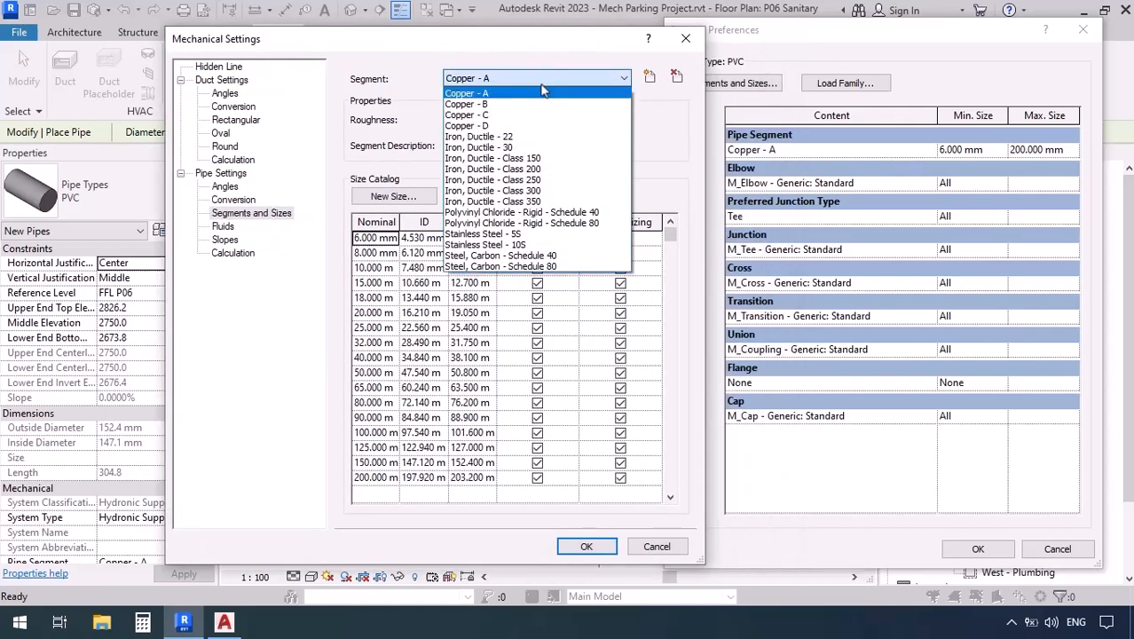
{"action": "left_click", "coordinate": [543, 88]}
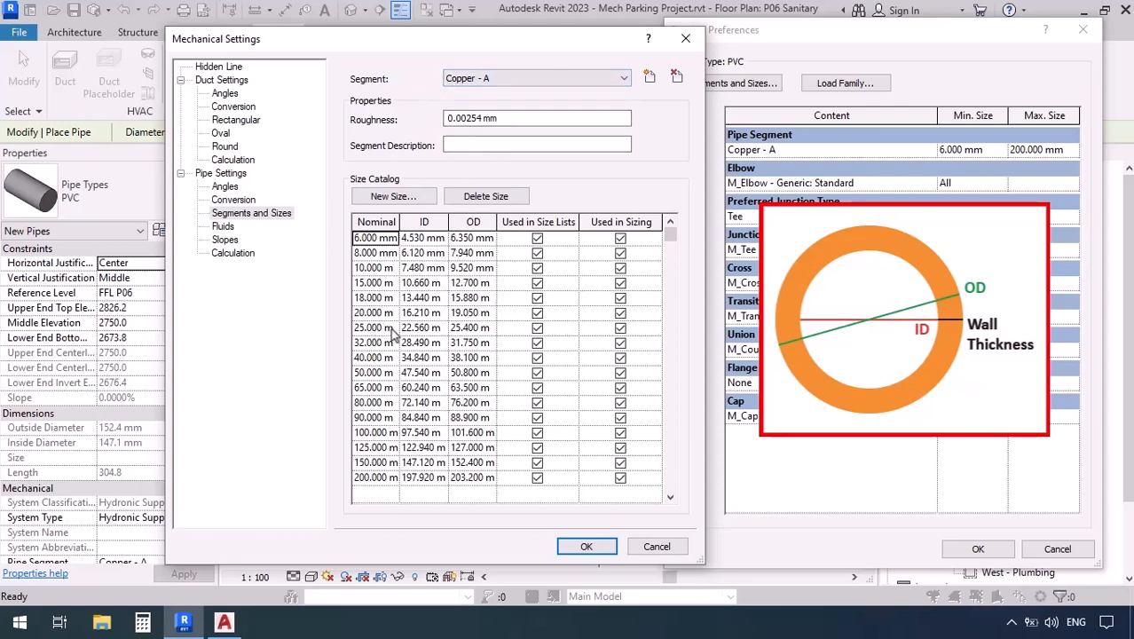
- Examine the Steel, Carbon - Schedule 40 size catalog with a wider Nominal column, then close the mechanical settings
{"action": "left_click", "coordinate": [462, 82]}
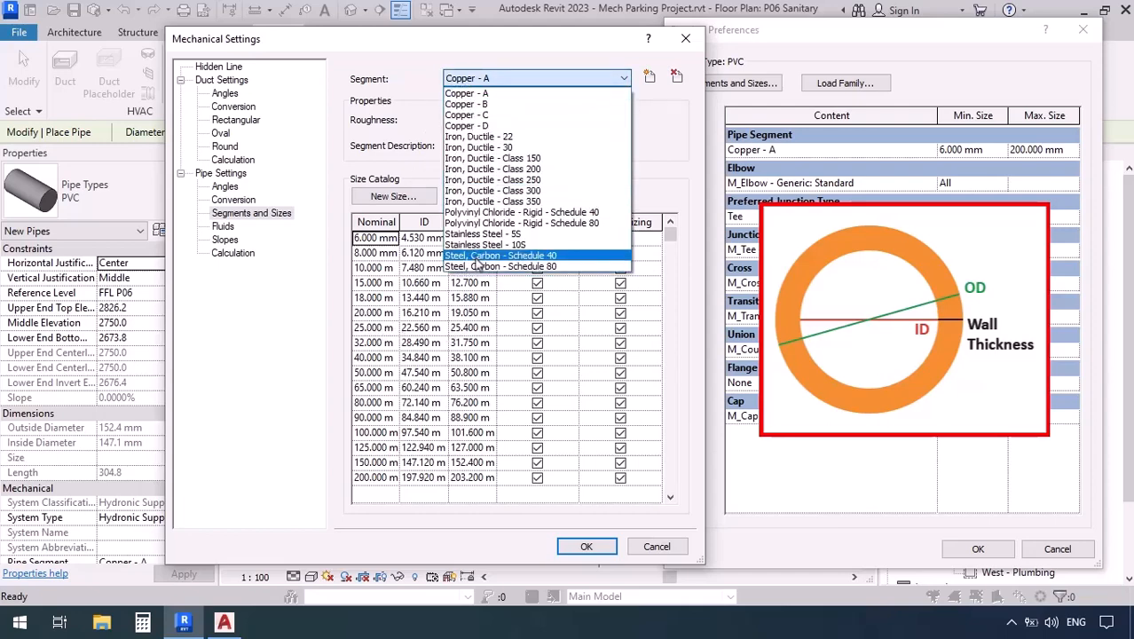
{"action": "left_click", "coordinate": [479, 255]}
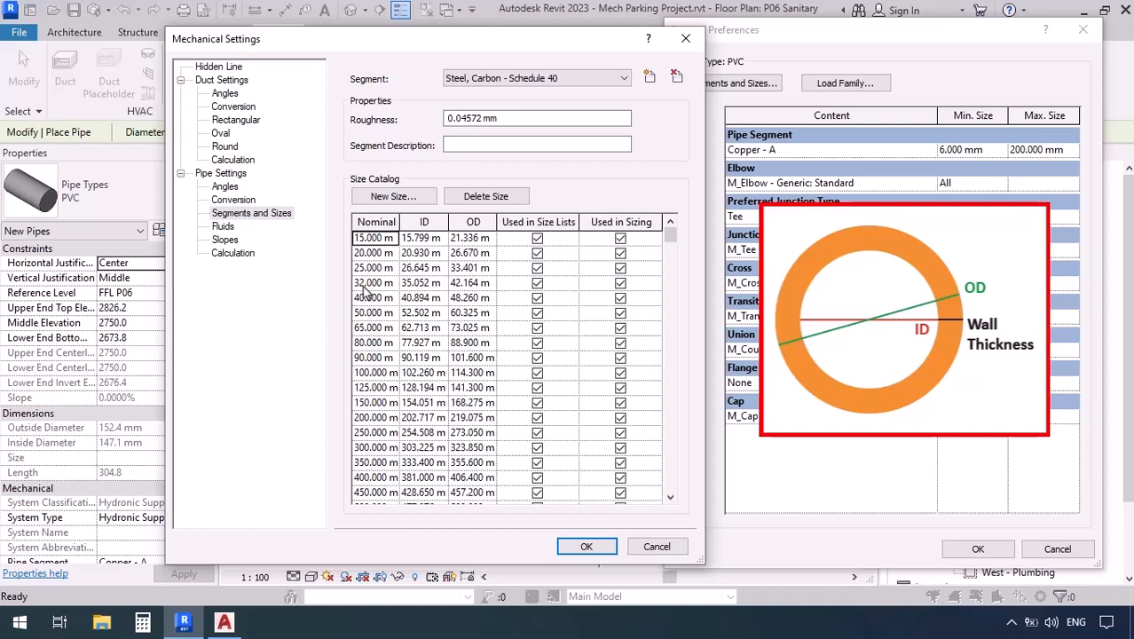
{"action": "left_click_drag", "start_coordinate": [400, 222], "coordinate": [415, 222]}
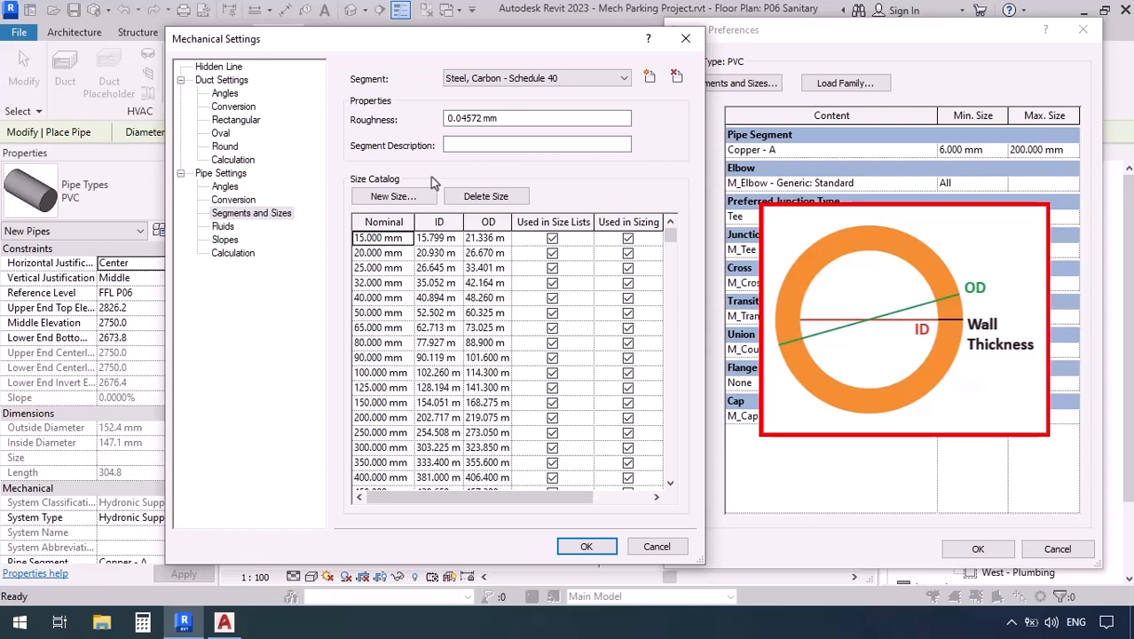
{"action": "left_click", "coordinate": [536, 78]}
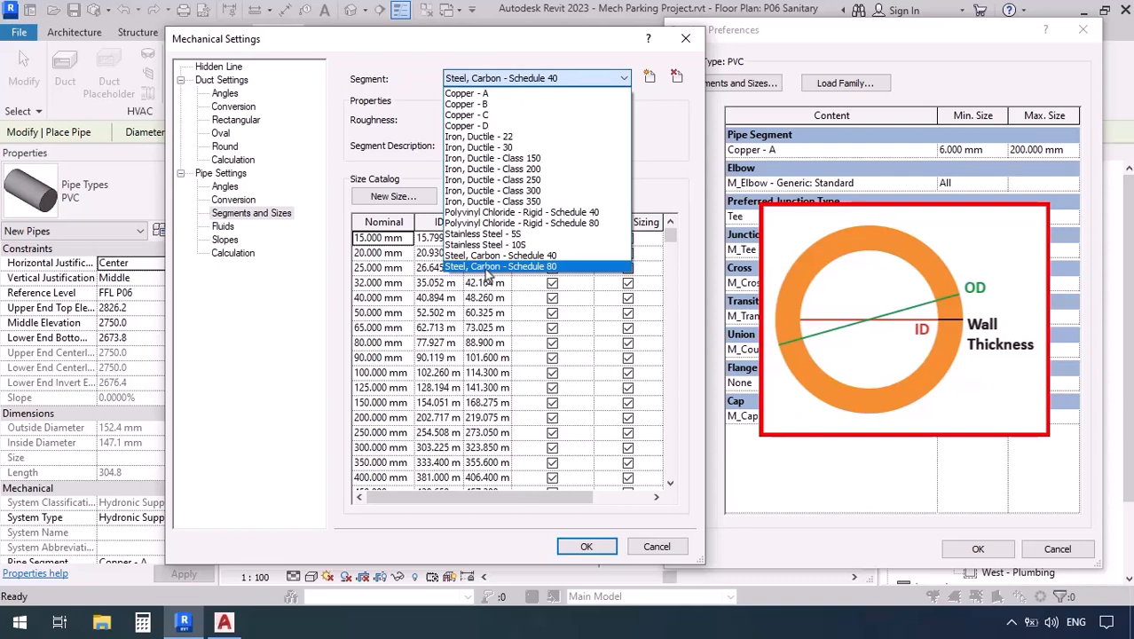
{"action": "left_click", "coordinate": [661, 151]}
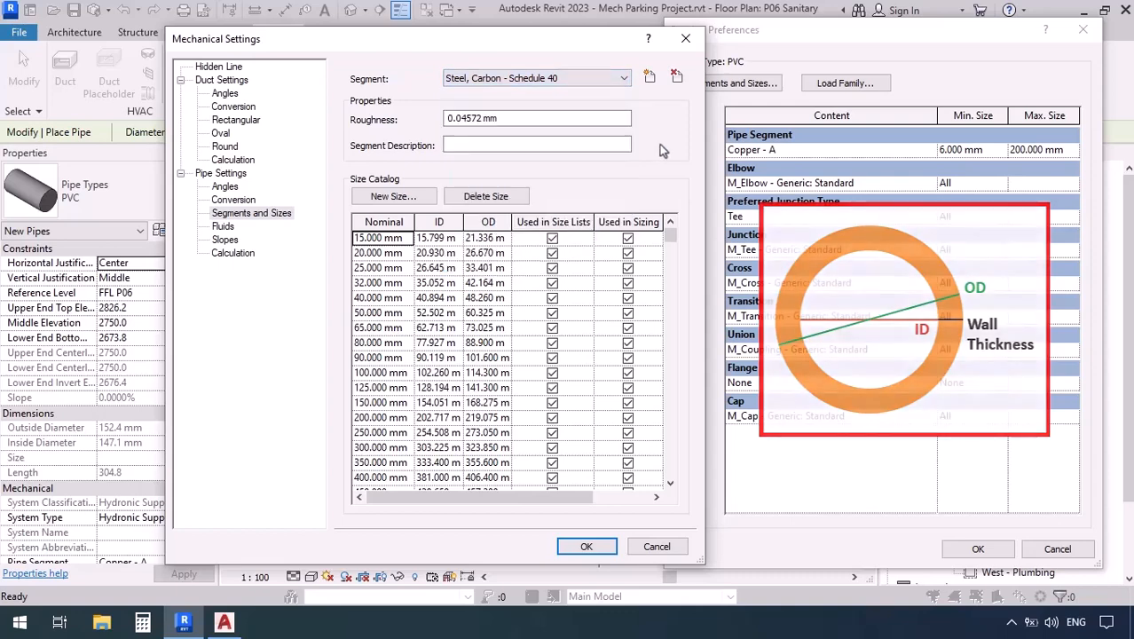
{"action": "left_click", "coordinate": [583, 547]}
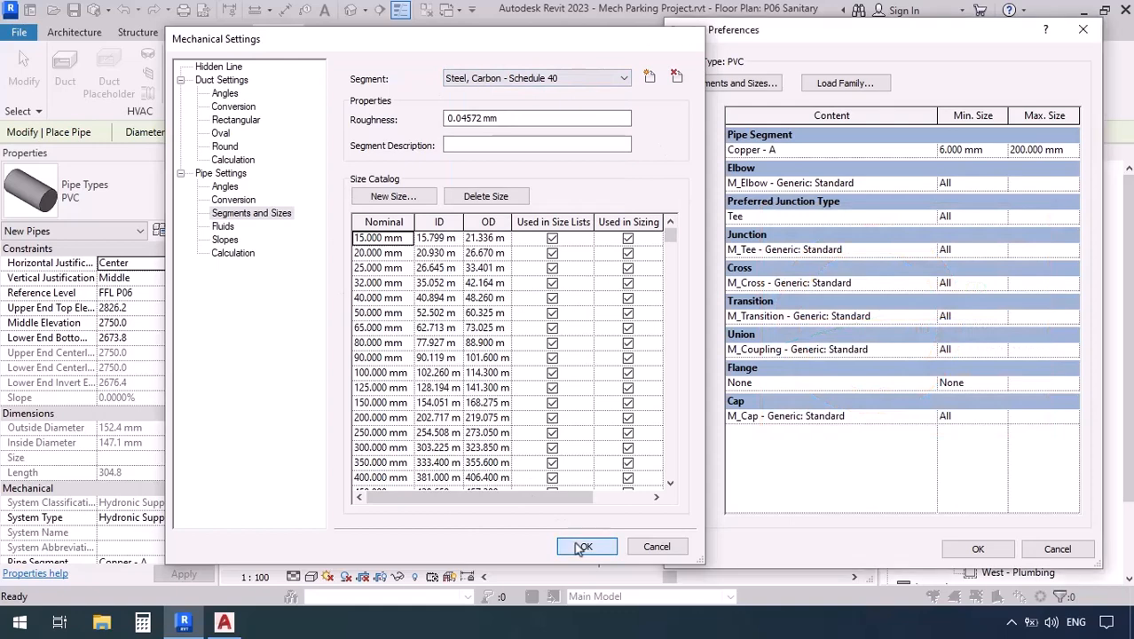
- Review the copper, ductile iron, polyvinyl chloride and steel choices available for the PVC type's pipe segment
{"action": "left_click", "coordinate": [930, 151]}
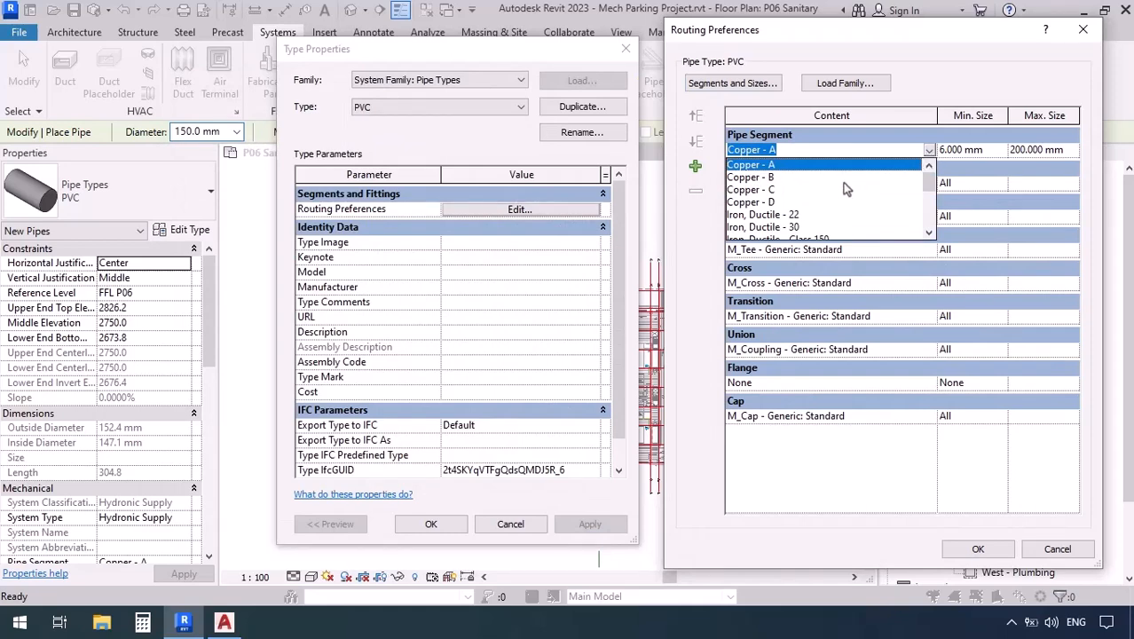
{"action": "scroll", "coordinate": [846, 188], "scroll_direction": "down", "scroll_amount": 2}
{"action": "scroll", "coordinate": [846, 188], "scroll_direction": "down", "scroll_amount": 2}
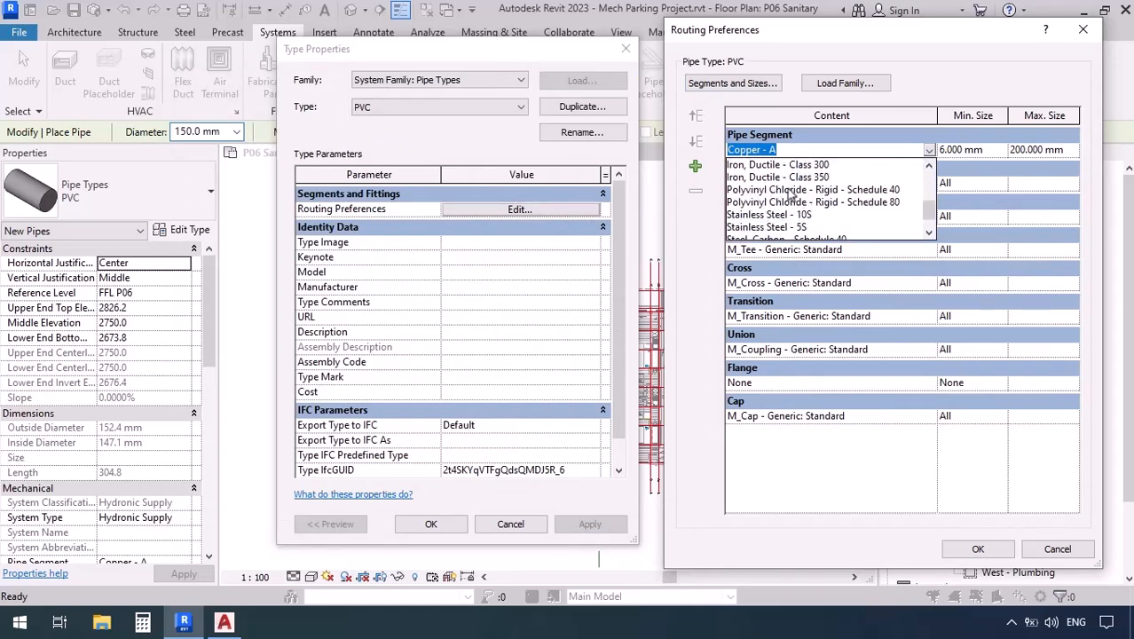
{"action": "scroll", "coordinate": [790, 194], "scroll_direction": "up", "scroll_amount": 3}
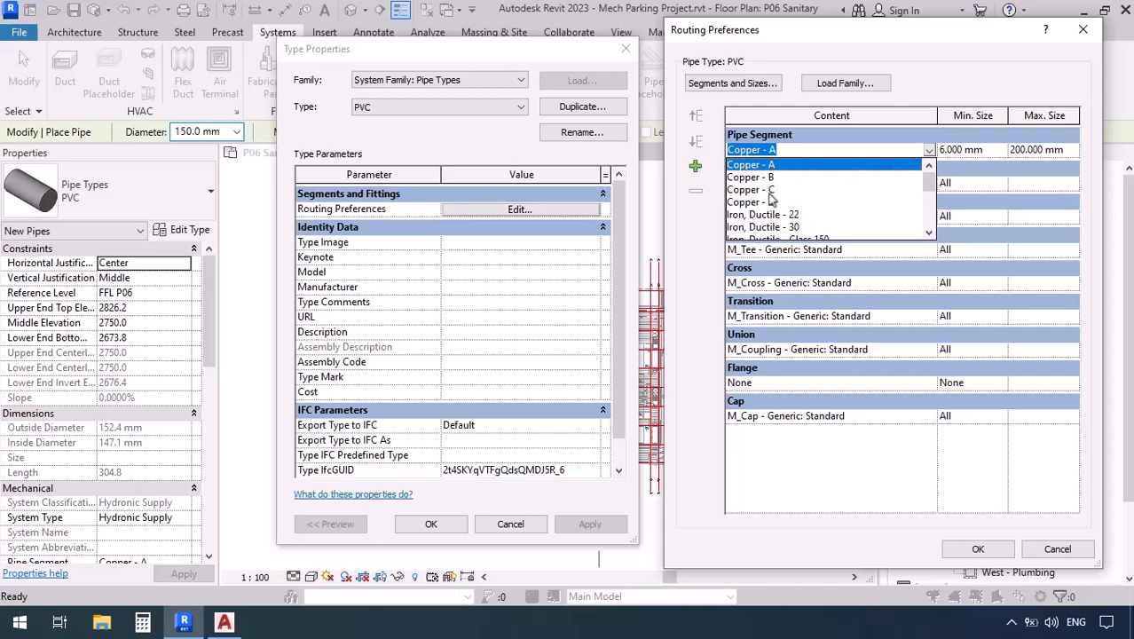
{"action": "scroll", "coordinate": [774, 200], "scroll_direction": "down", "scroll_amount": 2}
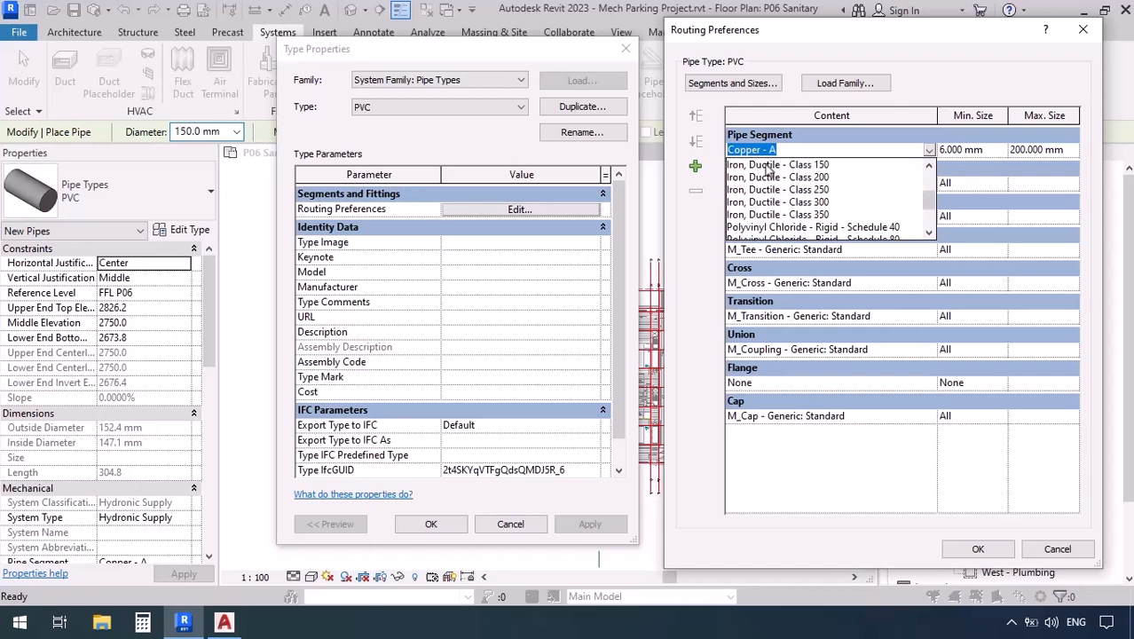
{"action": "scroll", "coordinate": [824, 215], "scroll_direction": "down", "scroll_amount": 2}
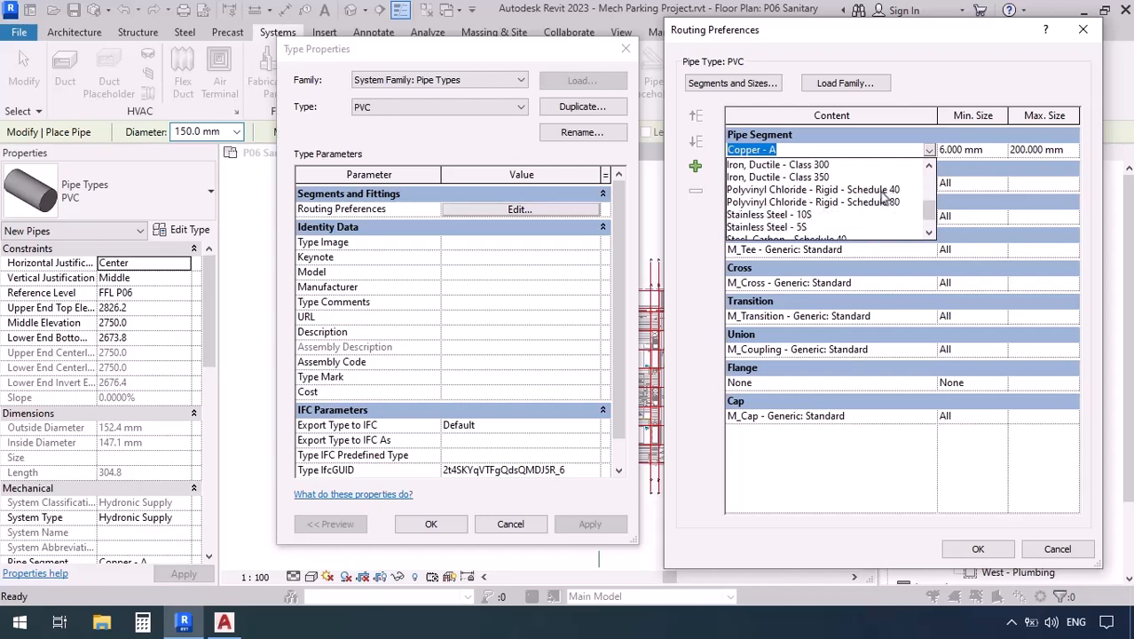
{"action": "scroll", "coordinate": [808, 229], "scroll_direction": "down", "scroll_amount": 1}
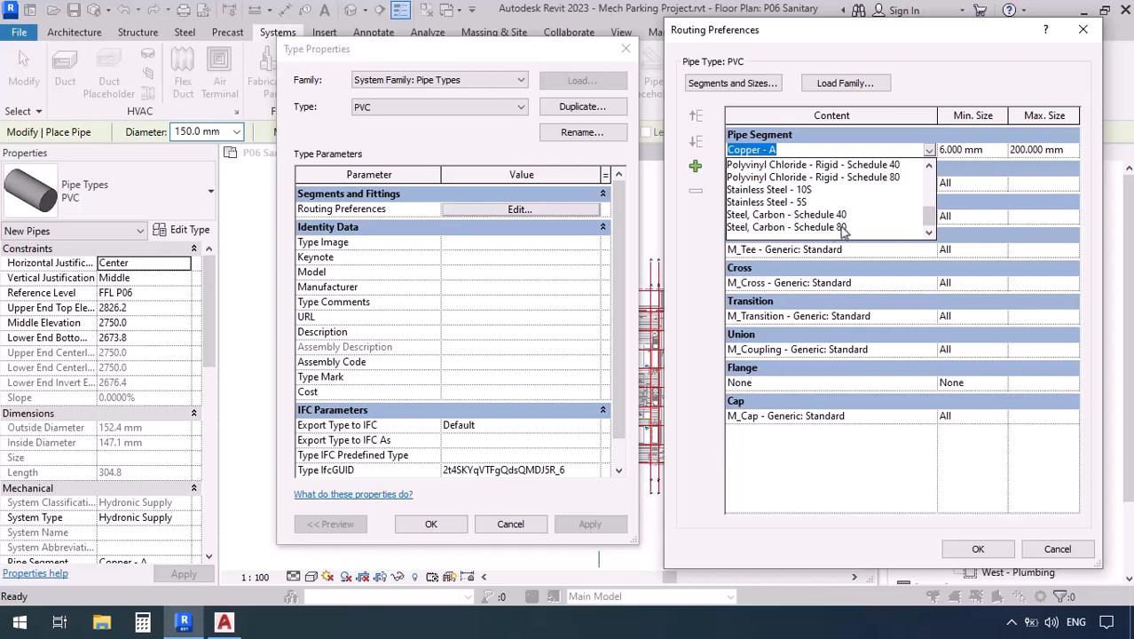
{"action": "scroll", "coordinate": [844, 231], "scroll_direction": "up", "scroll_amount": 6}
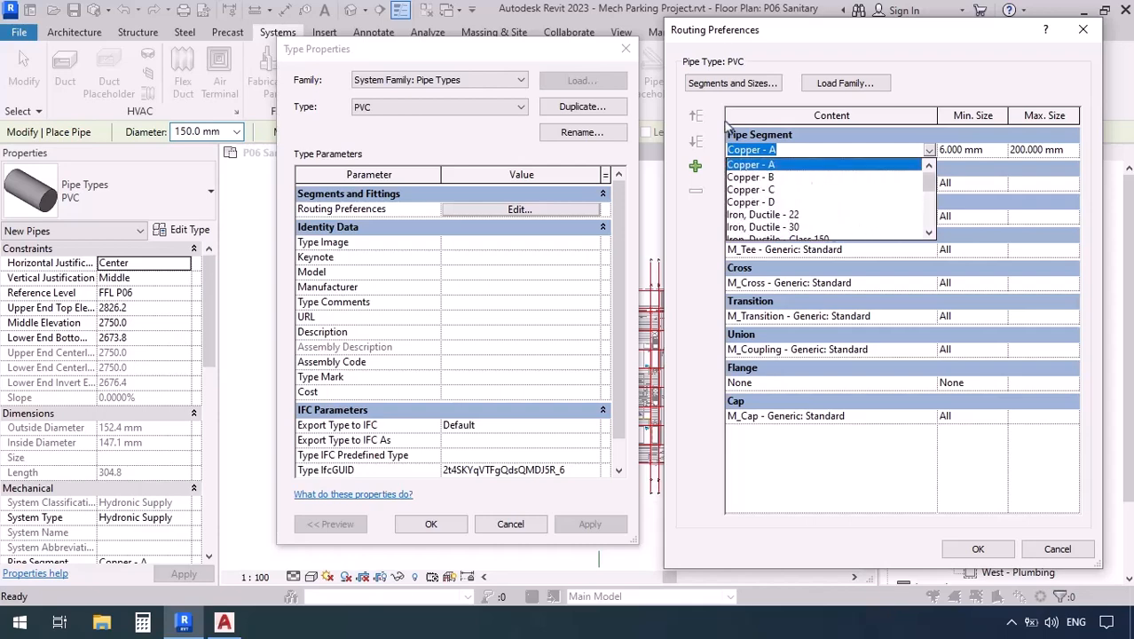
{"action": "left_click", "coordinate": [710, 87]}
- Compare the Steel, Carbon - Schedule 40 and Schedule 80 size catalogs in the pipe segment settings
{"action": "left_click", "coordinate": [711, 87]}
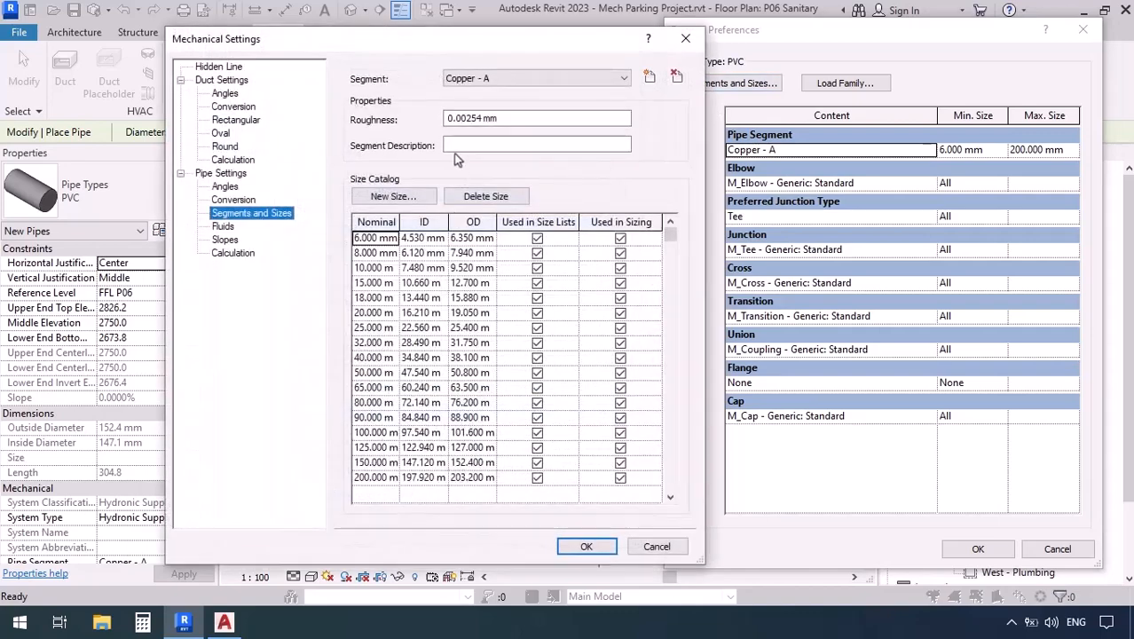
{"action": "left_click", "coordinate": [466, 78]}
{"action": "left_click", "coordinate": [461, 259]}
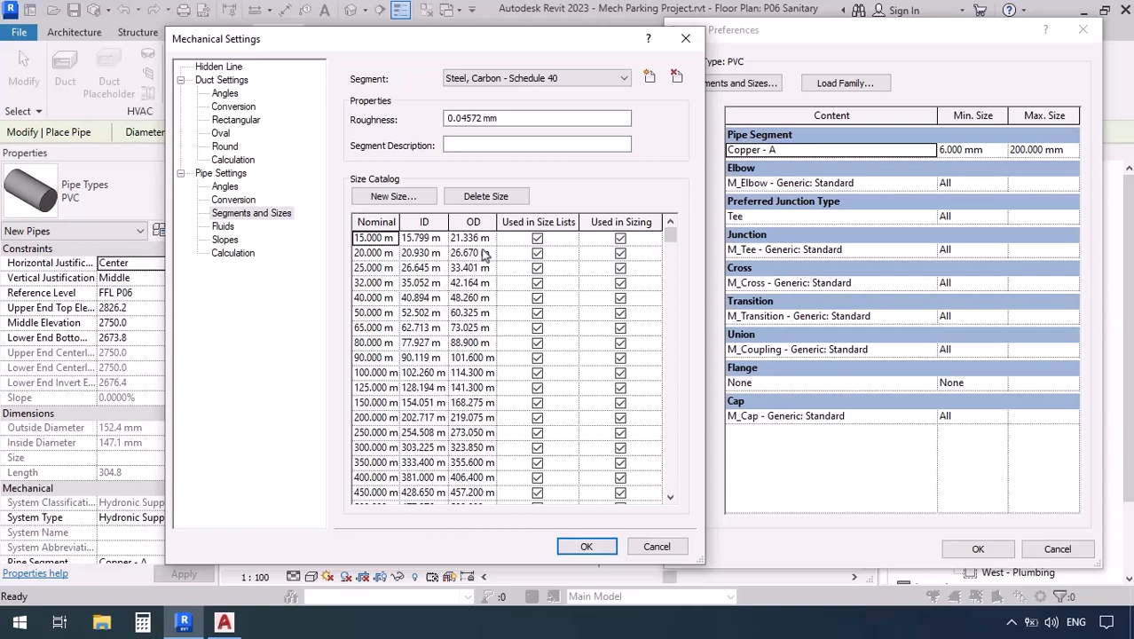
{"action": "left_click", "coordinate": [537, 78]}
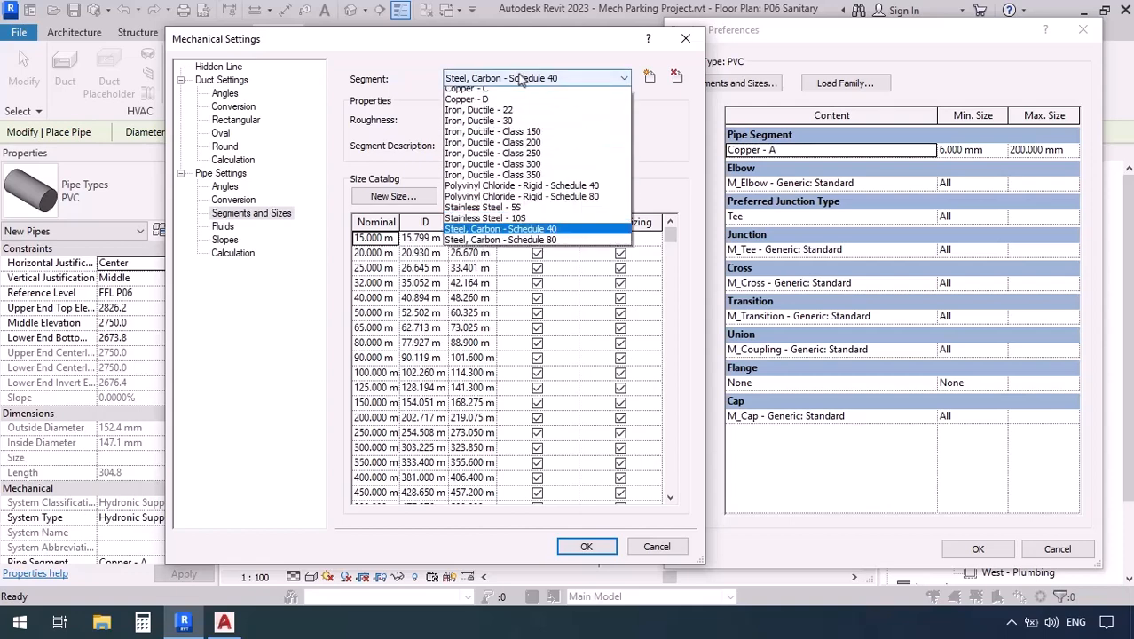
{"action": "left_click", "coordinate": [488, 268]}
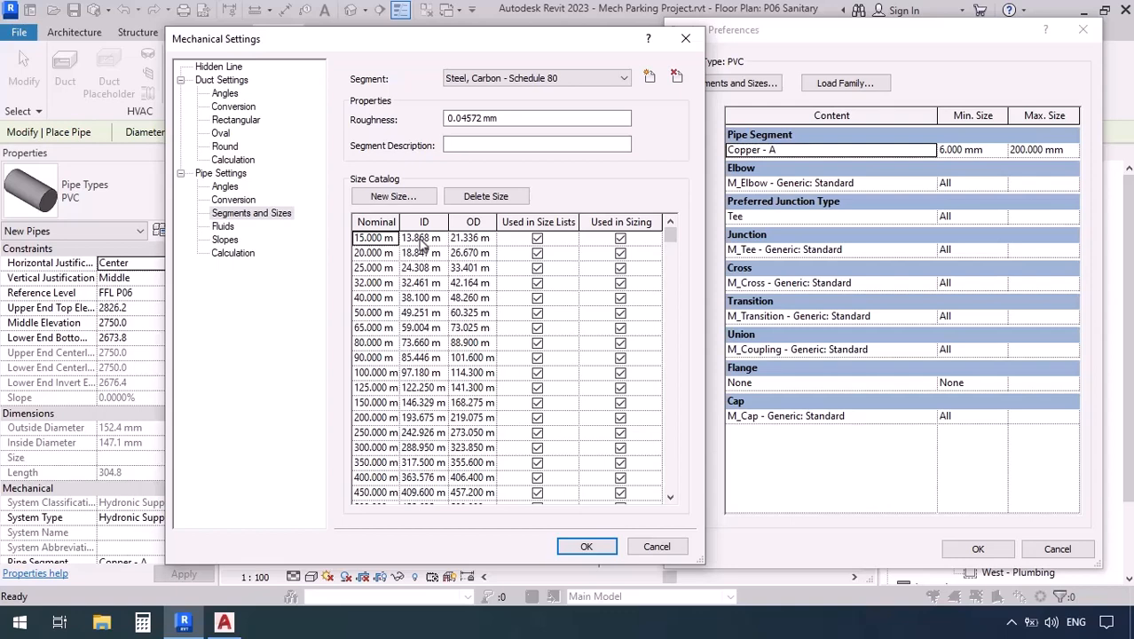
- Review the available pipe segments in the mechanical settings, then close the settings
{"action": "left_click", "coordinate": [486, 79]}
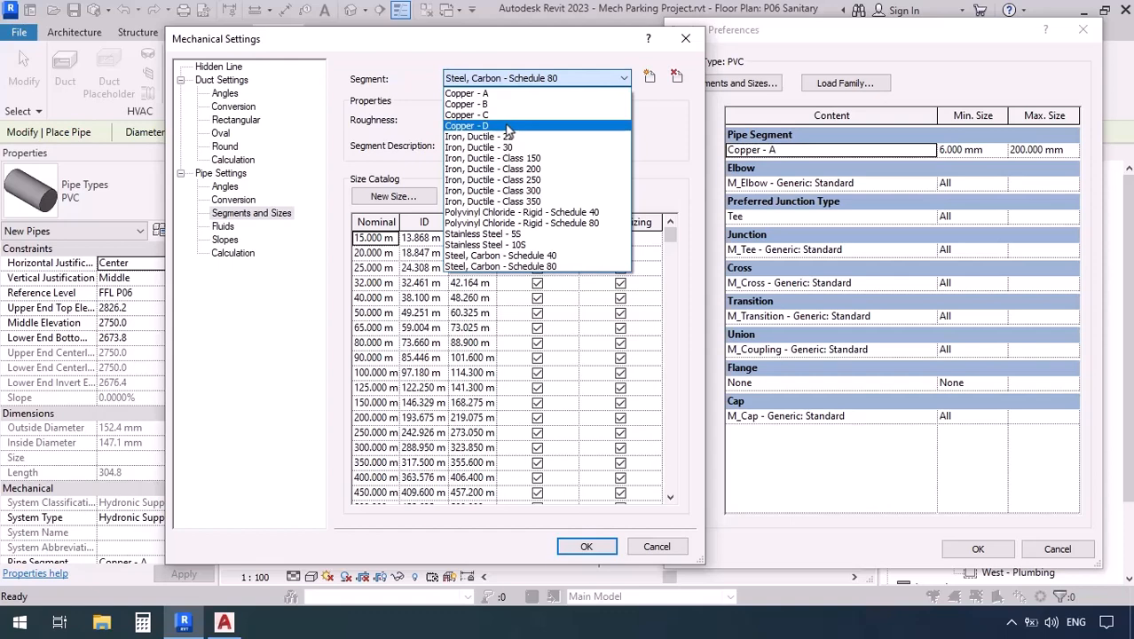
{"action": "left_click", "coordinate": [538, 47]}
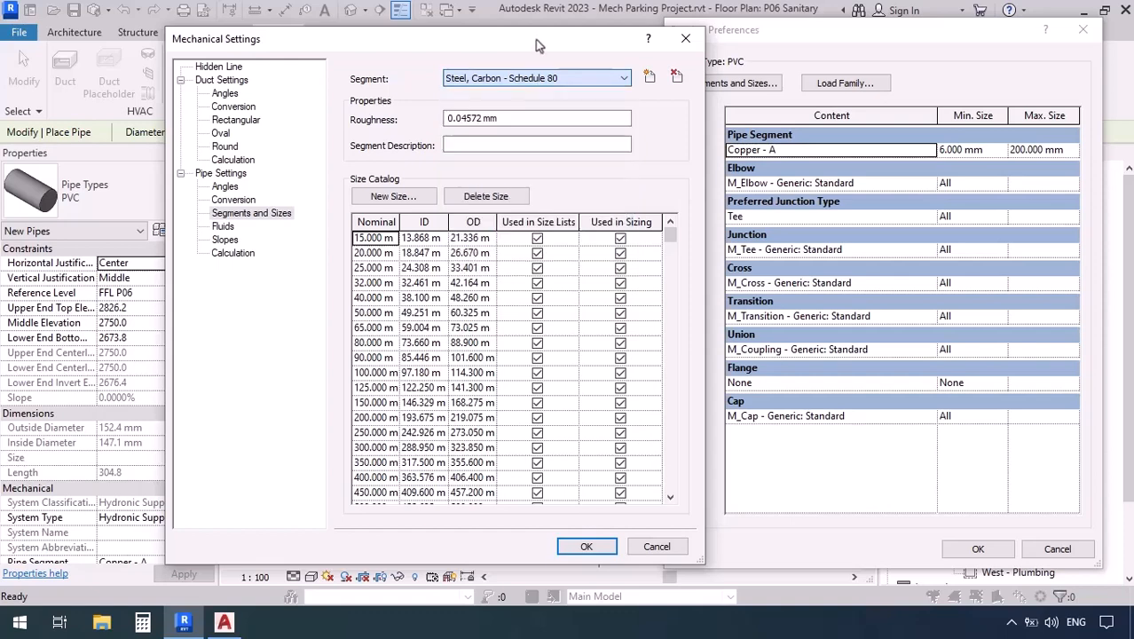
{"action": "left_click", "coordinate": [686, 40]}
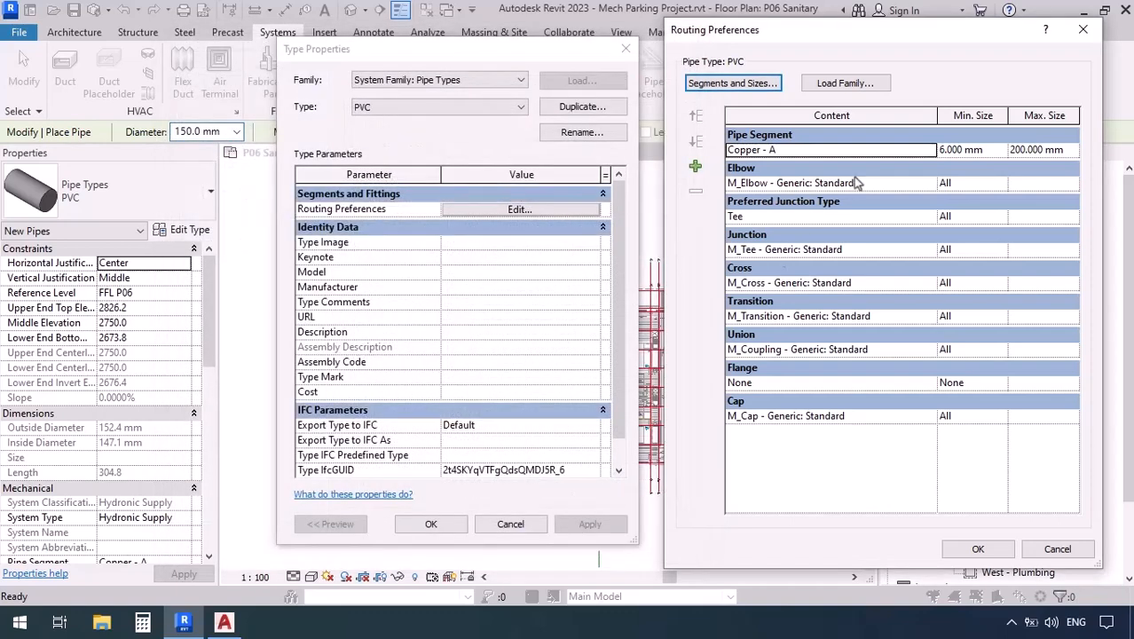
- Set the PVC type's pipe segment to Polyvinyl Chloride - Rigid - Schedule 40 in the routing preferences
{"action": "left_click", "coordinate": [926, 151]}
{"action": "left_click", "coordinate": [928, 151]}
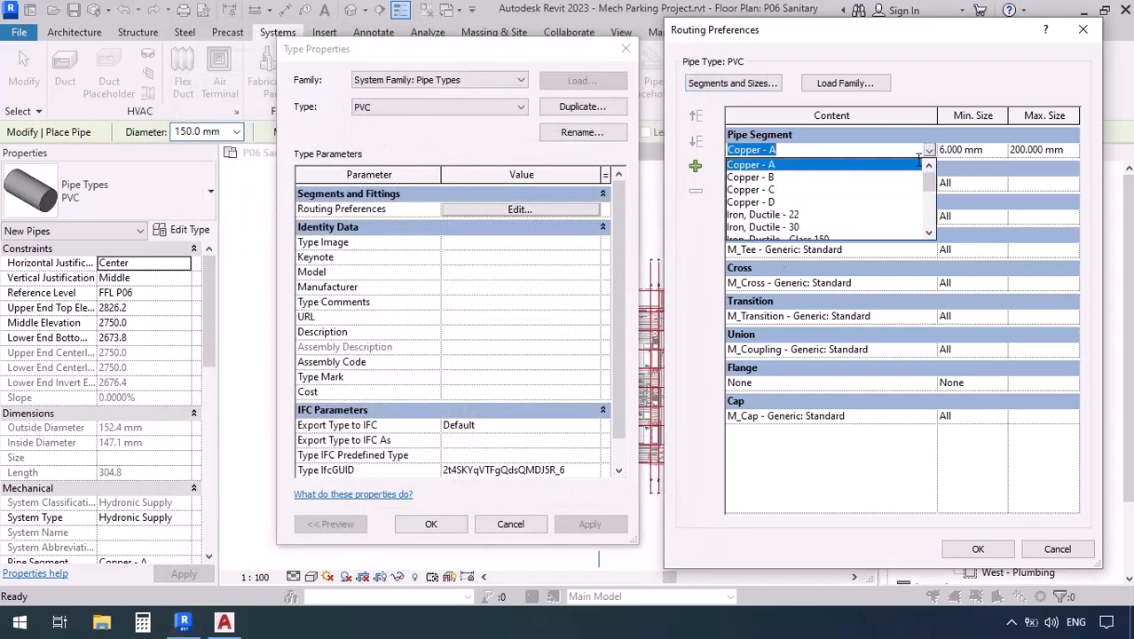
{"action": "scroll", "coordinate": [792, 226], "scroll_direction": "down", "scroll_amount": 3}
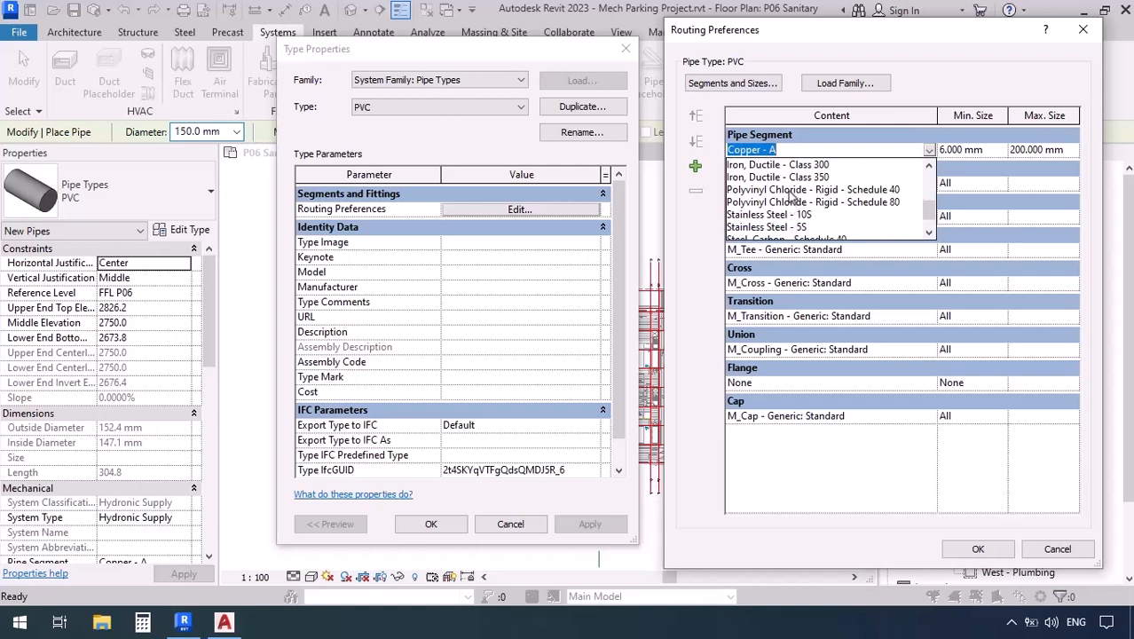
{"action": "left_click", "coordinate": [791, 191]}
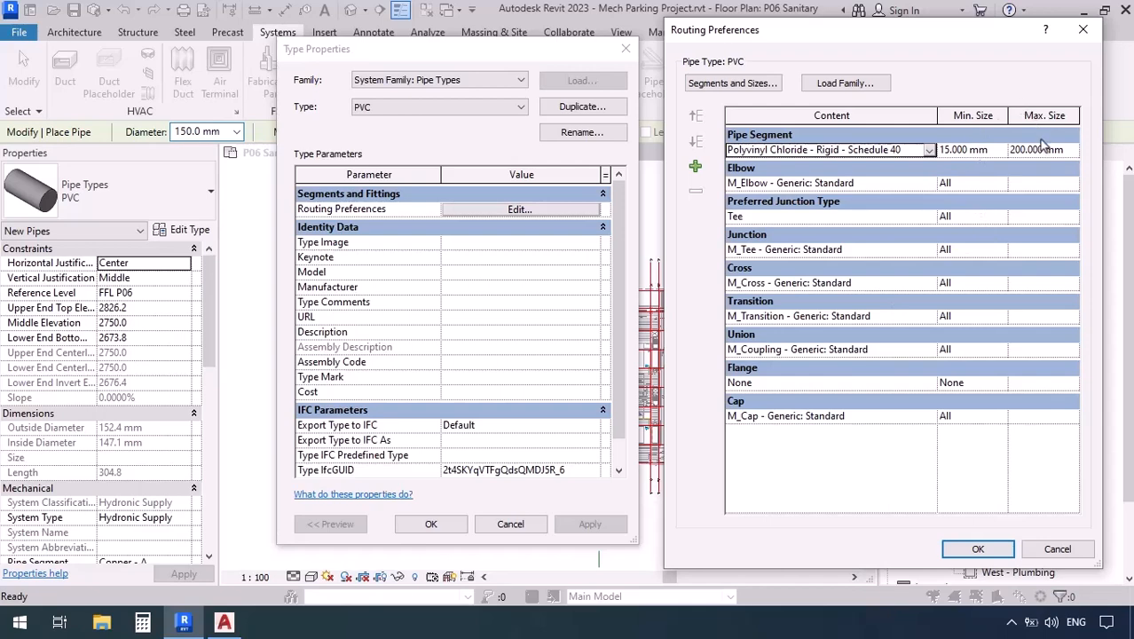
- Examine the Polyvinyl Chloride - Rigid - Schedule 40 size catalog in the segment settings, then close the settings
{"action": "left_click", "coordinate": [733, 83]}
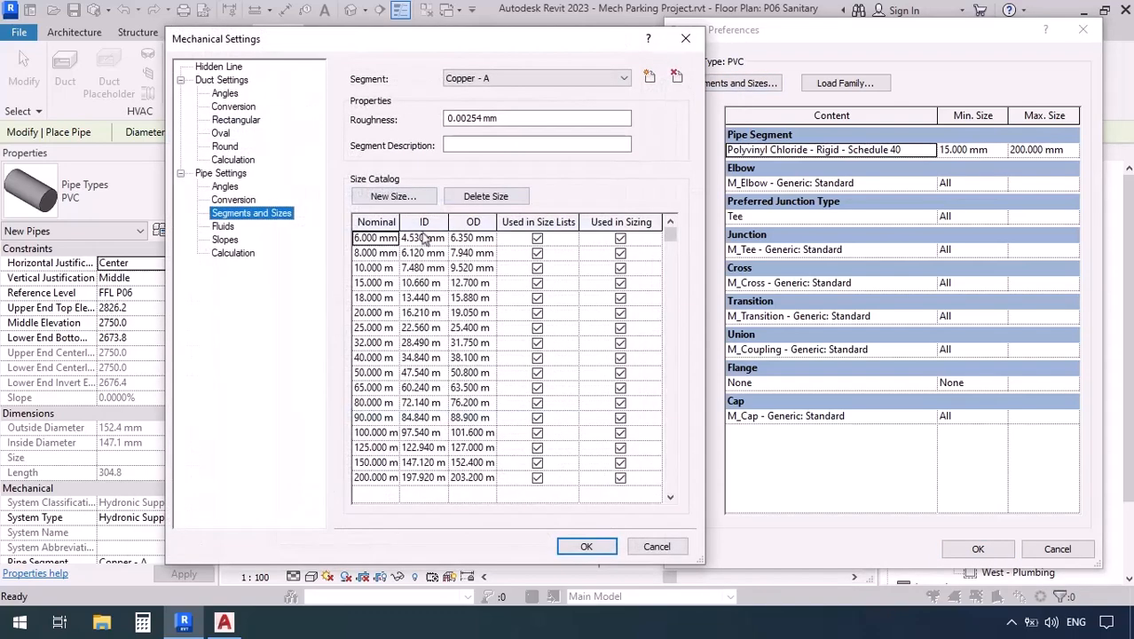
{"action": "left_click", "coordinate": [497, 78]}
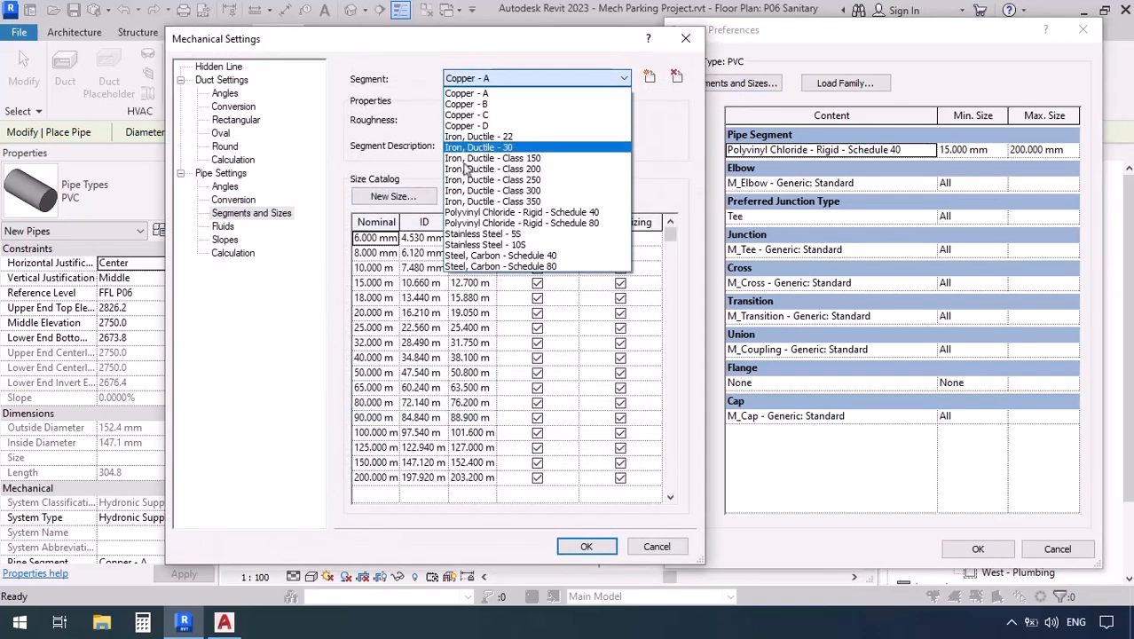
{"action": "left_click", "coordinate": [479, 212]}
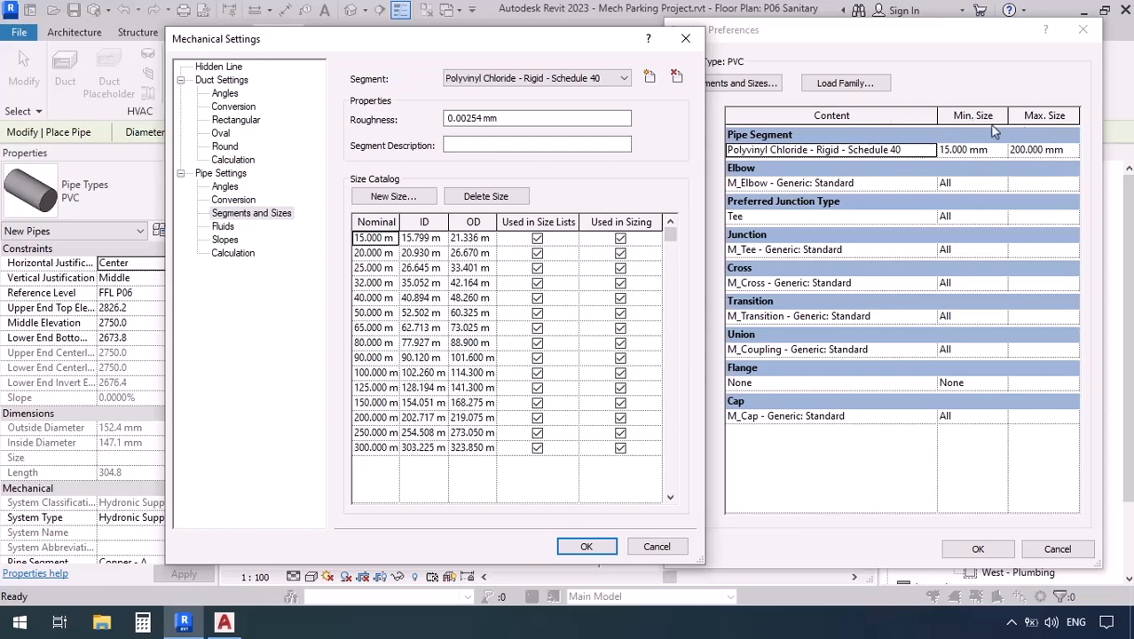
{"action": "left_click", "coordinate": [586, 546]}
- Set the minimum size of the Polyvinyl Chloride - Rigid - Schedule 40 segment to 25 mm
{"action": "left_click", "coordinate": [996, 151]}
{"action": "left_click", "coordinate": [1001, 151]}
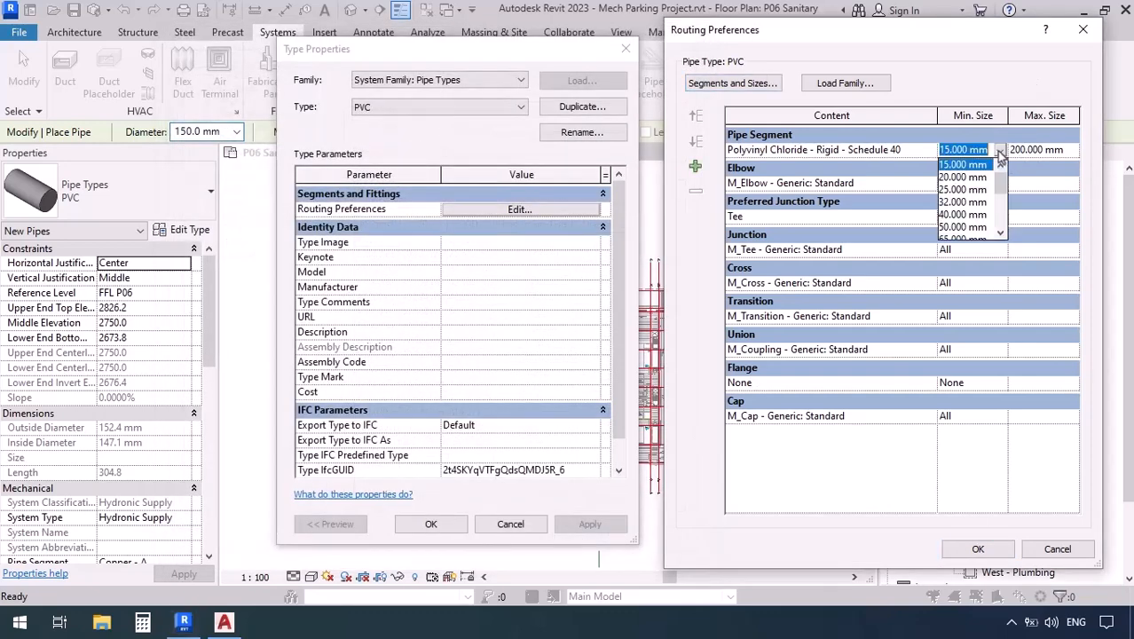
{"action": "left_click", "coordinate": [962, 177]}
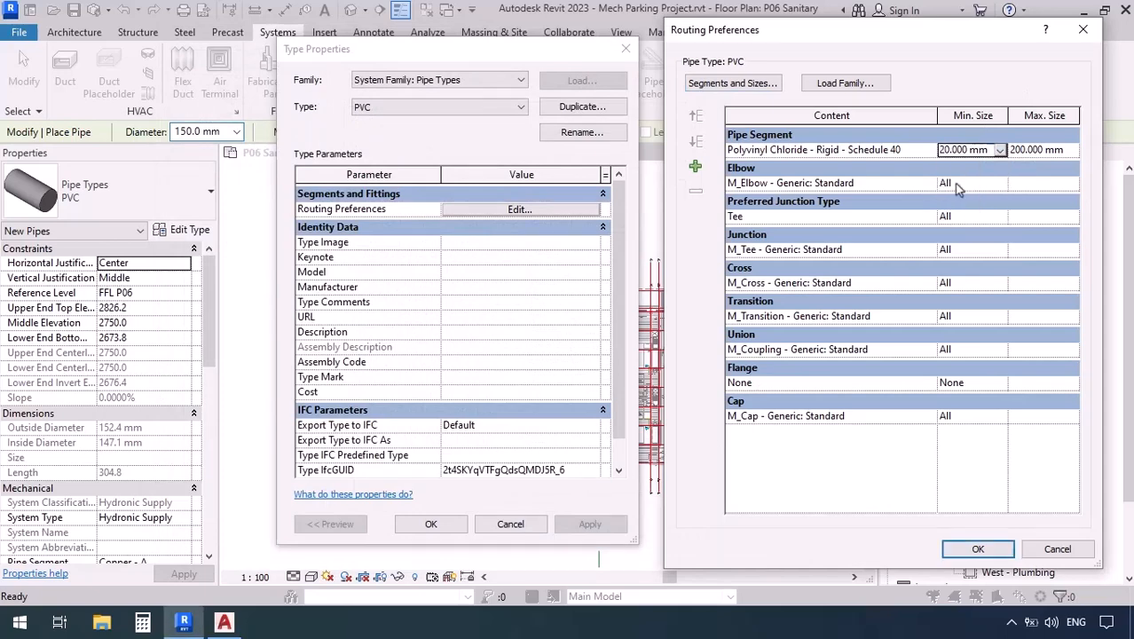
{"action": "left_click", "coordinate": [1001, 151]}
{"action": "left_click", "coordinate": [957, 192]}
- Start loading families into the routing preferences and browse to Pipe > Fittings in the English US library
{"action": "left_click", "coordinate": [845, 83]}
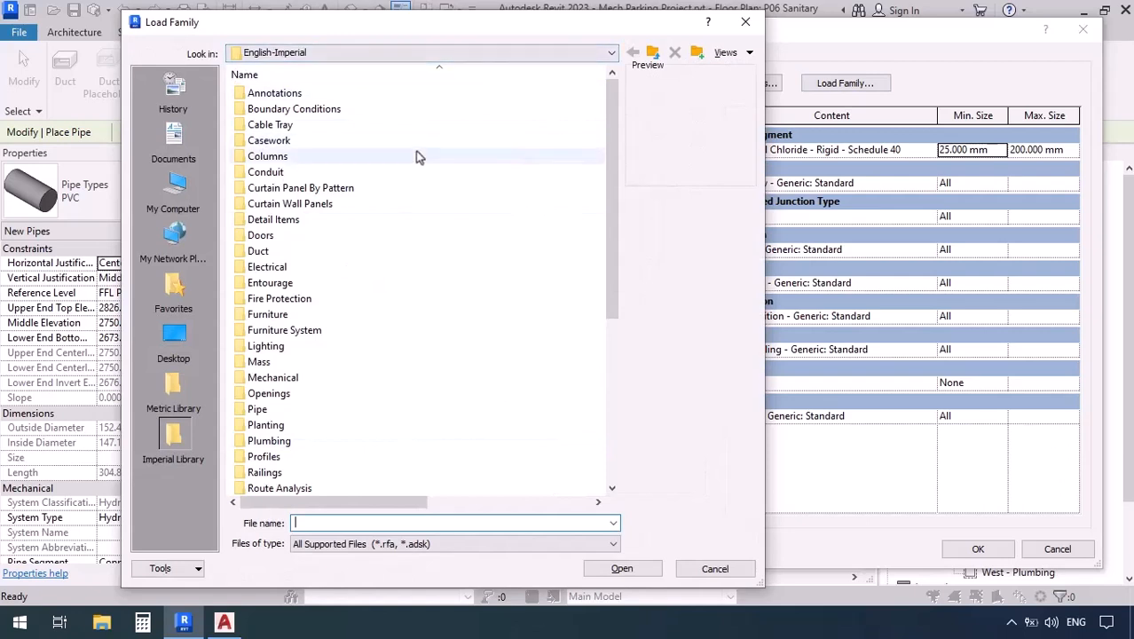
{"action": "left_click", "coordinate": [652, 53]}
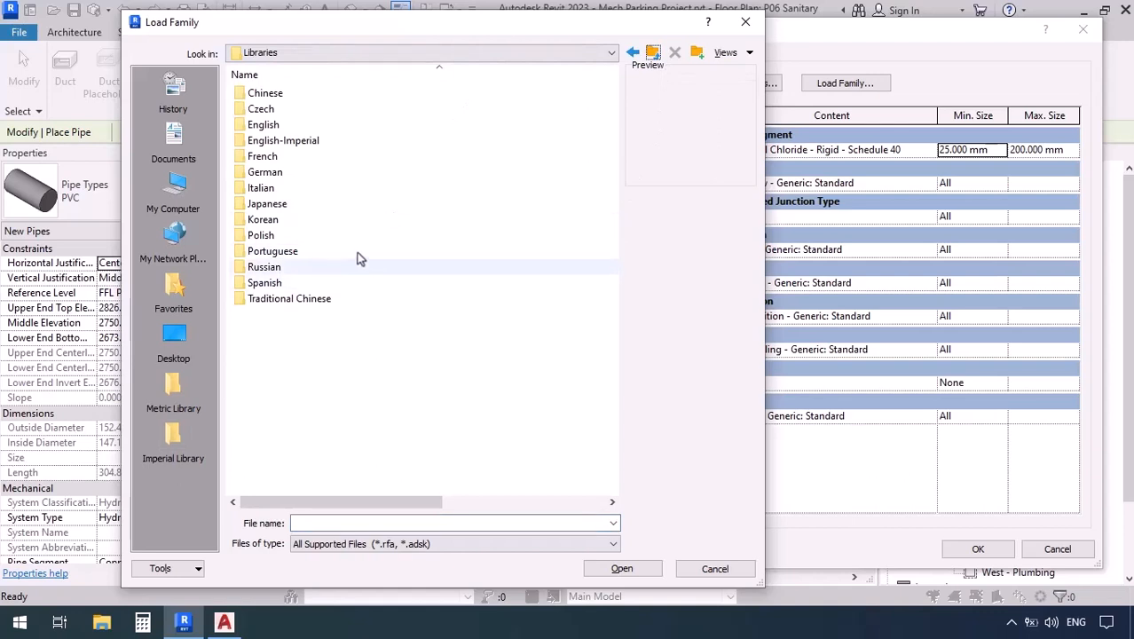
{"action": "double_click", "coordinate": [263, 125]}
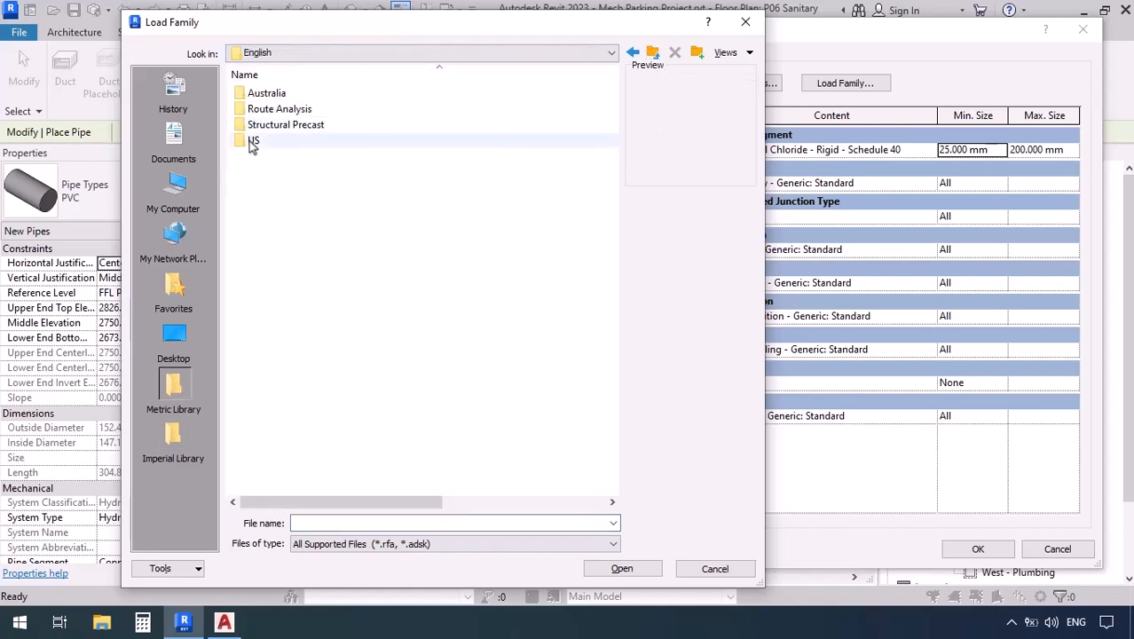
{"action": "double_click", "coordinate": [253, 142]}
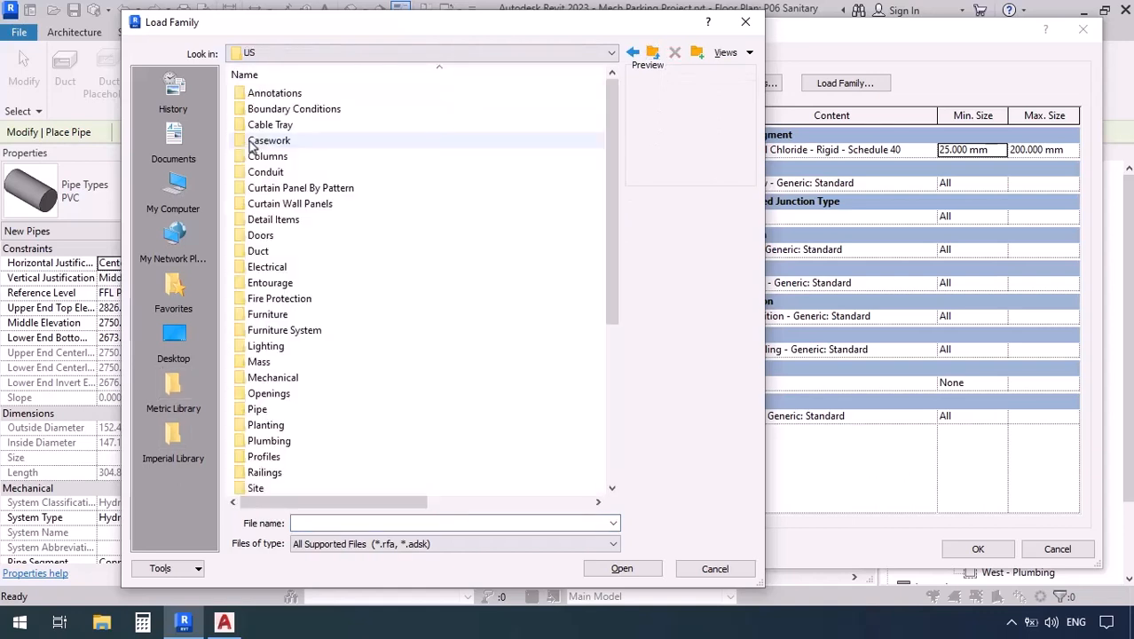
{"action": "double_click", "coordinate": [259, 410]}
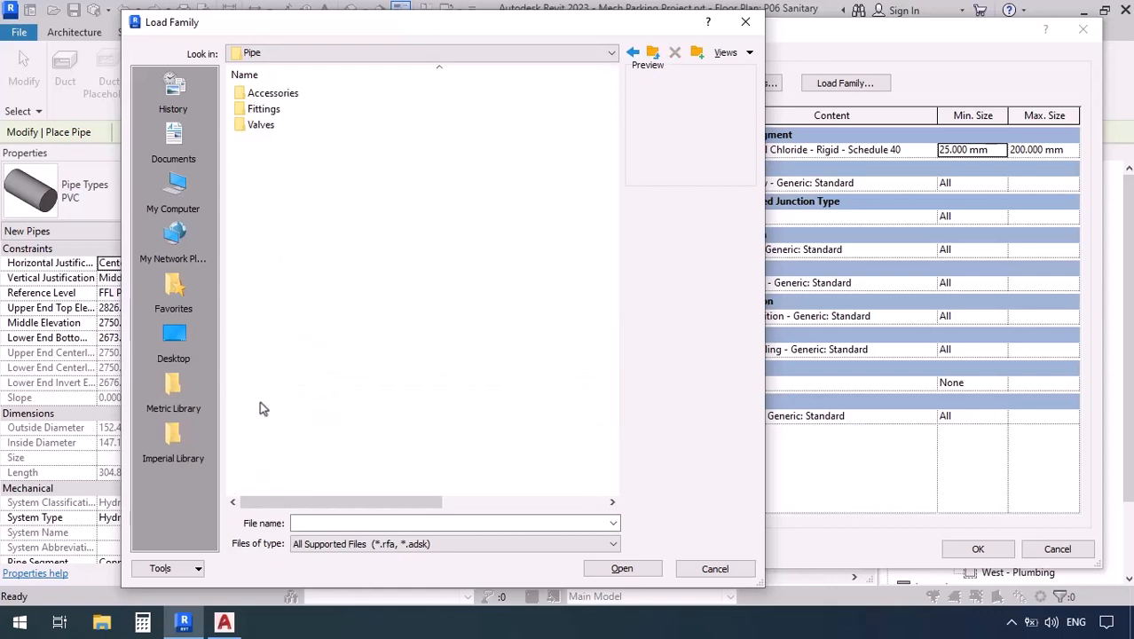
{"action": "double_click", "coordinate": [250, 110]}
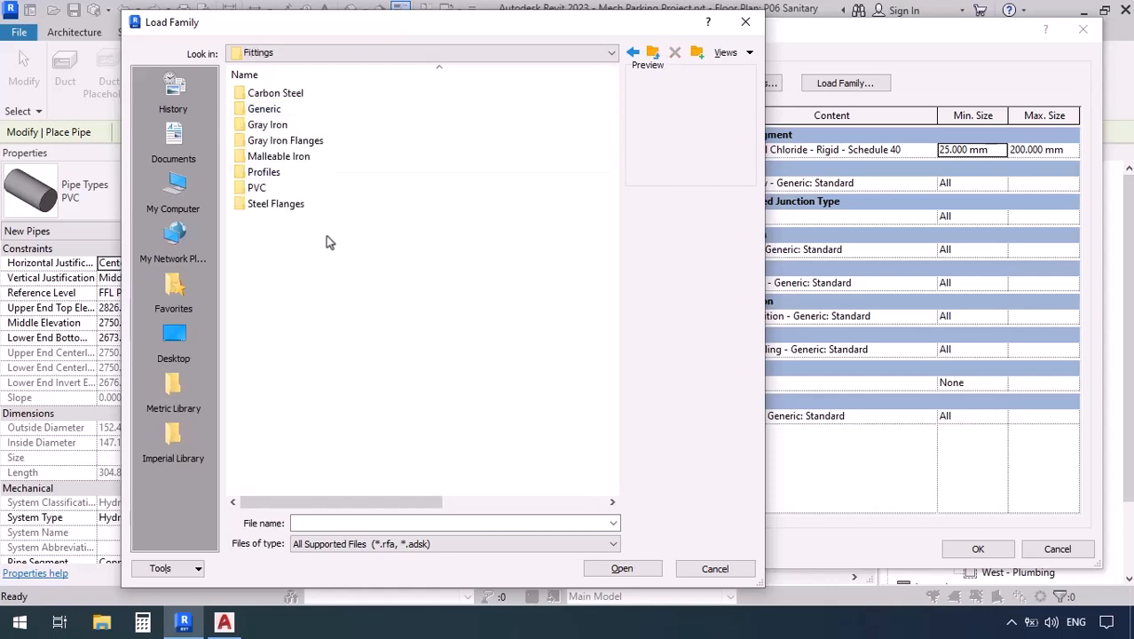
- Open the PVC > Sch 40 > Socket-Type > DWV folder of the pipe fittings library
{"action": "double_click", "coordinate": [262, 188]}
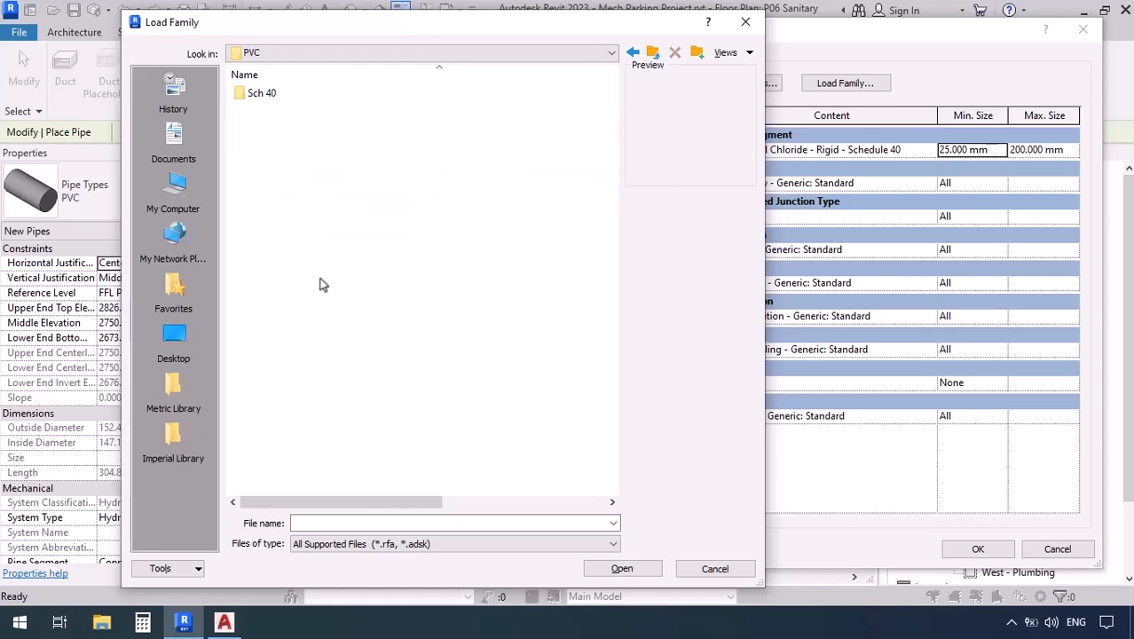
{"action": "double_click", "coordinate": [262, 93]}
{"action": "left_click", "coordinate": [257, 94]}
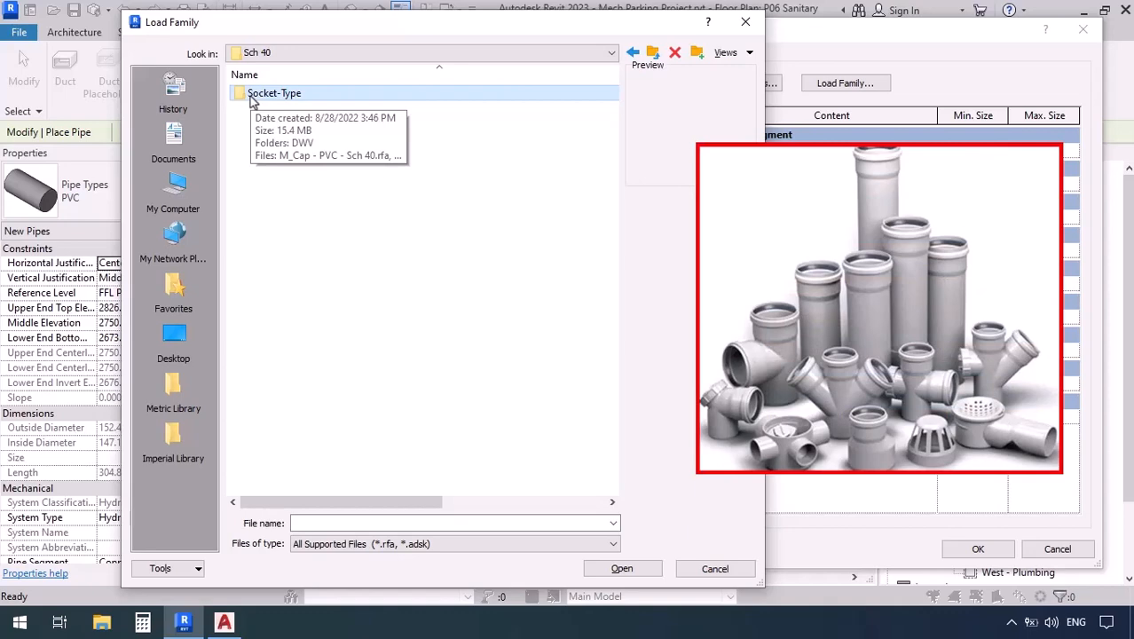
{"action": "double_click", "coordinate": [253, 95]}
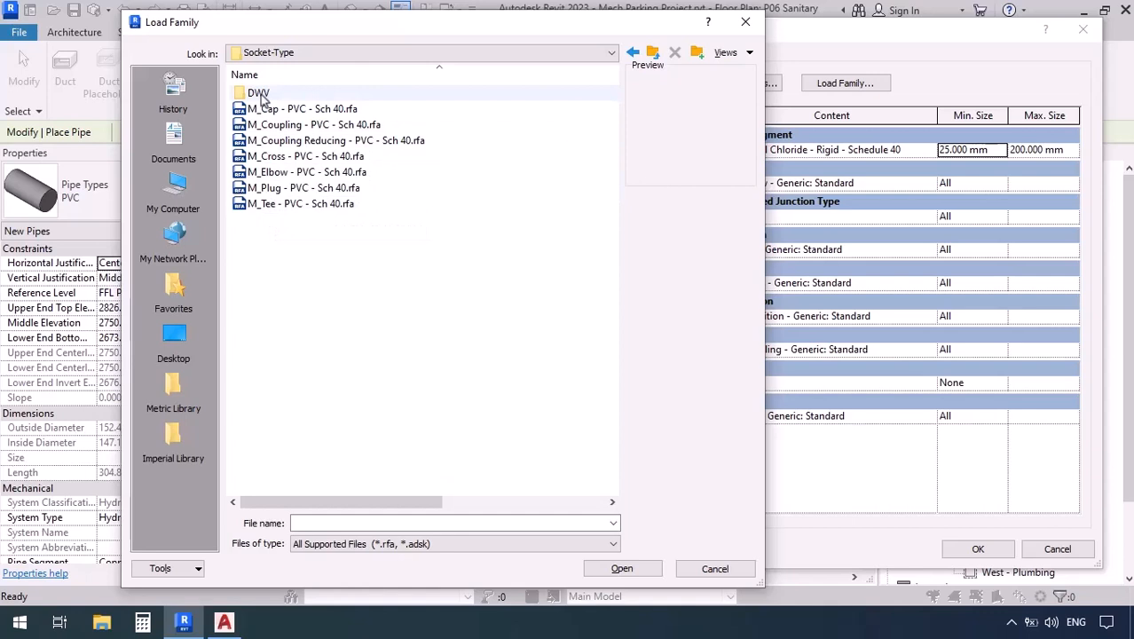
{"action": "left_click", "coordinate": [260, 94]}
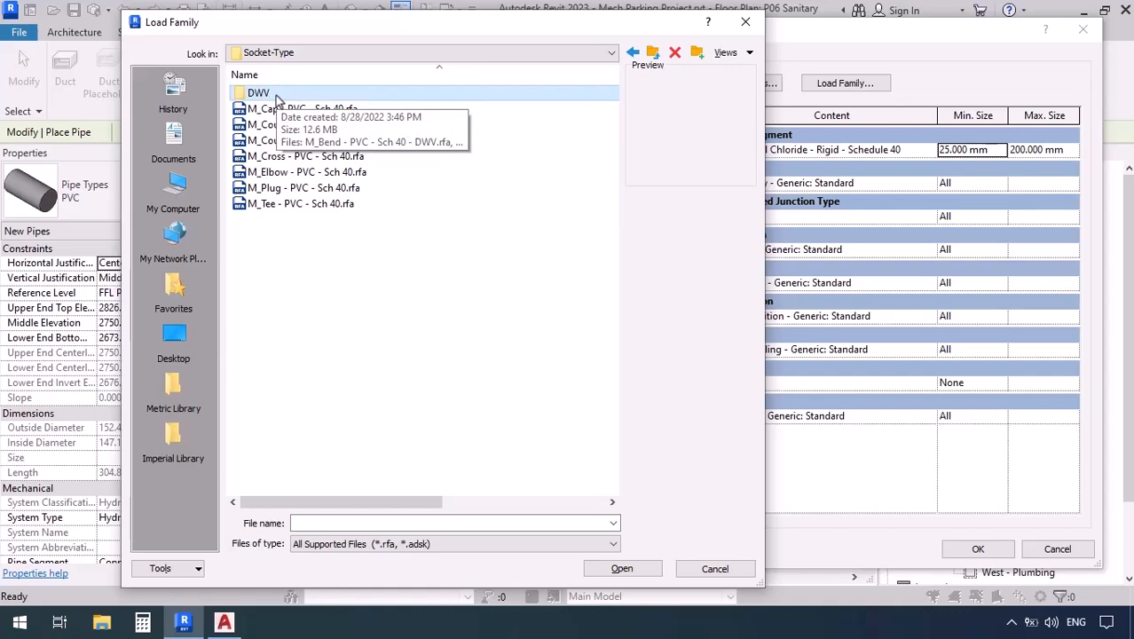
{"action": "double_click", "coordinate": [276, 95]}
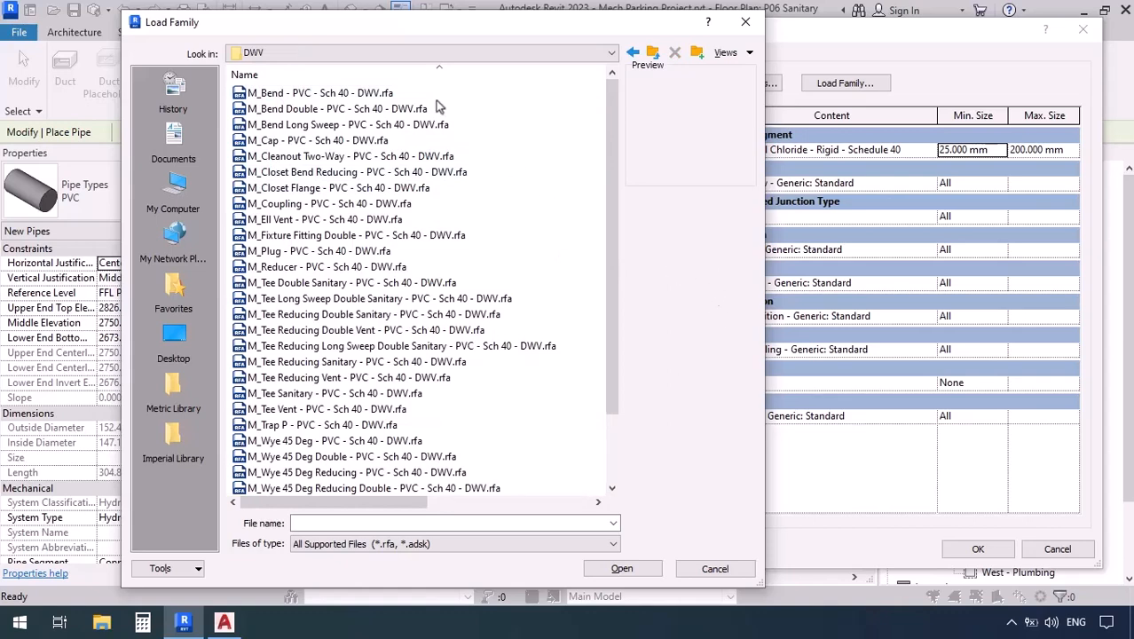
- Compare the DWV fittings with the routing preference categories and preview the M_Bend and M_Bend Long Sweep families
{"action": "left_click_drag", "start_coordinate": [382, 20], "coordinate": [286, 24]}
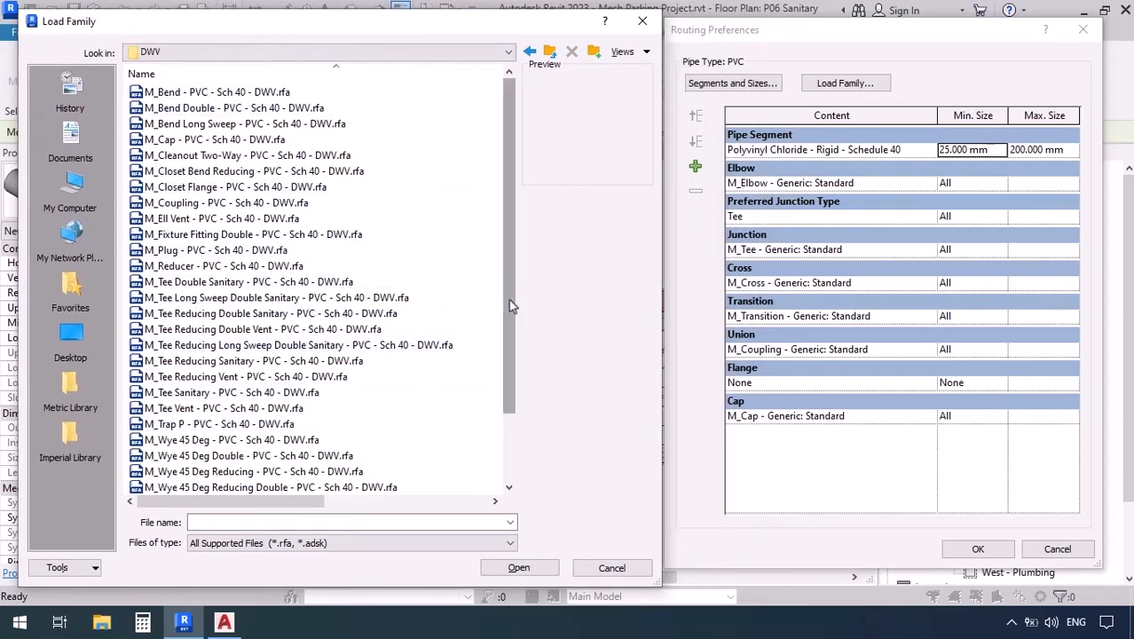
{"action": "left_click_drag", "start_coordinate": [509, 299], "coordinate": [493, 239]}
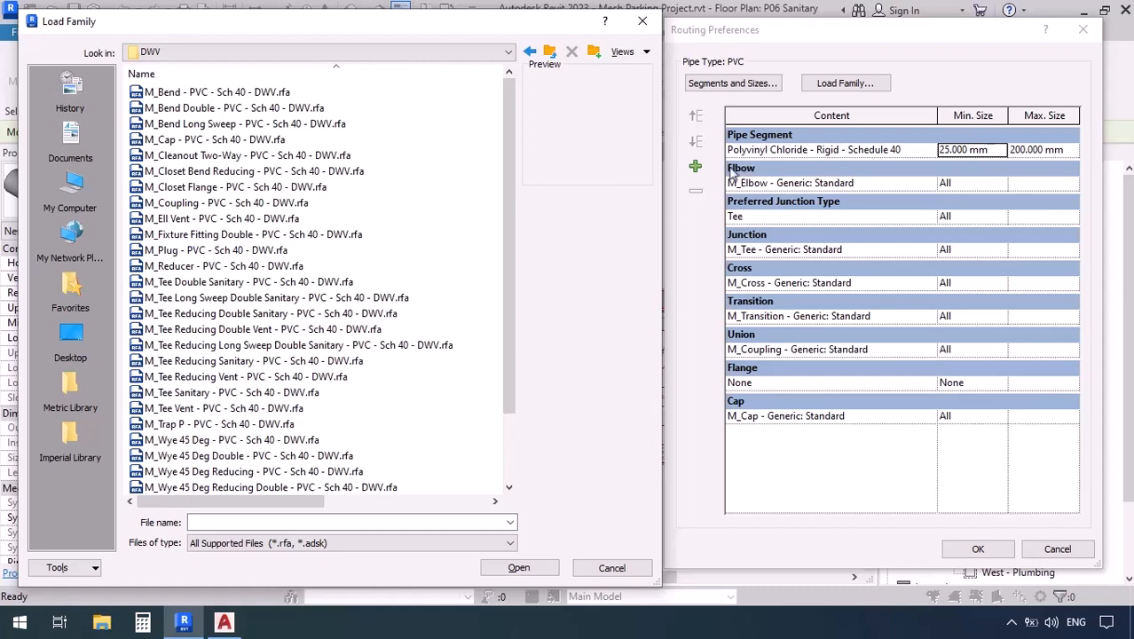
{"action": "left_click", "coordinate": [160, 94]}
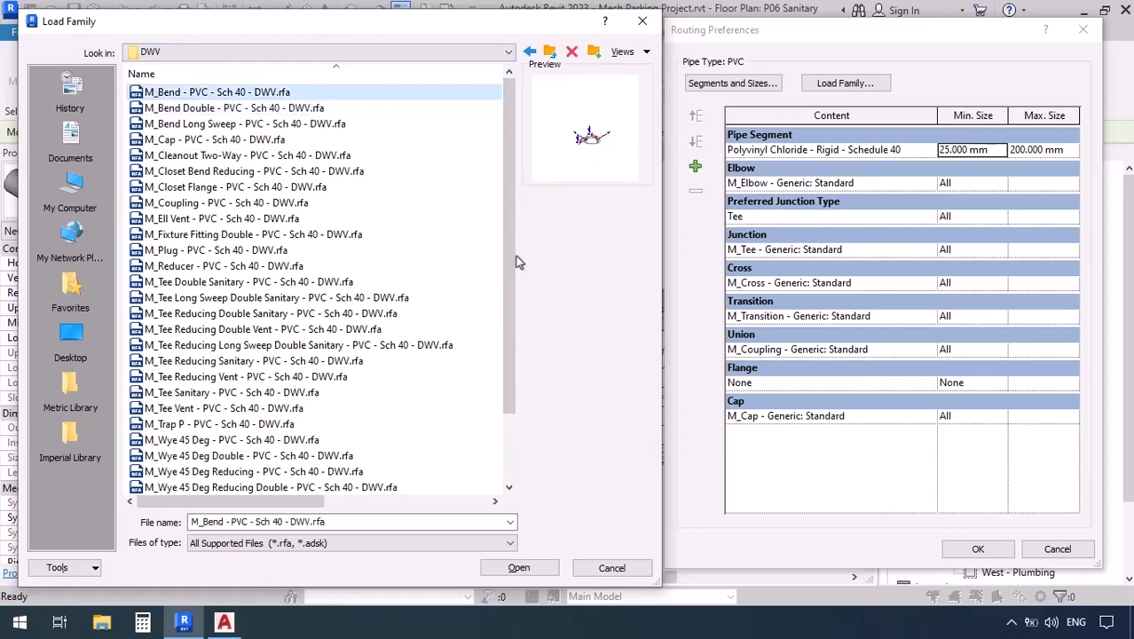
{"action": "left_click", "coordinate": [162, 126]}
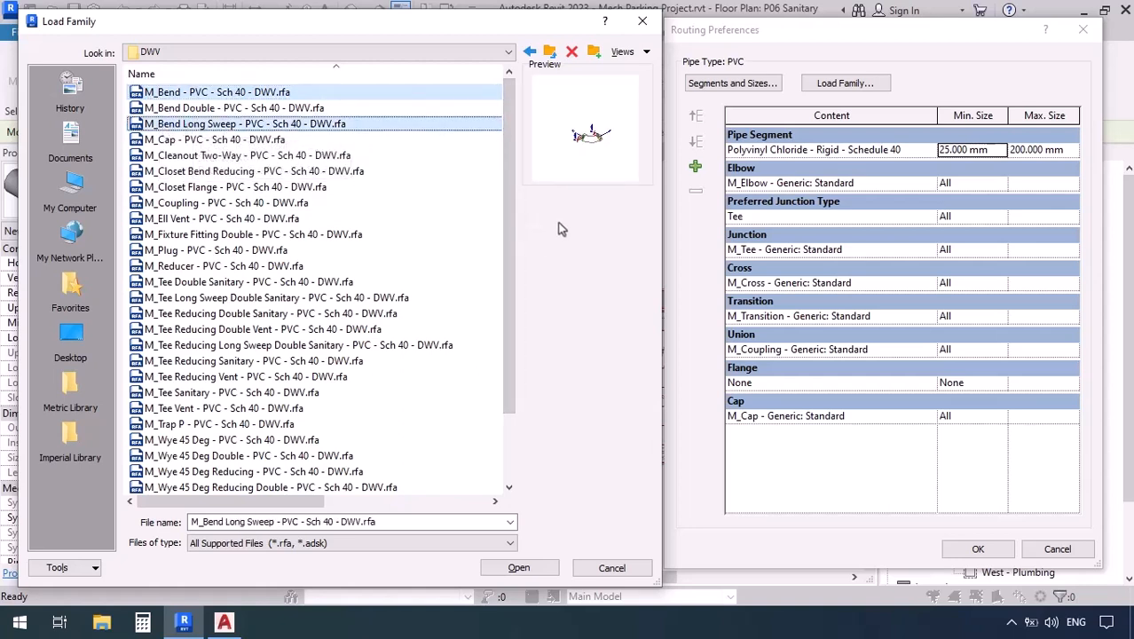
- Load the PVC Sch 40 DWV families for bend, reducing sanitary tee, sanitary tee, reducing double sanitary tee, reducer, coupling and cap
{"action": "left_click", "coordinate": [186, 93]}
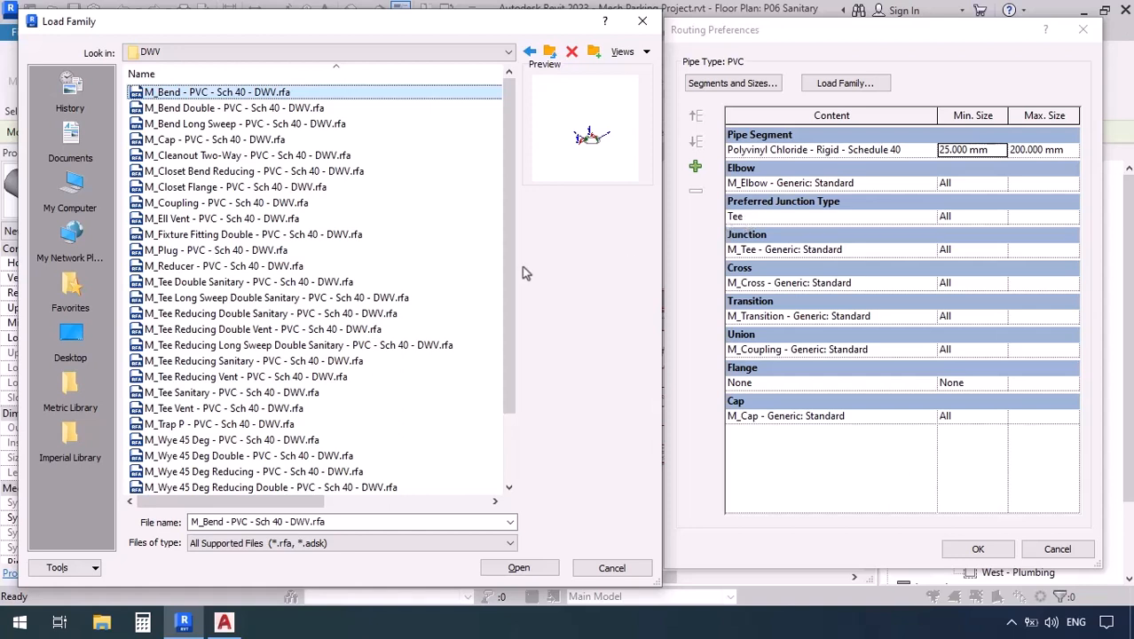
{"action": "key", "text": "ctrl"}
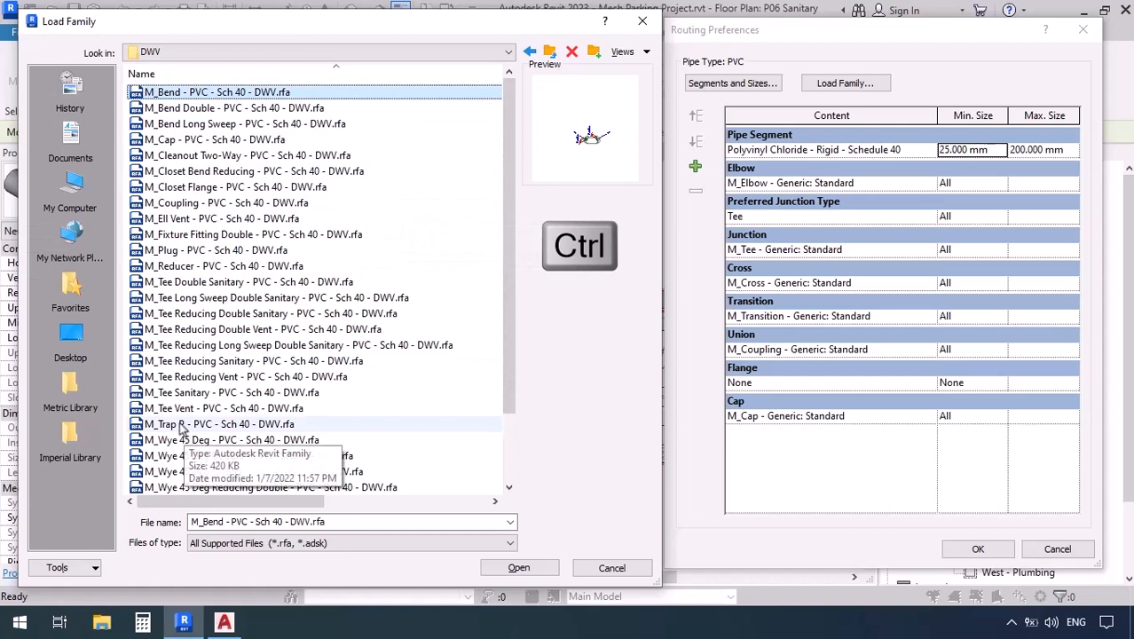
{"action": "left_click", "coordinate": [176, 364], "text": "ctrl"}
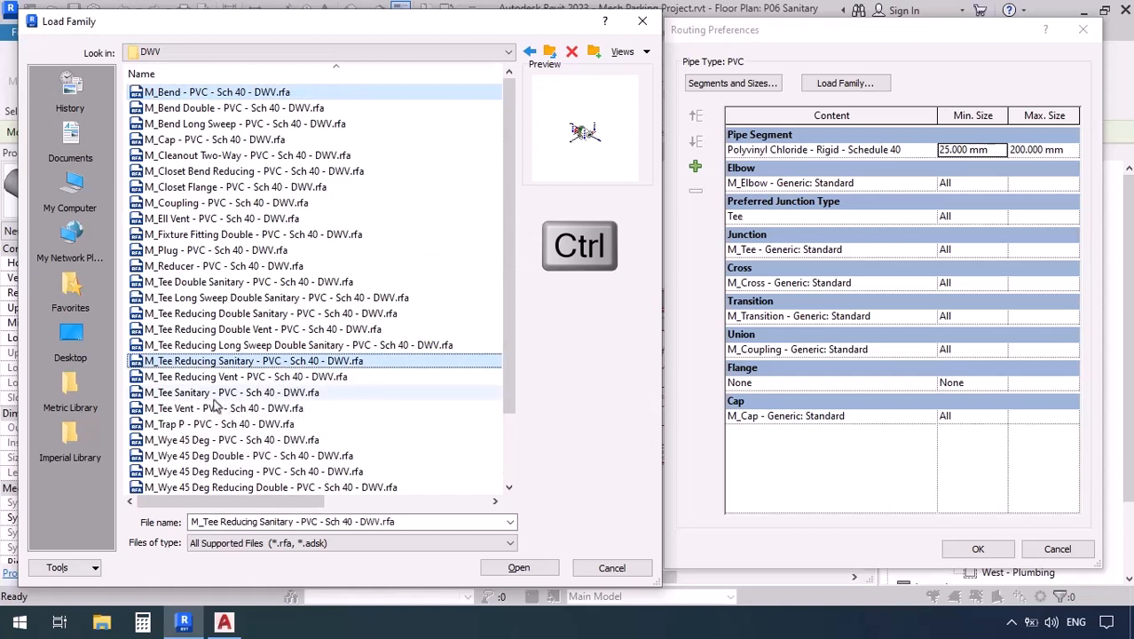
{"action": "left_click", "coordinate": [193, 394], "text": "ctrl"}
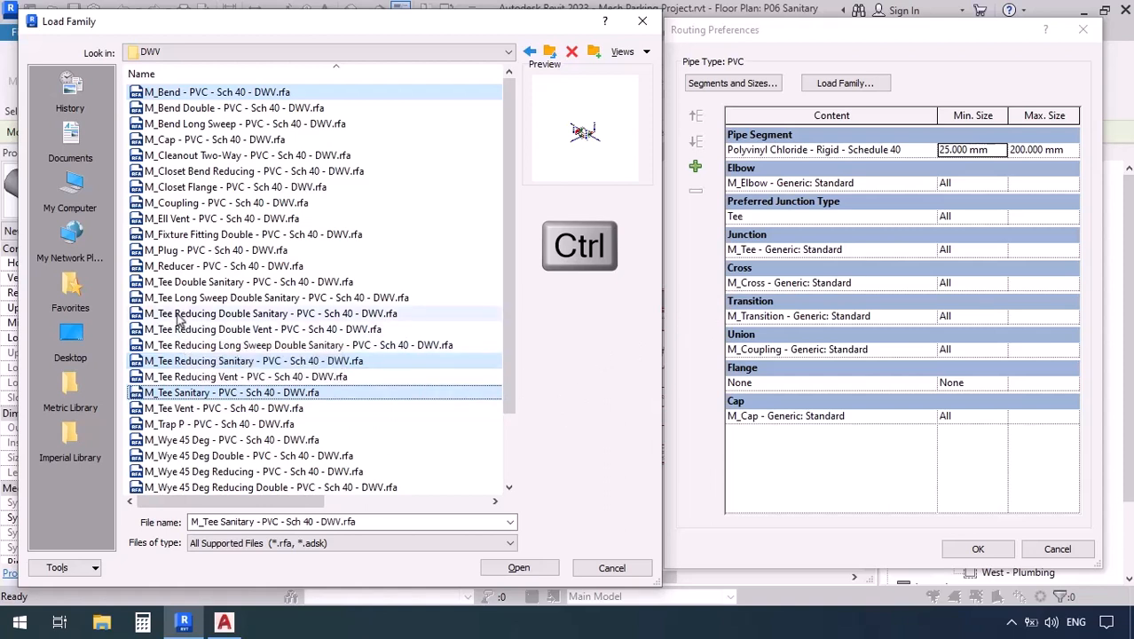
{"action": "left_click", "coordinate": [235, 314], "text": "ctrl"}
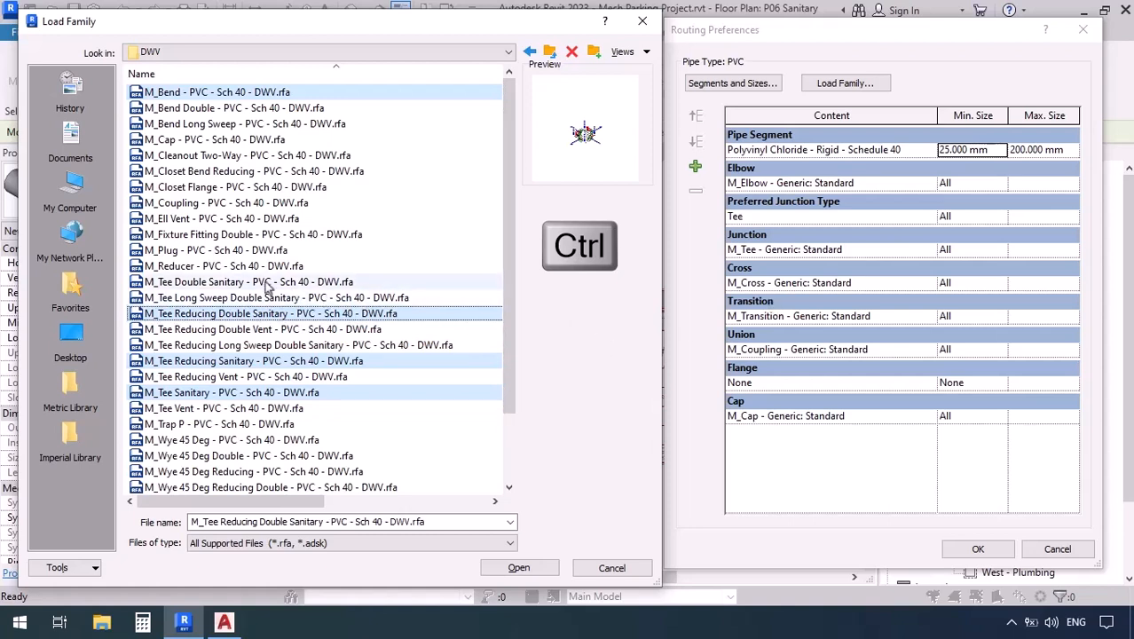
{"action": "left_click", "coordinate": [185, 266], "text": "ctrl"}
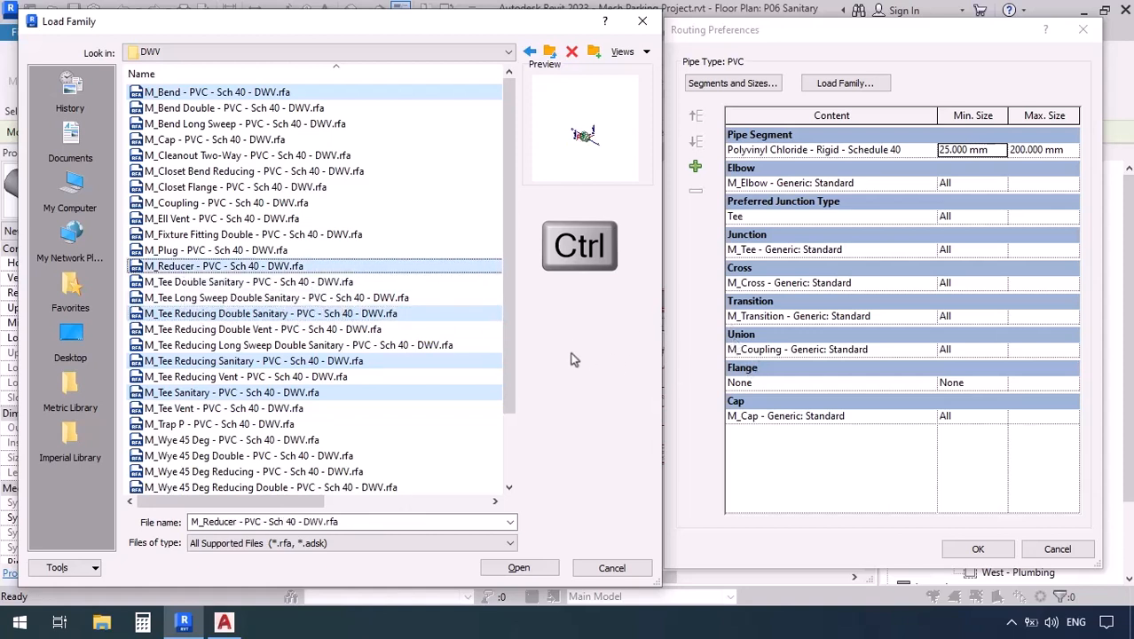
{"action": "left_click", "coordinate": [187, 206], "text": "ctrl"}
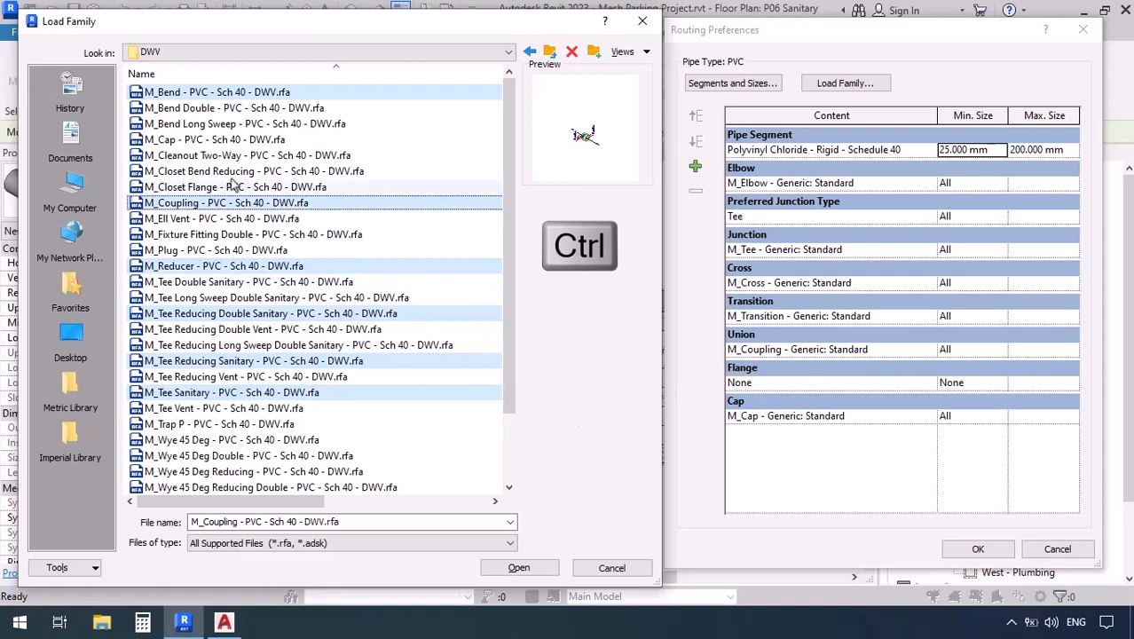
{"action": "left_click", "coordinate": [165, 141], "text": "ctrl"}
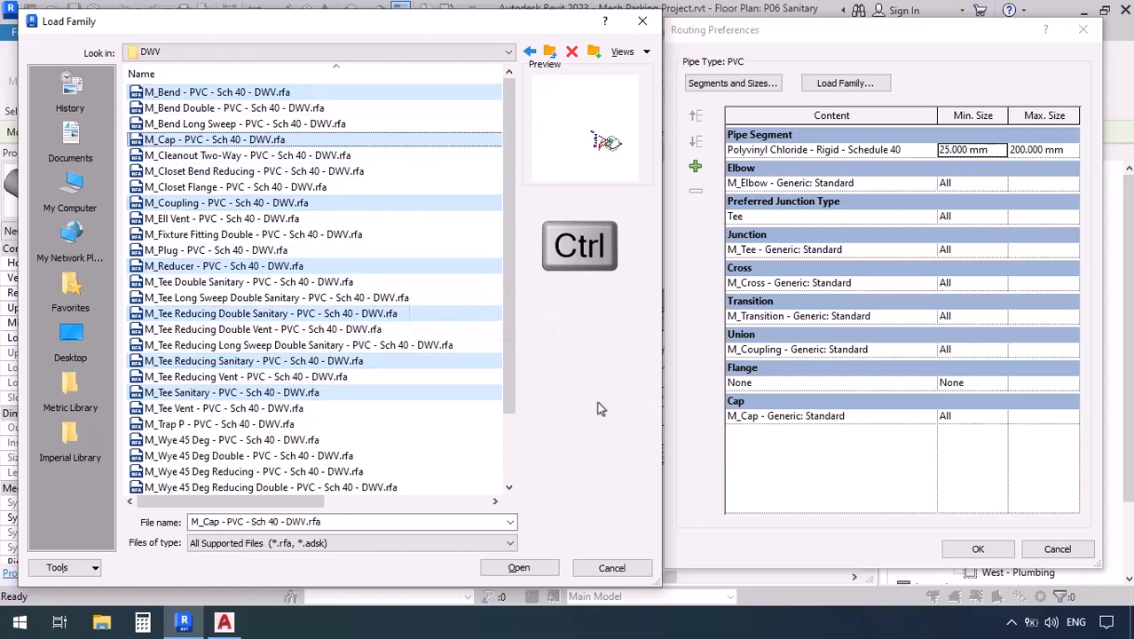
{"action": "left_click", "coordinate": [519, 569]}
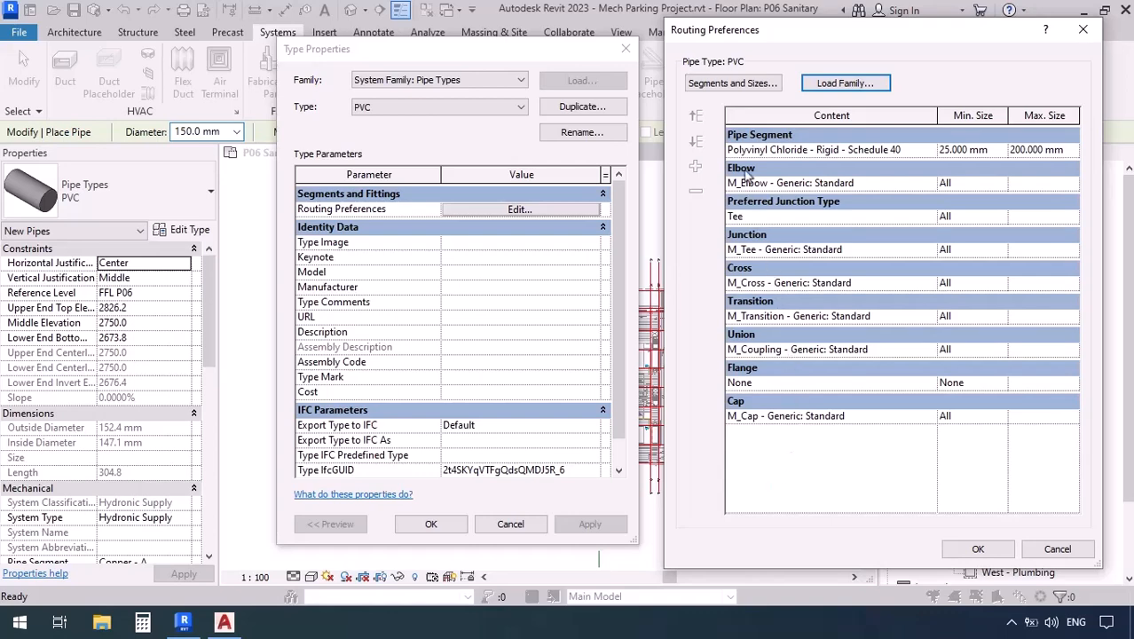
- Set the routing preference elbow to M_Bend - PVC - Sch 40 - DWV and the junction to M_Tee Reducing Sanitary - PVC - Sch 40 - DWV
{"action": "left_click", "coordinate": [930, 183]}
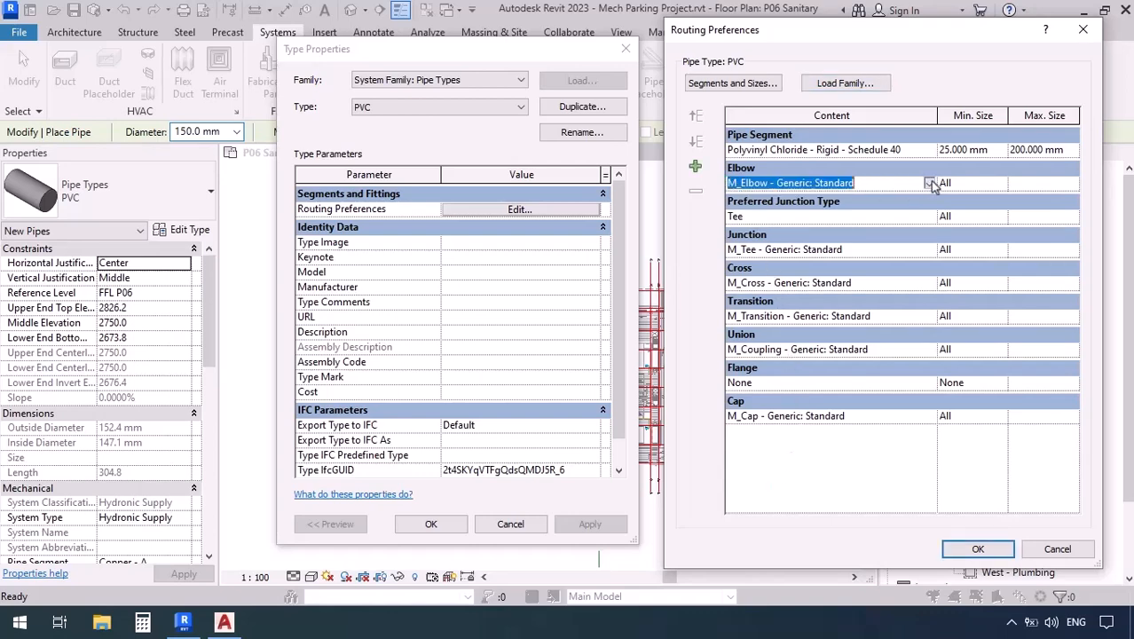
{"action": "left_click", "coordinate": [930, 183]}
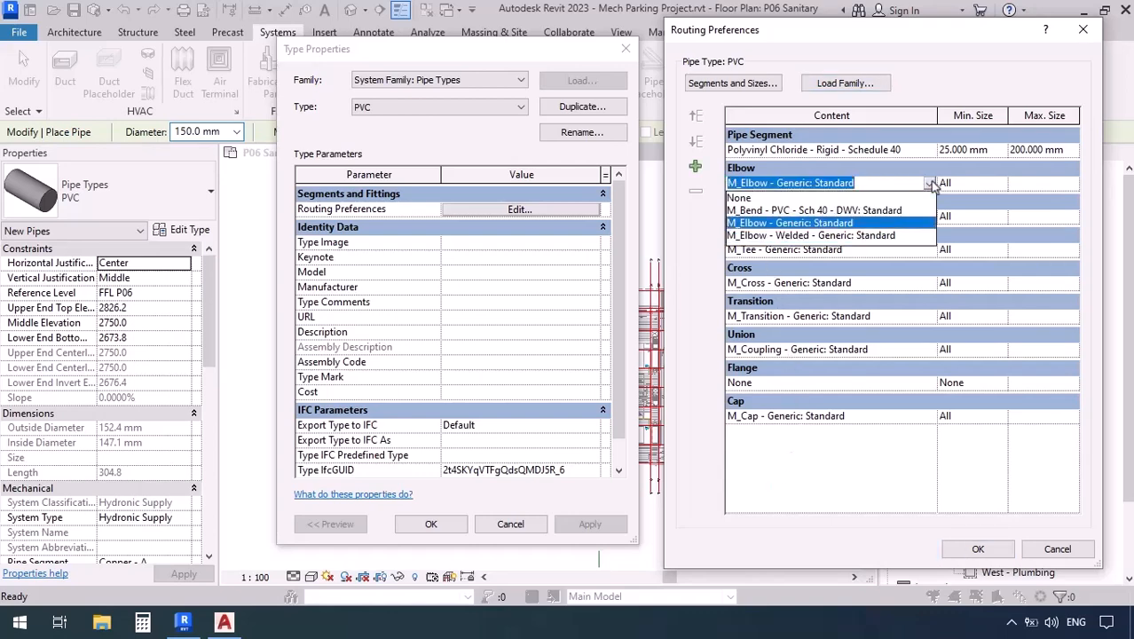
{"action": "left_click", "coordinate": [774, 210]}
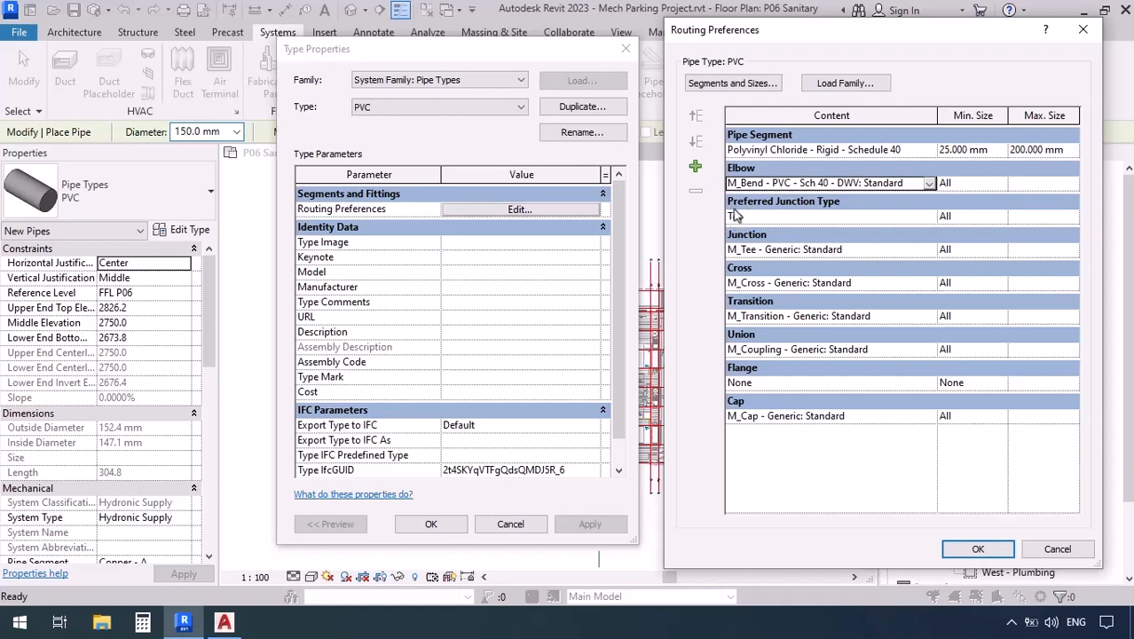
{"action": "left_click", "coordinate": [929, 252]}
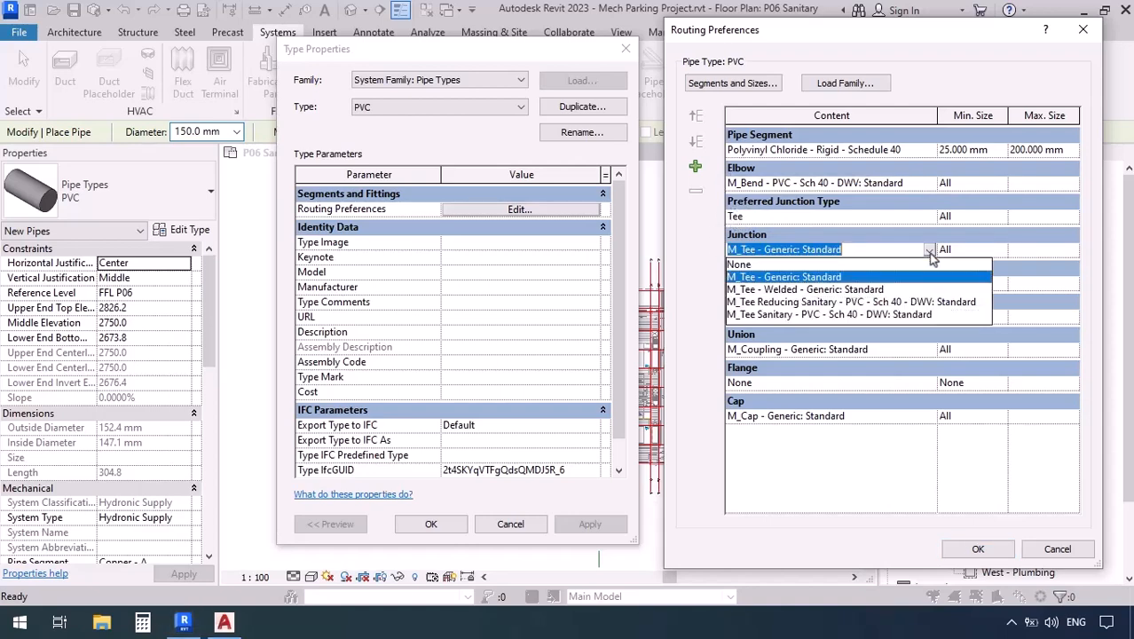
{"action": "left_click", "coordinate": [779, 303]}
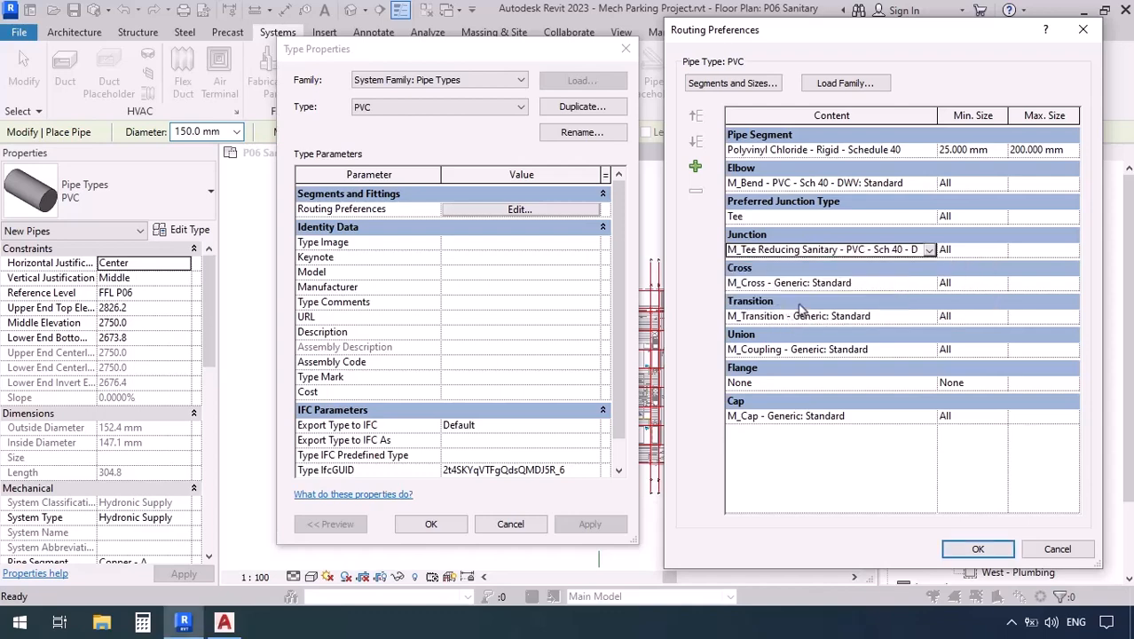
- Set the cross to M_Tee Reducing Double Sanitary - PVC - Sch 40 and the transition to M_Reducer - PVC - Sch 40 - DWV
{"action": "left_click", "coordinate": [930, 286]}
{"action": "left_click", "coordinate": [930, 286]}
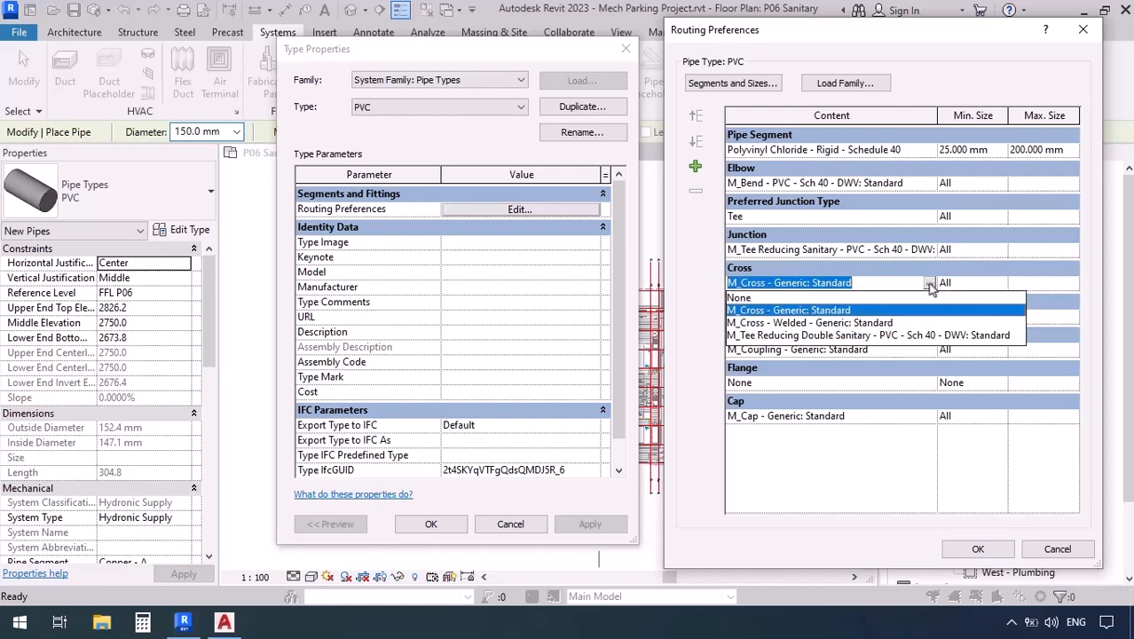
{"action": "left_click", "coordinate": [806, 335]}
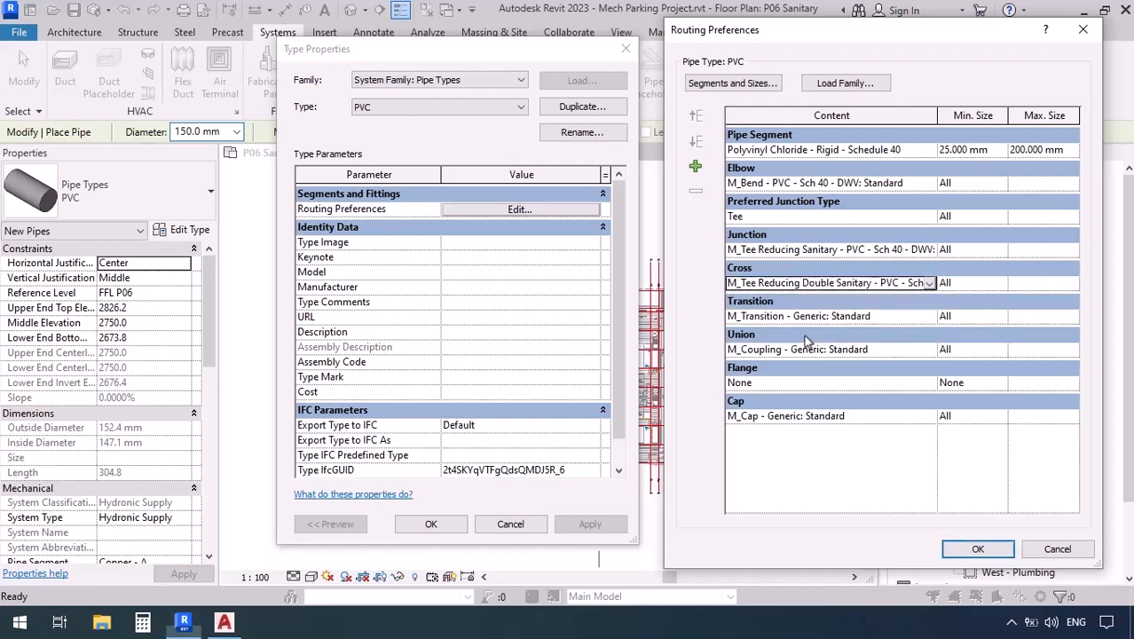
{"action": "left_click", "coordinate": [933, 318]}
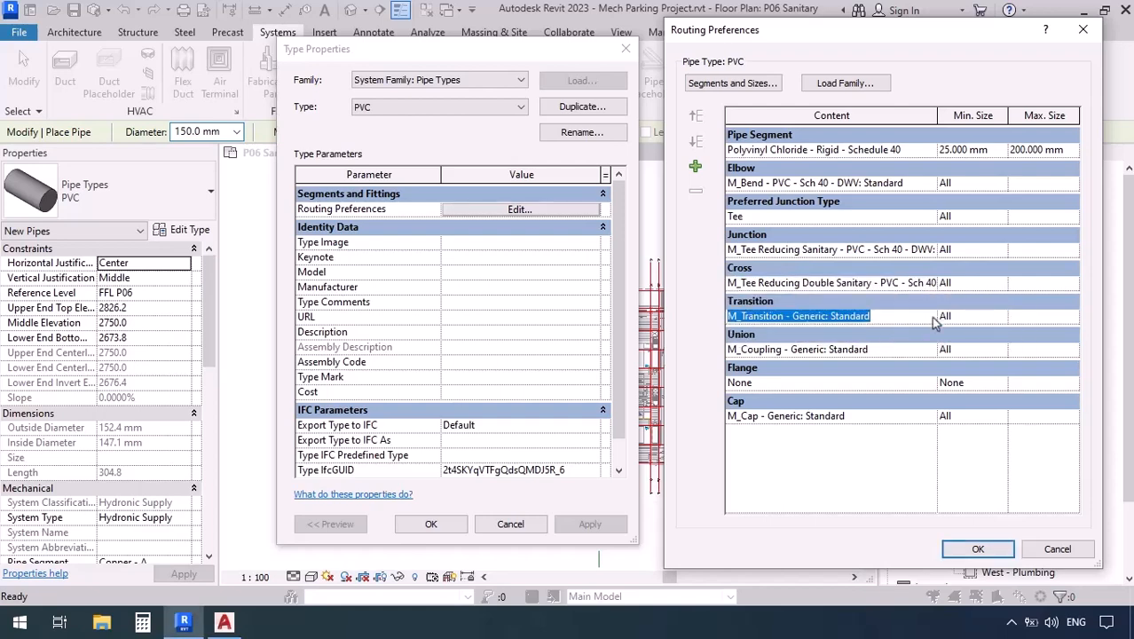
{"action": "left_click", "coordinate": [930, 317]}
{"action": "left_click", "coordinate": [759, 343]}
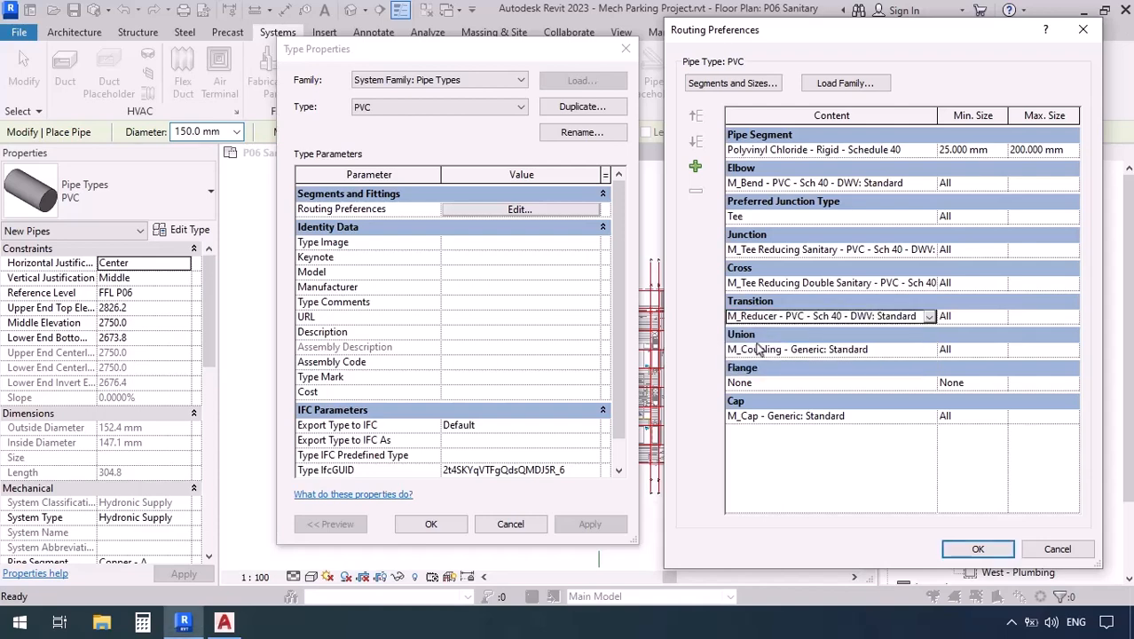
- Assign the PVC Sch 40 DWV coupling as union and the matching cap, and accept the routing preferences and type properties
{"action": "left_click", "coordinate": [932, 350]}
{"action": "left_click", "coordinate": [929, 350]}
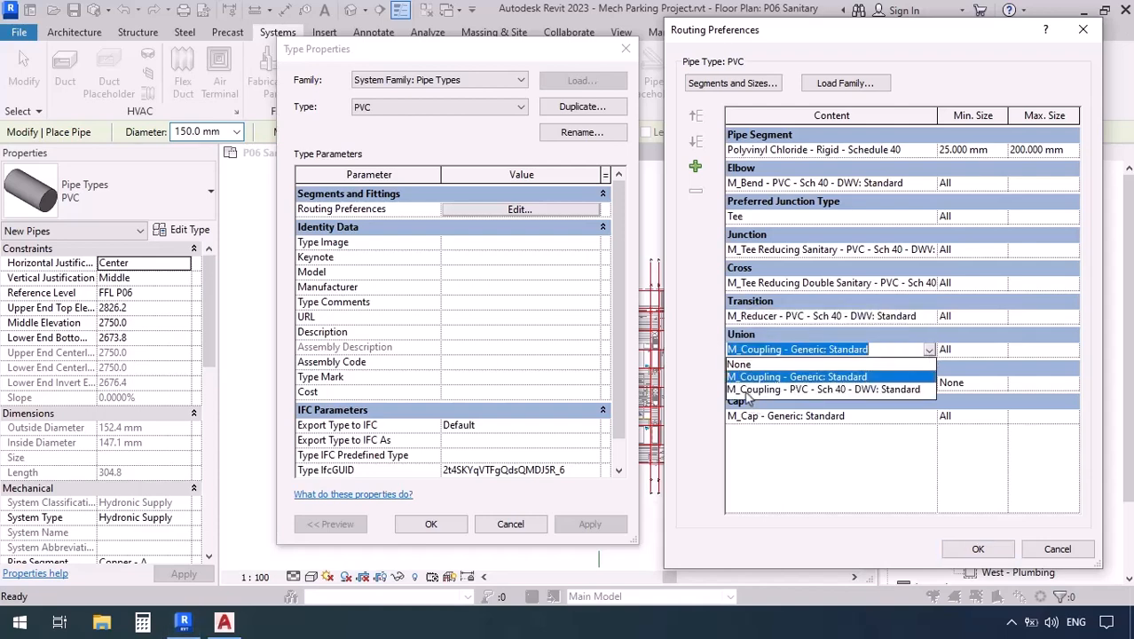
{"action": "left_click", "coordinate": [753, 390]}
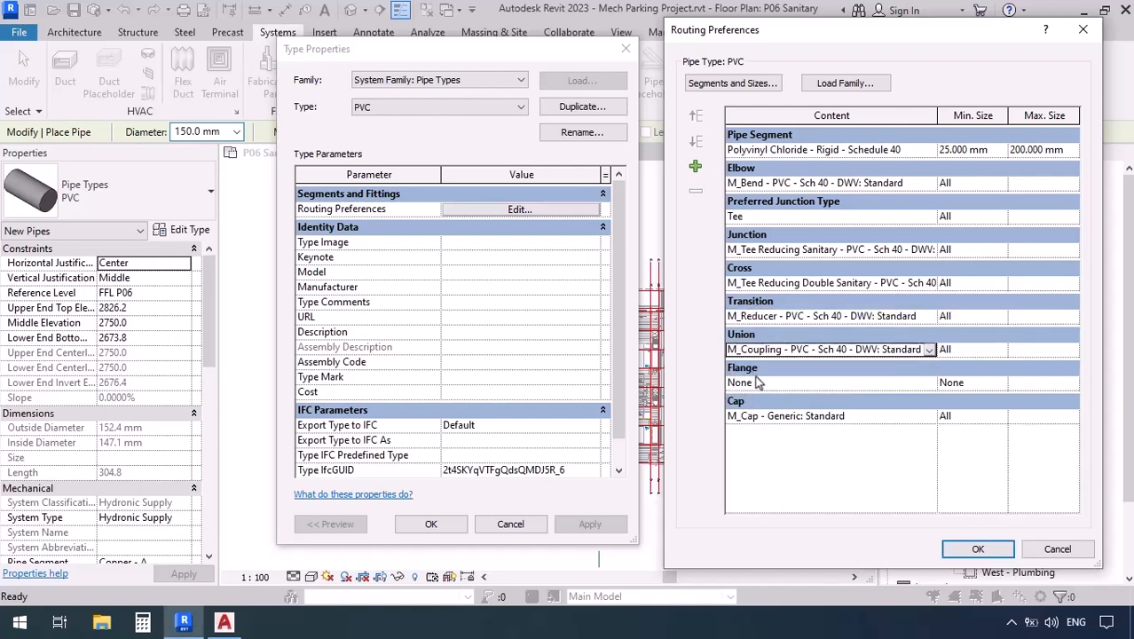
{"action": "left_click", "coordinate": [932, 417]}
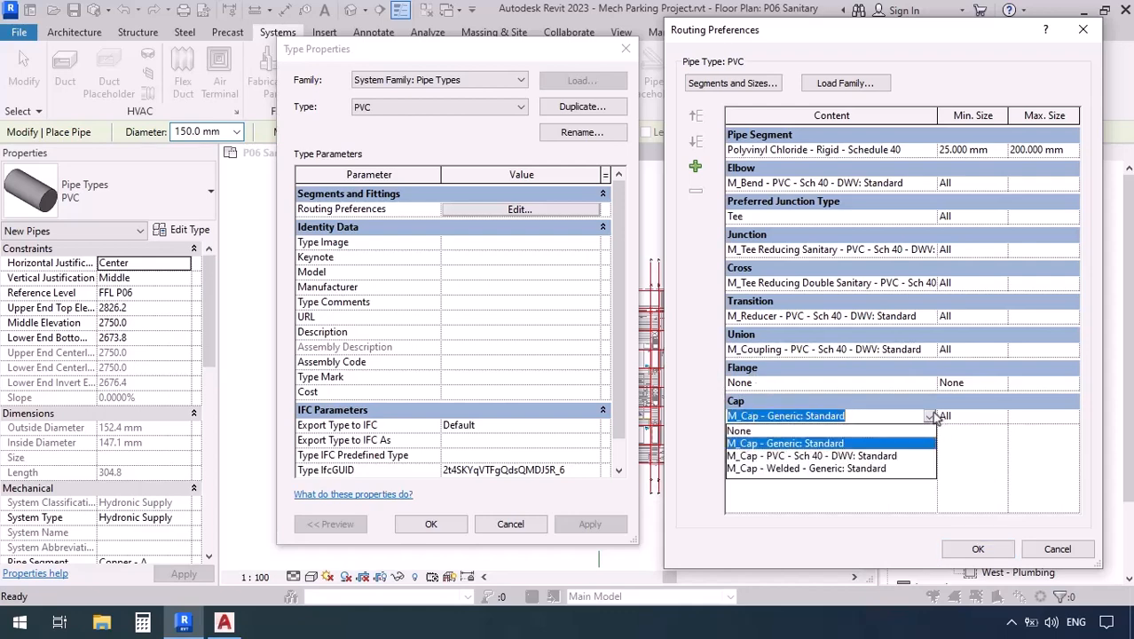
{"action": "left_click", "coordinate": [797, 456]}
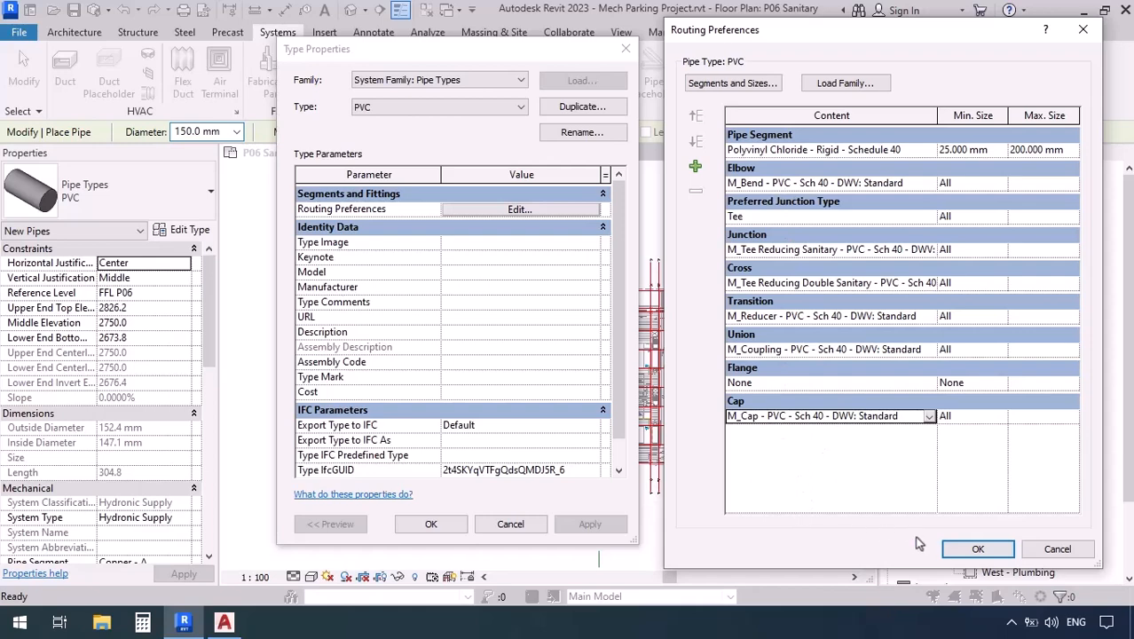
{"action": "left_click", "coordinate": [953, 551]}
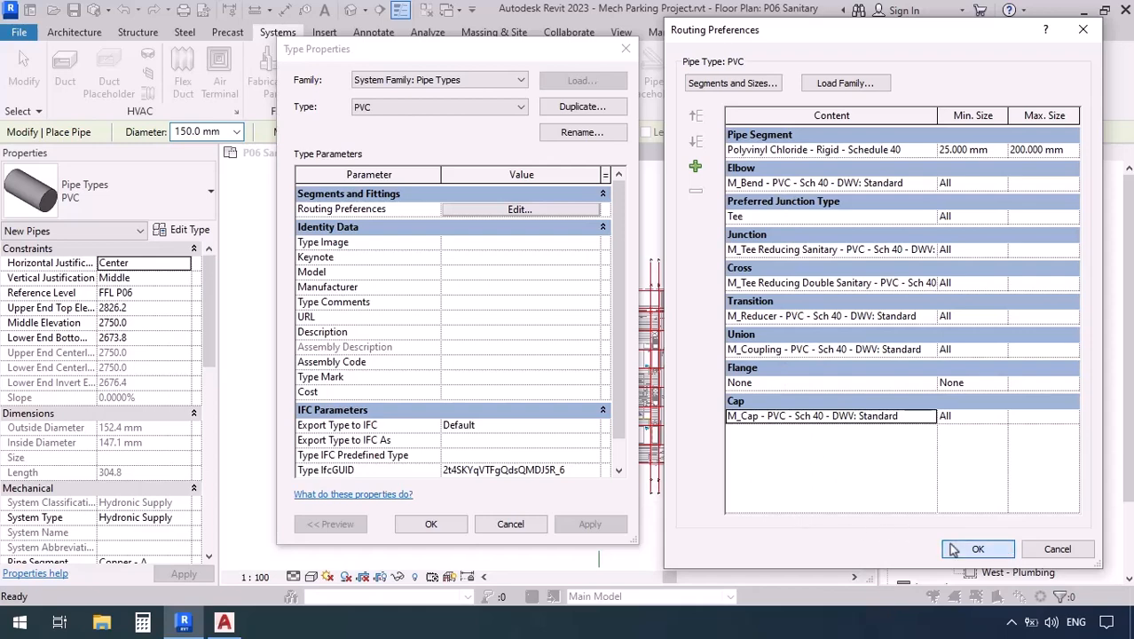
{"action": "left_click", "coordinate": [407, 525]}
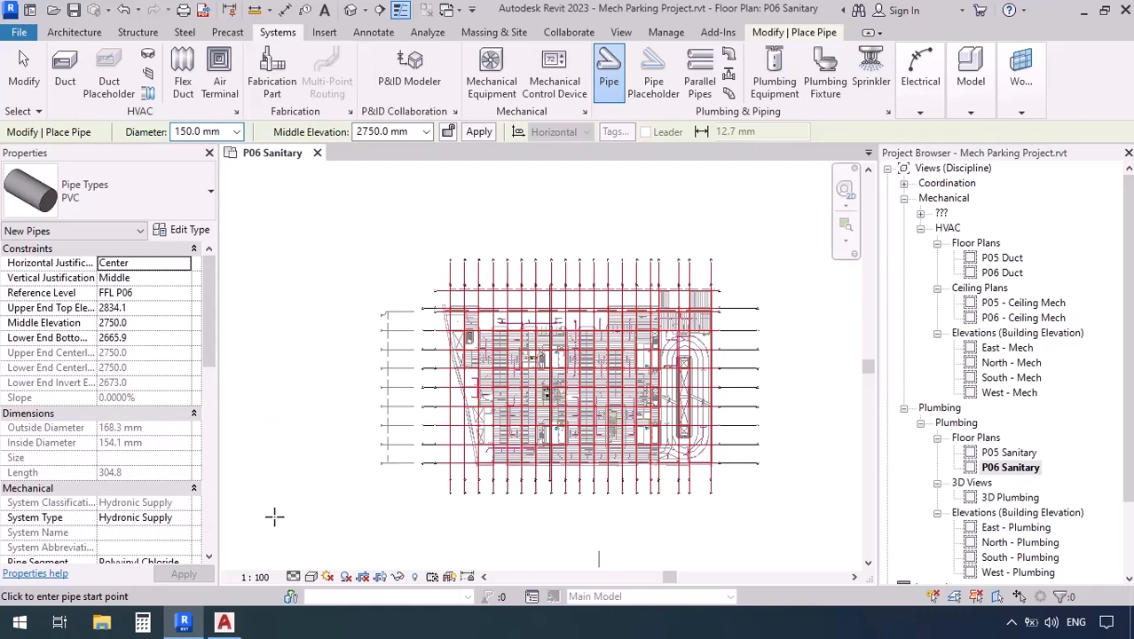
- Set the system type of the new PVC pipes to Sanitary
{"action": "scroll", "coordinate": [140, 512], "scroll_direction": "down", "scroll_amount": 3}
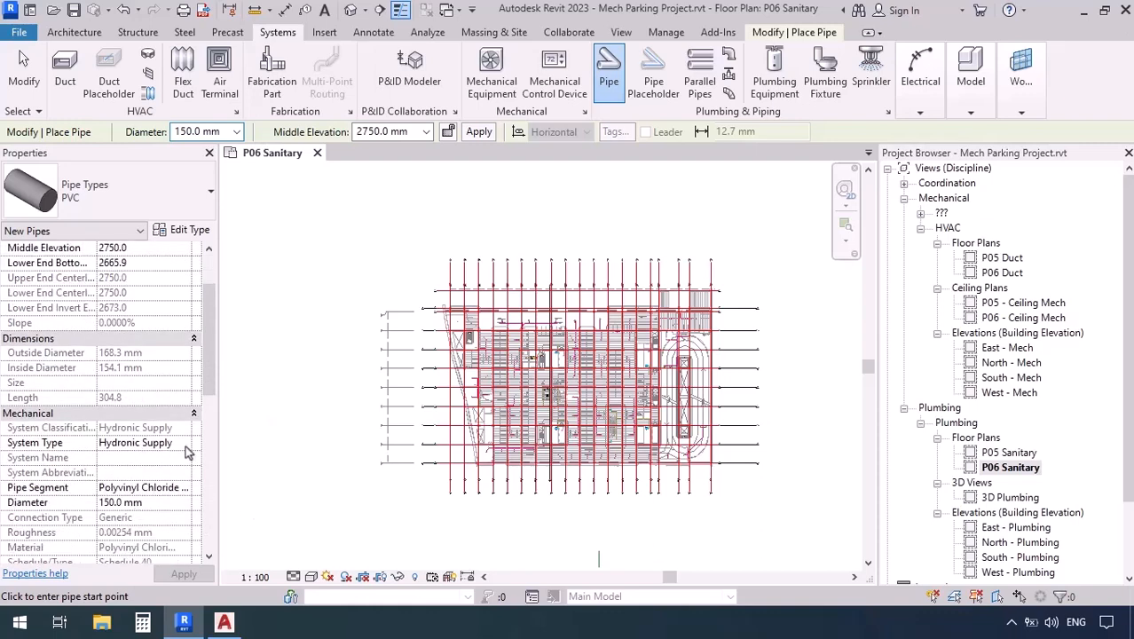
{"action": "left_click", "coordinate": [185, 443]}
{"action": "scroll", "coordinate": [156, 484], "scroll_direction": "up", "scroll_amount": 2}
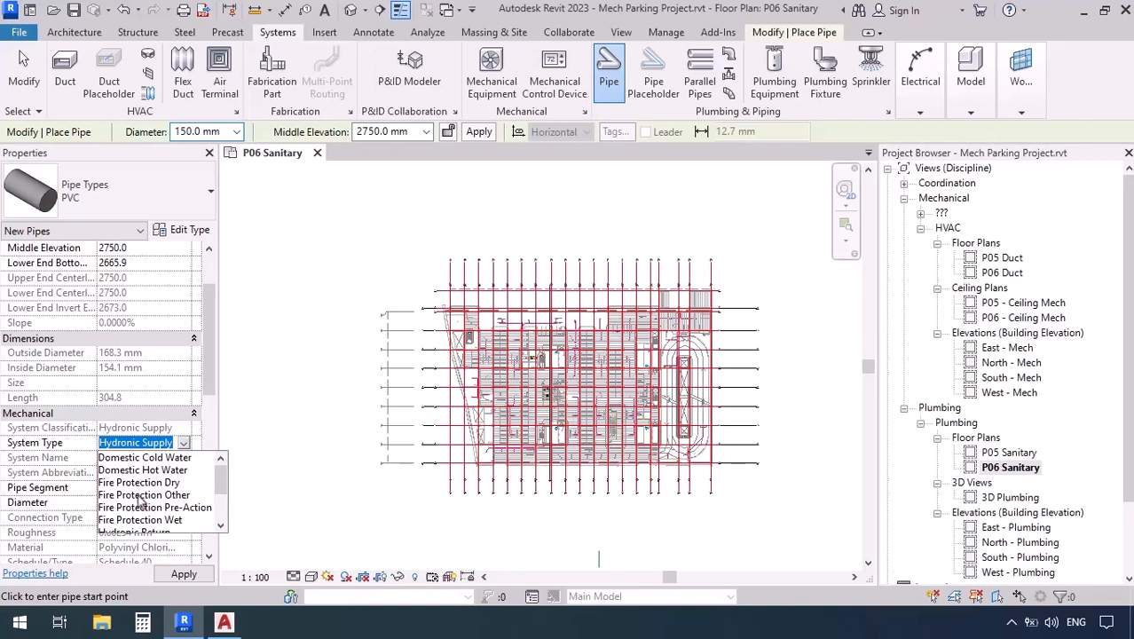
{"action": "scroll", "coordinate": [139, 519], "scroll_direction": "down", "scroll_amount": 2}
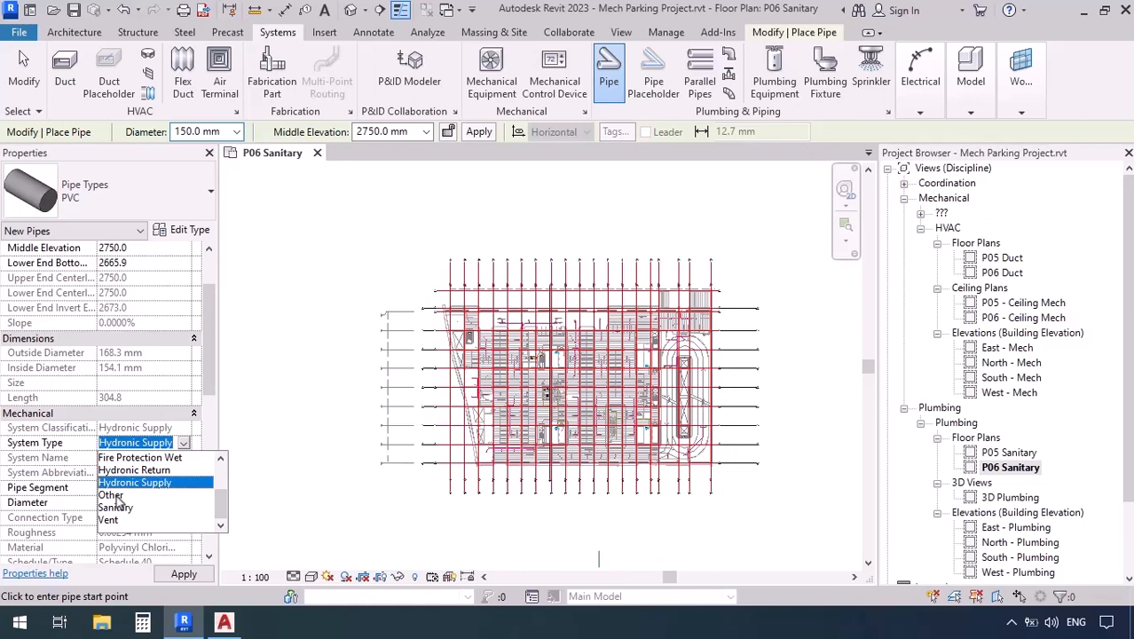
{"action": "left_click", "coordinate": [117, 508]}
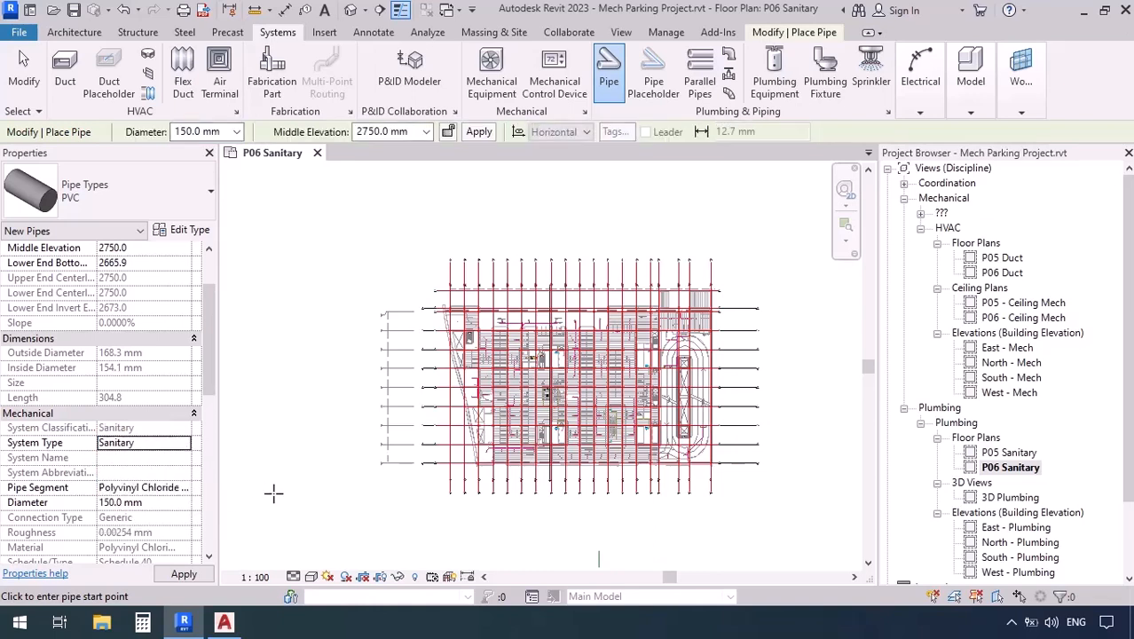
- Expand the Piping Systems category under the project's families to list its piping system types
{"action": "scroll", "coordinate": [583, 424], "scroll_direction": "up", "scroll_amount": 5}
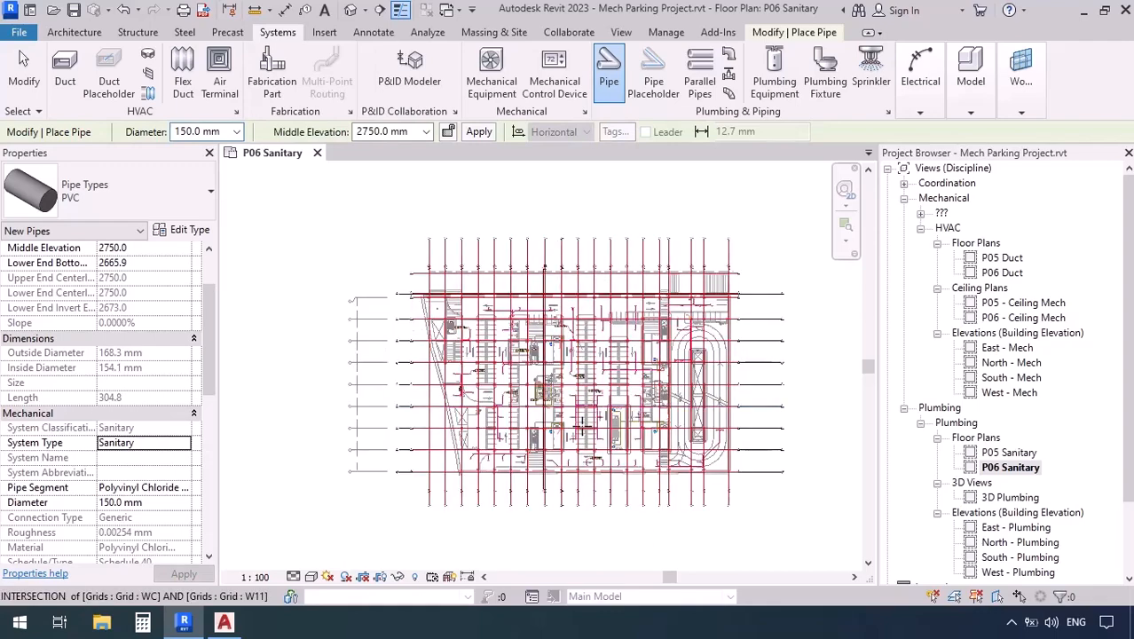
{"action": "scroll", "coordinate": [573, 368], "scroll_direction": "up", "scroll_amount": 5}
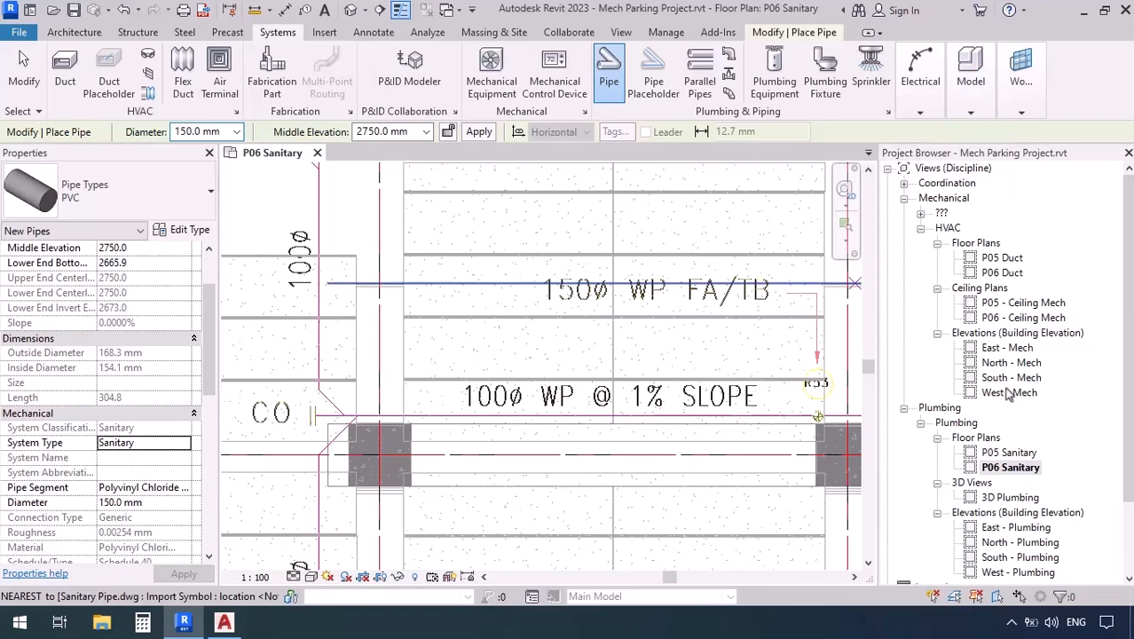
{"action": "scroll", "coordinate": [1006, 390], "scroll_direction": "down", "scroll_amount": 2}
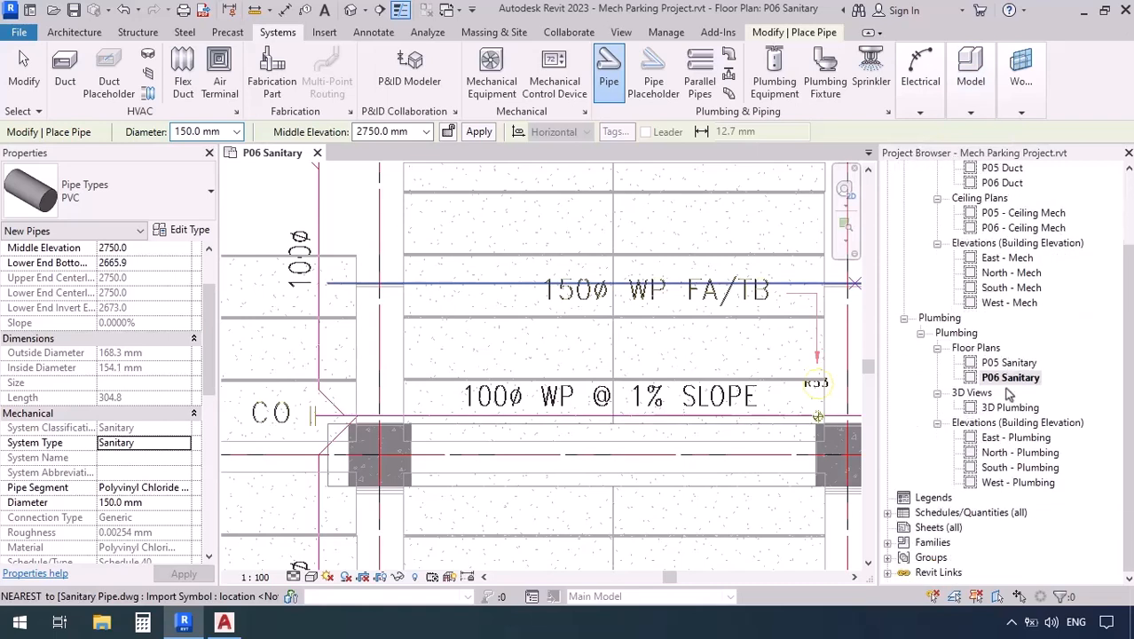
{"action": "left_click", "coordinate": [887, 542]}
{"action": "scroll", "coordinate": [996, 453], "scroll_direction": "down", "scroll_amount": 2}
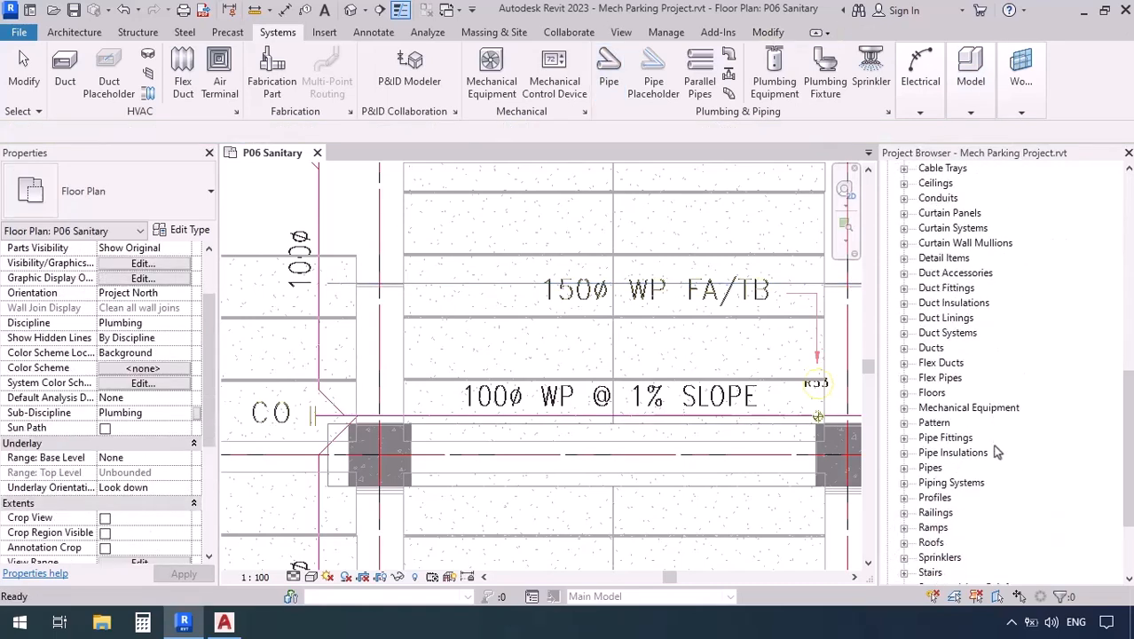
{"action": "left_click", "coordinate": [904, 483]}
{"action": "left_click", "coordinate": [920, 497]}
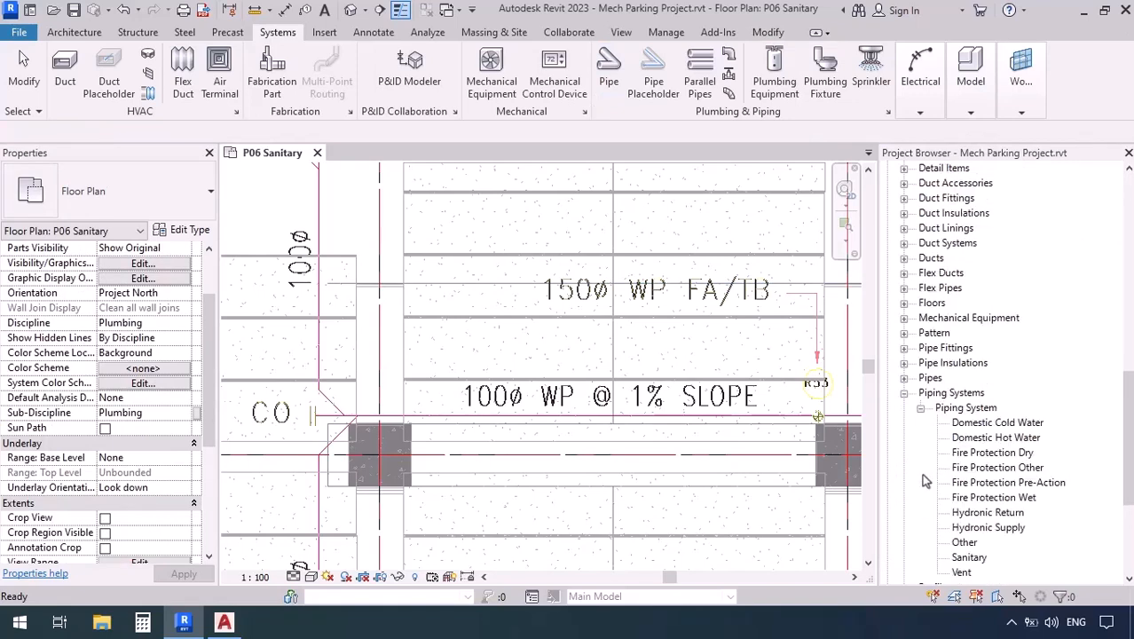
{"action": "scroll", "coordinate": [923, 475], "scroll_direction": "down", "scroll_amount": 2}
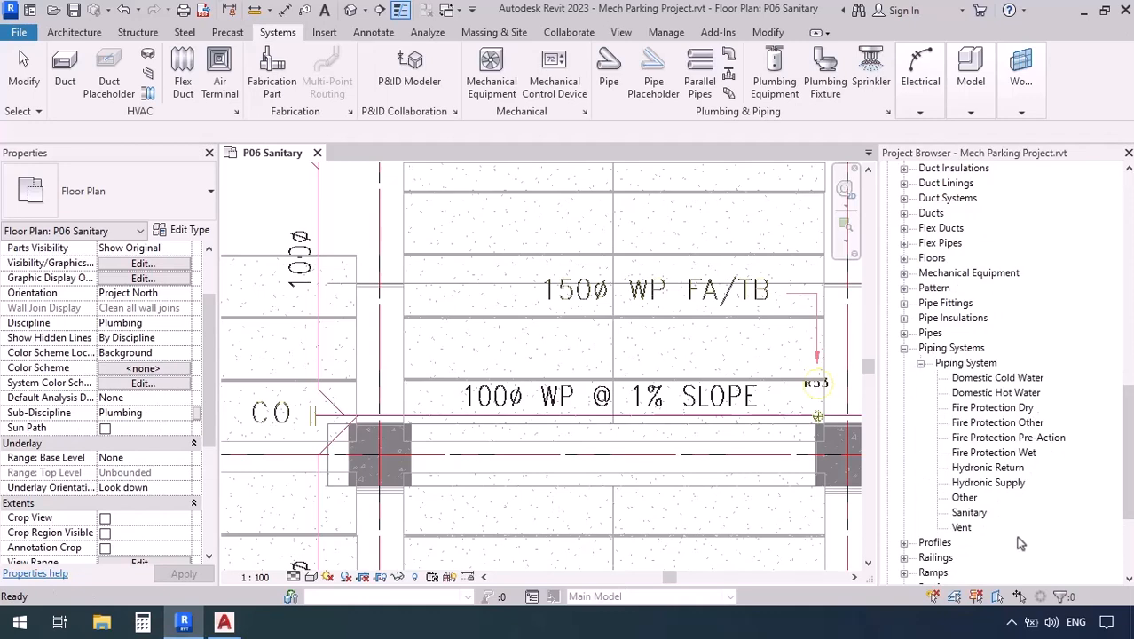
- Compare the system types offered for a new pipe with the piping system types listed in the project families
{"action": "left_click", "coordinate": [609, 71]}
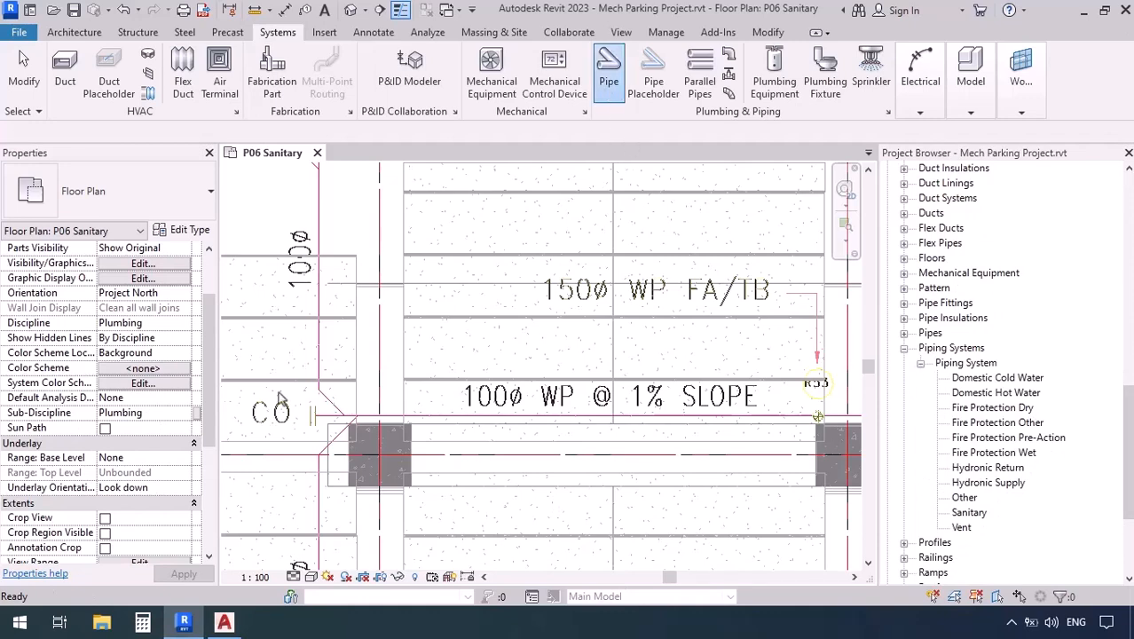
{"action": "left_click", "coordinate": [182, 442]}
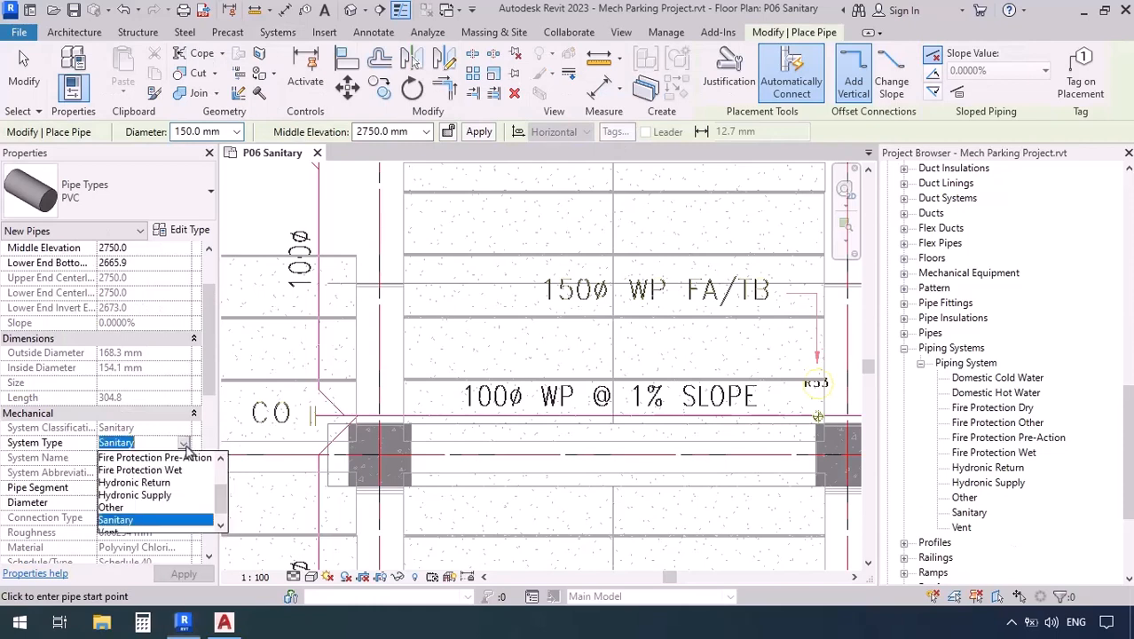
{"action": "scroll", "coordinate": [136, 484], "scroll_direction": "down", "scroll_amount": 3}
{"action": "scroll", "coordinate": [136, 484], "scroll_direction": "up", "scroll_amount": 3}
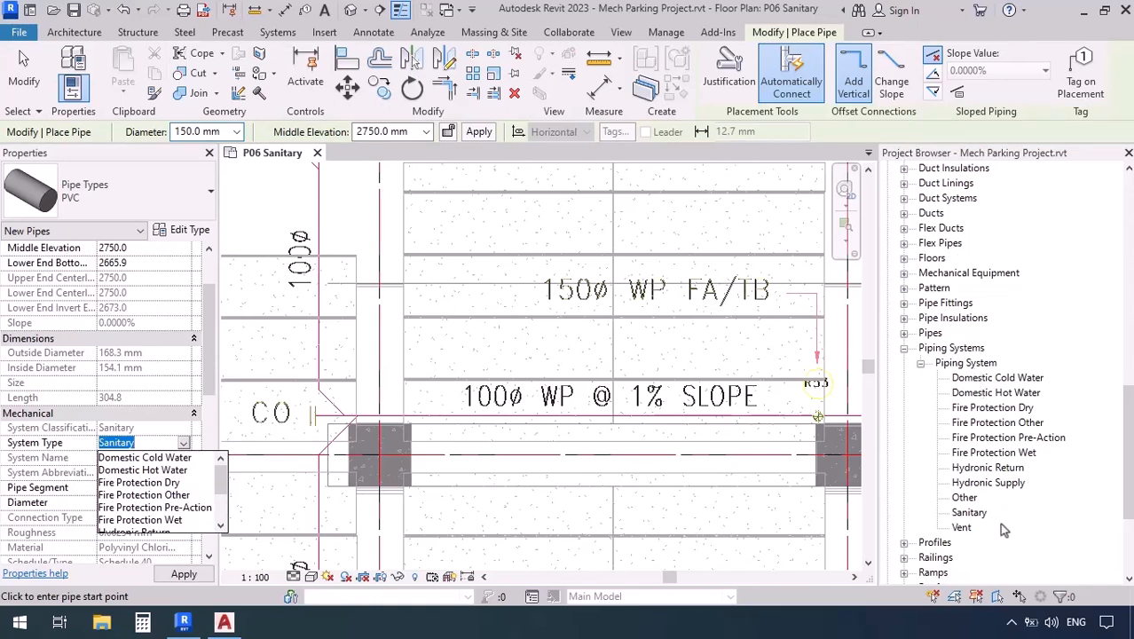
- Duplicate the Sanitary piping system type and select the copy
{"action": "left_click", "coordinate": [976, 515]}
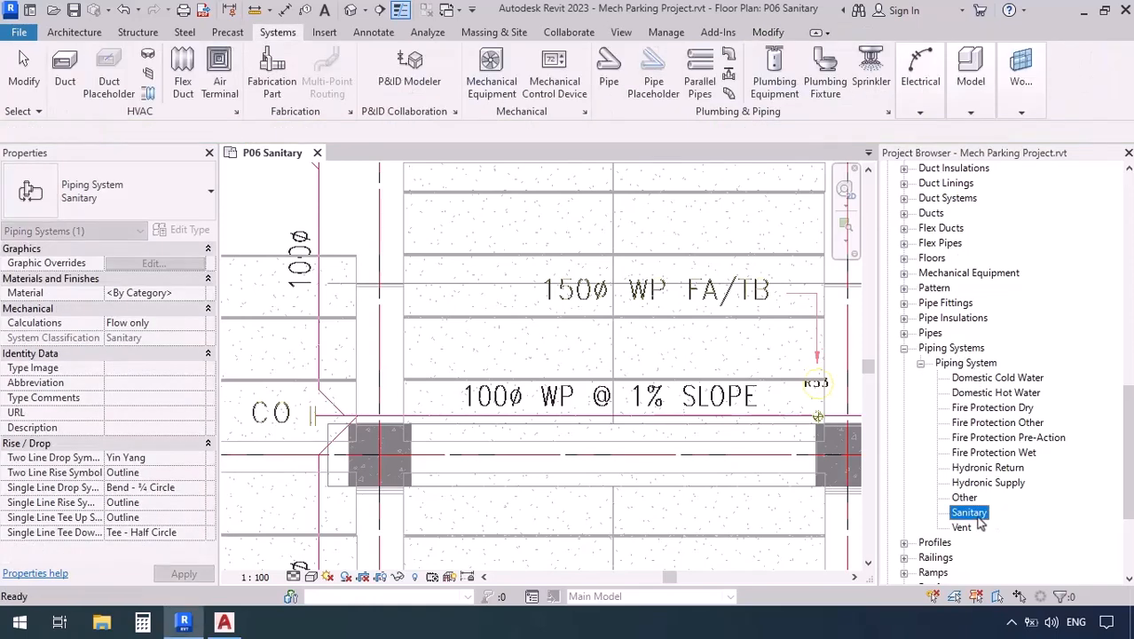
{"action": "right_click", "coordinate": [976, 515]}
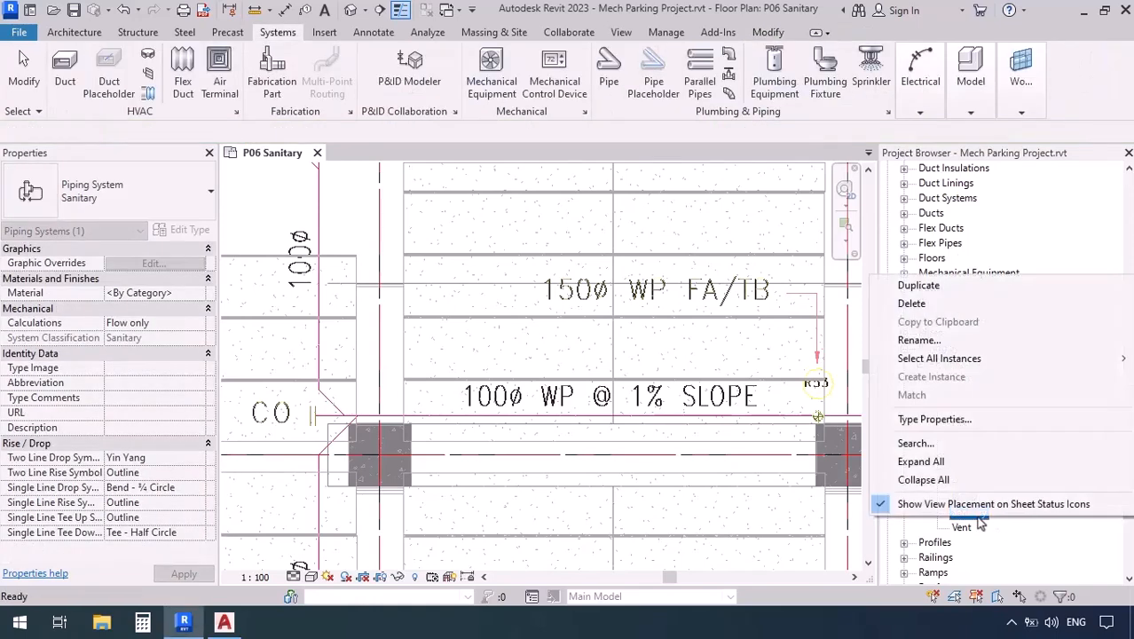
{"action": "left_click", "coordinate": [928, 284]}
{"action": "left_click", "coordinate": [976, 531]}
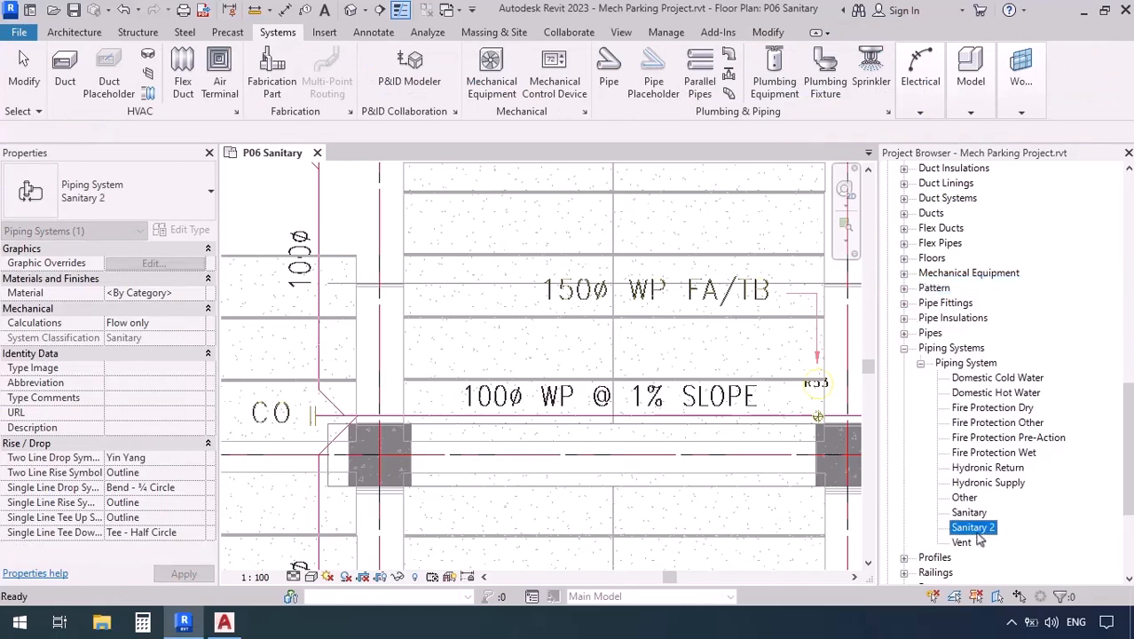
- Rename the Sanitary 2 piping system type to WP
{"action": "right_click", "coordinate": [977, 530]}
{"action": "left_click", "coordinate": [905, 359]}
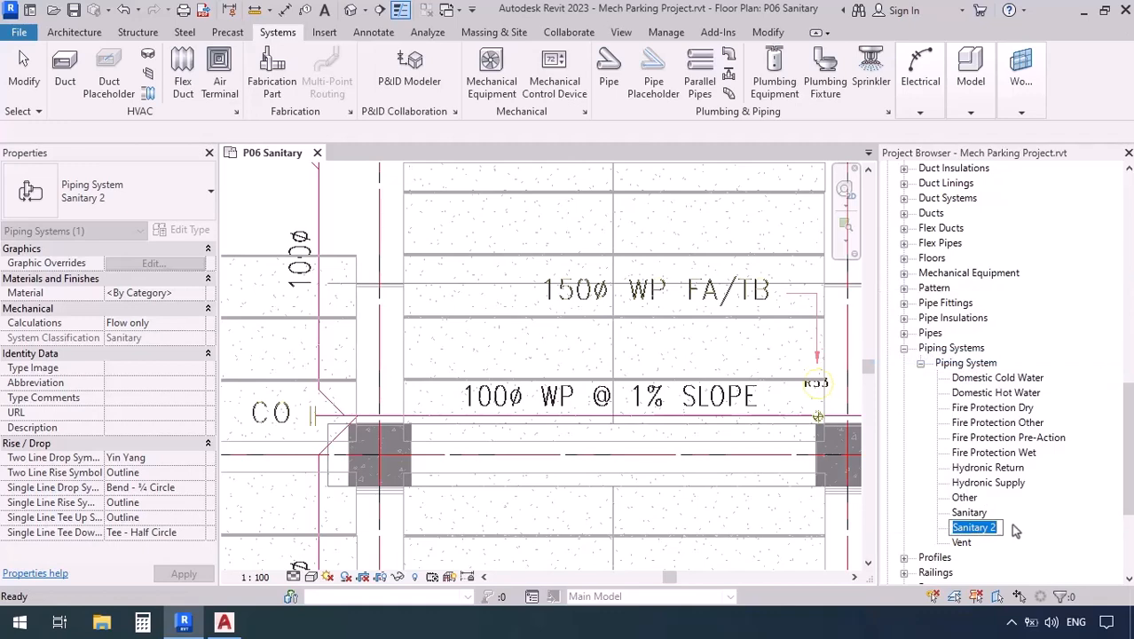
{"action": "type", "text": "WP"}
{"action": "key", "text": "Return"}
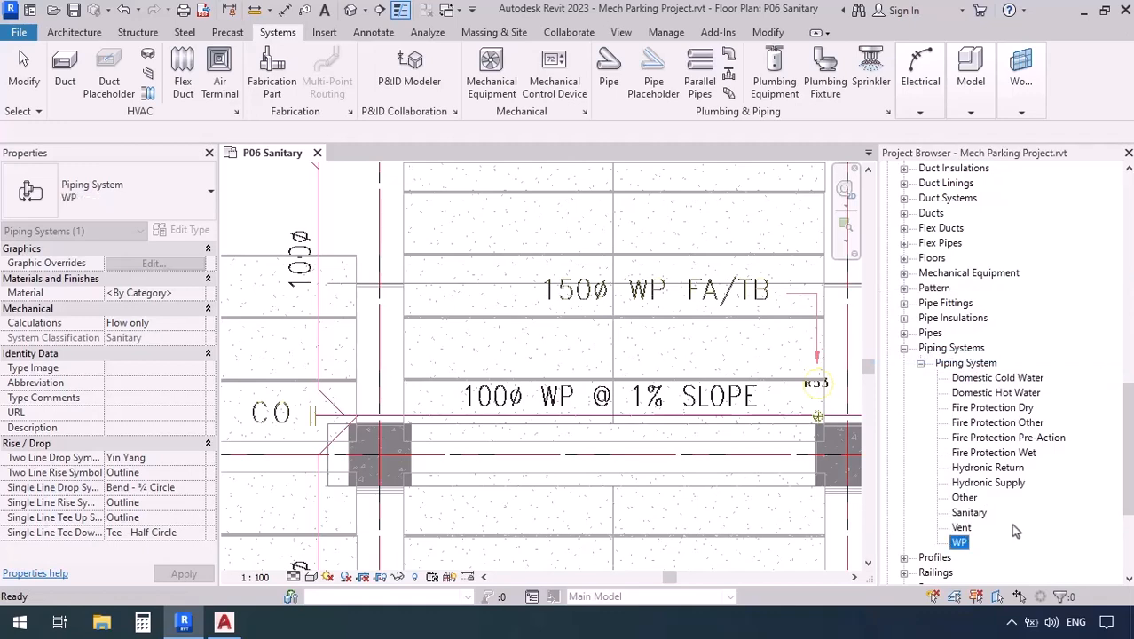
- Override the line color of the WP piping system type with Red and accept its type properties
{"action": "key", "text": "Return"}
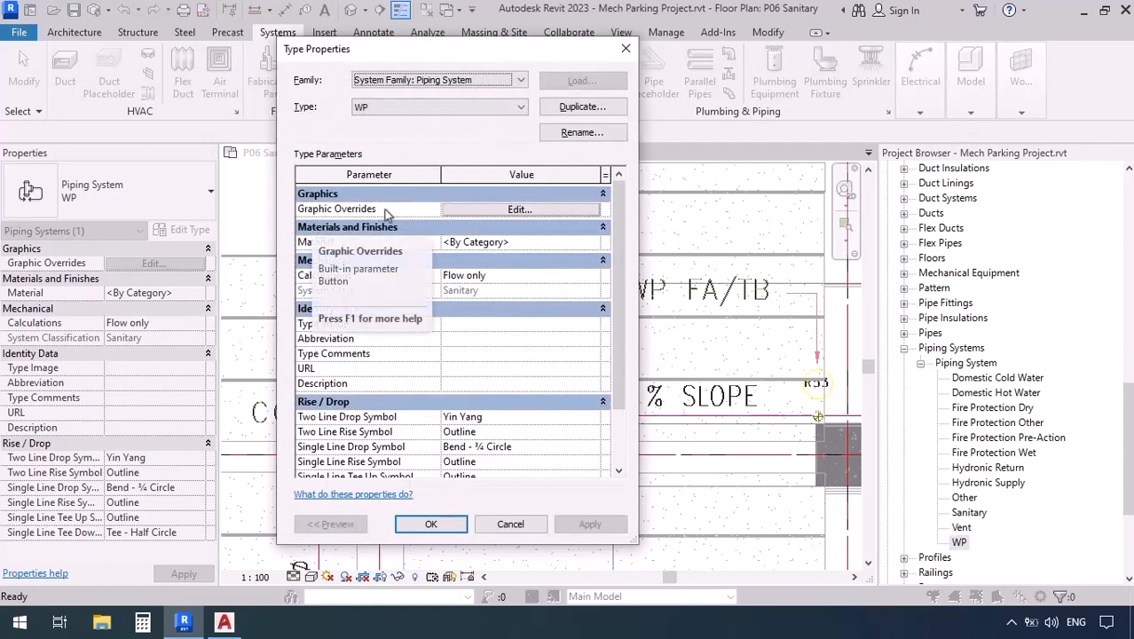
{"action": "left_click", "coordinate": [476, 213]}
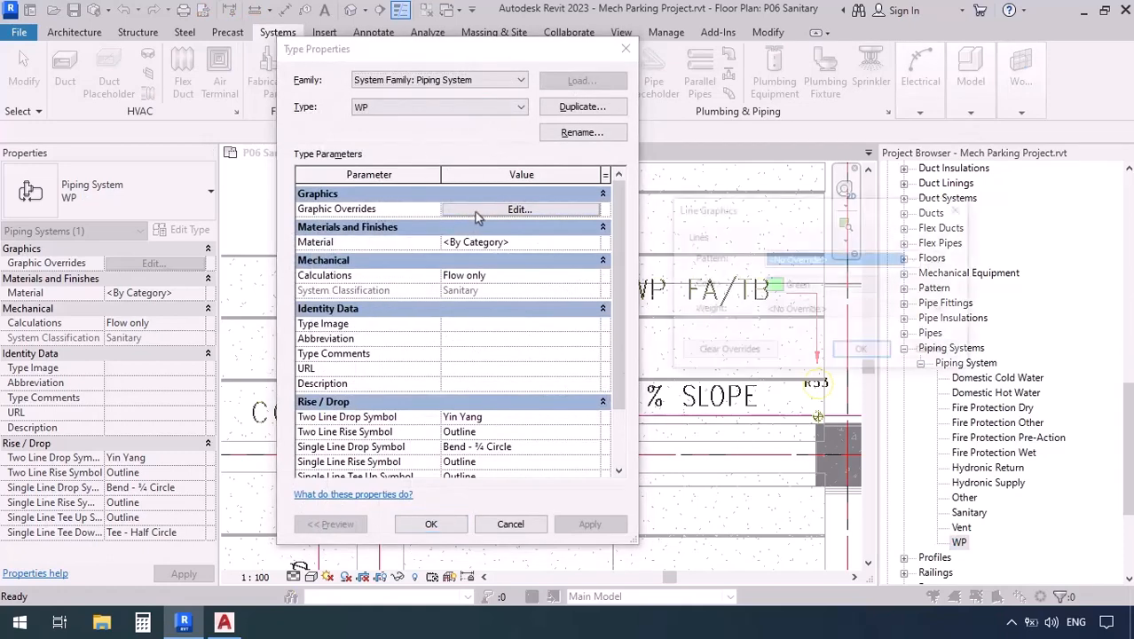
{"action": "left_click", "coordinate": [805, 285]}
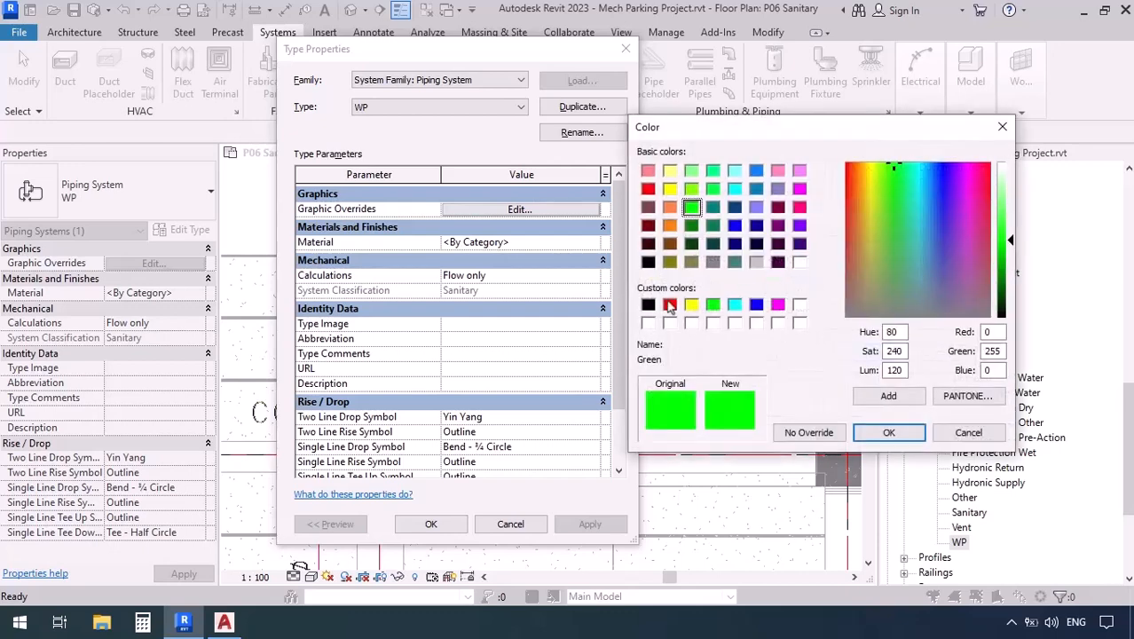
{"action": "left_click", "coordinate": [669, 306]}
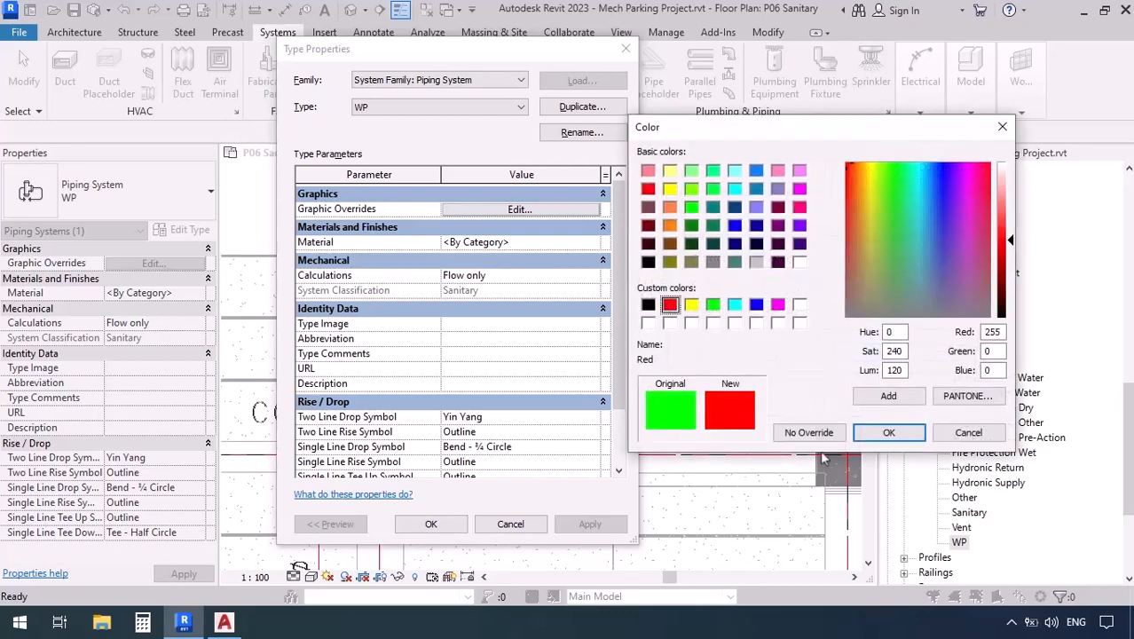
{"action": "left_click", "coordinate": [888, 432]}
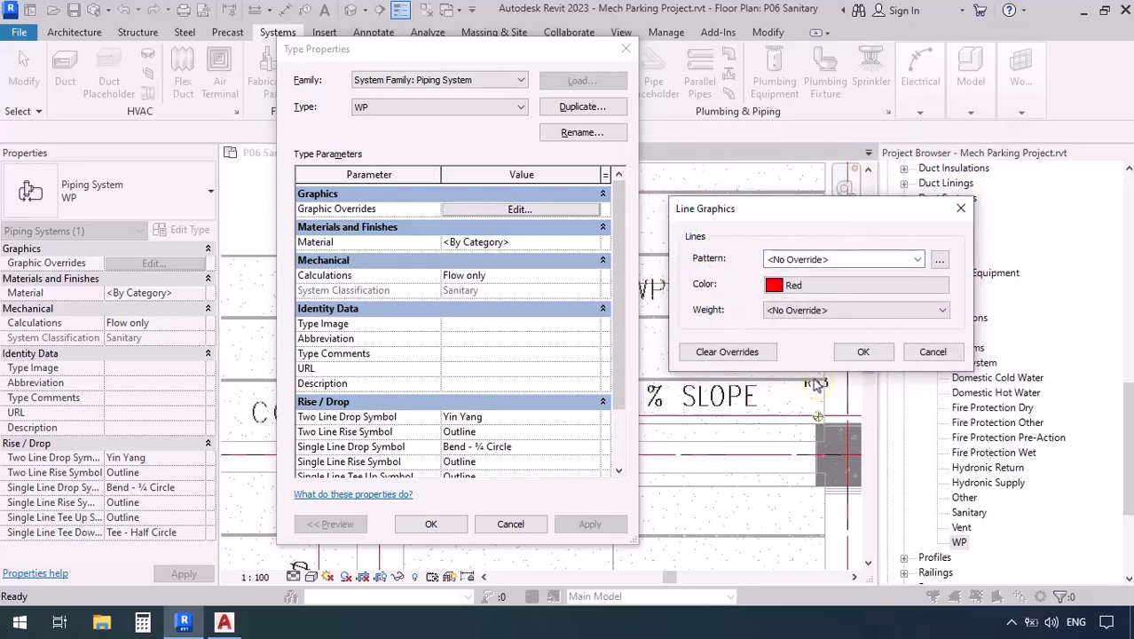
{"action": "left_click", "coordinate": [863, 352]}
{"action": "left_click", "coordinate": [430, 525]}
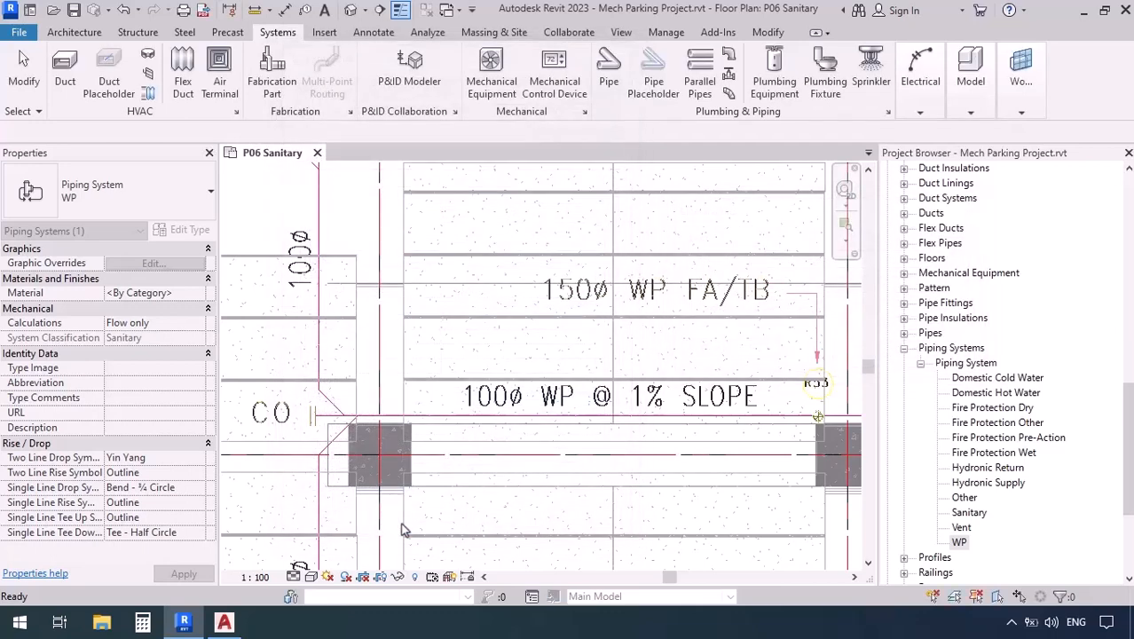
- Start a new PVC pipe with system type WP and a diameter of 100 mm
{"action": "left_click", "coordinate": [603, 89]}
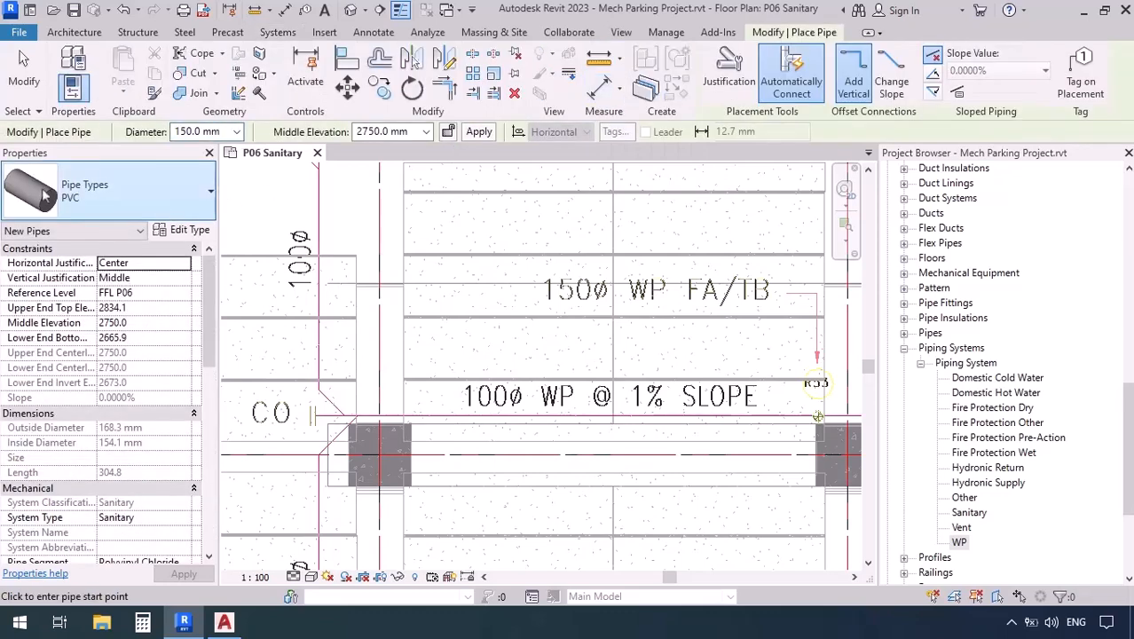
{"action": "left_click", "coordinate": [184, 520]}
{"action": "left_click", "coordinate": [183, 517]}
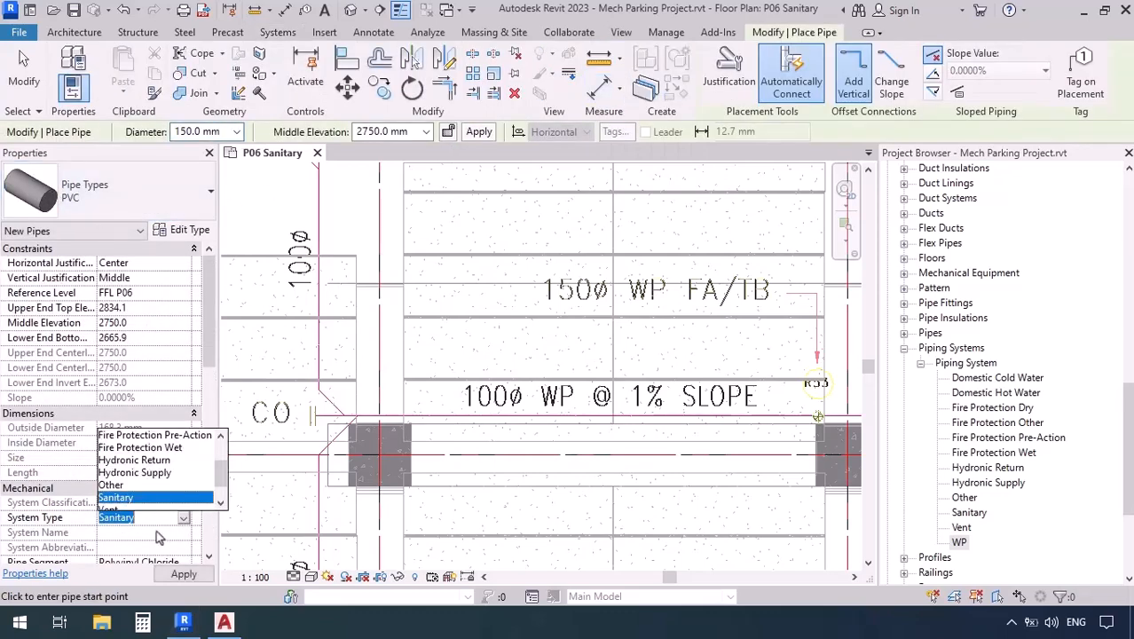
{"action": "scroll", "coordinate": [124, 507], "scroll_direction": "down", "scroll_amount": 1}
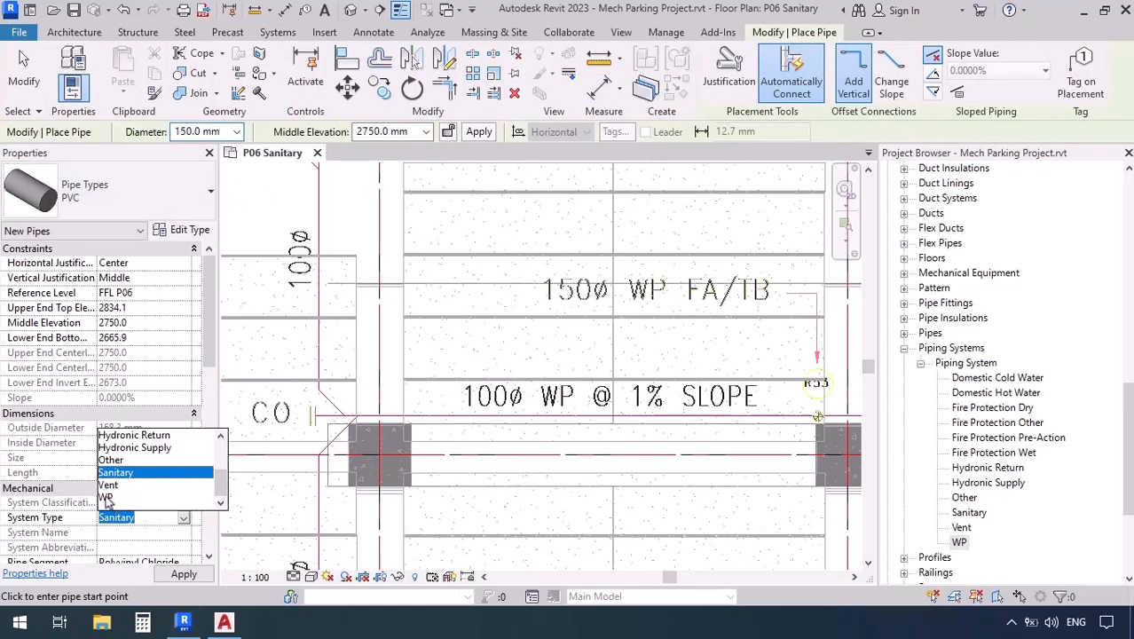
{"action": "left_click", "coordinate": [116, 499]}
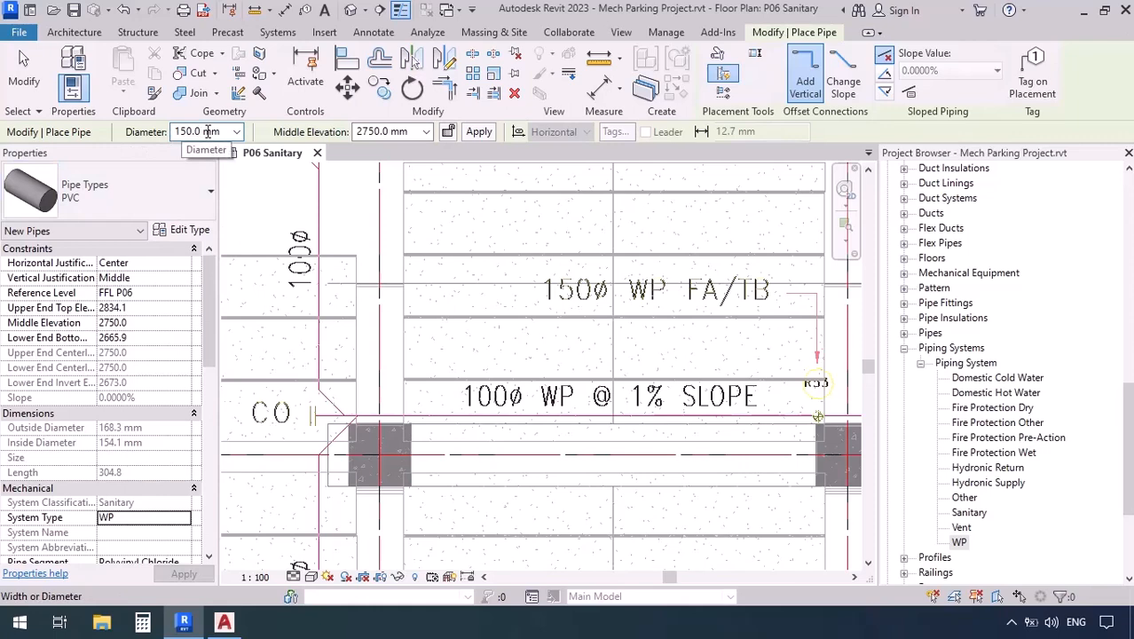
{"action": "left_click", "coordinate": [237, 133]}
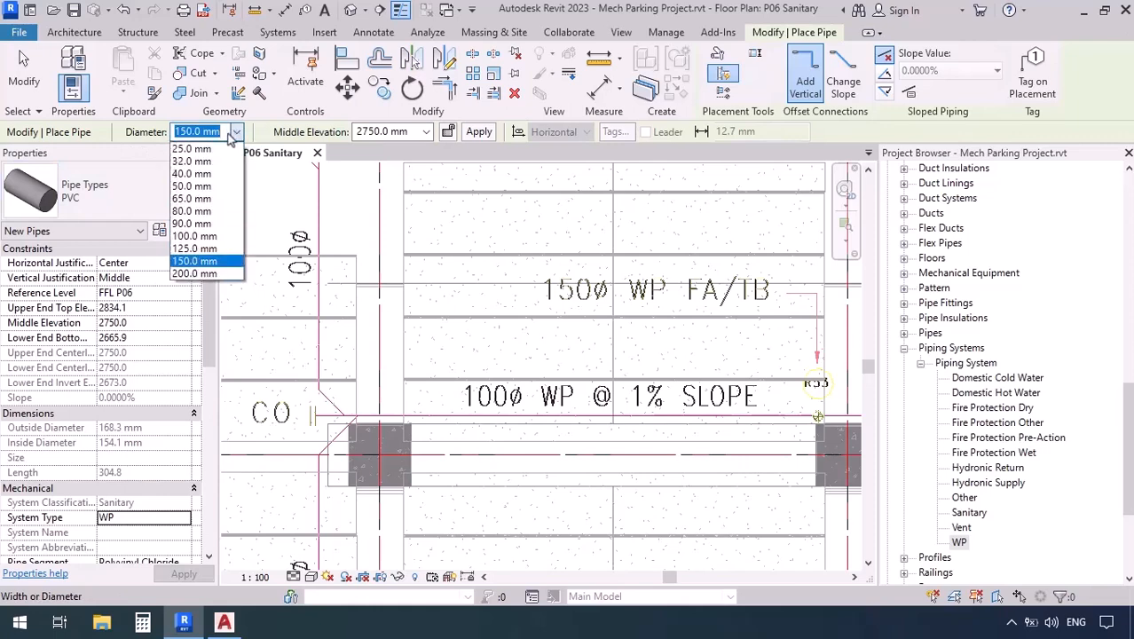
{"action": "left_click", "coordinate": [185, 236]}
- Examine the 100ø WP pipe runs, area drains, cleanouts and slope note around the central parking bays of the plan
{"action": "scroll", "coordinate": [540, 322], "scroll_direction": "down", "scroll_amount": 3}
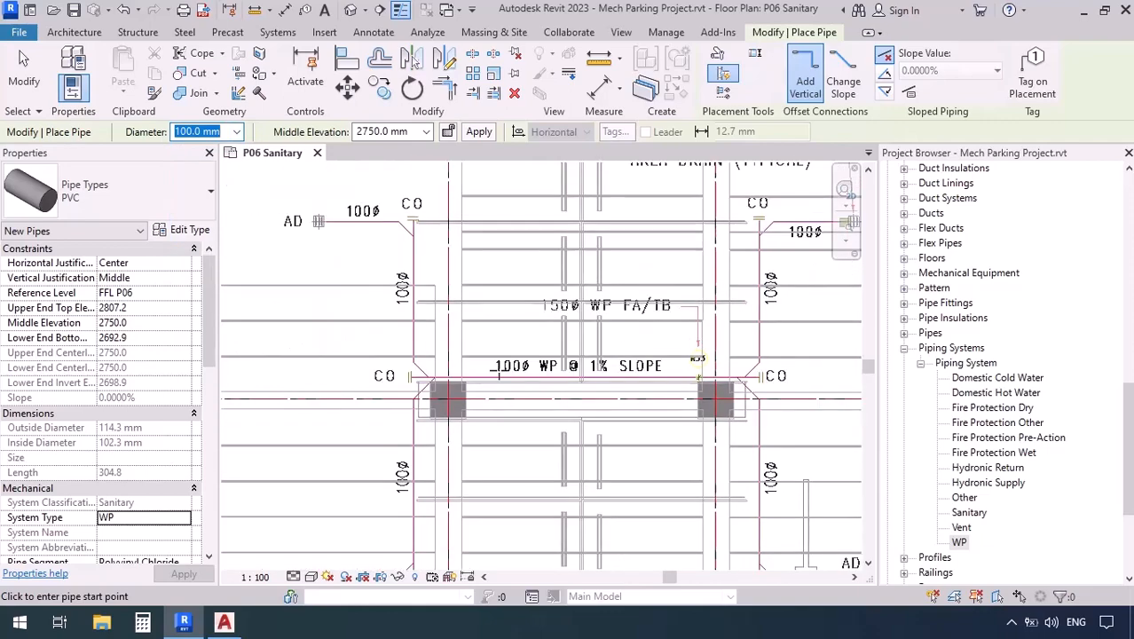
{"action": "scroll", "coordinate": [698, 359], "scroll_direction": "down", "scroll_amount": 2}
{"action": "middle_click_drag", "start_coordinate": [526, 506], "coordinate": [457, 391]}
{"action": "scroll", "coordinate": [452, 387], "scroll_direction": "down", "scroll_amount": 2}
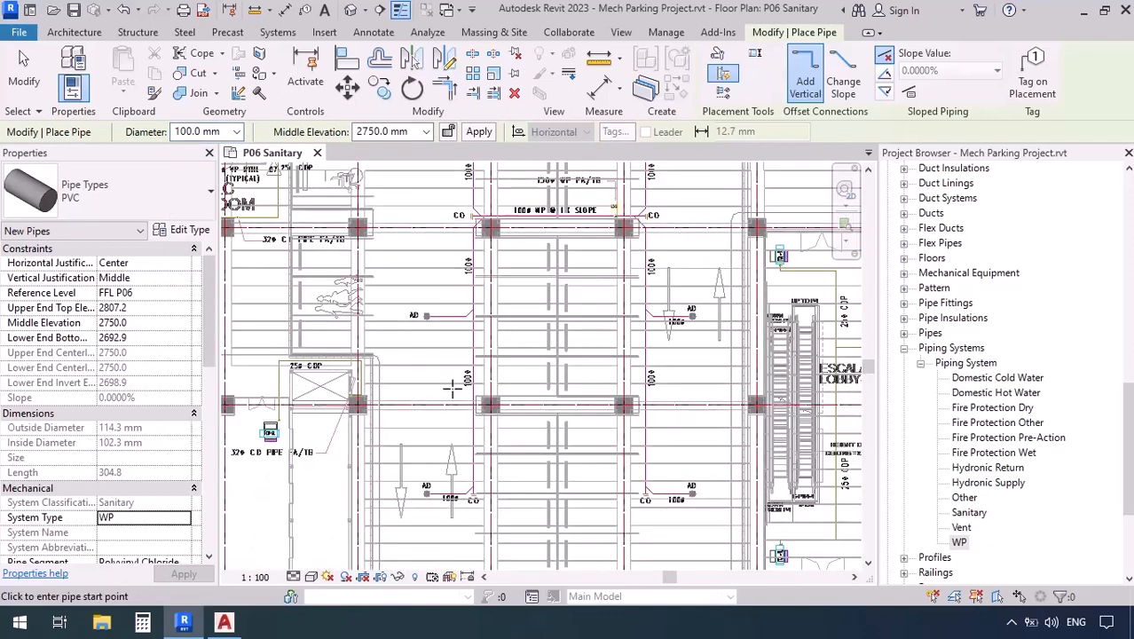
{"action": "scroll", "coordinate": [452, 388], "scroll_direction": "down", "scroll_amount": 2}
{"action": "scroll", "coordinate": [483, 360], "scroll_direction": "up", "scroll_amount": 1}
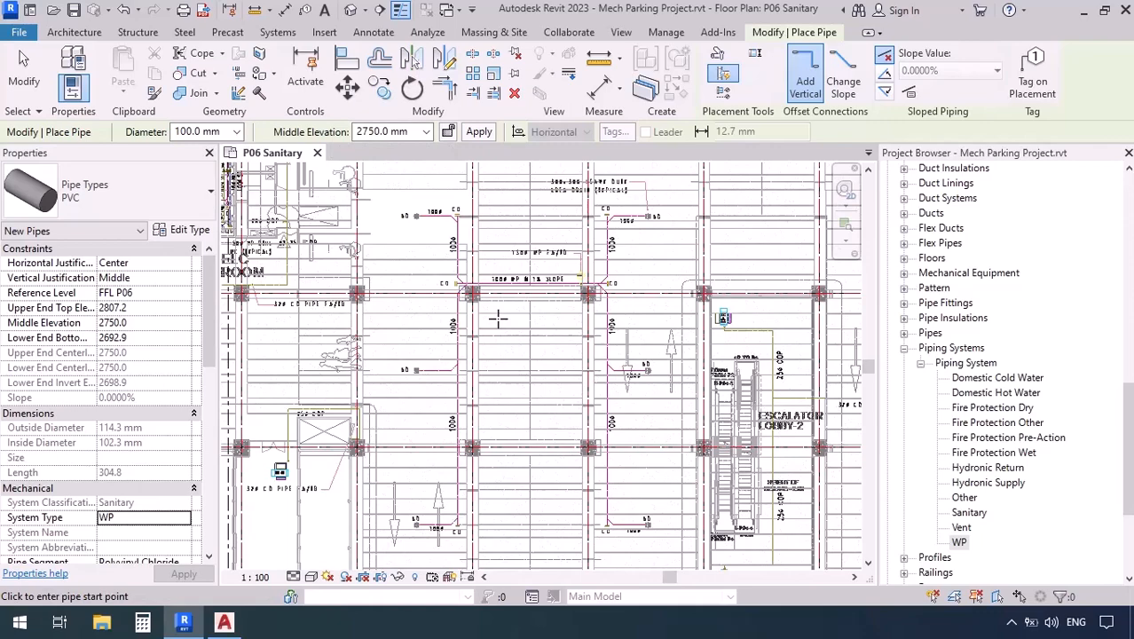
{"action": "scroll", "coordinate": [536, 266], "scroll_direction": "up", "scroll_amount": 5}
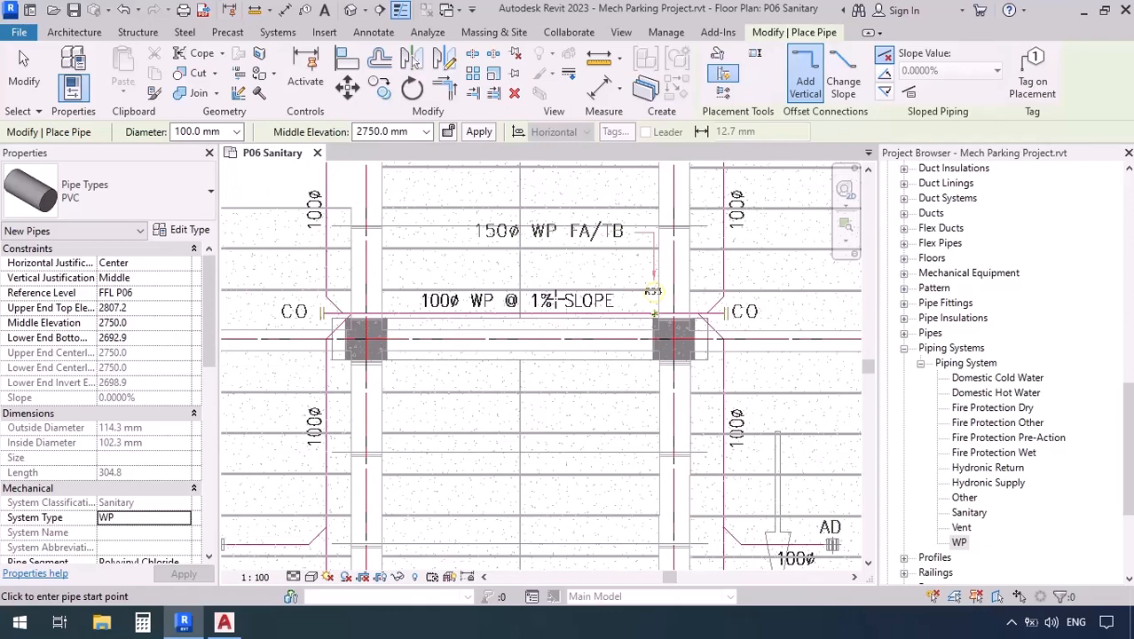
{"action": "scroll", "coordinate": [546, 306], "scroll_direction": "down", "scroll_amount": 4}
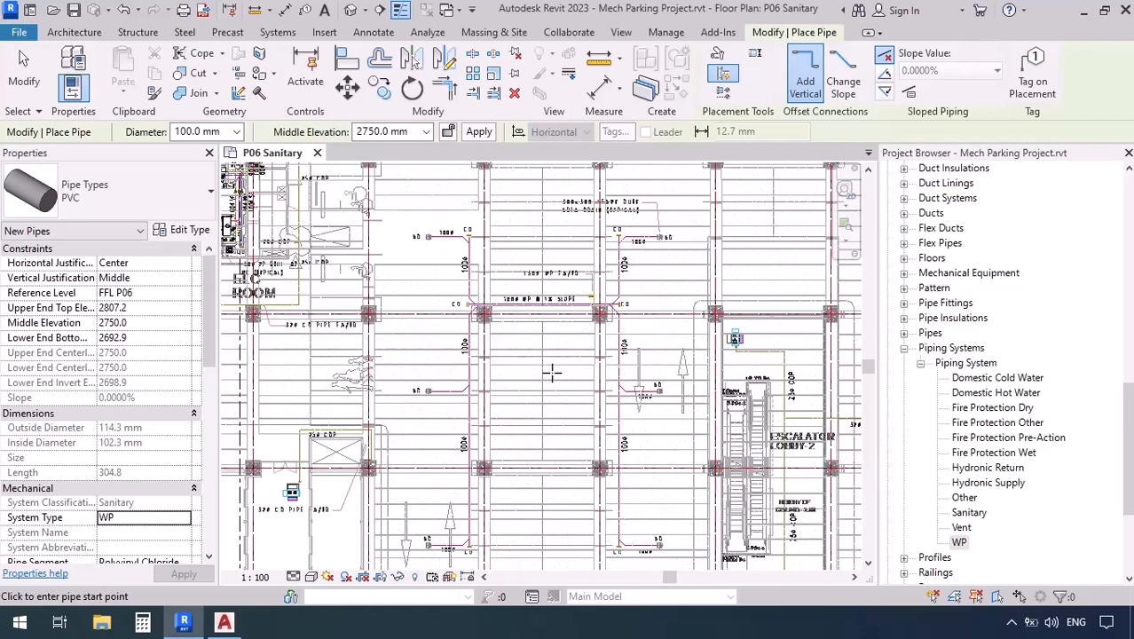
{"action": "scroll", "coordinate": [419, 533], "scroll_direction": "up", "scroll_amount": 2}
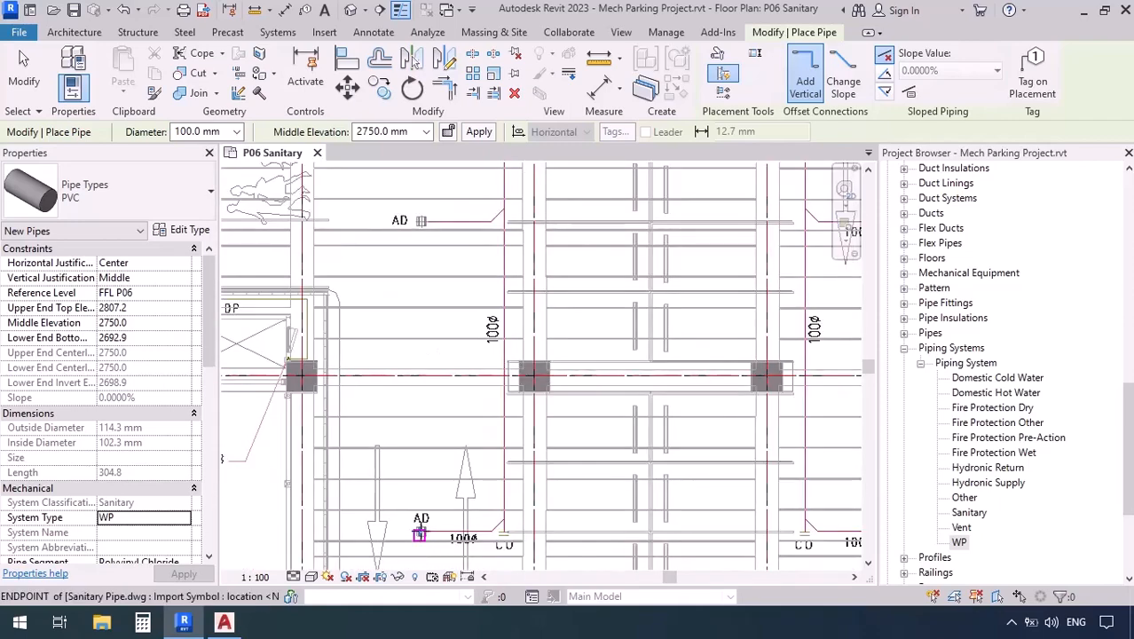
{"action": "scroll", "coordinate": [425, 534], "scroll_direction": "down", "scroll_amount": 1}
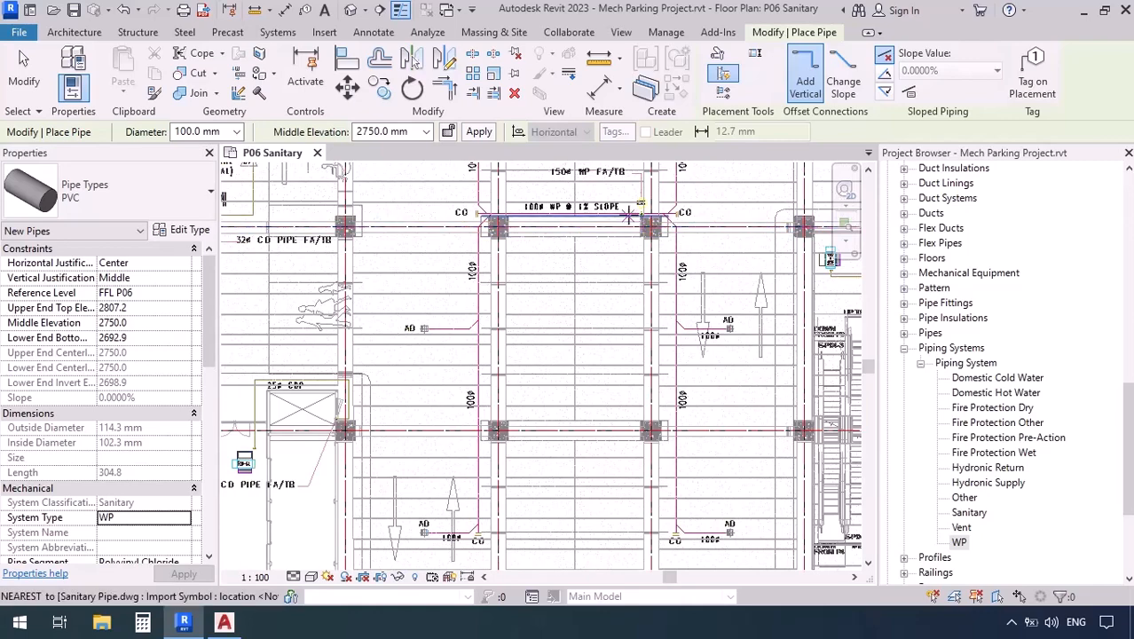
{"action": "scroll", "coordinate": [577, 329], "scroll_direction": "down", "scroll_amount": 1}
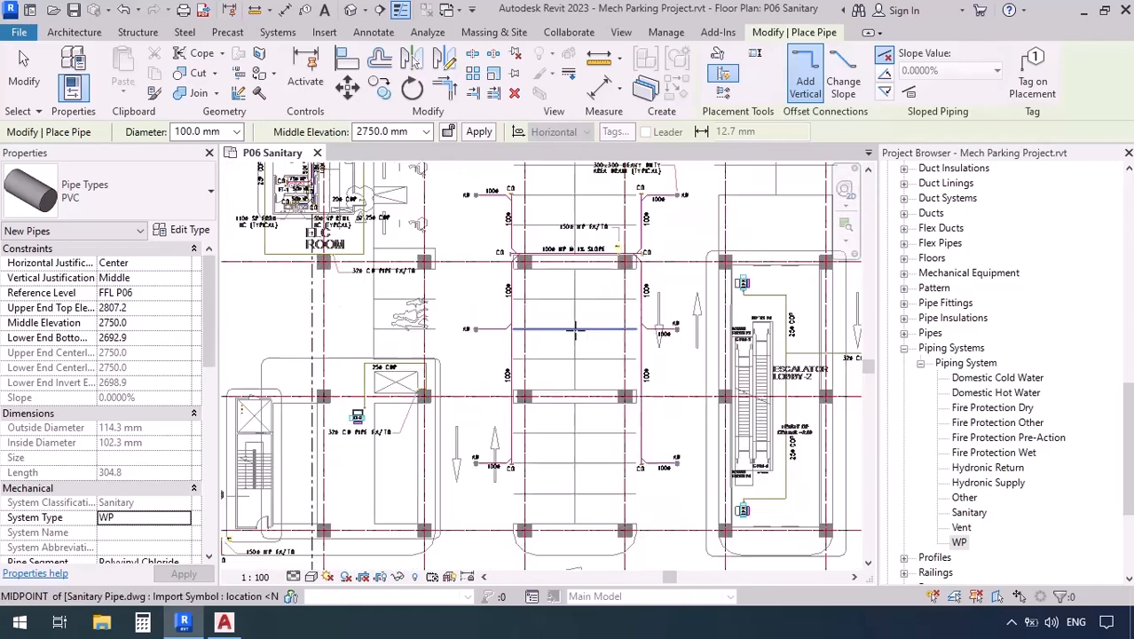
- Draw a vertical building section just left of the left-hand 100ø pipe run, spanning from its upper to lower area drain
{"action": "left_click", "coordinate": [382, 14]}
{"action": "left_click", "coordinate": [503, 218]}
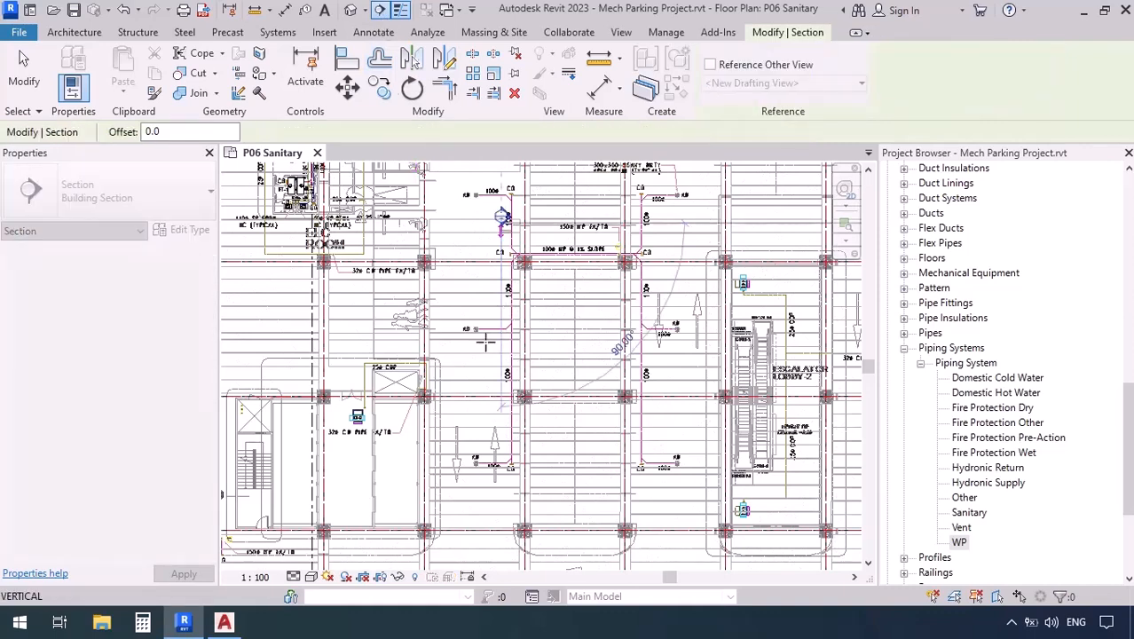
{"action": "left_click", "coordinate": [501, 503]}
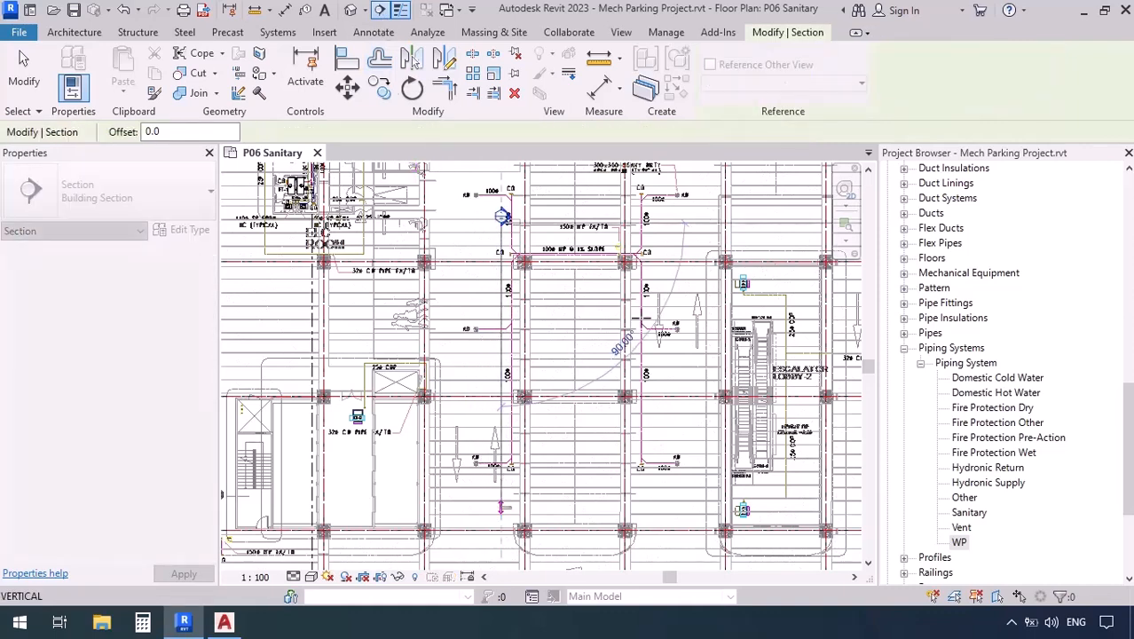
- Set the section's far clip offset to 1000 mm, then extend its depth slightly past the pipe run to about 1268 mm
{"action": "scroll", "coordinate": [563, 325], "scroll_direction": "down", "scroll_amount": 3}
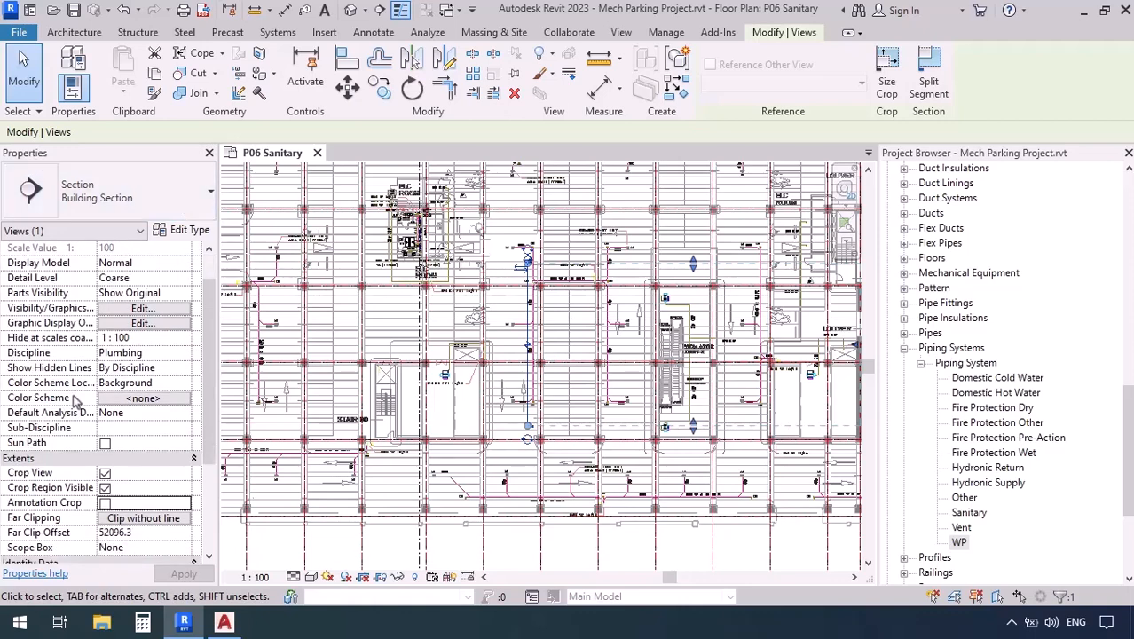
{"action": "scroll", "coordinate": [84, 444], "scroll_direction": "down", "scroll_amount": 3}
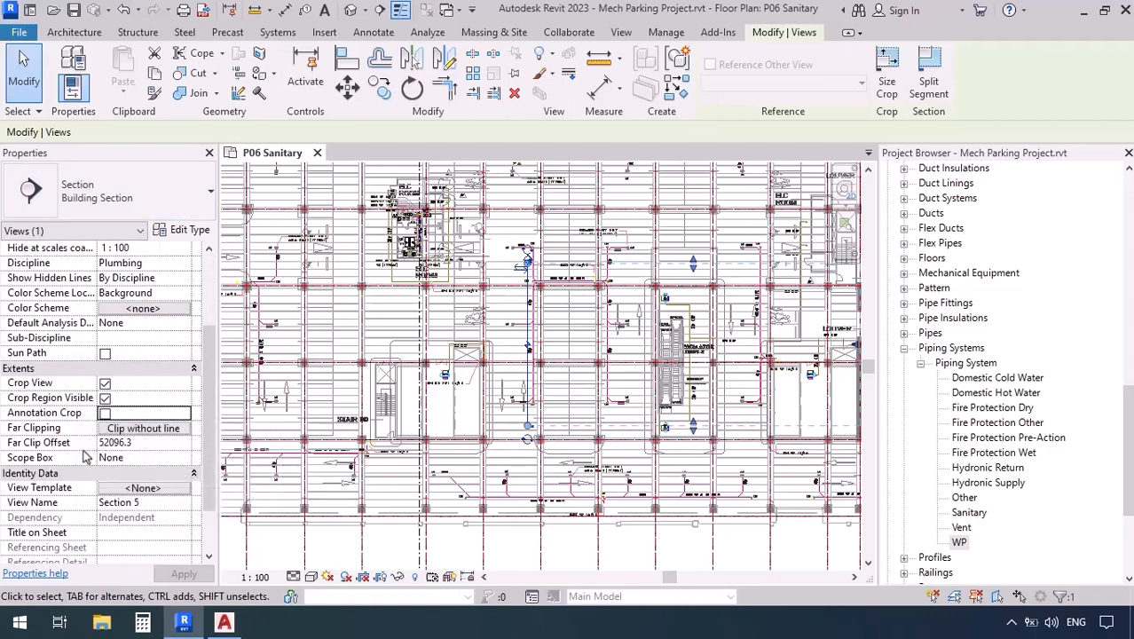
{"action": "left_click", "coordinate": [158, 446]}
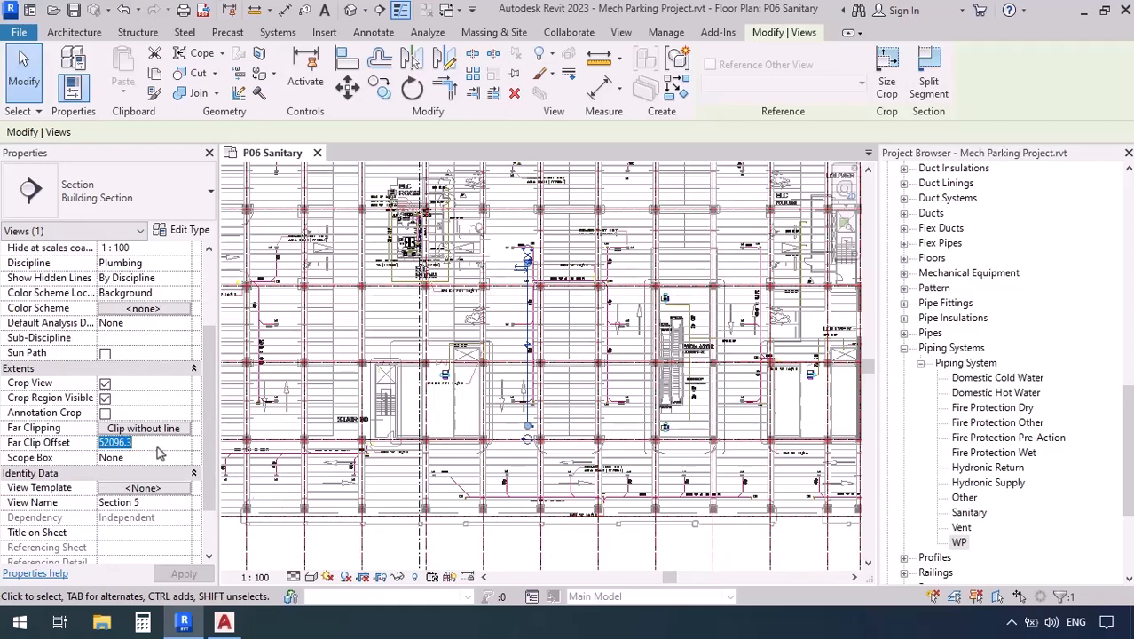
{"action": "type", "text": "1000"}
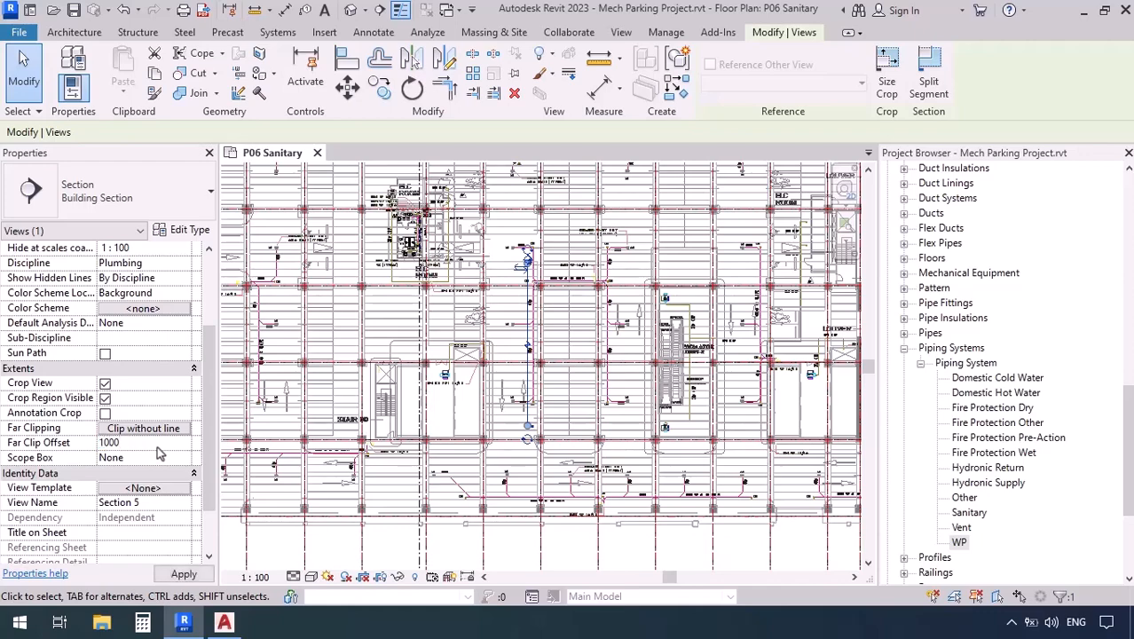
{"action": "key", "text": "Return"}
{"action": "scroll", "coordinate": [573, 404], "scroll_direction": "up", "scroll_amount": 8}
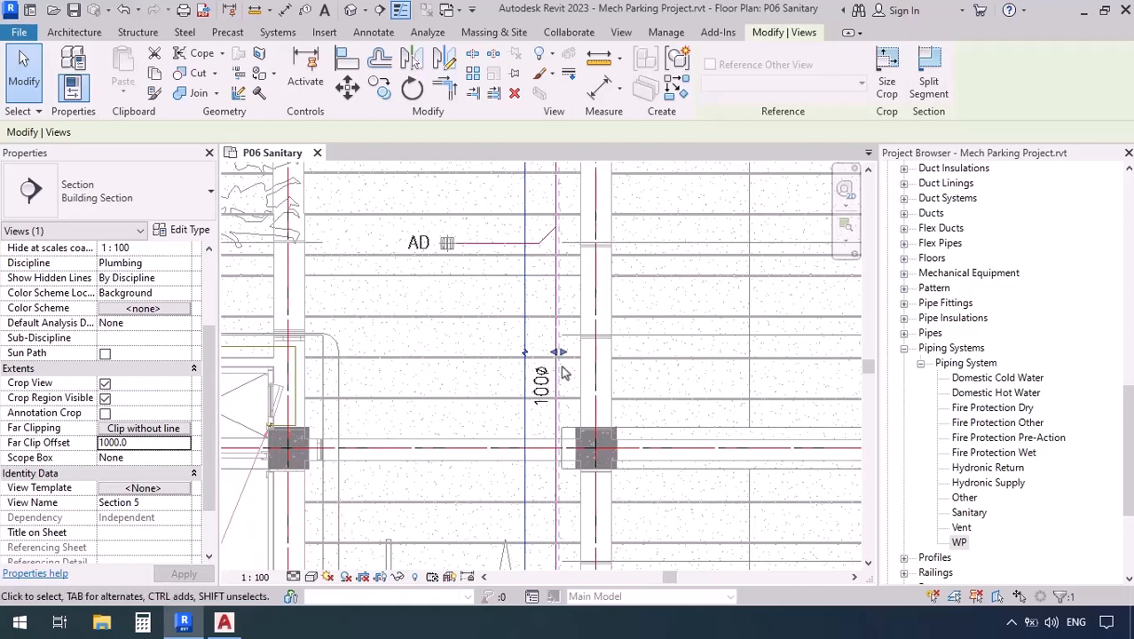
{"action": "left_click_drag", "start_coordinate": [561, 355], "coordinate": [568, 351]}
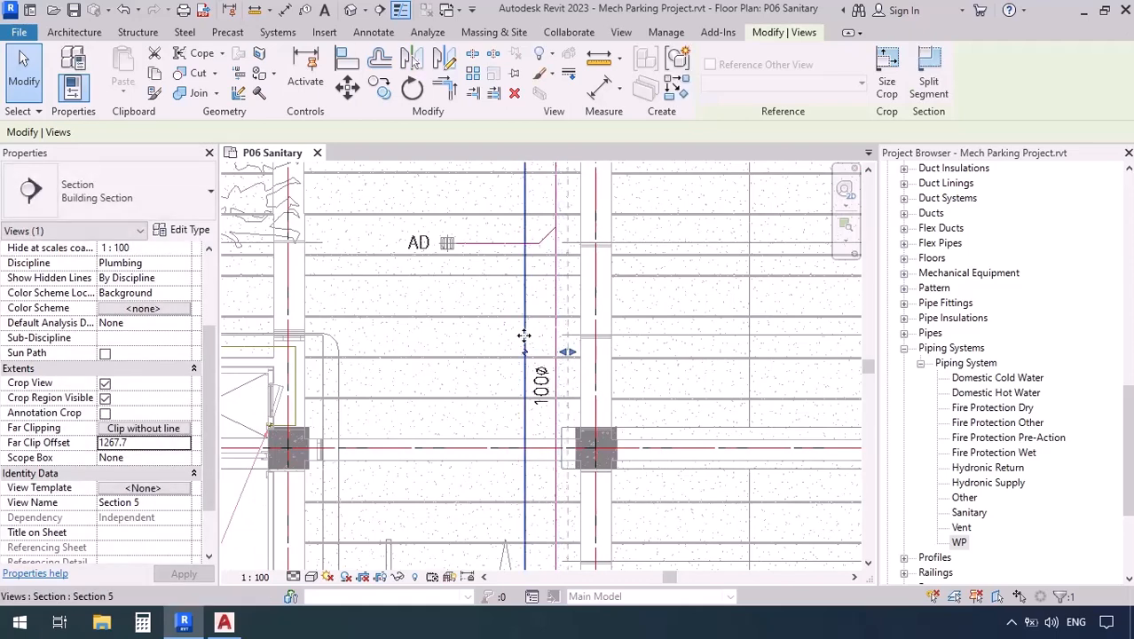
- Go to the new section's view and extend its crop region downward past the TOS-P06 level
{"action": "right_click", "coordinate": [524, 335]}
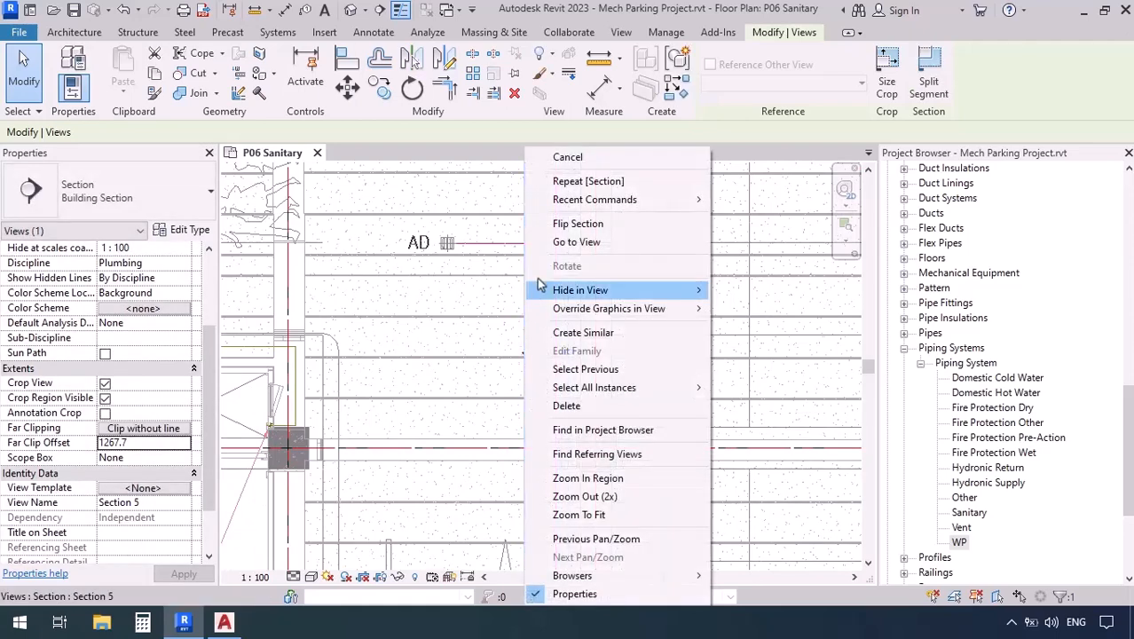
{"action": "left_click", "coordinate": [568, 244]}
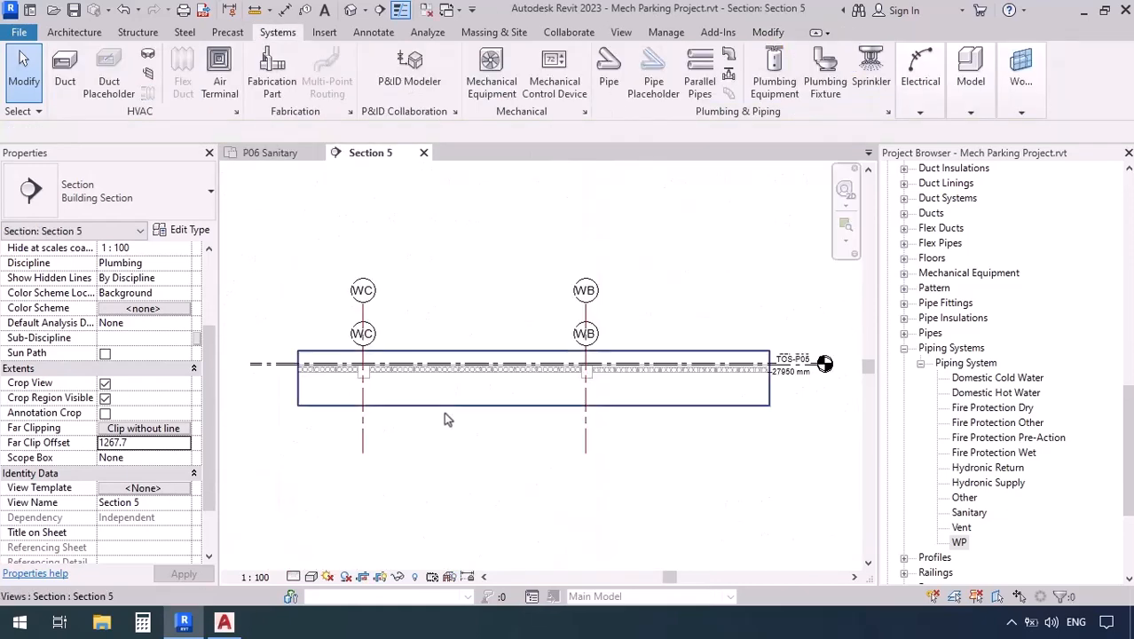
{"action": "left_click", "coordinate": [444, 410]}
{"action": "left_click_drag", "start_coordinate": [533, 406], "coordinate": [534, 474]}
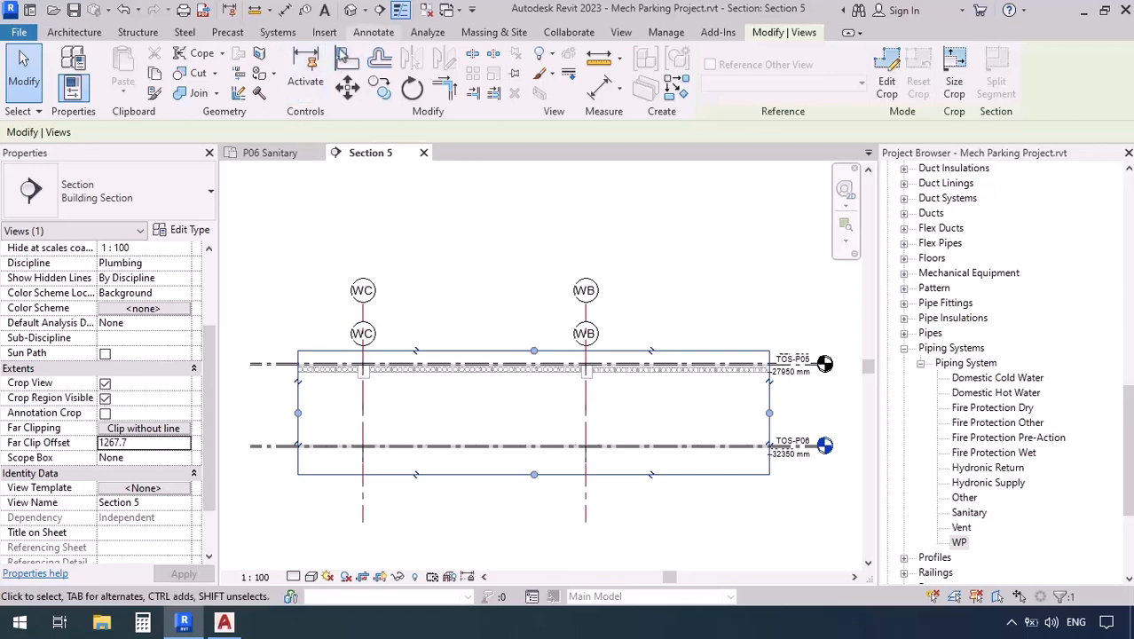
- Sketch a detail line about 19200 mm long beneath the P05 slab, descending slightly from beyond grid WB to beyond grid WC
{"action": "left_click", "coordinate": [371, 33]}
{"action": "left_click", "coordinate": [381, 53]}
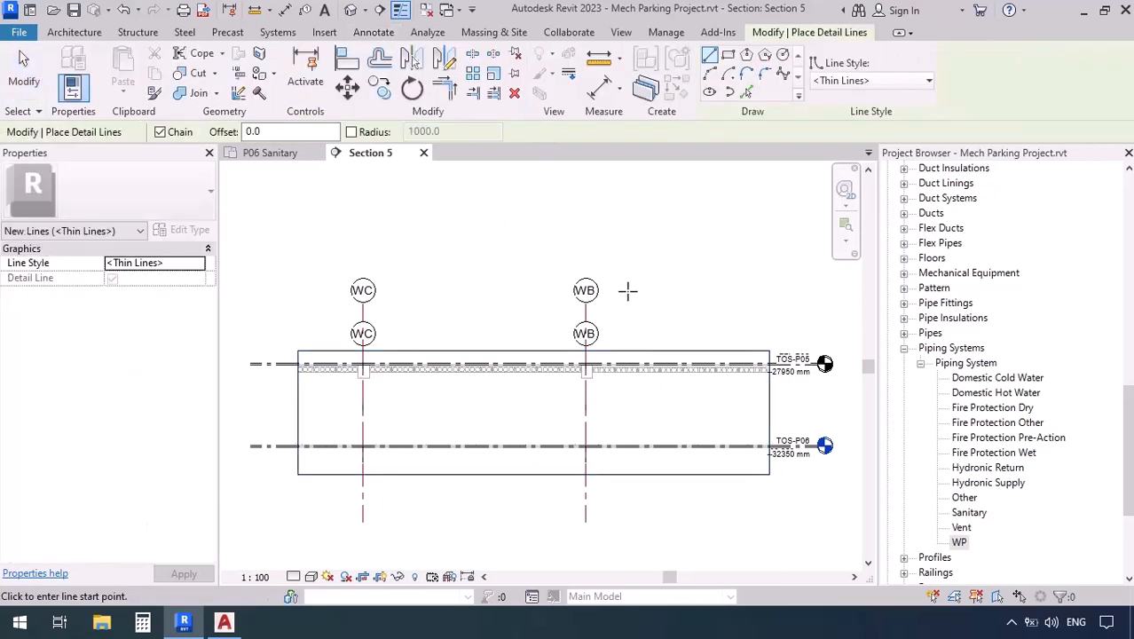
{"action": "scroll", "coordinate": [669, 373], "scroll_direction": "up", "scroll_amount": 1}
{"action": "scroll", "coordinate": [670, 373], "scroll_direction": "up", "scroll_amount": 1}
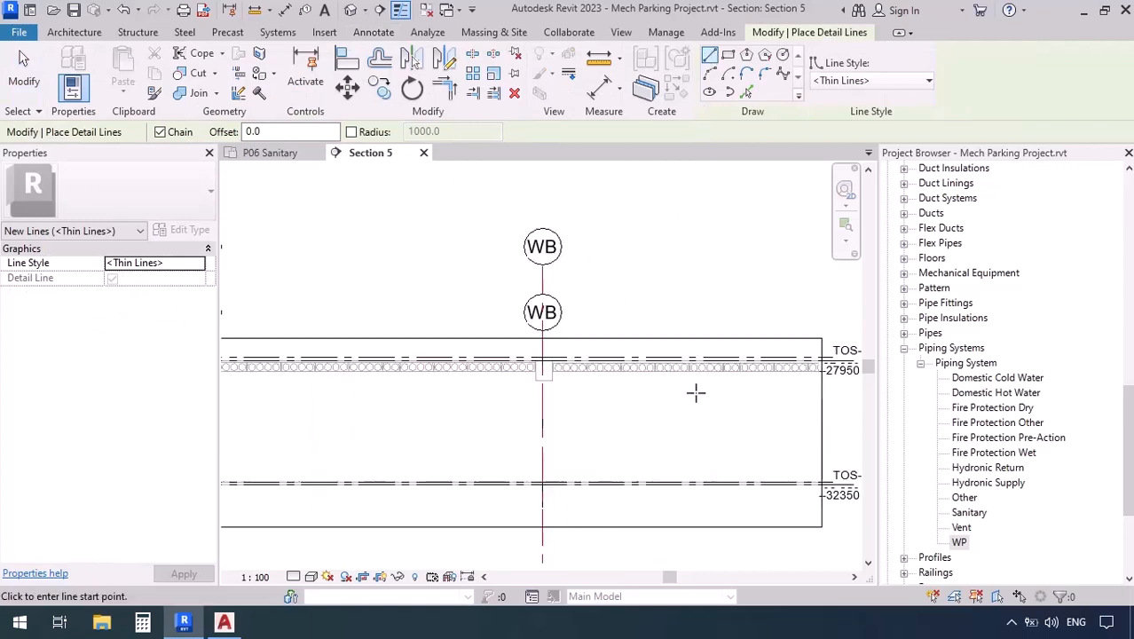
{"action": "scroll", "coordinate": [701, 388], "scroll_direction": "up", "scroll_amount": 2}
{"action": "left_click", "coordinate": [705, 380]}
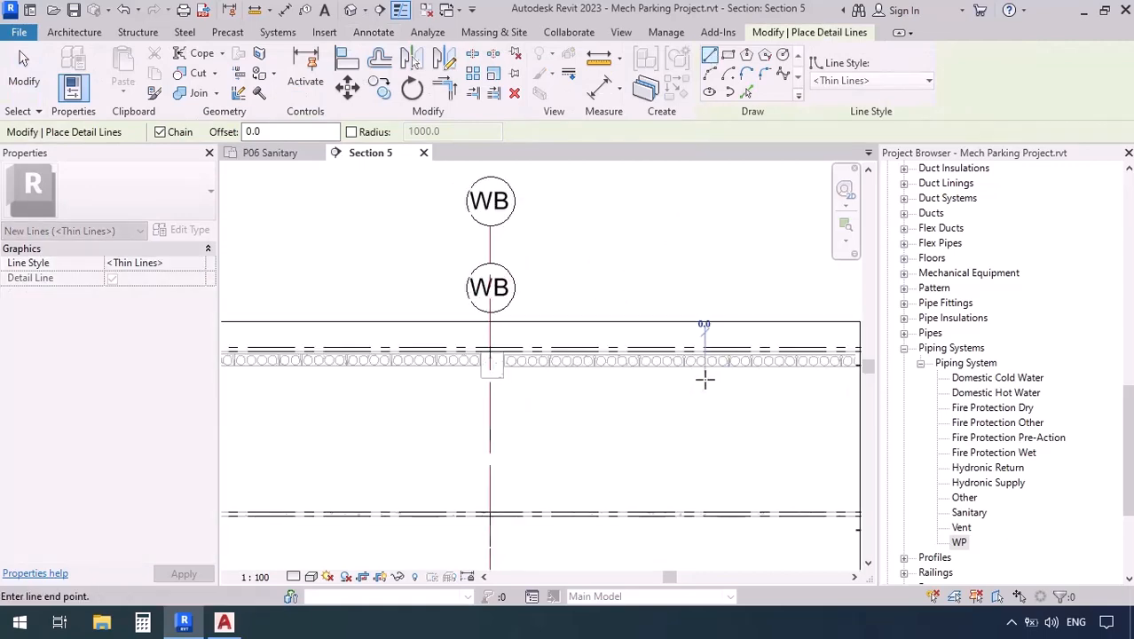
{"action": "scroll", "coordinate": [706, 377], "scroll_direction": "down", "scroll_amount": 1}
{"action": "middle_click_drag", "start_coordinate": [403, 376], "coordinate": [439, 355]}
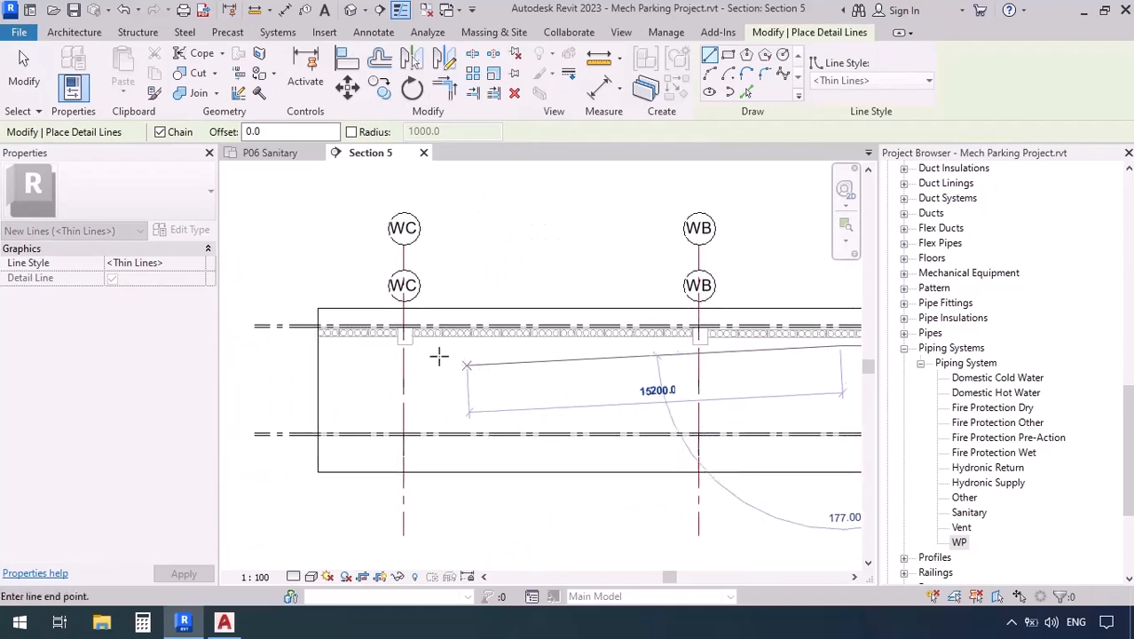
{"action": "left_click", "coordinate": [368, 361]}
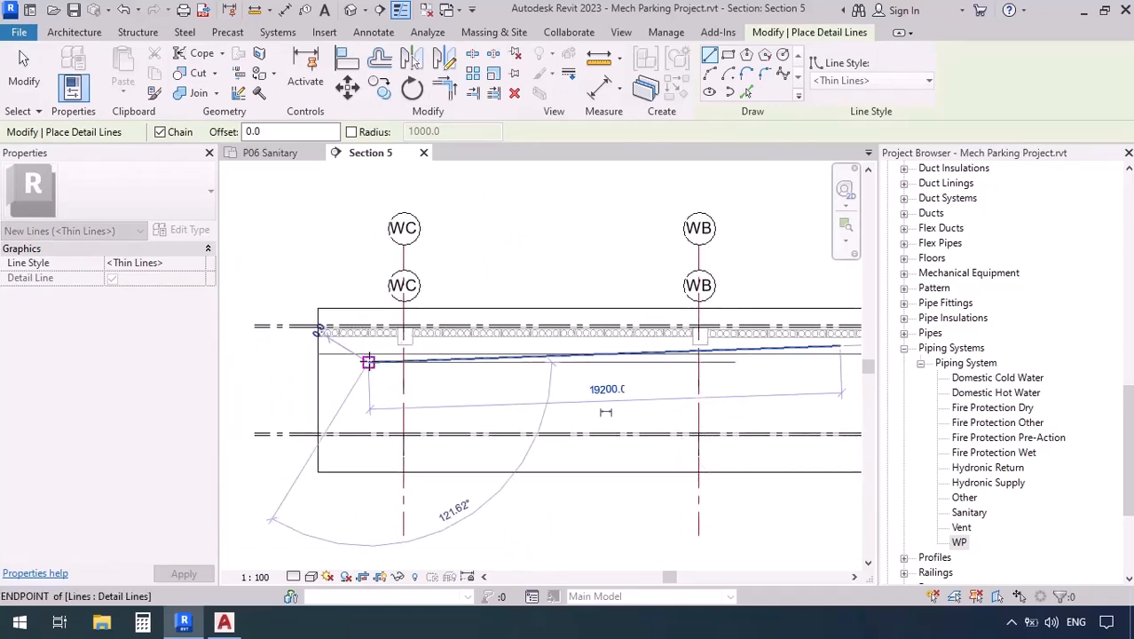
{"action": "key", "text": "Escape"}
{"action": "key", "text": "Escape"}
- Place an aligned dimension from the underside of the beam at grid WB down to the TOS-P06 level
{"action": "scroll", "coordinate": [369, 362], "scroll_direction": "down", "scroll_amount": 1}
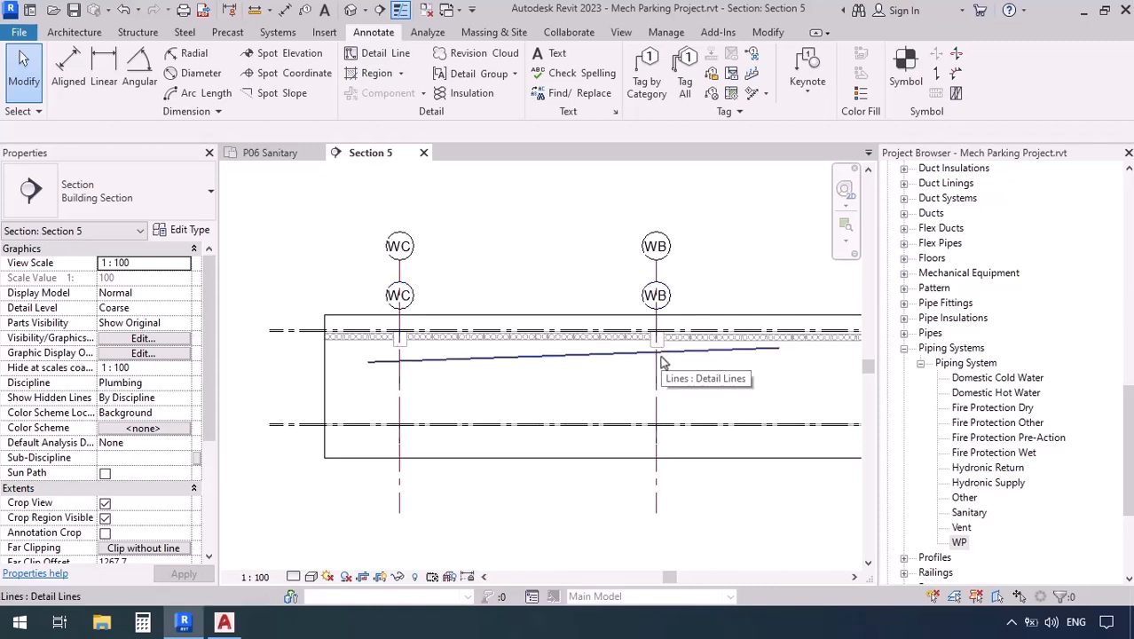
{"action": "left_click", "coordinate": [285, 10]}
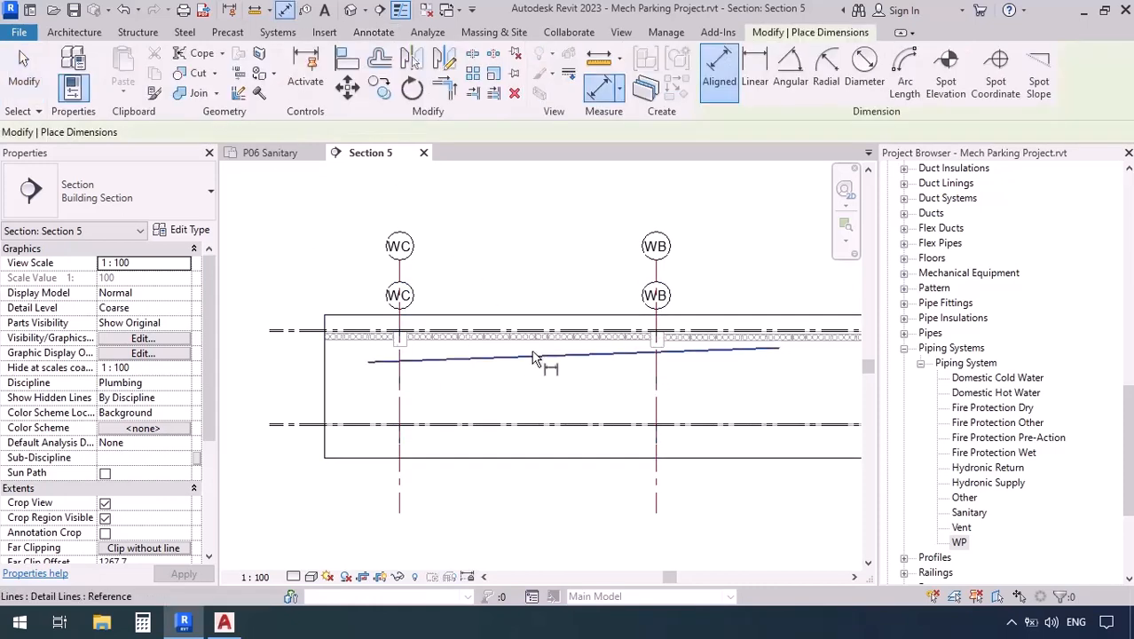
{"action": "scroll", "coordinate": [657, 360], "scroll_direction": "up", "scroll_amount": 5}
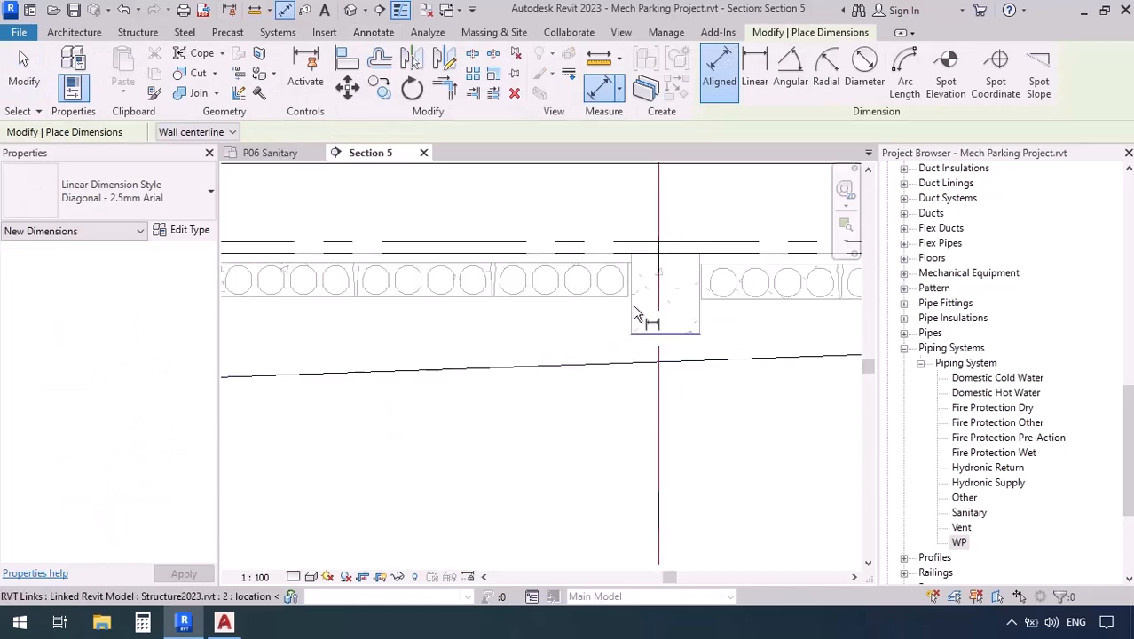
{"action": "left_click", "coordinate": [638, 332]}
{"action": "scroll", "coordinate": [593, 271], "scroll_direction": "down", "scroll_amount": 4}
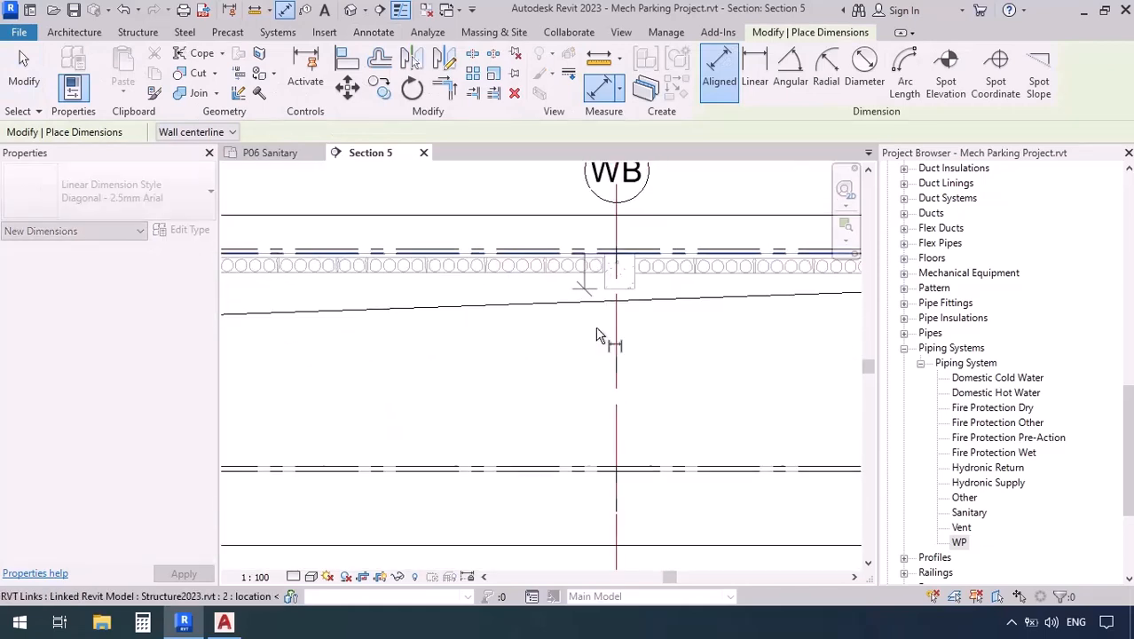
{"action": "left_click", "coordinate": [600, 469]}
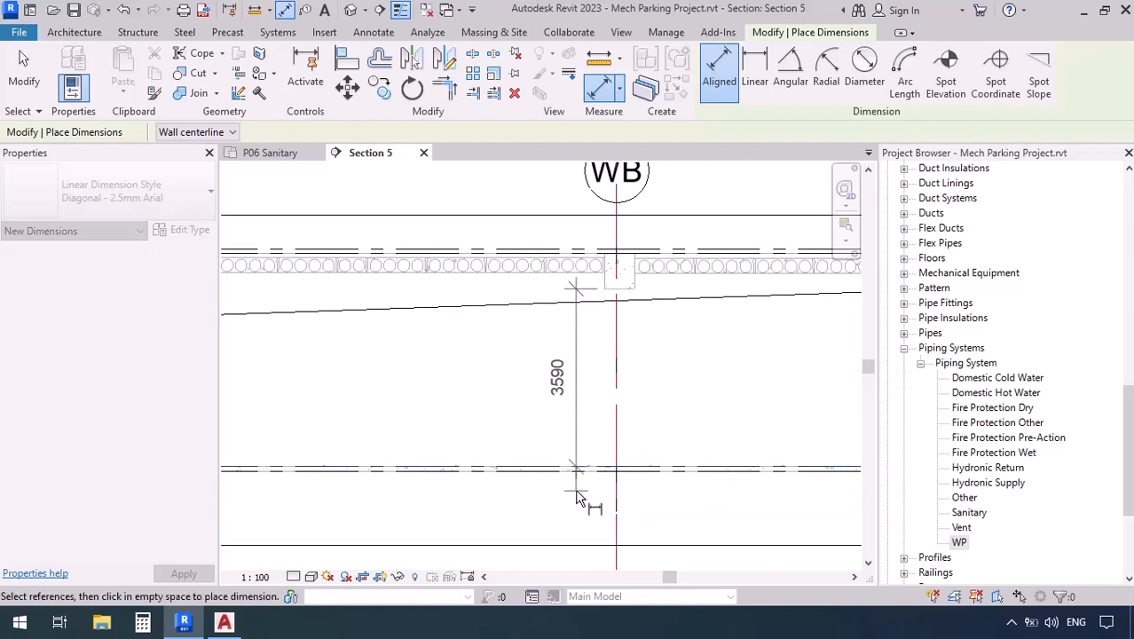
{"action": "left_click", "coordinate": [575, 435]}
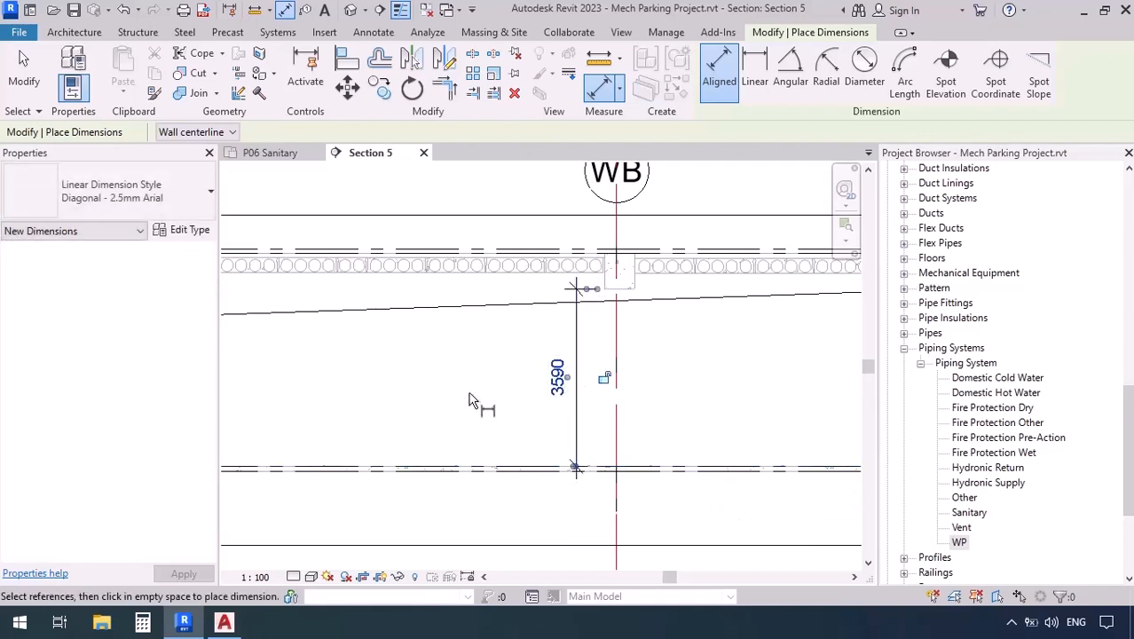
{"action": "key", "text": "Escape"}
{"action": "key", "text": "Escape"}
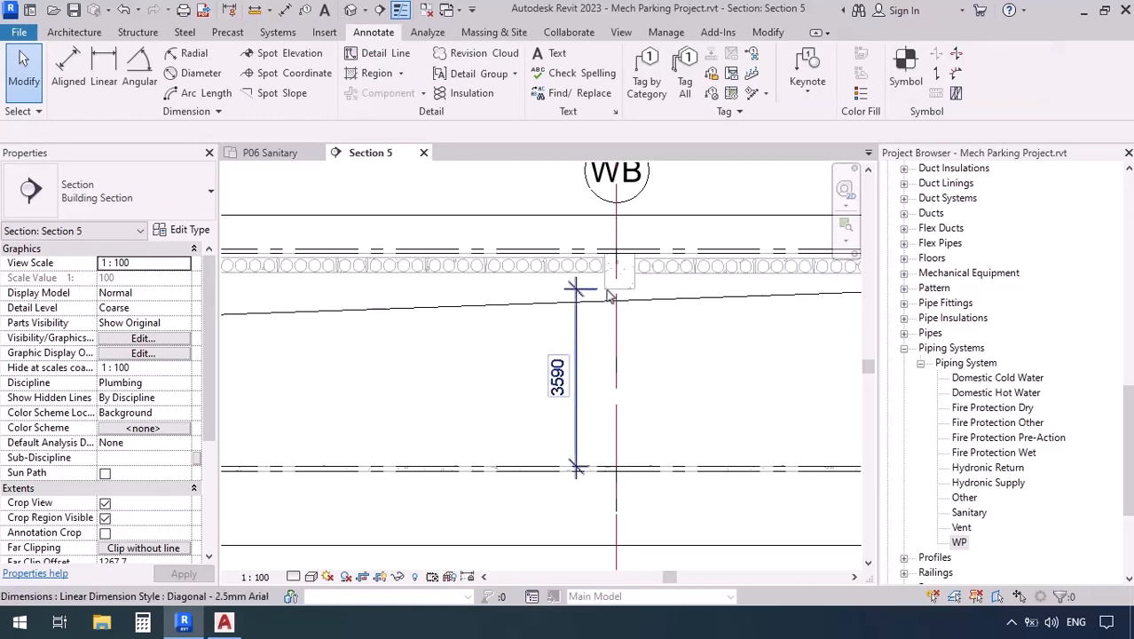
- Return to the P06 Sanitary plan and start a 100 mm WP pipe with its middle elevation set to 3590 mm
{"action": "scroll", "coordinate": [627, 298], "scroll_direction": "down", "scroll_amount": 3}
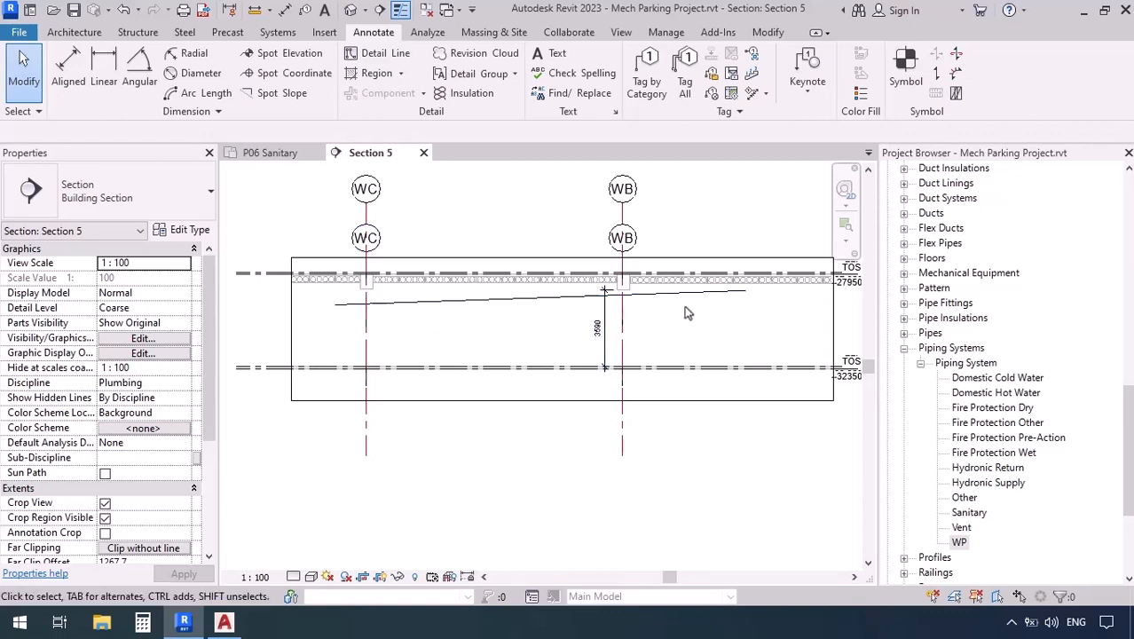
{"action": "scroll", "coordinate": [684, 305], "scroll_direction": "up", "scroll_amount": 3}
{"action": "middle_click_drag", "start_coordinate": [577, 305], "coordinate": [547, 312]}
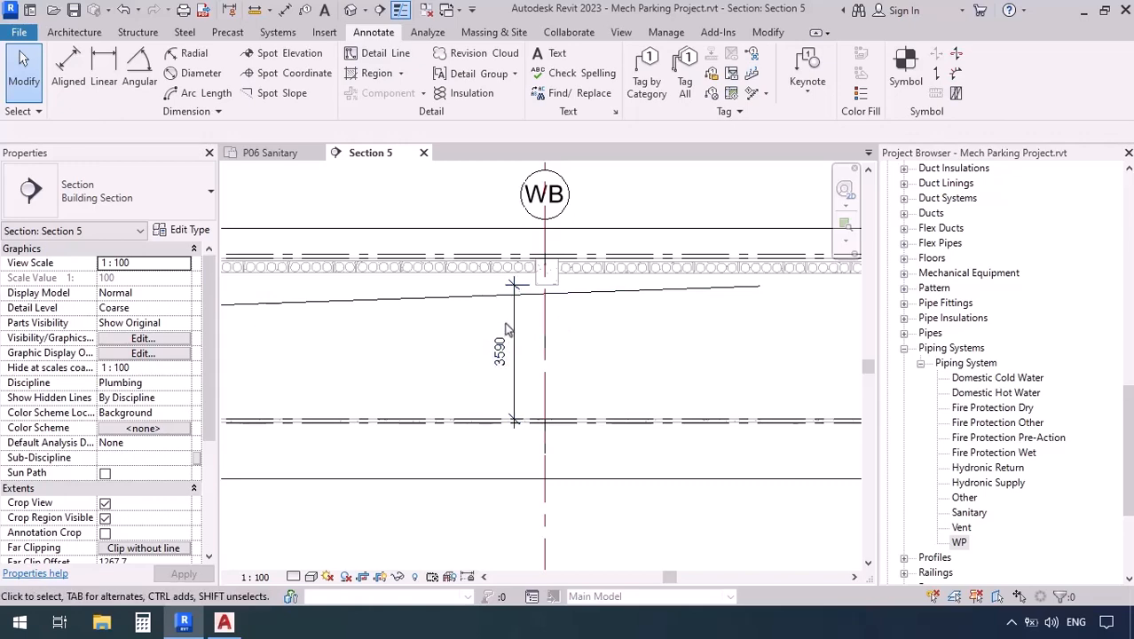
{"action": "left_click", "coordinate": [256, 154]}
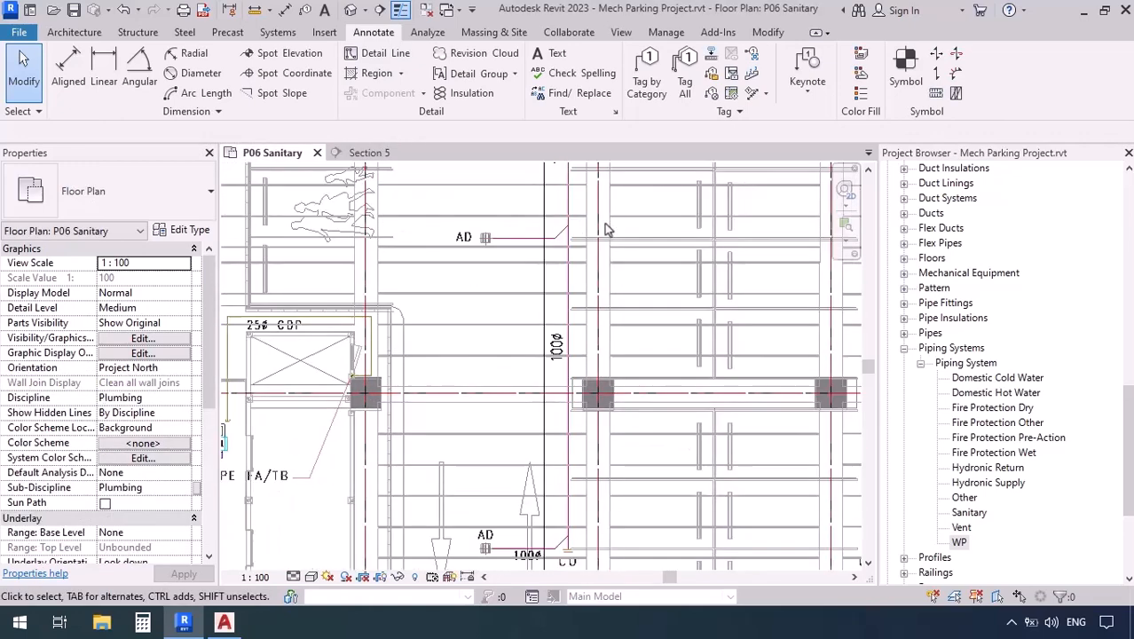
{"action": "scroll", "coordinate": [605, 229], "scroll_direction": "down", "scroll_amount": 3}
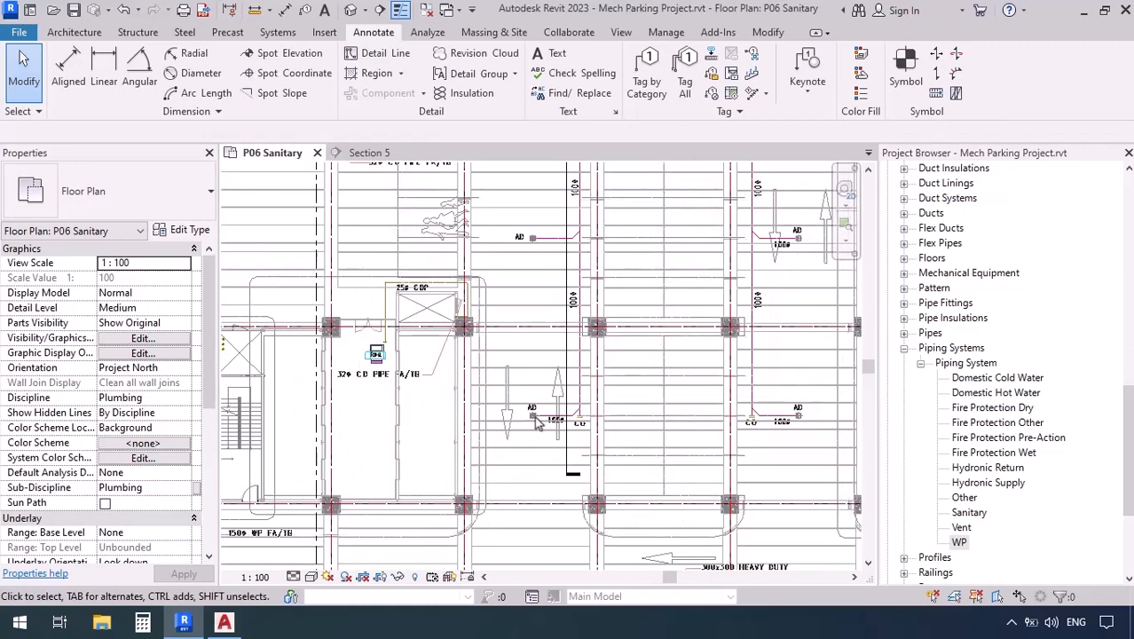
{"action": "scroll", "coordinate": [536, 423], "scroll_direction": "down", "scroll_amount": 2}
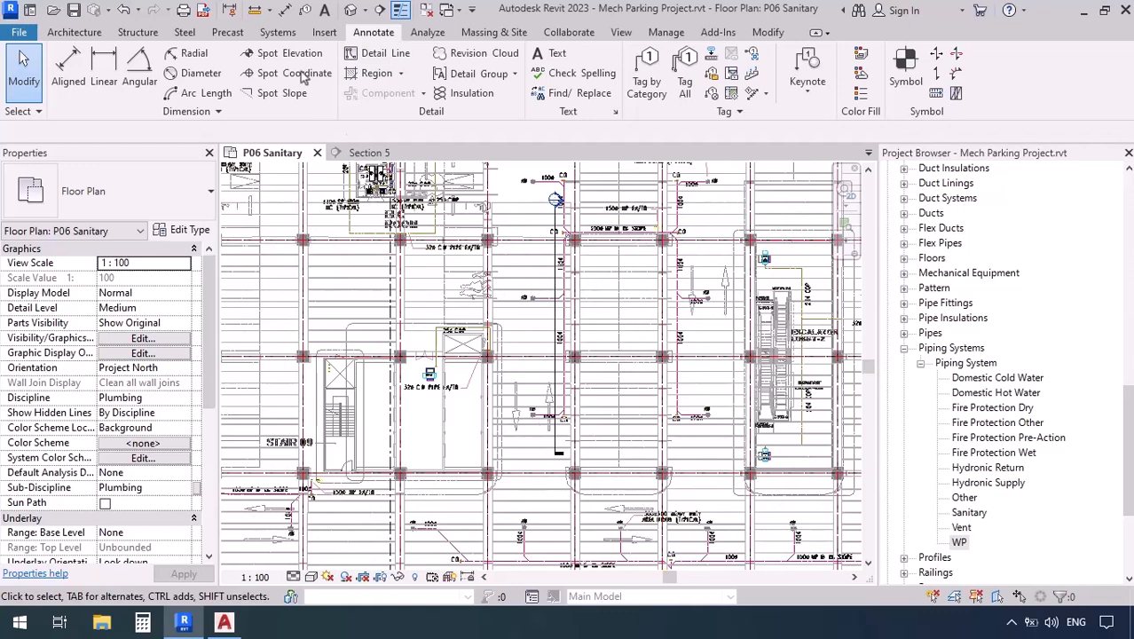
{"action": "left_click", "coordinate": [277, 33]}
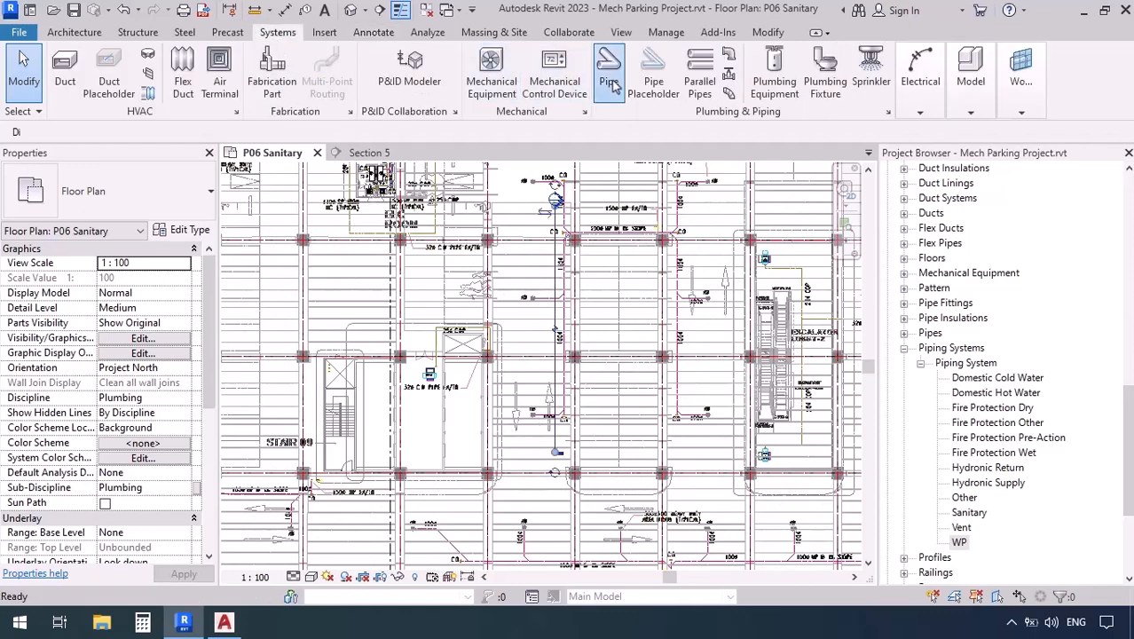
{"action": "left_click", "coordinate": [608, 71]}
{"action": "left_click", "coordinate": [366, 131]}
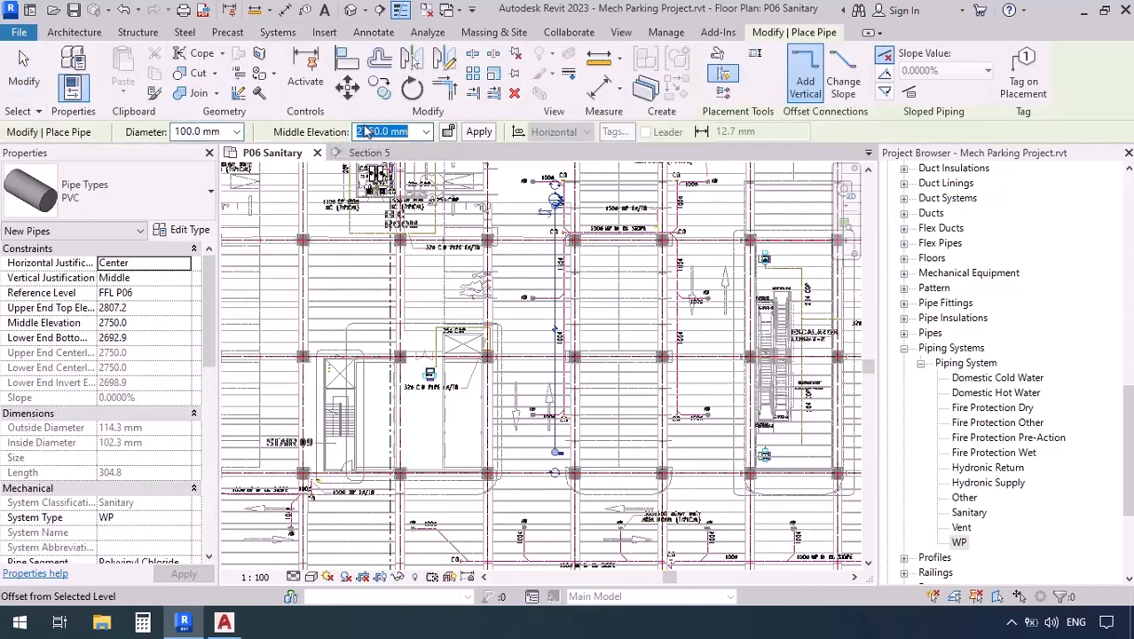
{"action": "type", "text": "3590"}
{"action": "key", "text": "Return"}
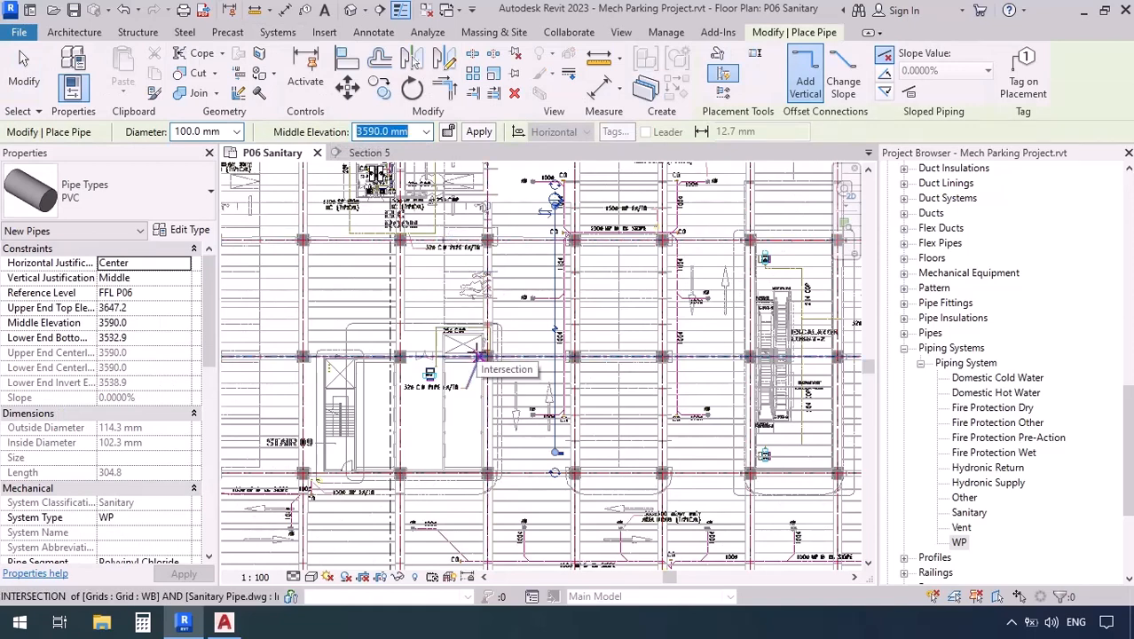
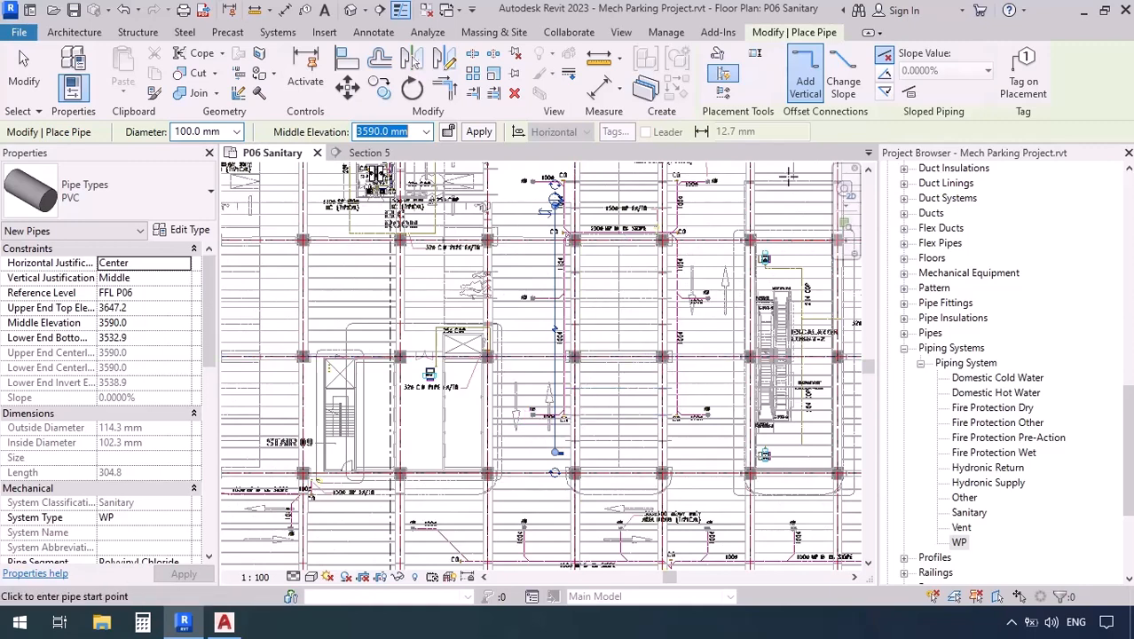
- Make the new pipe slope downward with a slope value of 1.0000%
{"action": "left_click", "coordinate": [886, 95]}
{"action": "left_click", "coordinate": [927, 75]}
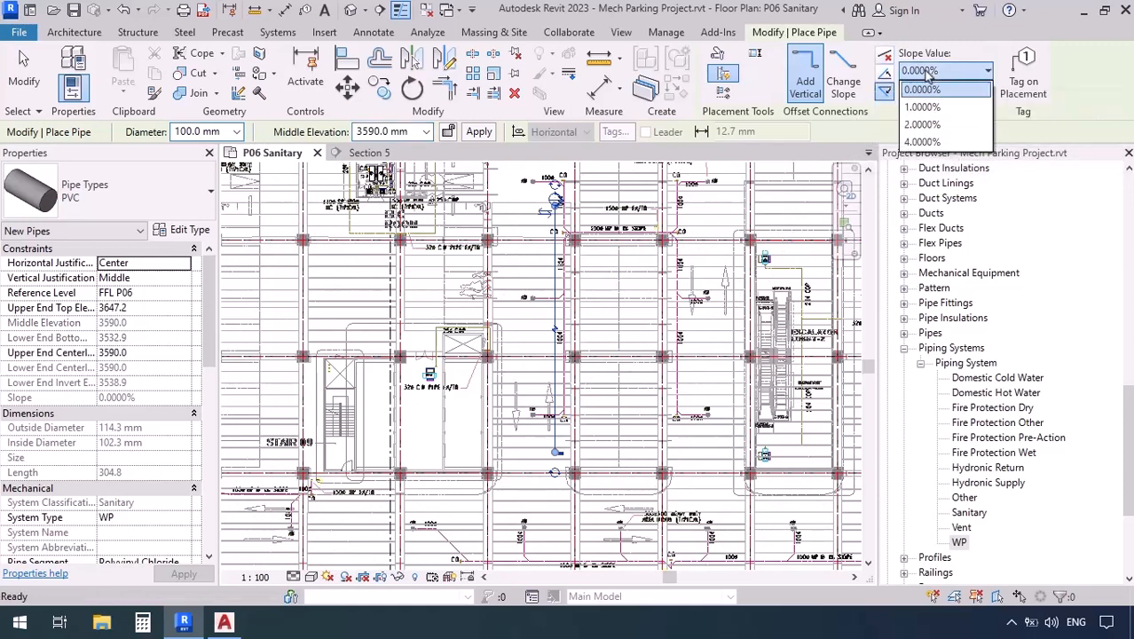
{"action": "left_click", "coordinate": [923, 107]}
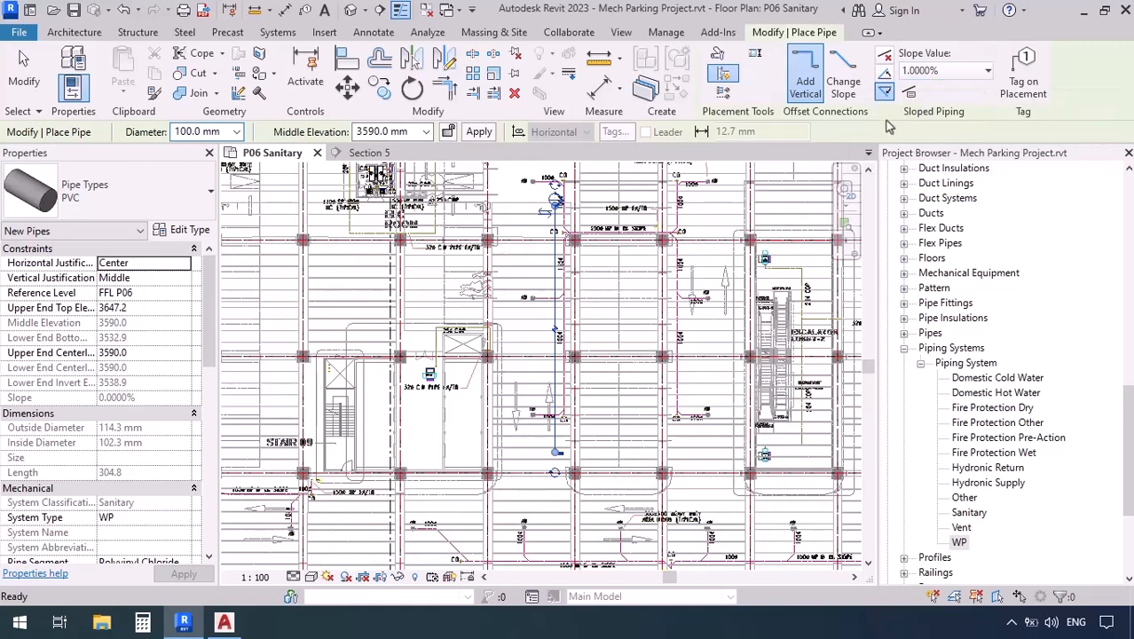
{"action": "left_click", "coordinate": [923, 73]}
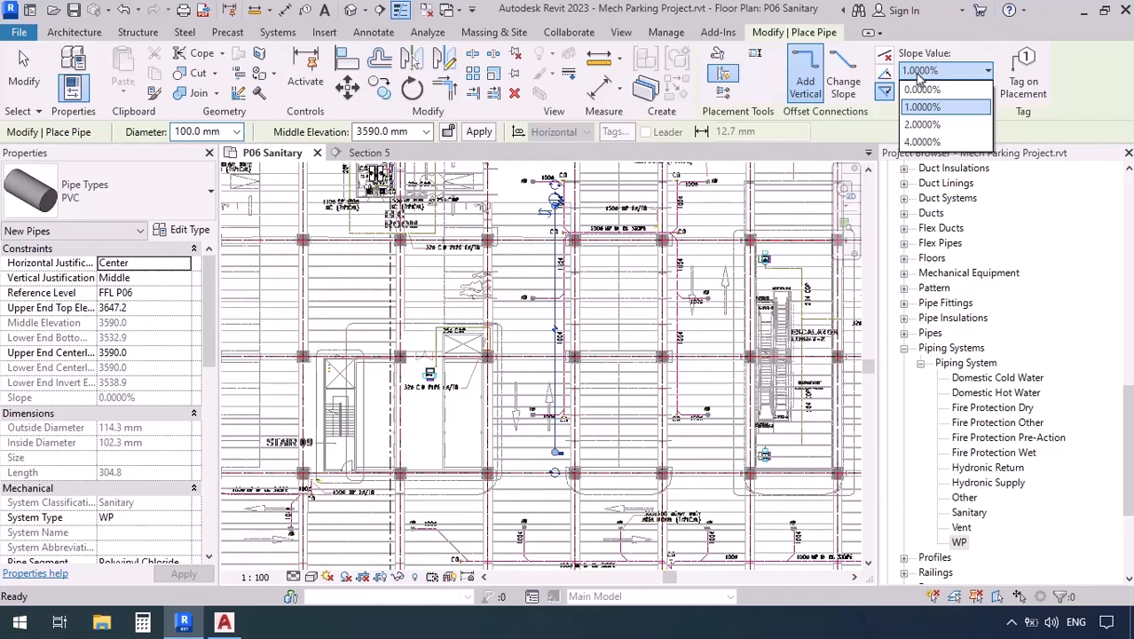
{"action": "left_click", "coordinate": [924, 106]}
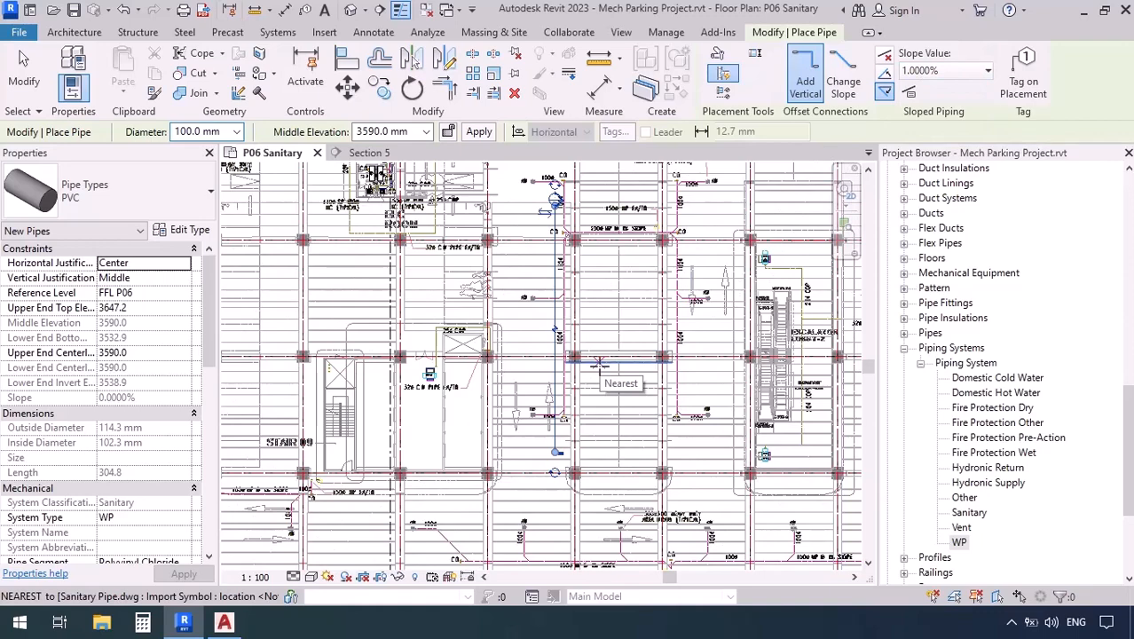
- Add a 0.5% slope value to the pipe slopes in the Mechanical Settings and review the pipe's available slope values
{"action": "key", "text": "m"}
{"action": "key", "text": "s"}
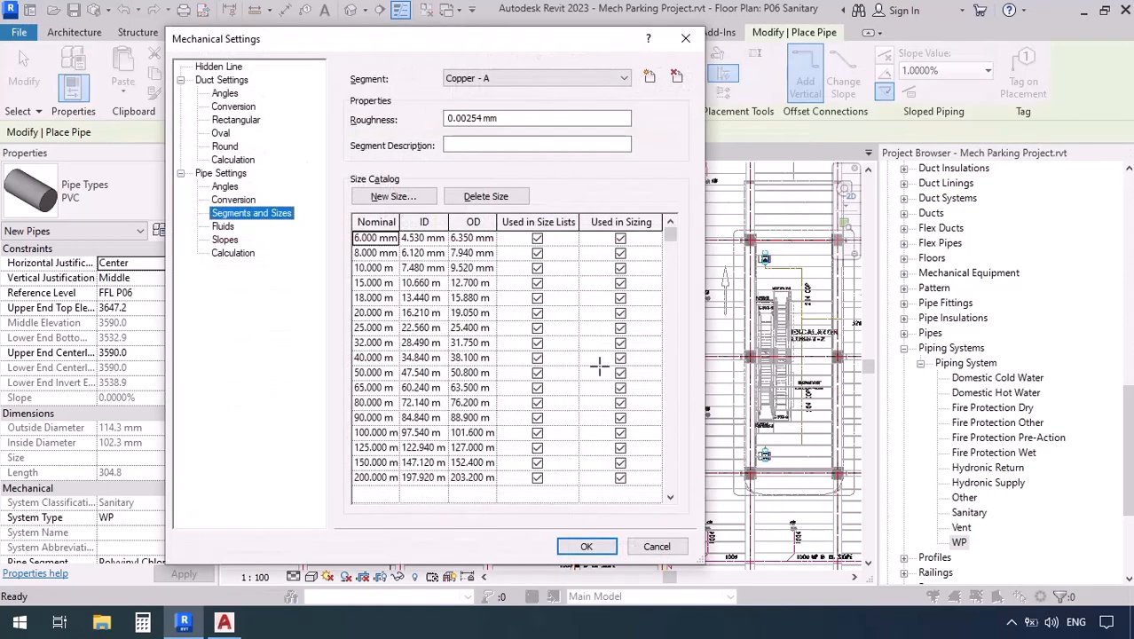
{"action": "left_click", "coordinate": [227, 242]}
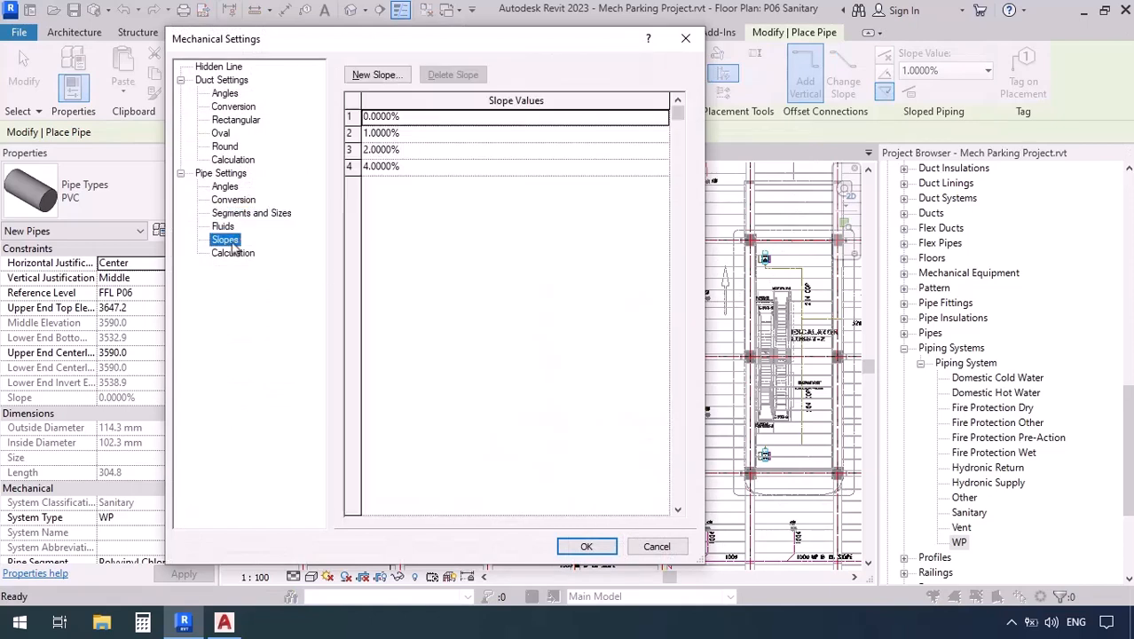
{"action": "left_click", "coordinate": [377, 74]}
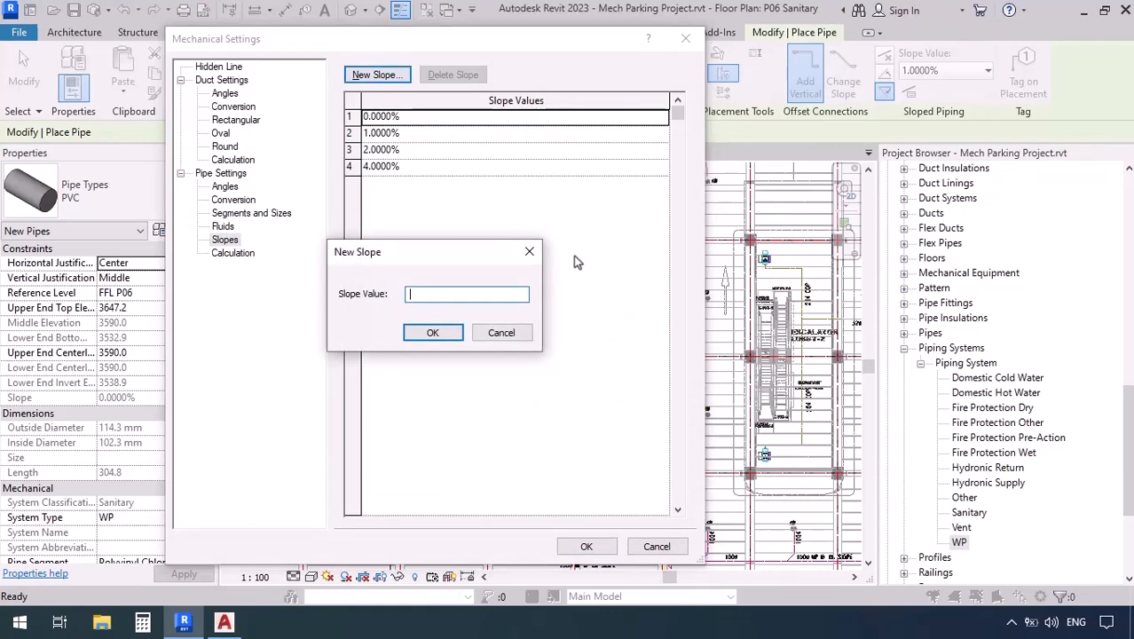
{"action": "type", "text": "0.5"}
{"action": "left_click", "coordinate": [434, 332]}
{"action": "left_click", "coordinate": [583, 547]}
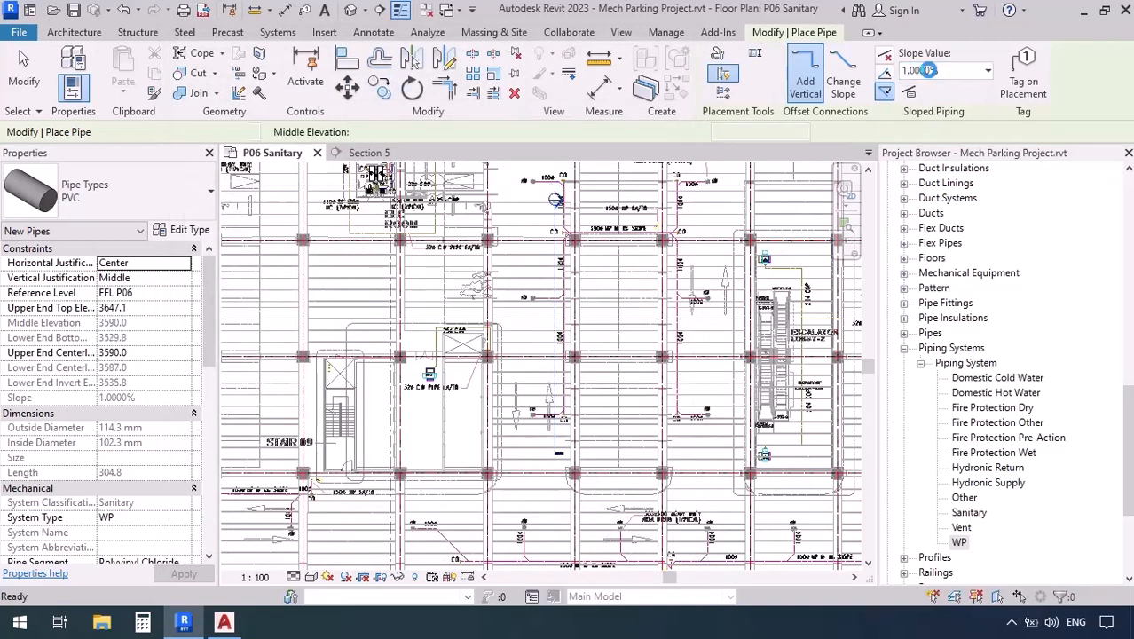
{"action": "left_click", "coordinate": [928, 71]}
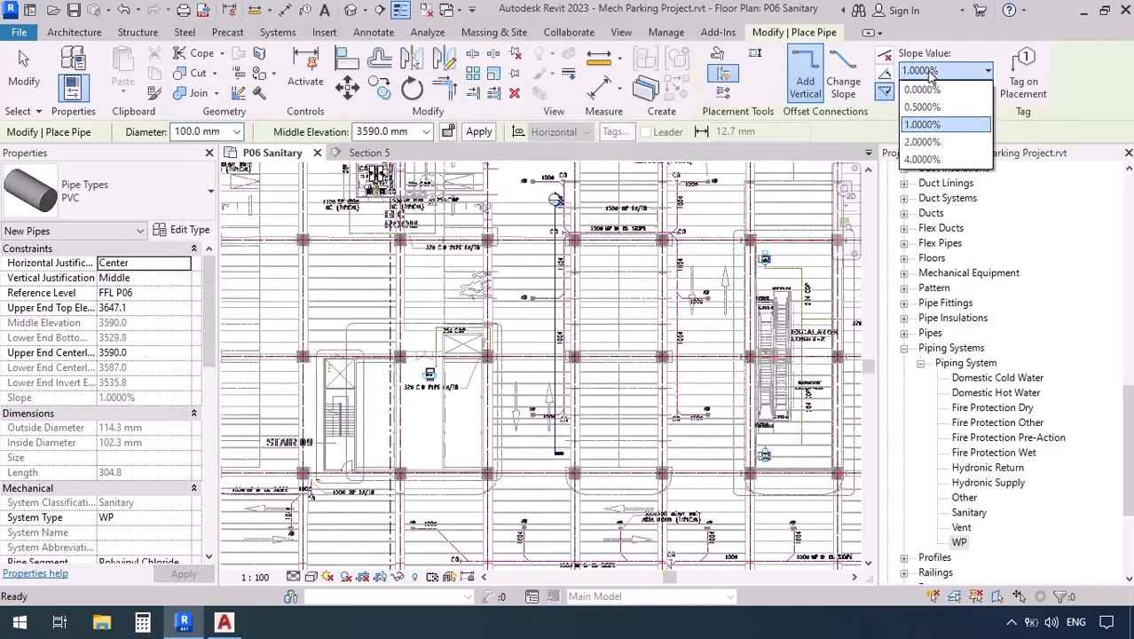
{"action": "left_click", "coordinate": [929, 74]}
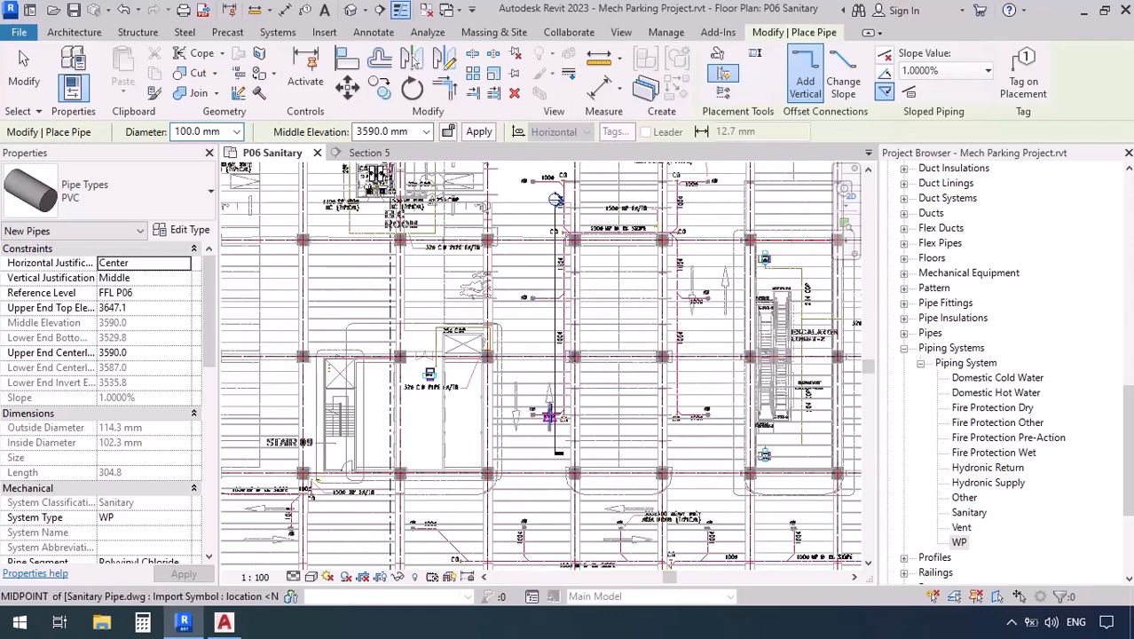
- Draw the 100 mm pipe from beside the lower-left area drain along its branch line, then at 45° to the main run above the cleanout
{"action": "scroll", "coordinate": [575, 362], "scroll_direction": "up", "scroll_amount": 5}
{"action": "scroll", "coordinate": [527, 423], "scroll_direction": "up", "scroll_amount": 4}
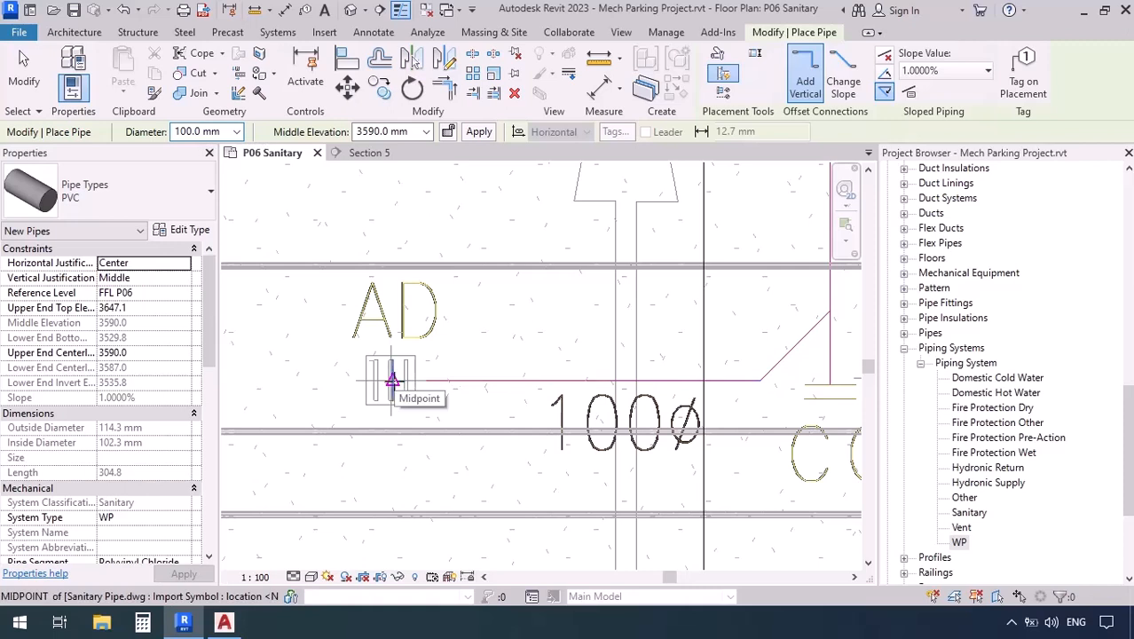
{"action": "left_click", "coordinate": [473, 380]}
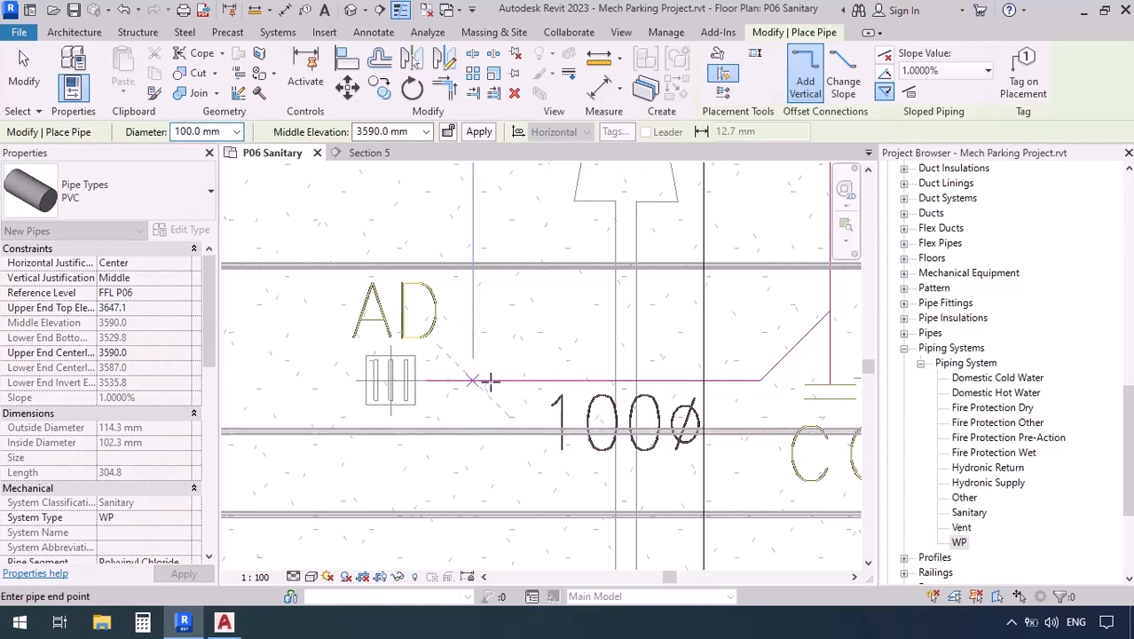
{"action": "left_click", "coordinate": [760, 381]}
{"action": "middle_click_drag", "start_coordinate": [761, 381], "coordinate": [539, 452]}
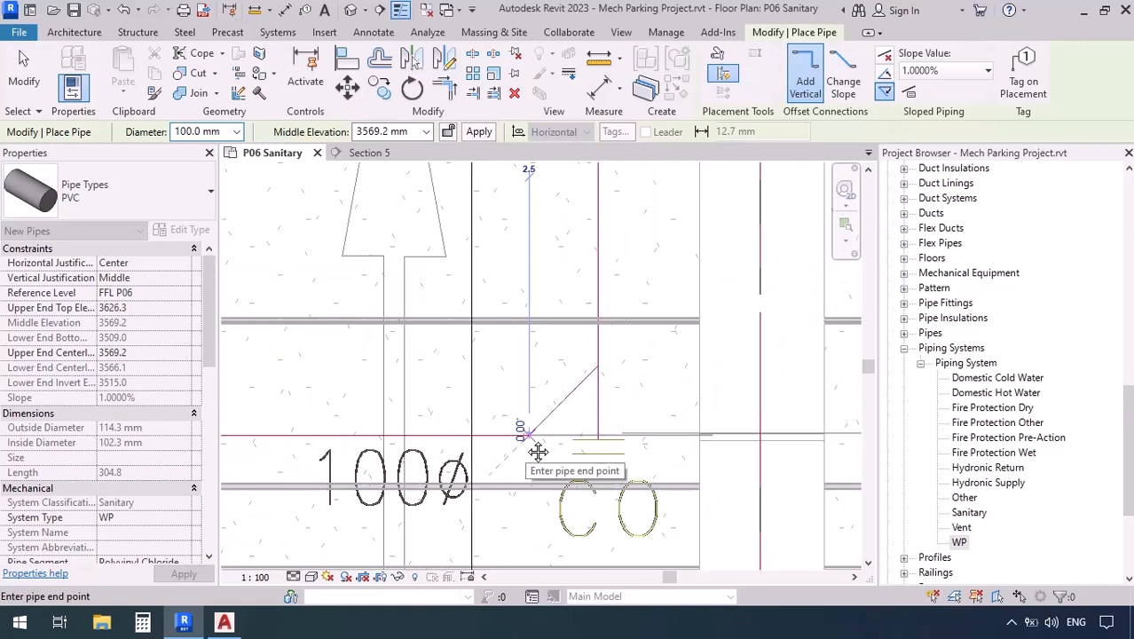
{"action": "left_click", "coordinate": [598, 366]}
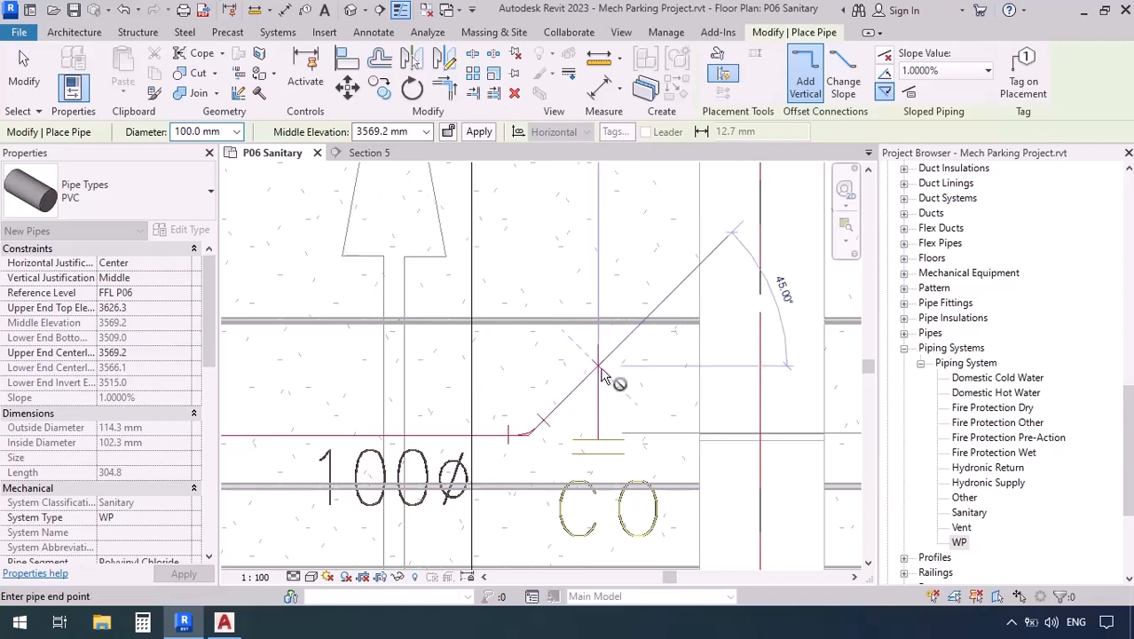
- Continue the 100 mm pipe up the vertical main run to the column grid line, then at 45° to the horizontal WP line
{"action": "scroll", "coordinate": [586, 411], "scroll_direction": "down", "scroll_amount": 5}
{"action": "scroll", "coordinate": [579, 410], "scroll_direction": "down", "scroll_amount": 4}
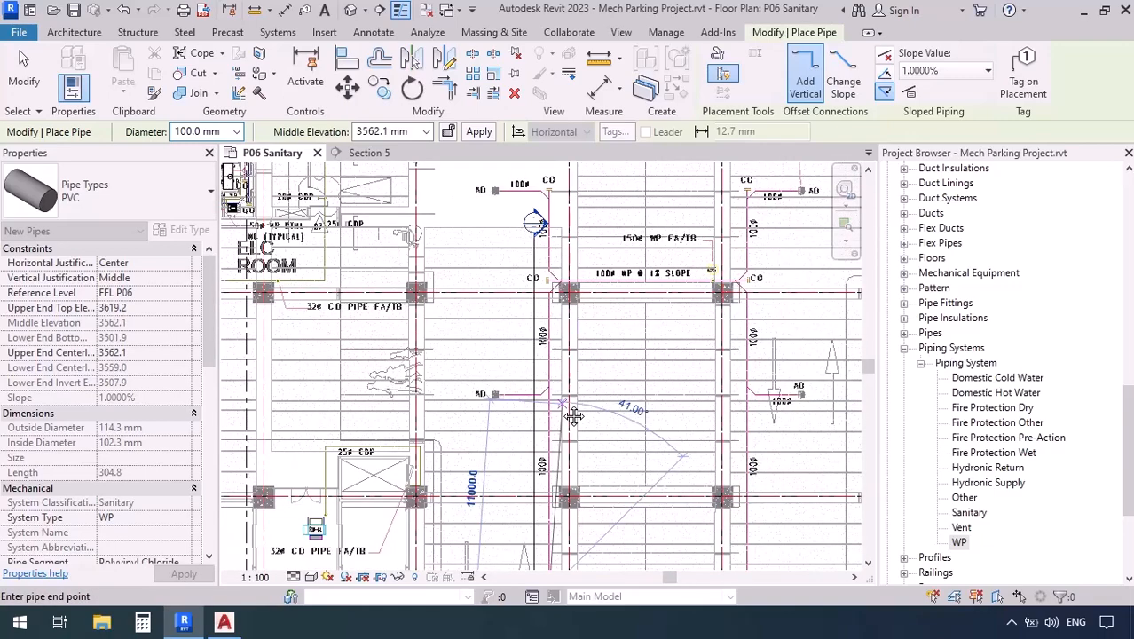
{"action": "scroll", "coordinate": [543, 305], "scroll_direction": "up", "scroll_amount": 6}
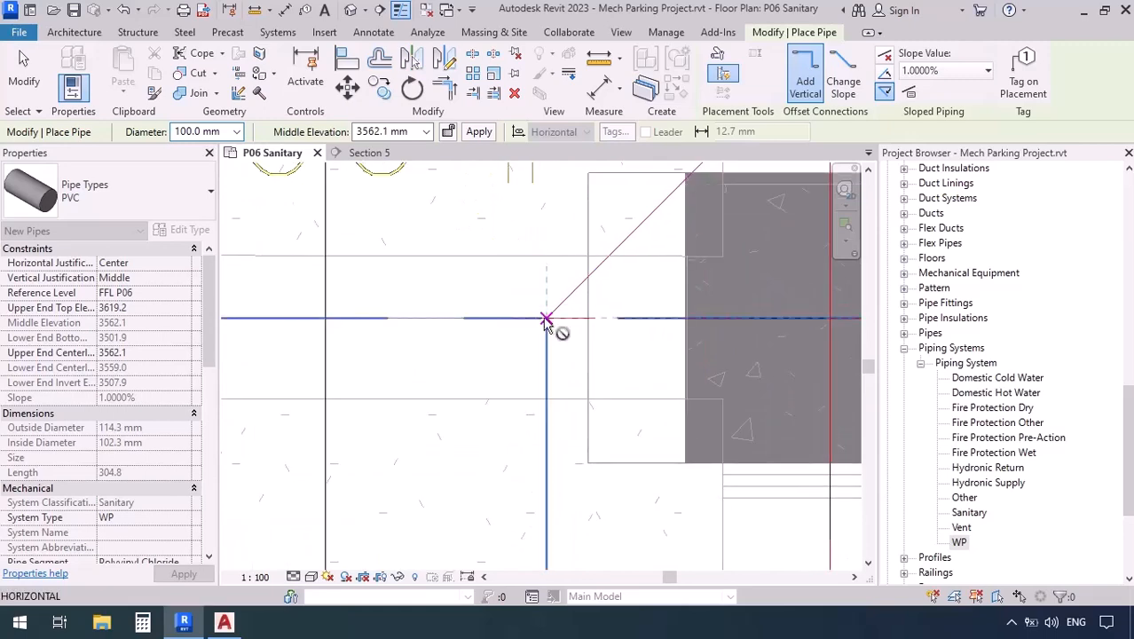
{"action": "left_click", "coordinate": [546, 318]}
{"action": "middle_click_drag", "start_coordinate": [570, 302], "coordinate": [466, 405]}
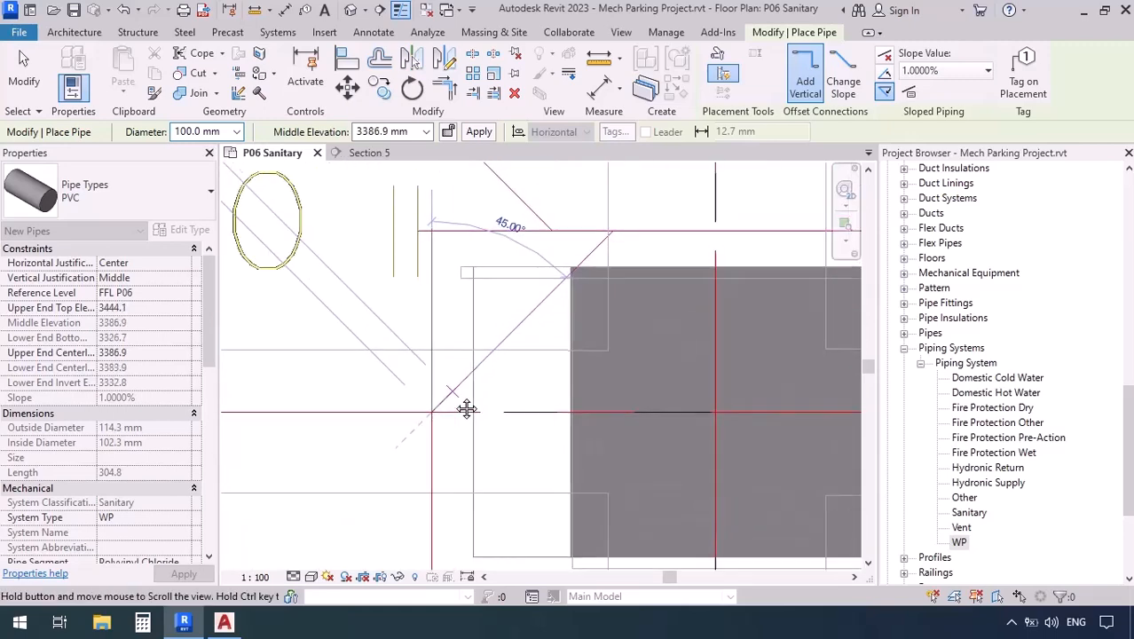
{"action": "left_click", "coordinate": [614, 230]}
- Extend the pipe along the horizontal 100 mm WP line at 1% slope and end it just before riser R53
{"action": "scroll", "coordinate": [482, 279], "scroll_direction": "down", "scroll_amount": 4}
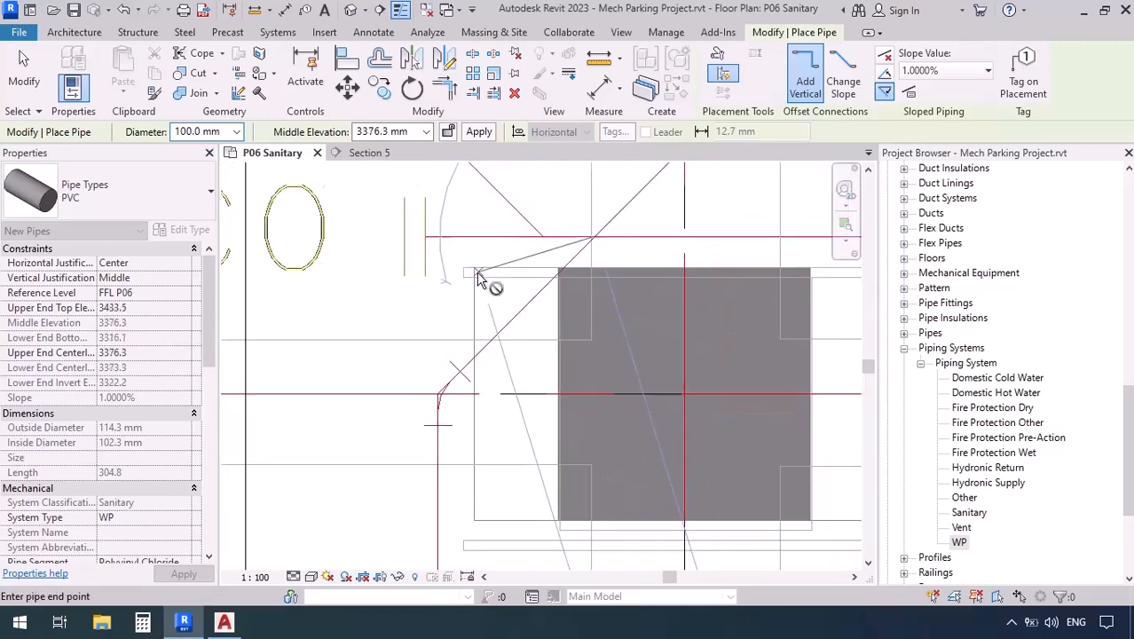
{"action": "middle_click_drag", "start_coordinate": [479, 293], "coordinate": [235, 354]}
{"action": "scroll", "coordinate": [646, 360], "scroll_direction": "up", "scroll_amount": 4}
{"action": "left_click", "coordinate": [647, 360]}
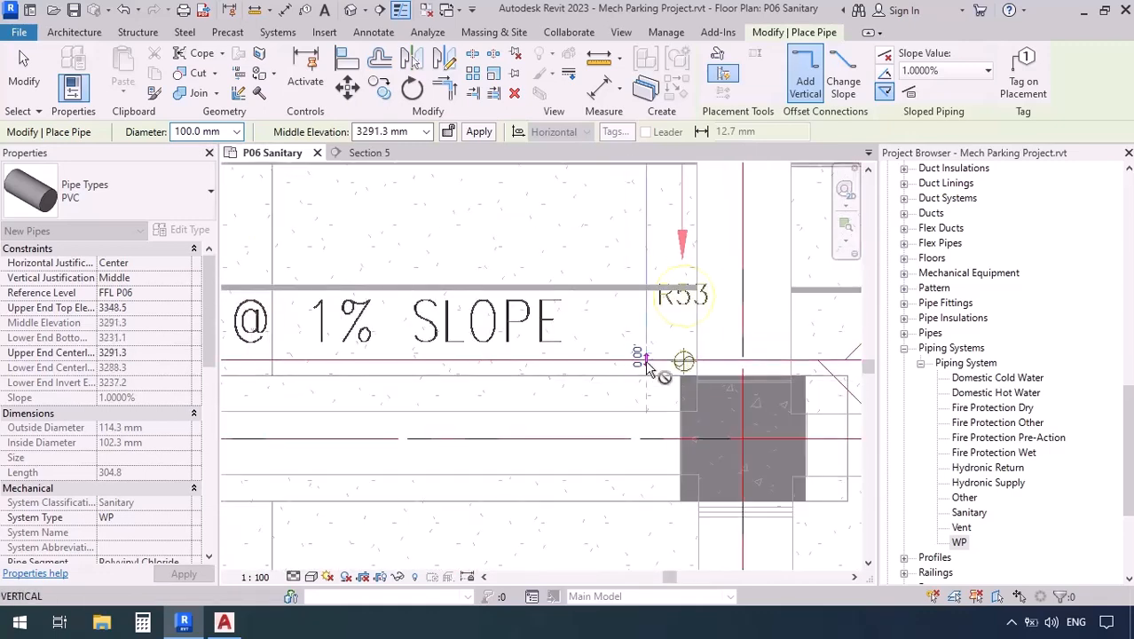
{"action": "key", "text": "Escape"}
{"action": "key", "text": "Escape"}
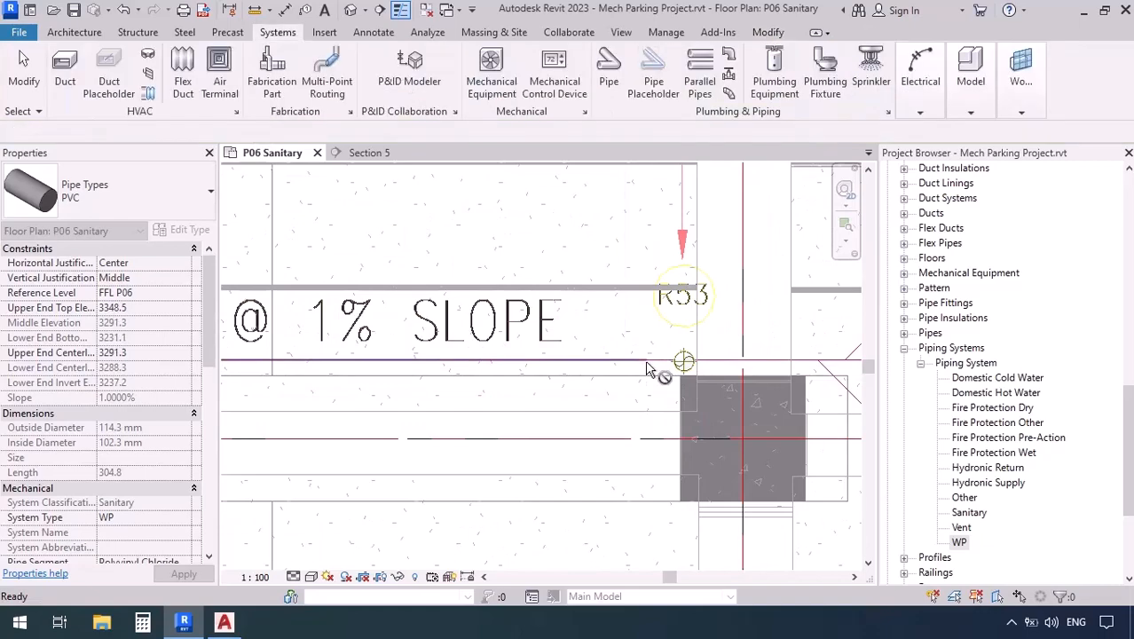
- Set the P06 Sanitary plan to Fine detail level and display it with a shaded visual style
{"action": "scroll", "coordinate": [646, 366], "scroll_direction": "down", "scroll_amount": 2}
{"action": "scroll", "coordinate": [648, 368], "scroll_direction": "down", "scroll_amount": 4}
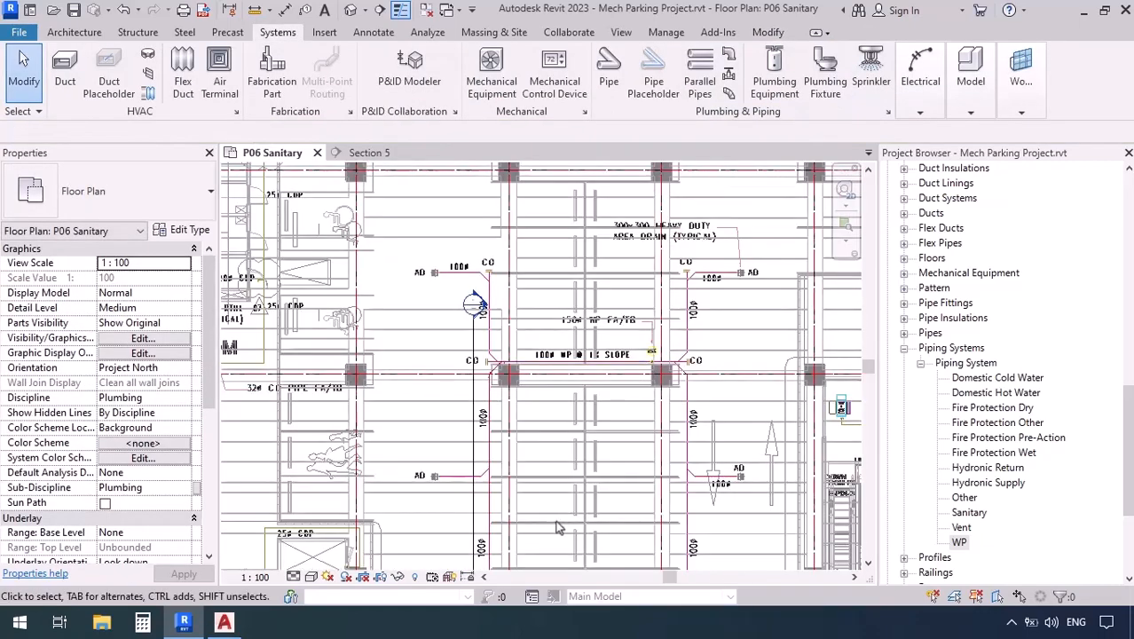
{"action": "middle_click_drag", "start_coordinate": [647, 368], "coordinate": [610, 324]}
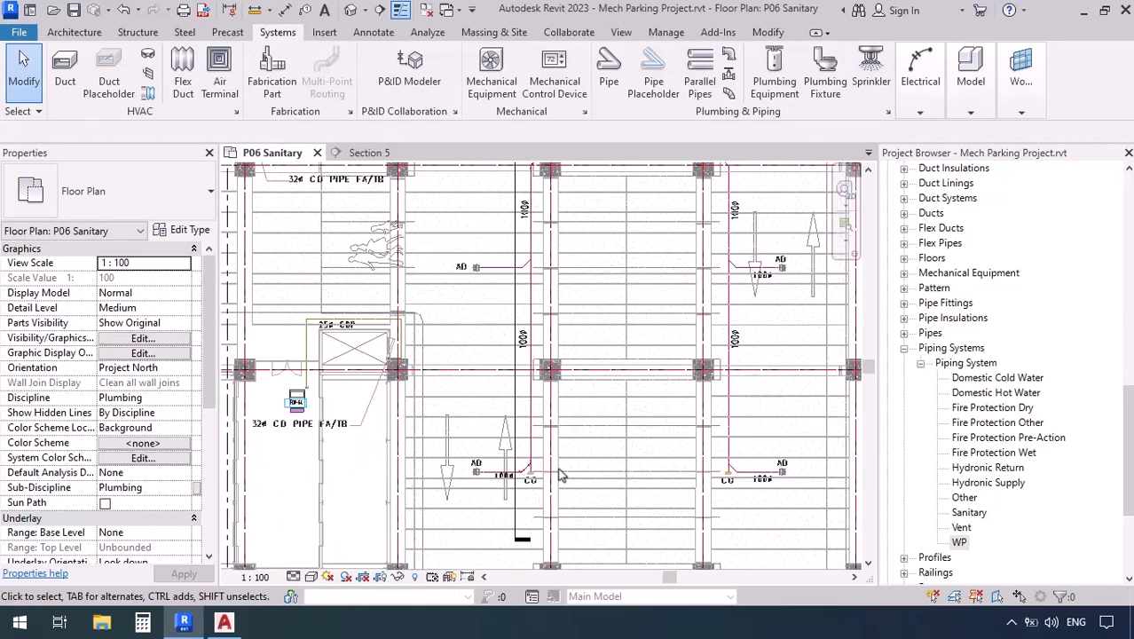
{"action": "left_click", "coordinate": [302, 567]}
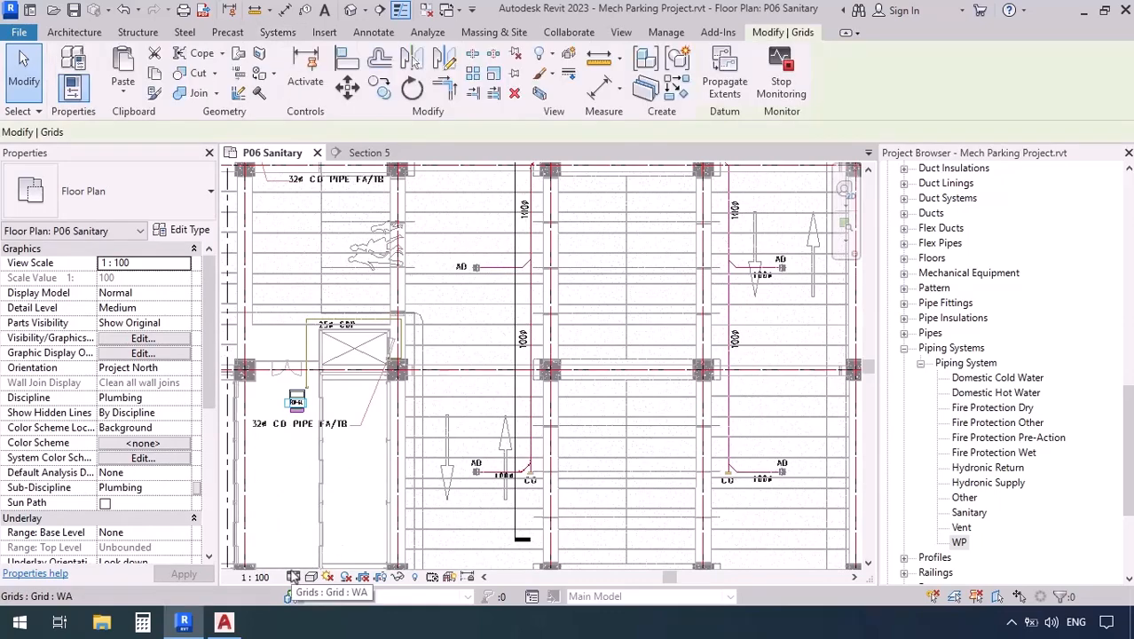
{"action": "left_click", "coordinate": [293, 576]}
{"action": "left_click", "coordinate": [302, 557]}
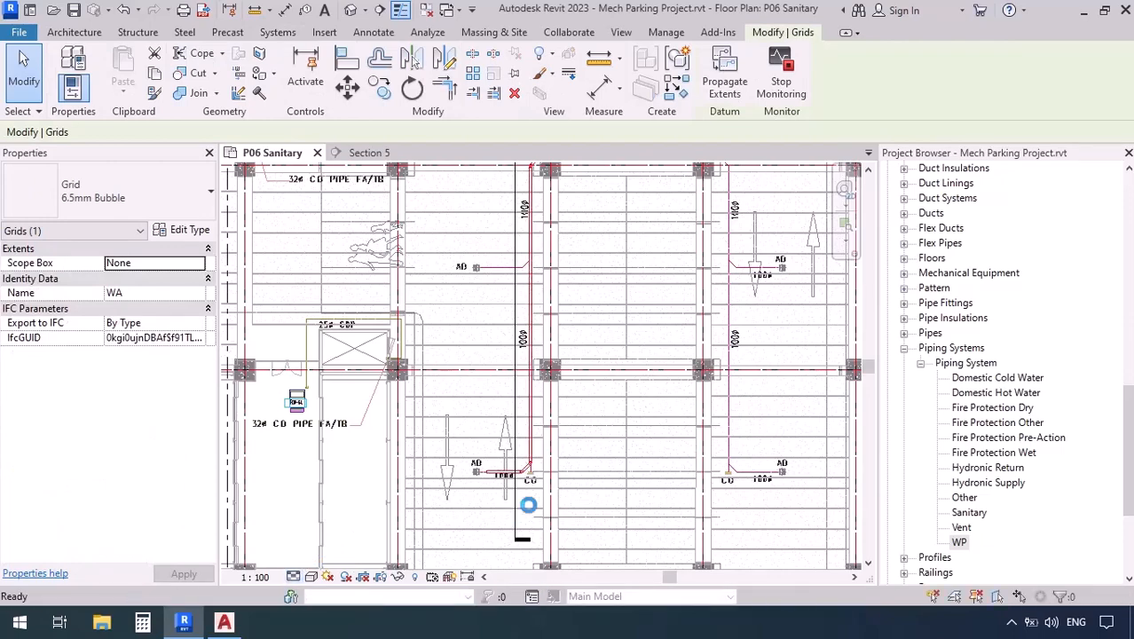
{"action": "key", "text": "Escape"}
{"action": "scroll", "coordinate": [520, 492], "scroll_direction": "up", "scroll_amount": 5}
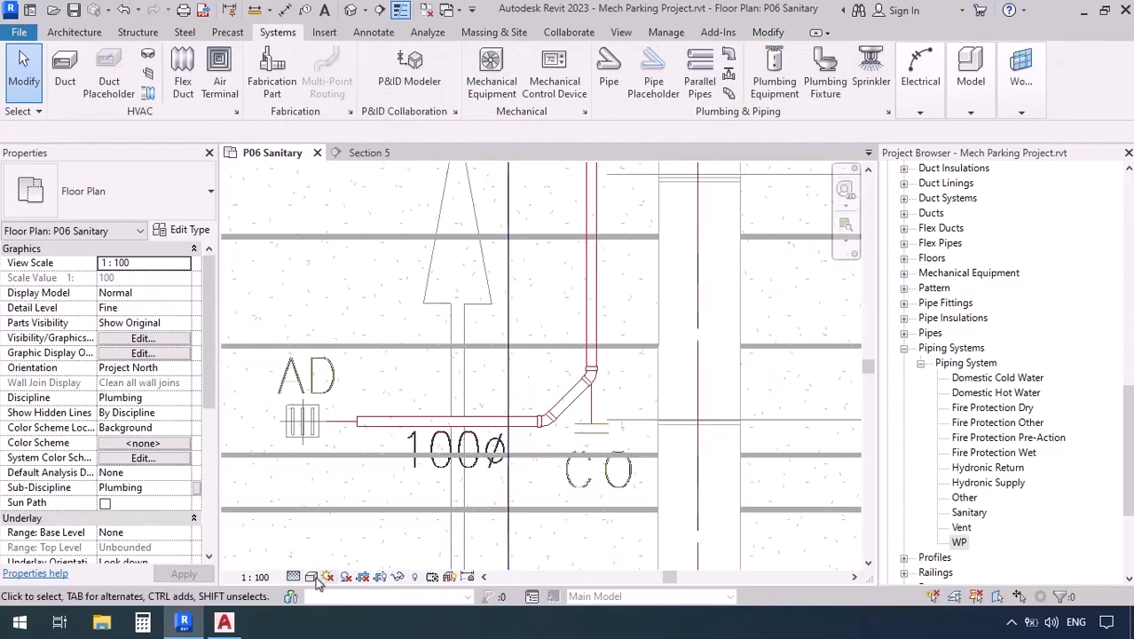
{"action": "left_click", "coordinate": [310, 577]}
{"action": "left_click", "coordinate": [340, 526]}
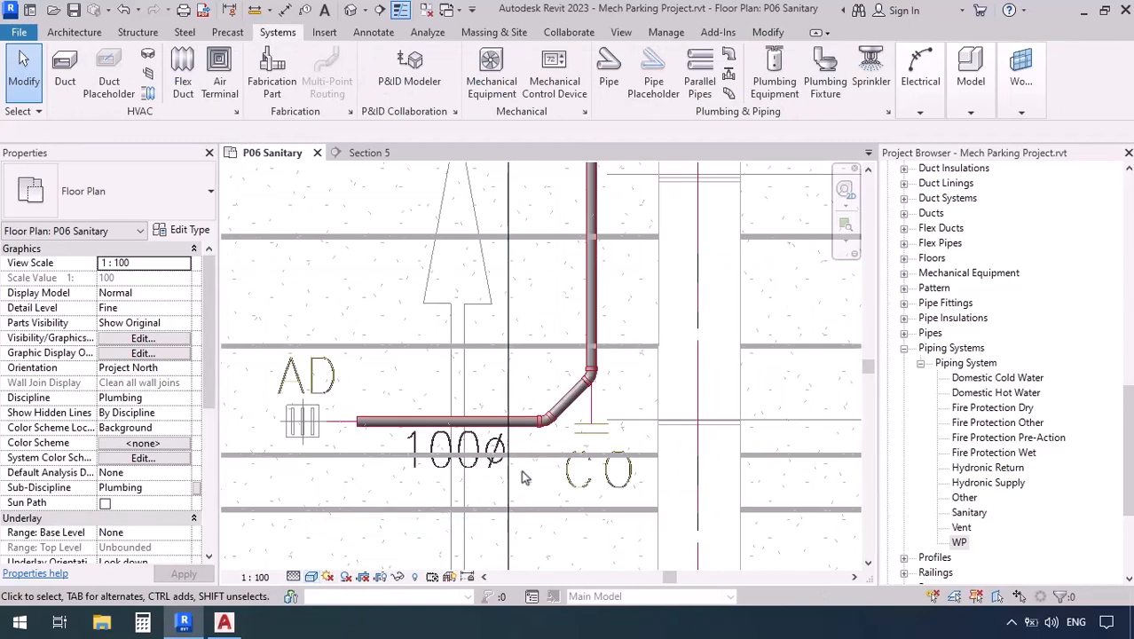
- Switch to Section 5 and delete the sloping detail line drawn below the beams
{"action": "scroll", "coordinate": [535, 501], "scroll_direction": "down", "scroll_amount": 5}
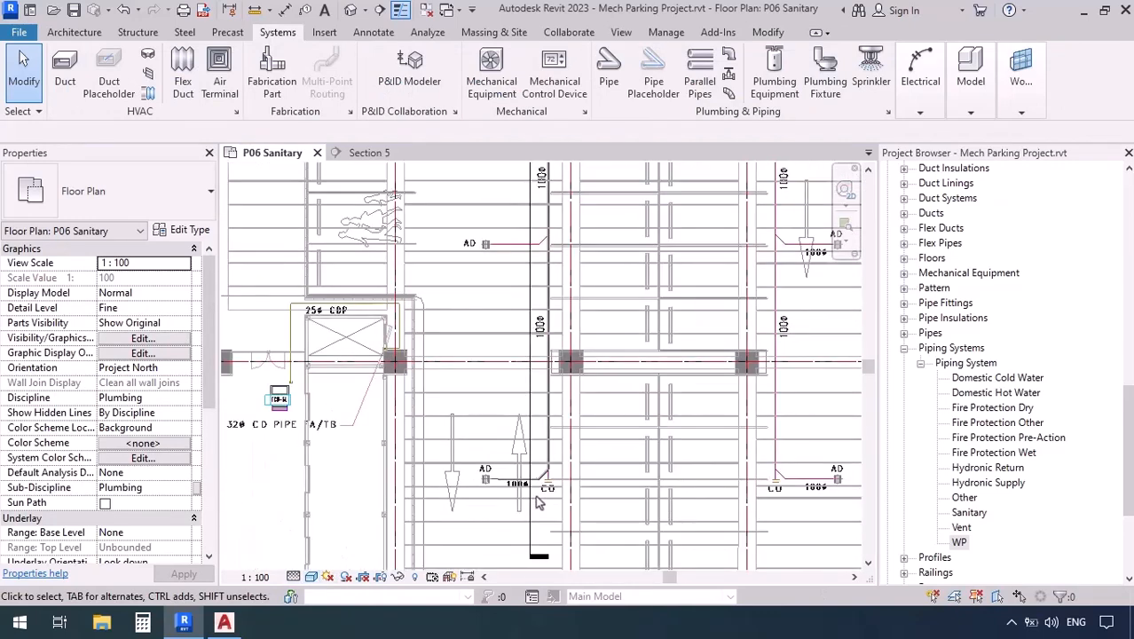
{"action": "left_click", "coordinate": [369, 152]}
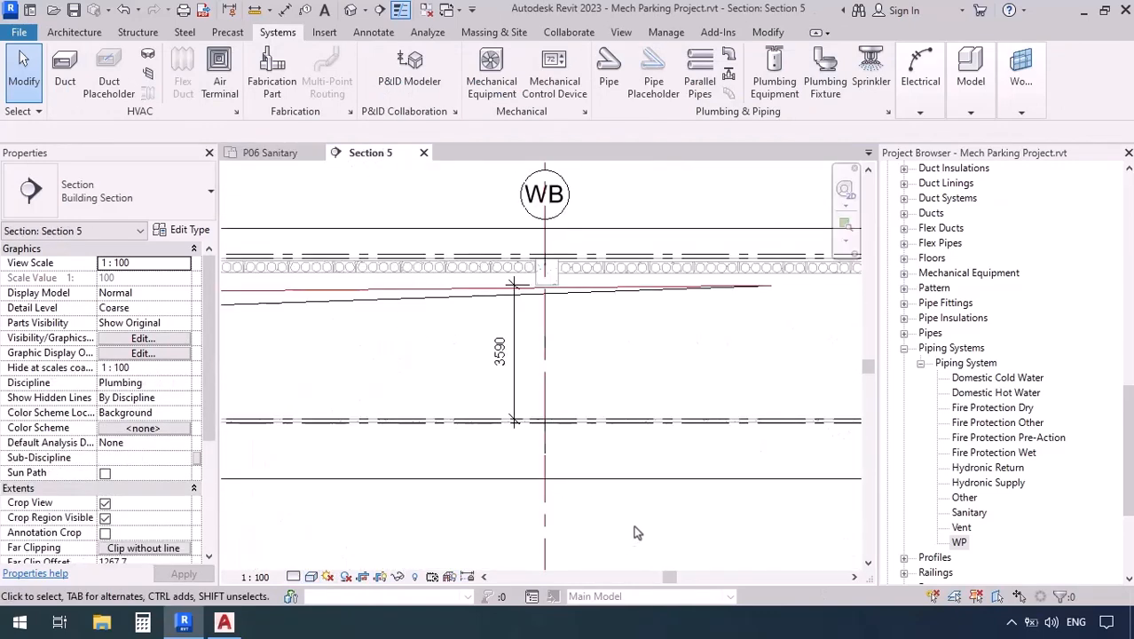
{"action": "scroll", "coordinate": [725, 388], "scroll_direction": "down", "scroll_amount": 1}
{"action": "scroll", "coordinate": [726, 391], "scroll_direction": "down", "scroll_amount": 1}
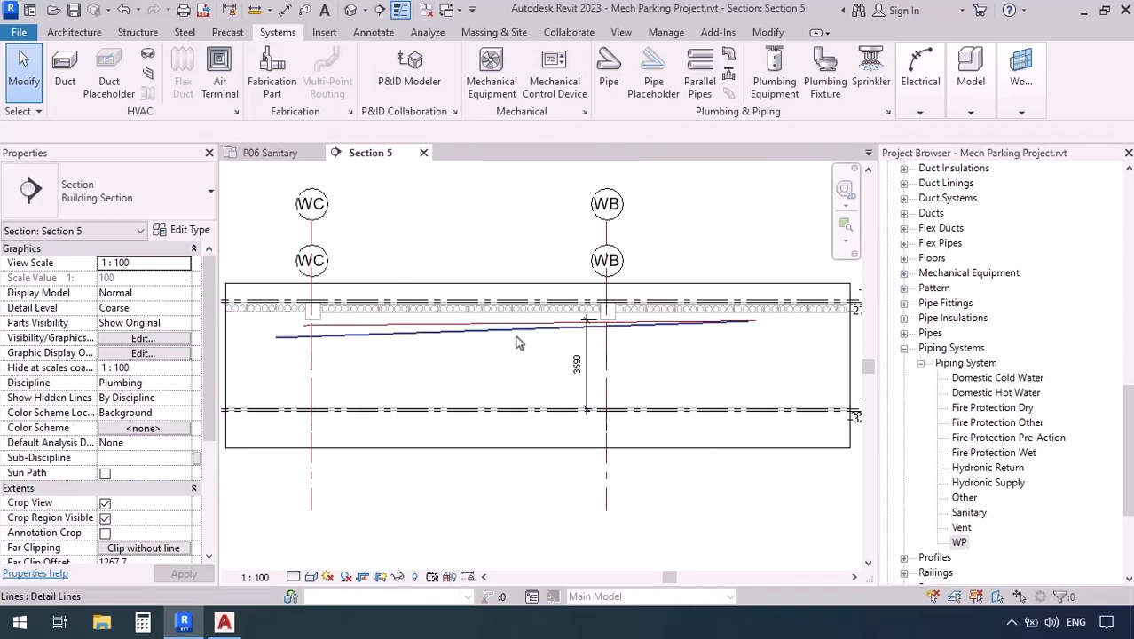
{"action": "left_click", "coordinate": [516, 334]}
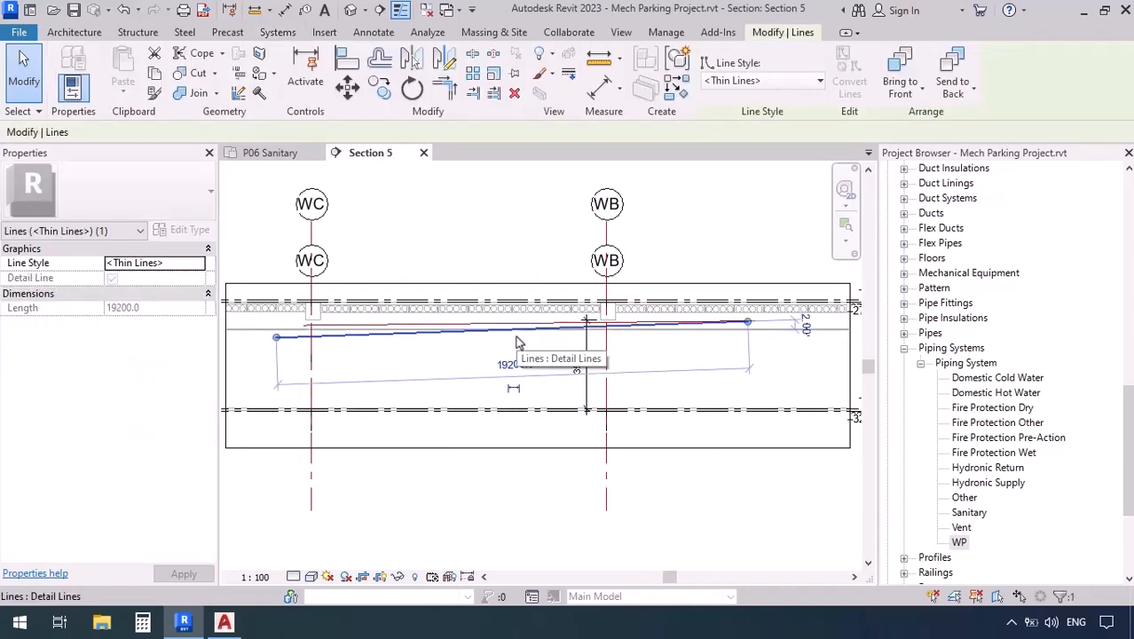
{"action": "key", "text": "Delete"}
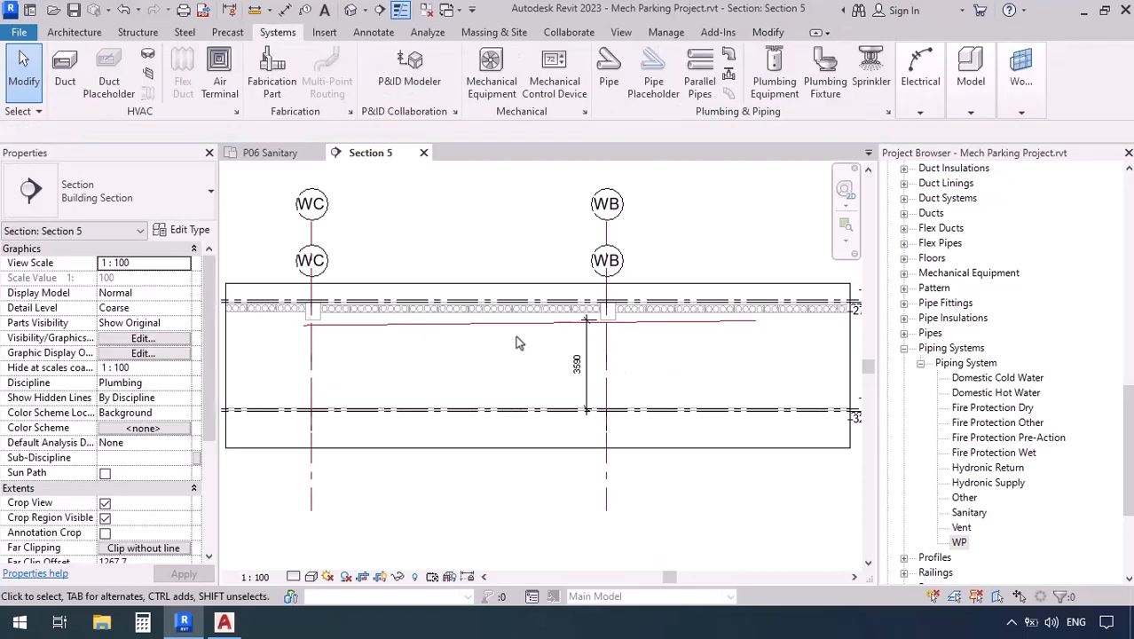
- Set Section 5 to Fine detail level and display it with a shaded visual style
{"action": "scroll", "coordinate": [628, 308], "scroll_direction": "up", "scroll_amount": 3}
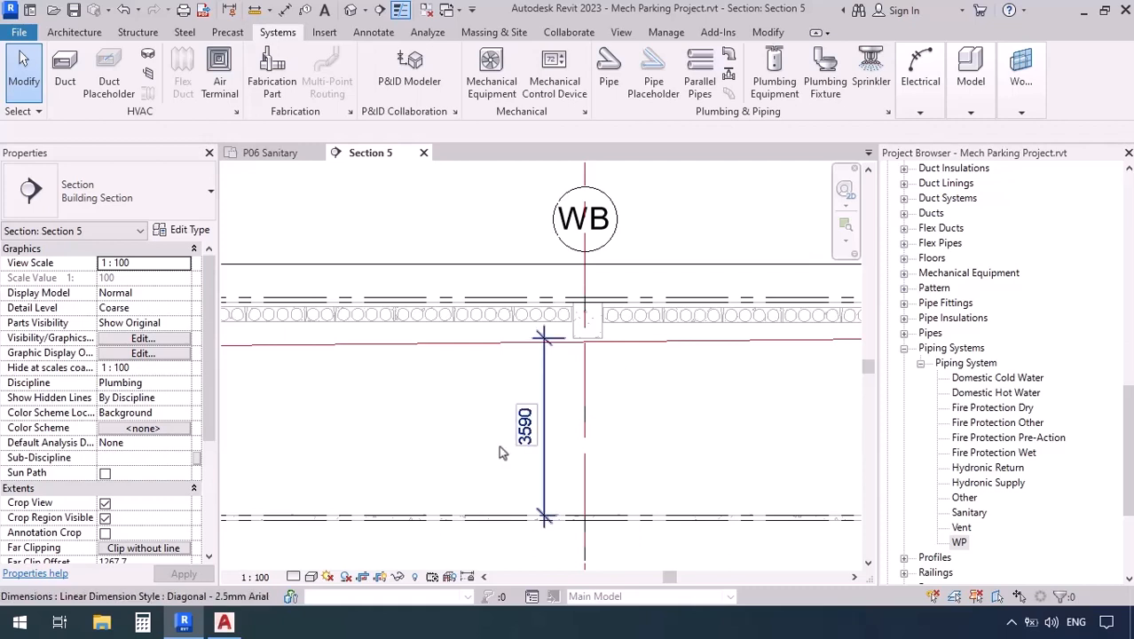
{"action": "left_click", "coordinate": [293, 577]}
{"action": "left_click", "coordinate": [320, 554]}
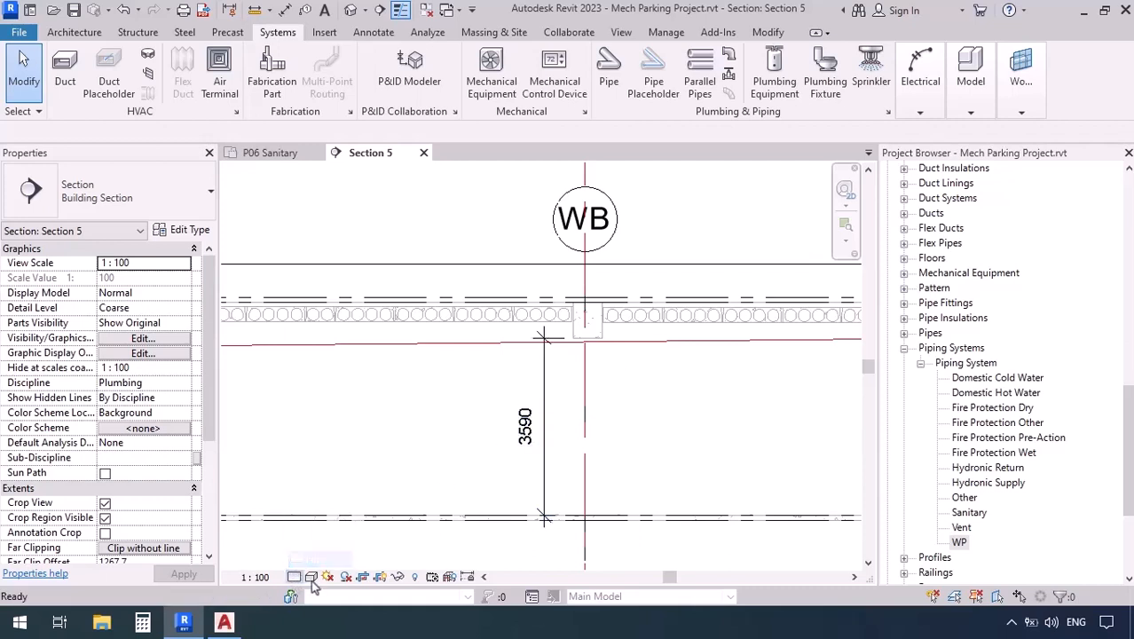
{"action": "left_click", "coordinate": [311, 577]}
{"action": "left_click", "coordinate": [390, 525]}
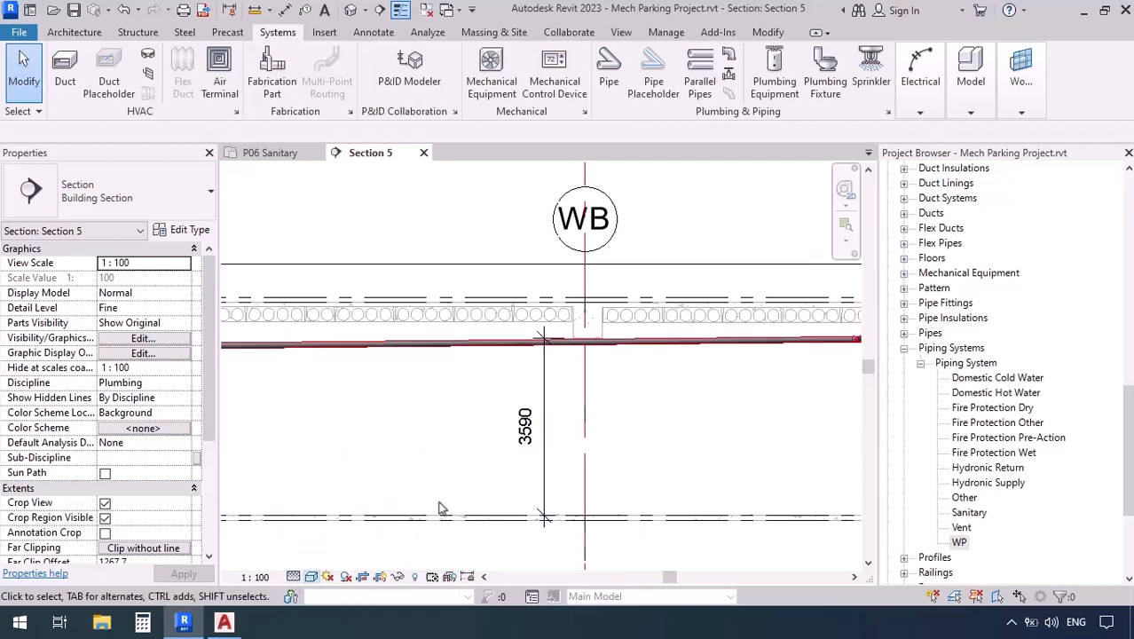
{"action": "scroll", "coordinate": [653, 433], "scroll_direction": "down", "scroll_amount": 3}
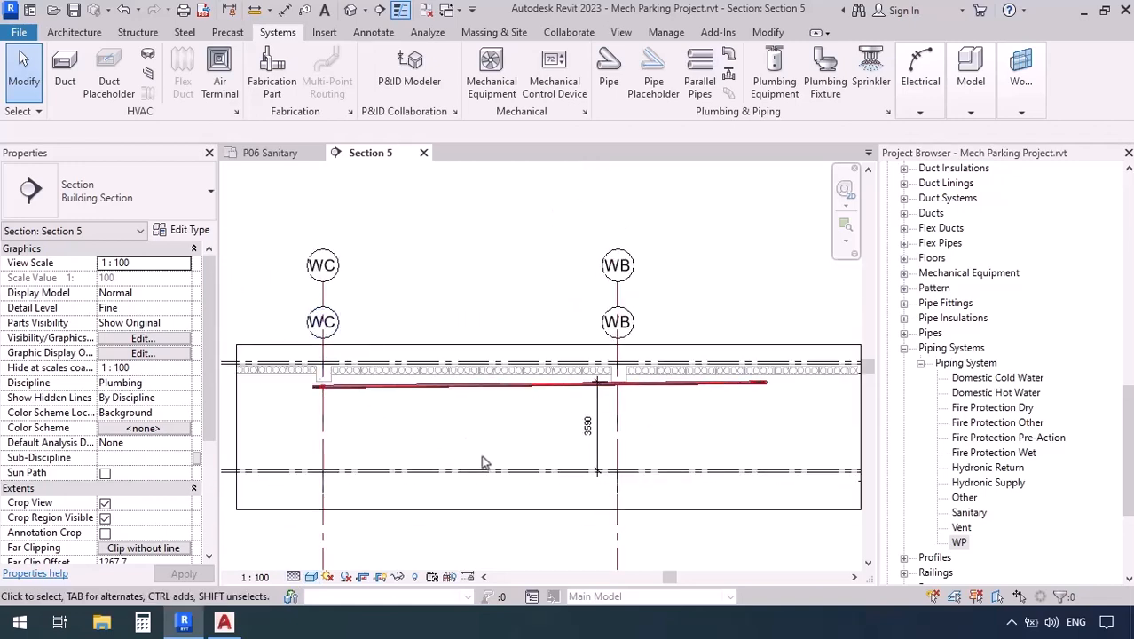
- Draw a thin horizontal detail line along the beam undersides from the beam at grid WB to the beam at grid WC
{"action": "left_click", "coordinate": [364, 34]}
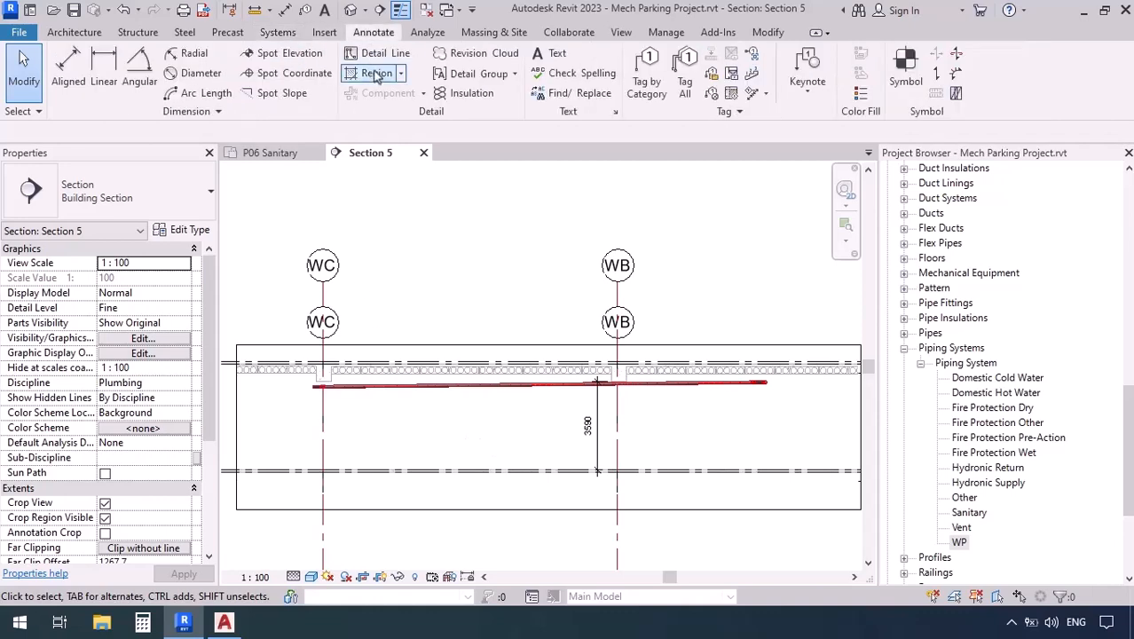
{"action": "left_click", "coordinate": [377, 54]}
{"action": "scroll", "coordinate": [597, 384], "scroll_direction": "up", "scroll_amount": 6}
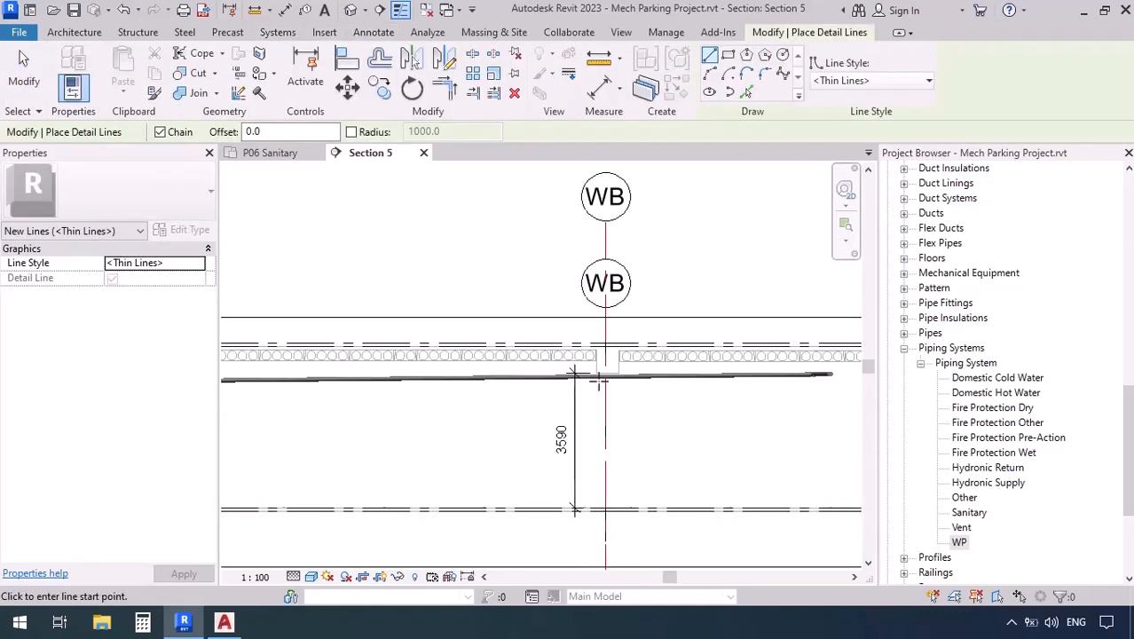
{"action": "scroll", "coordinate": [597, 401], "scroll_direction": "down", "scroll_amount": 4}
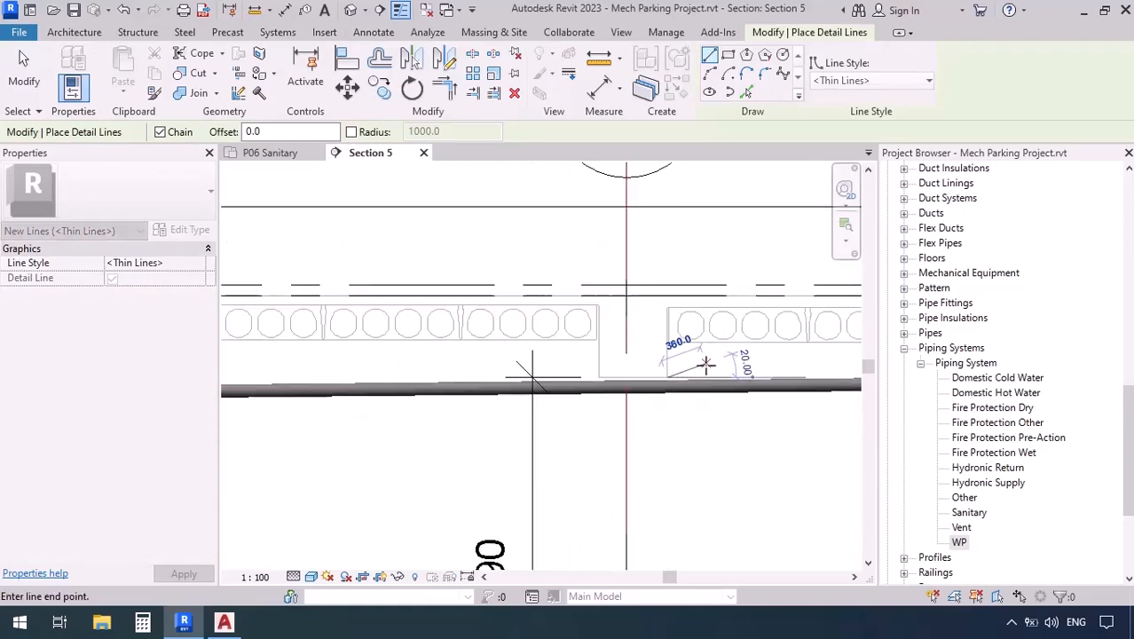
{"action": "scroll", "coordinate": [657, 373], "scroll_direction": "up", "scroll_amount": 2}
{"action": "left_click", "coordinate": [691, 371]}
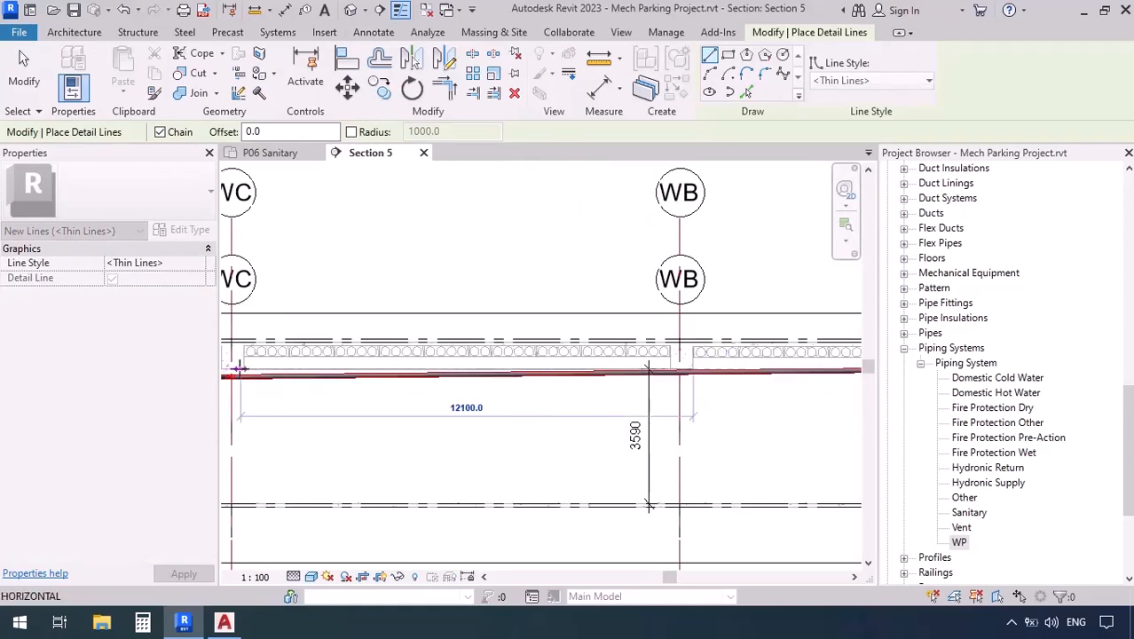
{"action": "left_click", "coordinate": [227, 372]}
{"action": "key", "text": "Escape"}
{"action": "key", "text": "Escape"}
- Examine the gap between the sloping pipe and the beam undersides at grids WC and WB, checking the pipe's route in plan
{"action": "scroll", "coordinate": [529, 386], "scroll_direction": "up", "scroll_amount": 1}
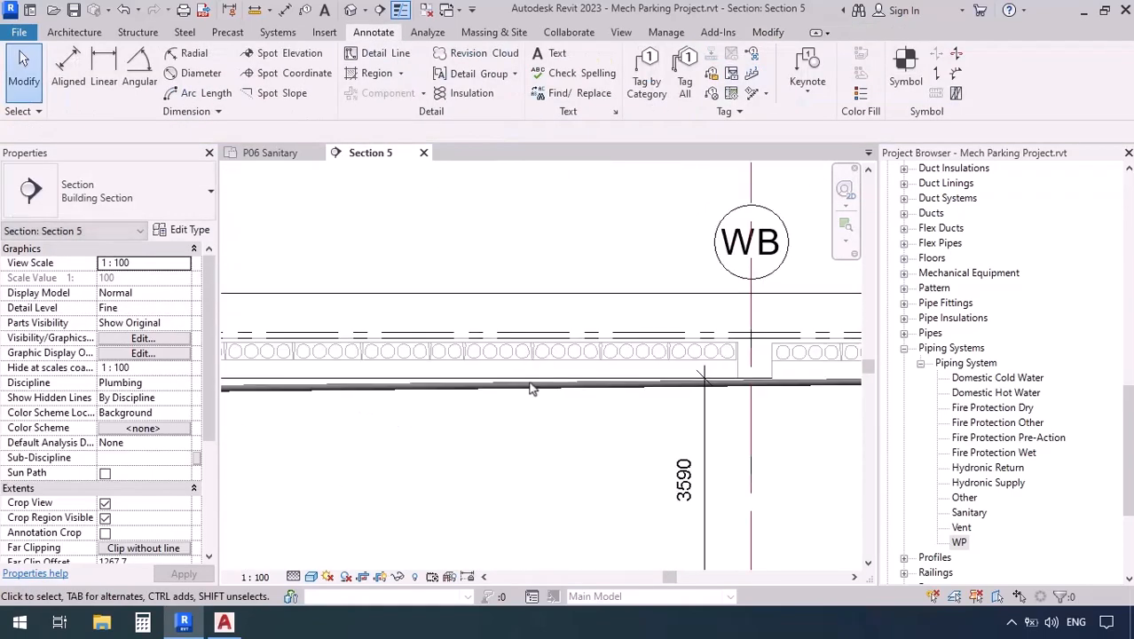
{"action": "scroll", "coordinate": [390, 414], "scroll_direction": "up", "scroll_amount": 2}
{"action": "middle_click_drag", "start_coordinate": [299, 444], "coordinate": [757, 429]}
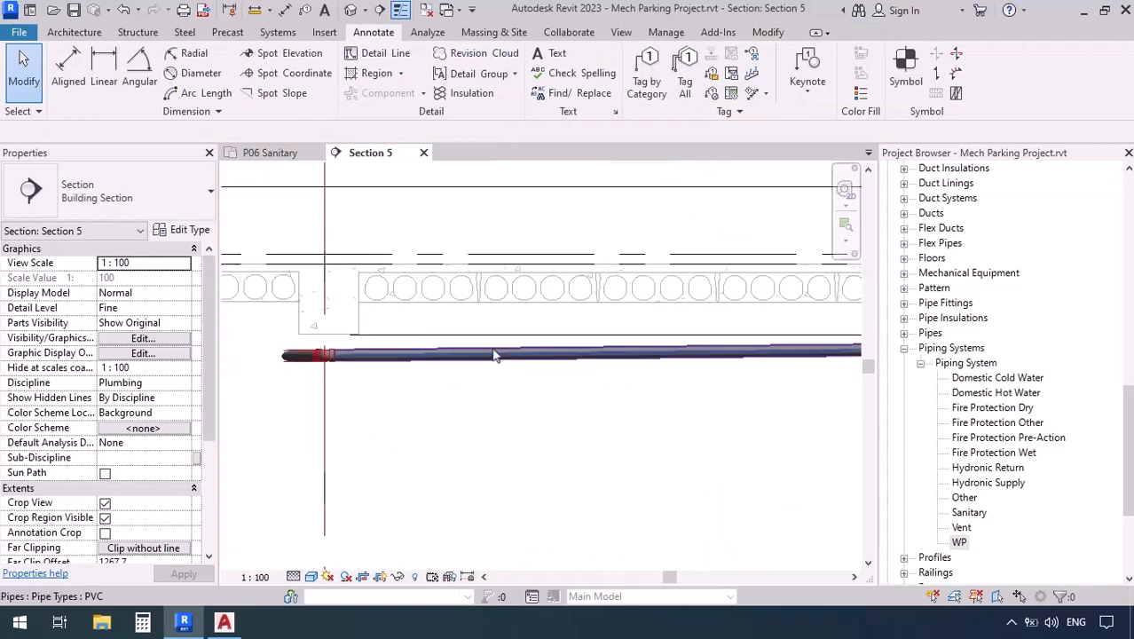
{"action": "scroll", "coordinate": [251, 415], "scroll_direction": "down", "scroll_amount": 3}
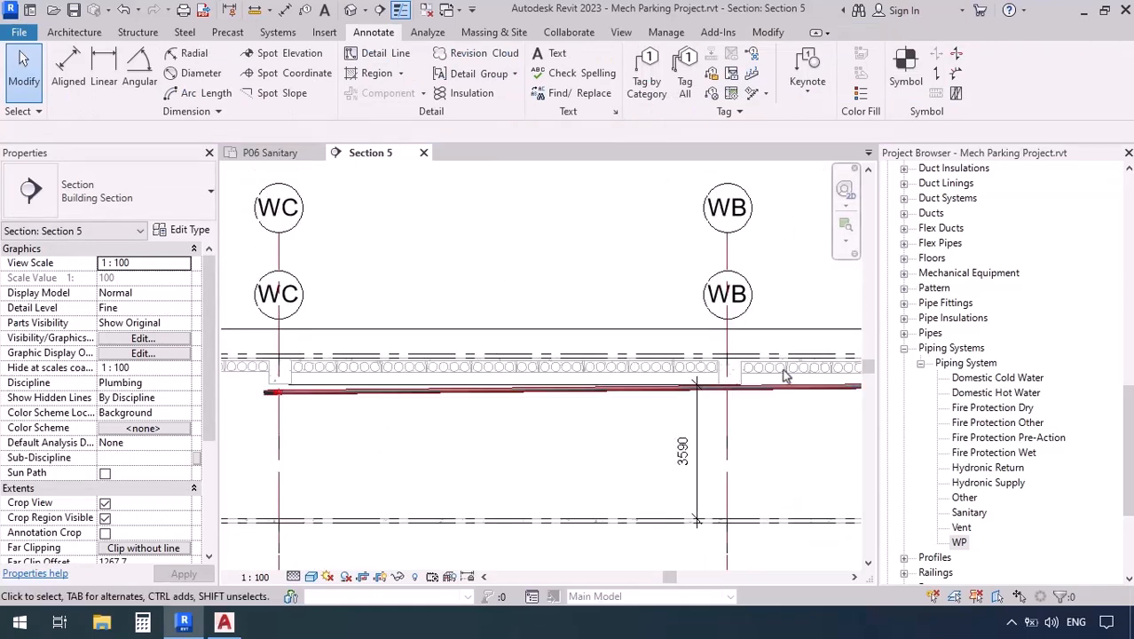
{"action": "scroll", "coordinate": [689, 445], "scroll_direction": "up", "scroll_amount": 5}
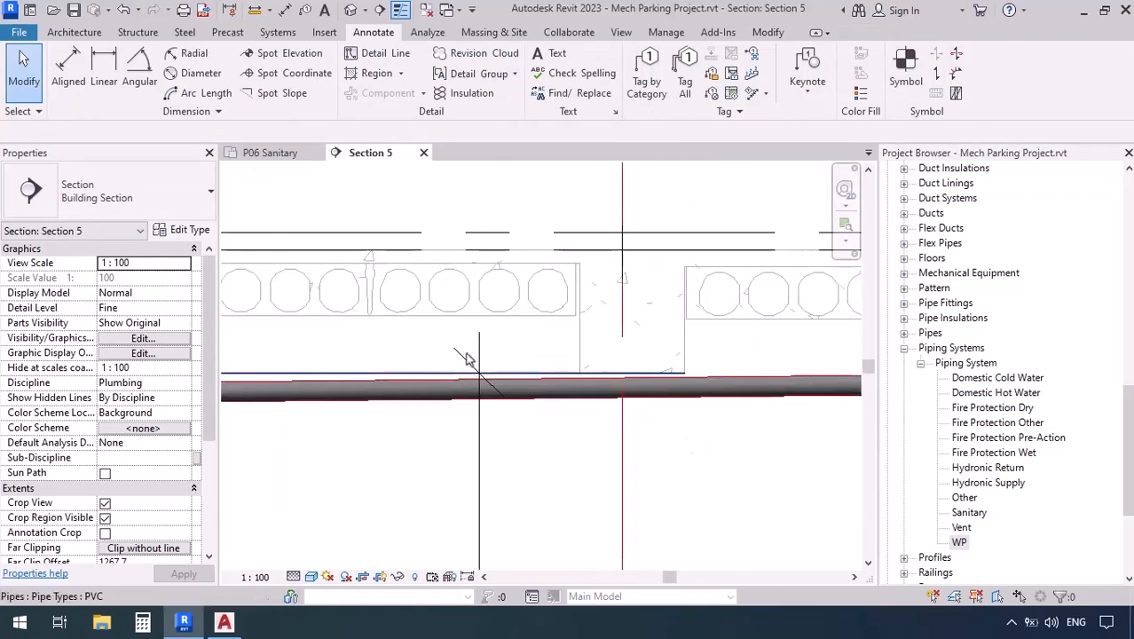
{"action": "scroll", "coordinate": [453, 352], "scroll_direction": "down", "scroll_amount": 4}
{"action": "left_click", "coordinate": [286, 156]}
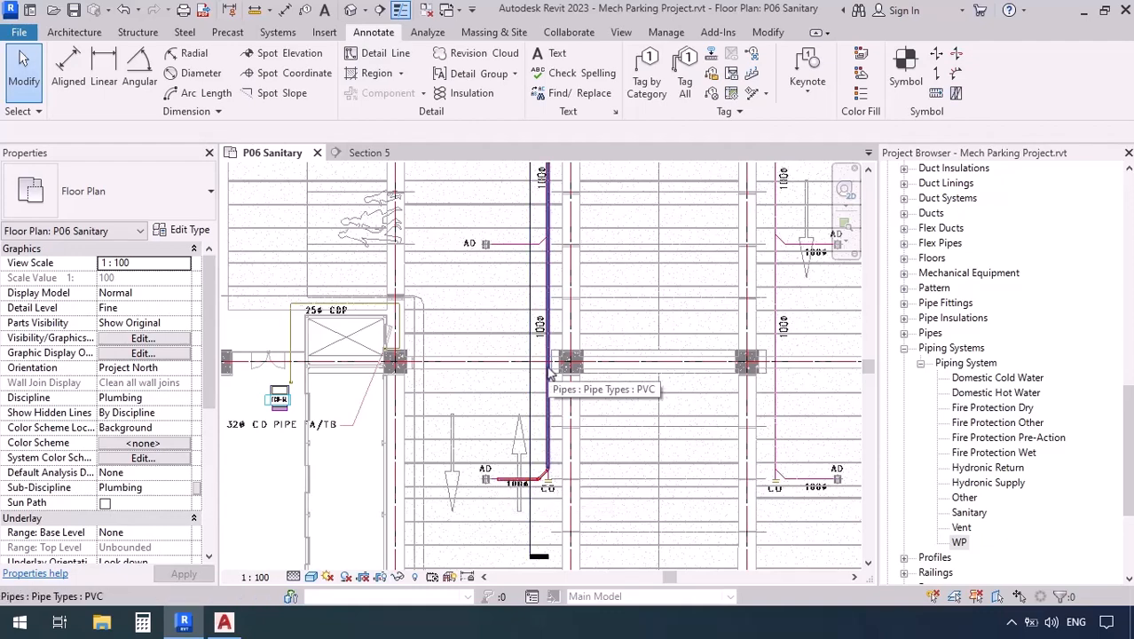
{"action": "left_click", "coordinate": [351, 159]}
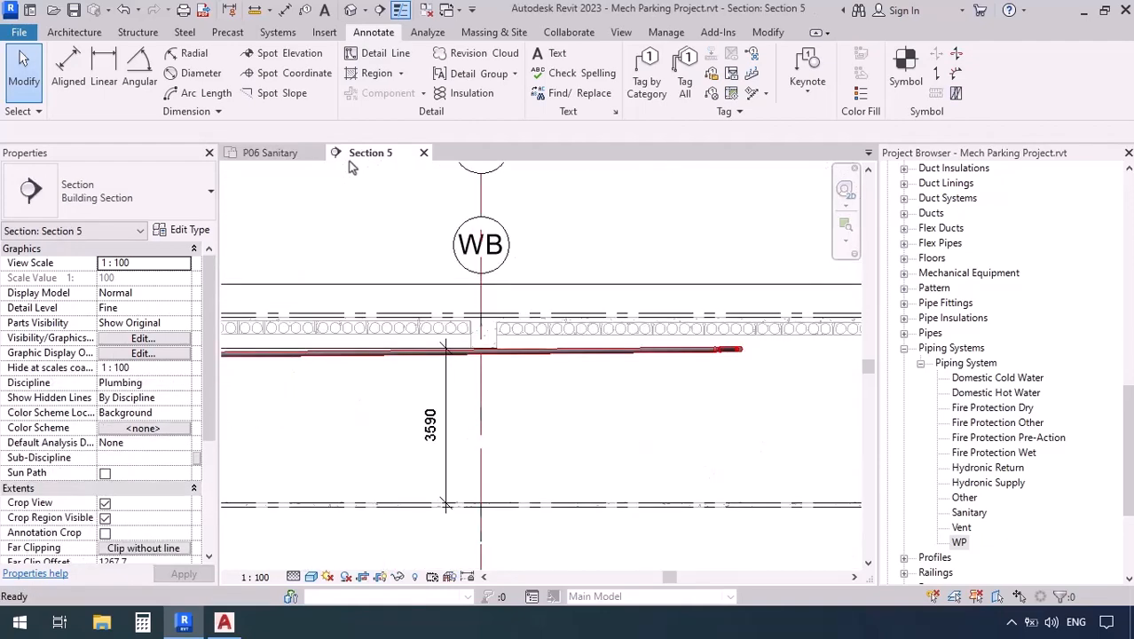
{"action": "scroll", "coordinate": [444, 332], "scroll_direction": "up", "scroll_amount": 5}
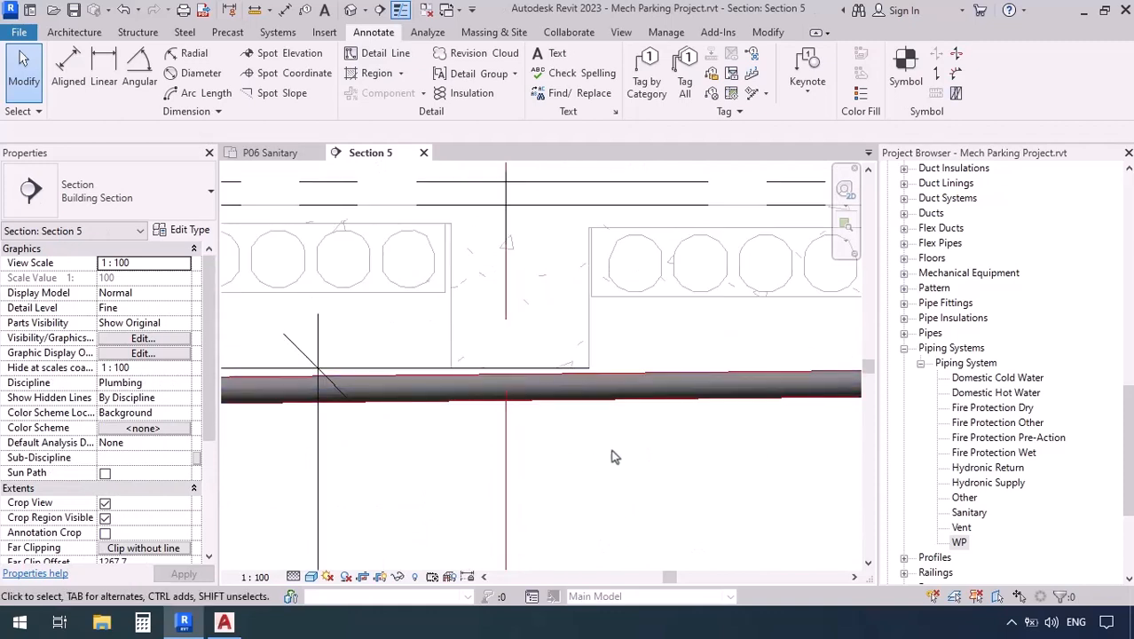
{"action": "scroll", "coordinate": [615, 457], "scroll_direction": "down", "scroll_amount": 4}
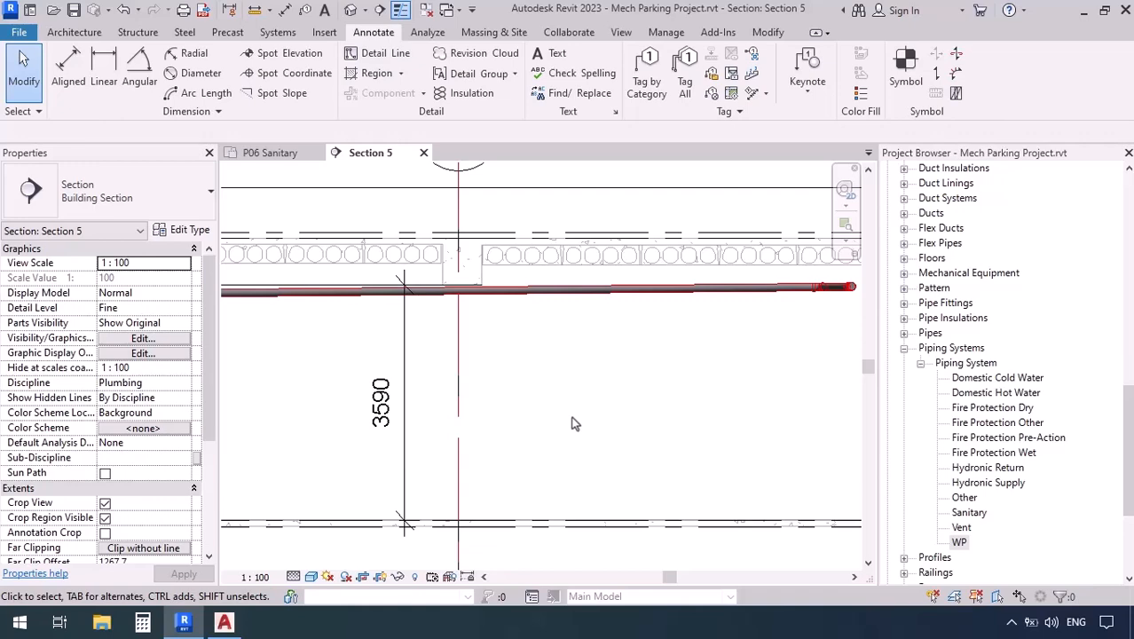
- Nudge the long sloping pipe in Section 5 upward in two increments towards the underside of the beam at WB
{"action": "left_click", "coordinate": [517, 289]}
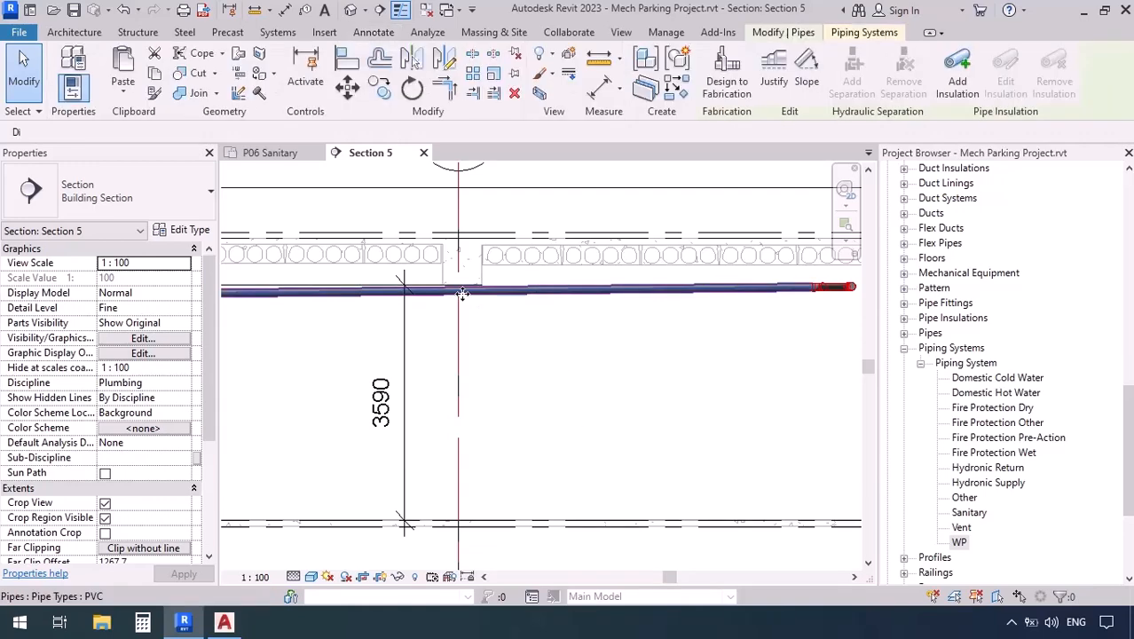
{"action": "scroll", "coordinate": [470, 286], "scroll_direction": "up", "scroll_amount": 2}
{"action": "key", "text": "Up"}
{"action": "key", "text": "Up"}
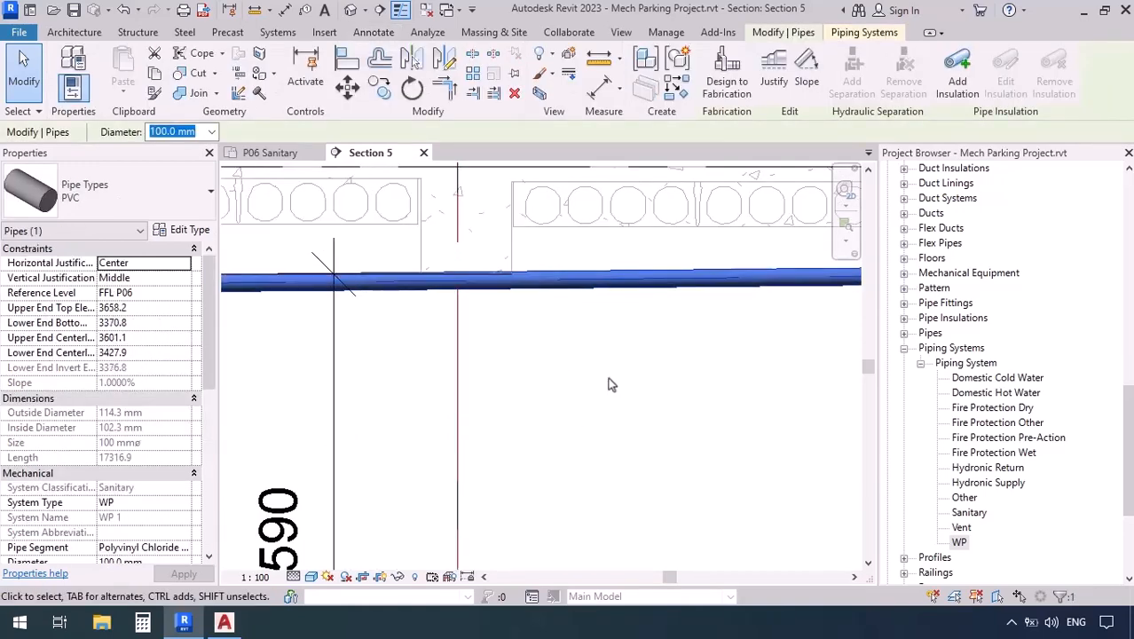
- Lower the long sloping pipe in Section 5 by small nudges to sit just below the beam underside at WB
{"action": "key", "text": "Down"}
{"action": "key", "text": "Down"}
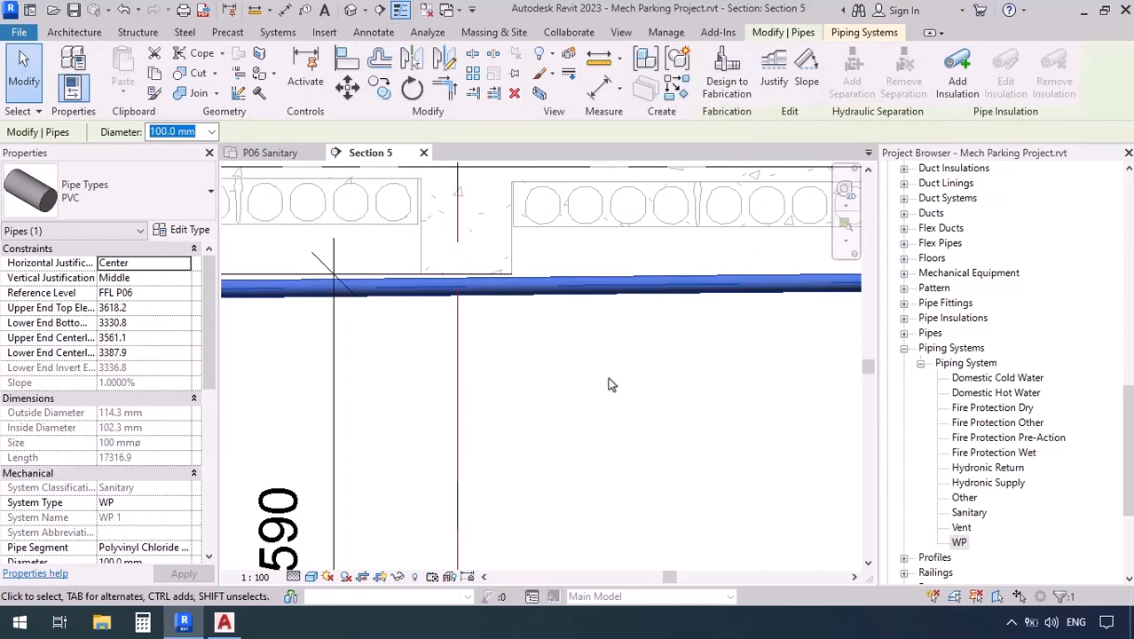
{"action": "key", "text": "Down"}
{"action": "key", "text": "Down"}
{"action": "key", "text": "Down"}
{"action": "key", "text": "Up"}
{"action": "key", "text": "Up"}
{"action": "key", "text": "Up"}
{"action": "scroll", "coordinate": [609, 383], "scroll_direction": "down", "scroll_amount": 3}
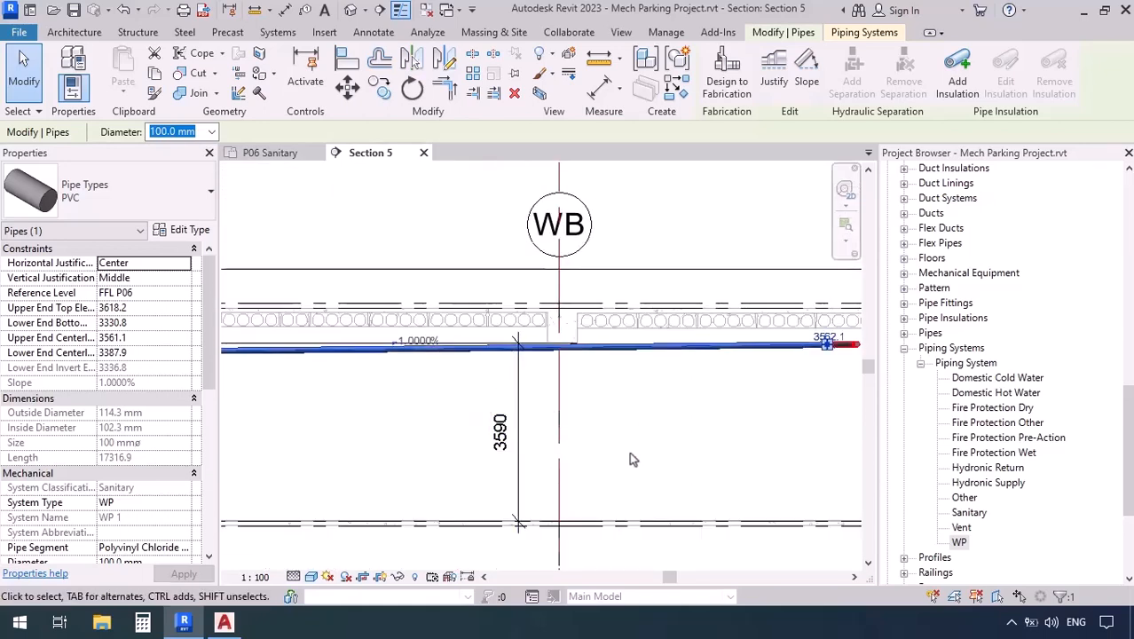
{"action": "left_click", "coordinate": [630, 457]}
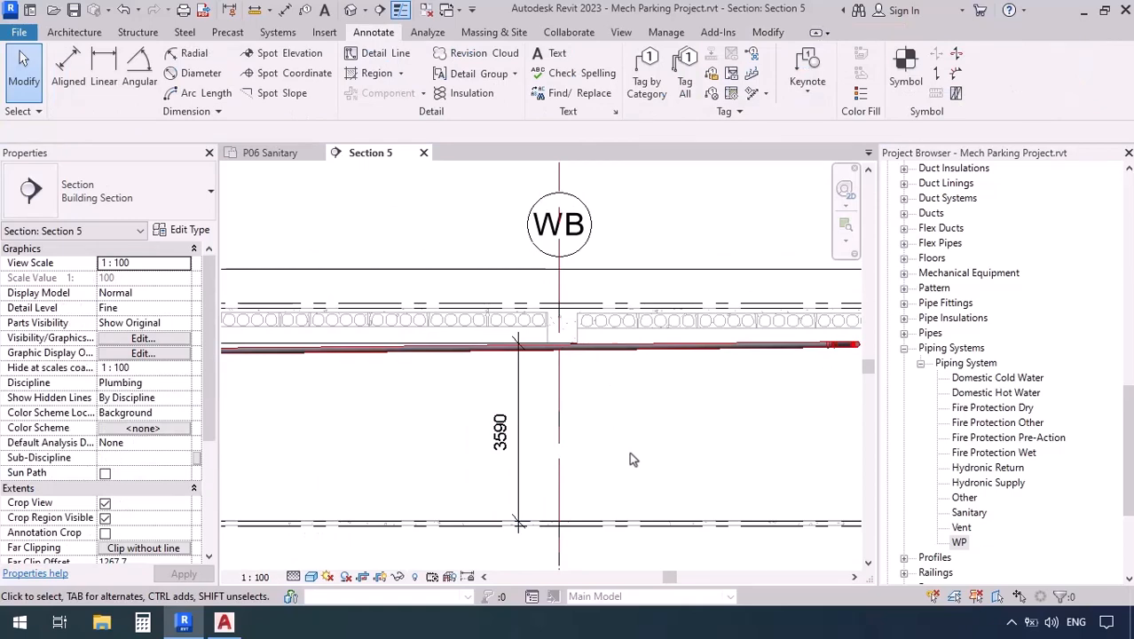
- Examine the modelled pipe run and its angled corner fittings near the AD drain in the P06 Sanitary plan
{"action": "left_click", "coordinate": [286, 153]}
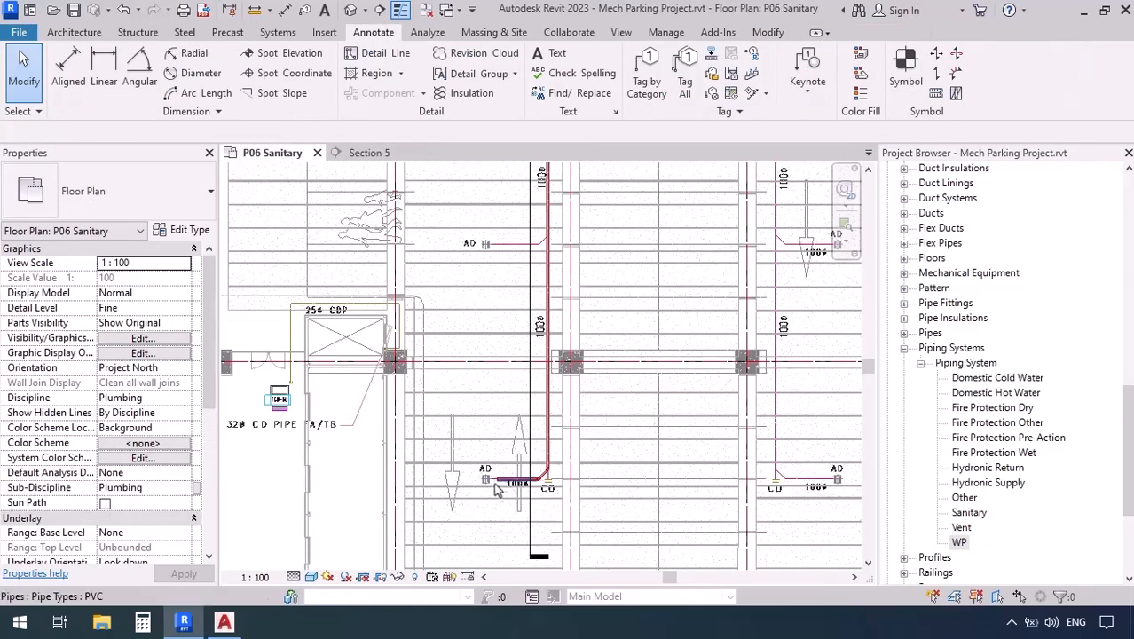
{"action": "scroll", "coordinate": [497, 487], "scroll_direction": "down", "scroll_amount": 3}
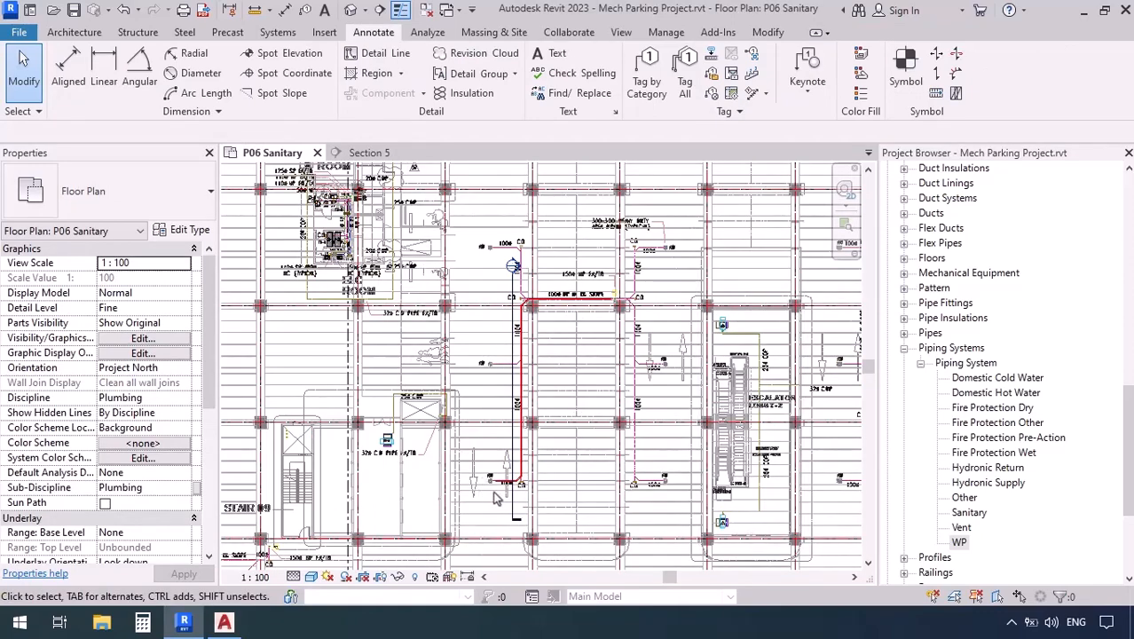
{"action": "scroll", "coordinate": [510, 495], "scroll_direction": "up", "scroll_amount": 5}
{"action": "scroll", "coordinate": [540, 482], "scroll_direction": "up", "scroll_amount": 1}
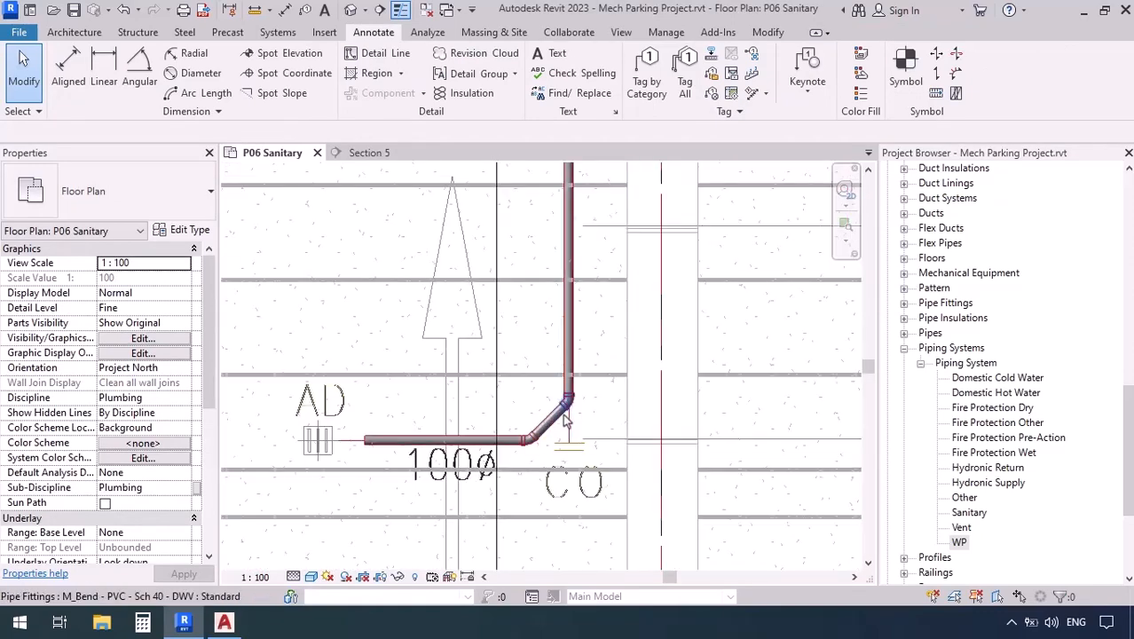
{"action": "scroll", "coordinate": [567, 421], "scroll_direction": "up", "scroll_amount": 3}
{"action": "scroll", "coordinate": [566, 421], "scroll_direction": "down", "scroll_amount": 3}
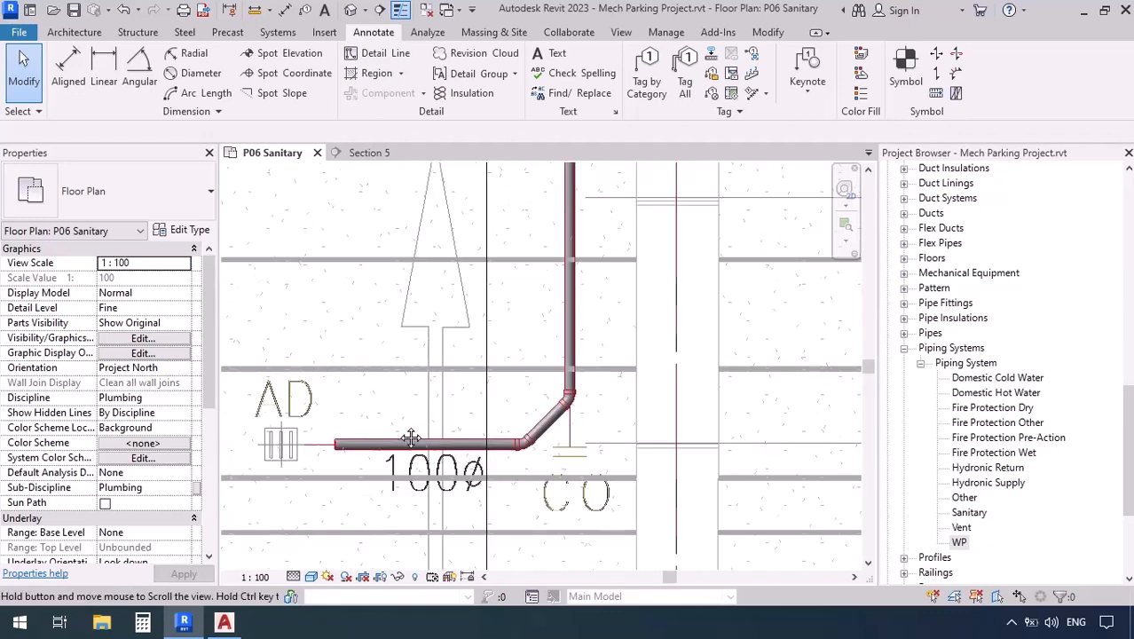
{"action": "middle_click_drag", "start_coordinate": [400, 431], "coordinate": [430, 444]}
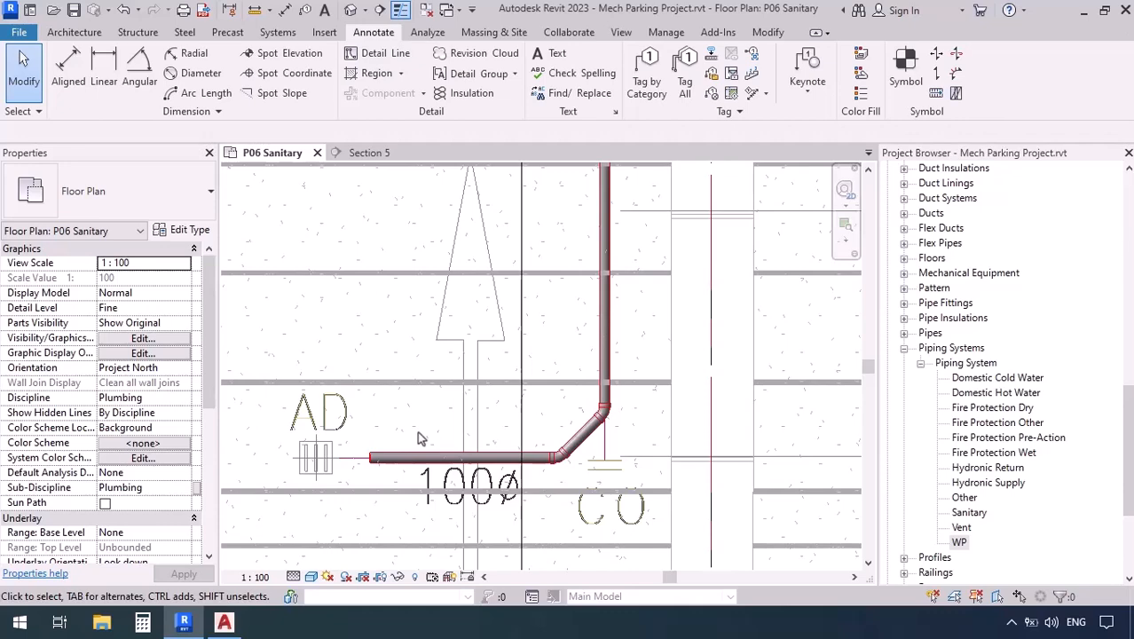
- Draw a trial 100 mm PVC pipe with a square corner beside the existing run, starting at 3590 mm middle elevation and sloping down 1%
{"action": "key", "text": "p"}
{"action": "key", "text": "i"}
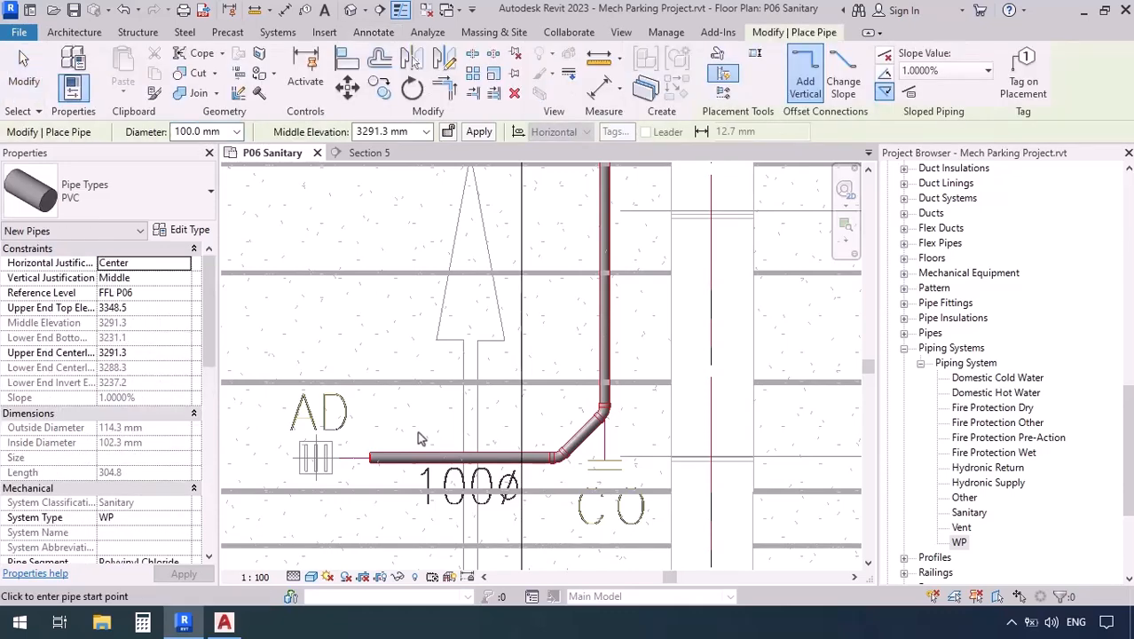
{"action": "left_click", "coordinate": [390, 131]}
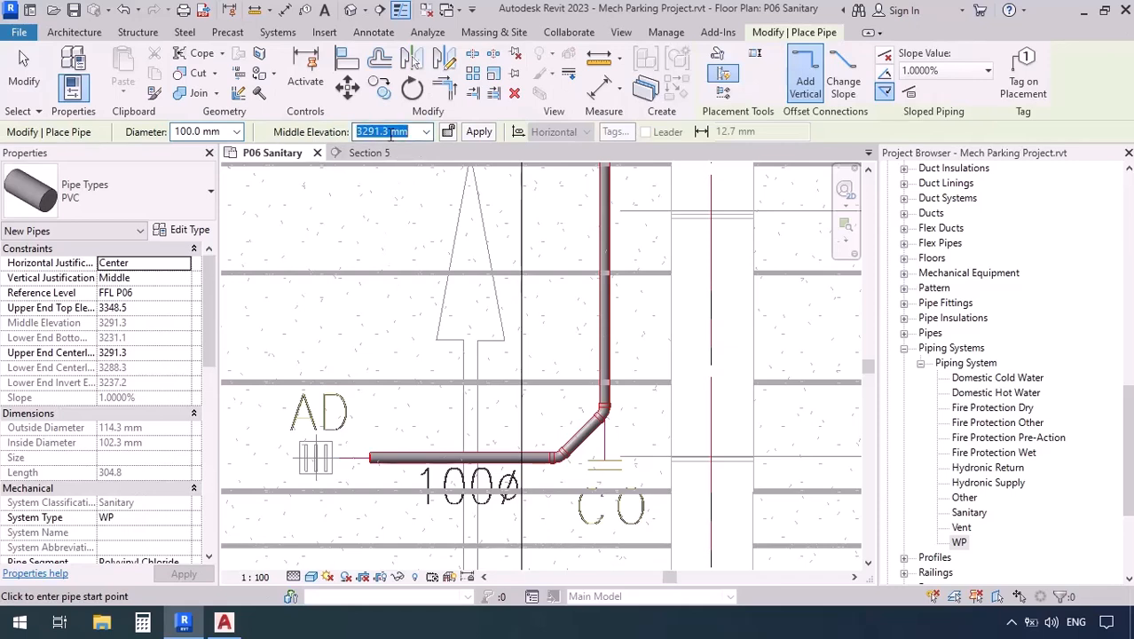
{"action": "type", "text": "3590"}
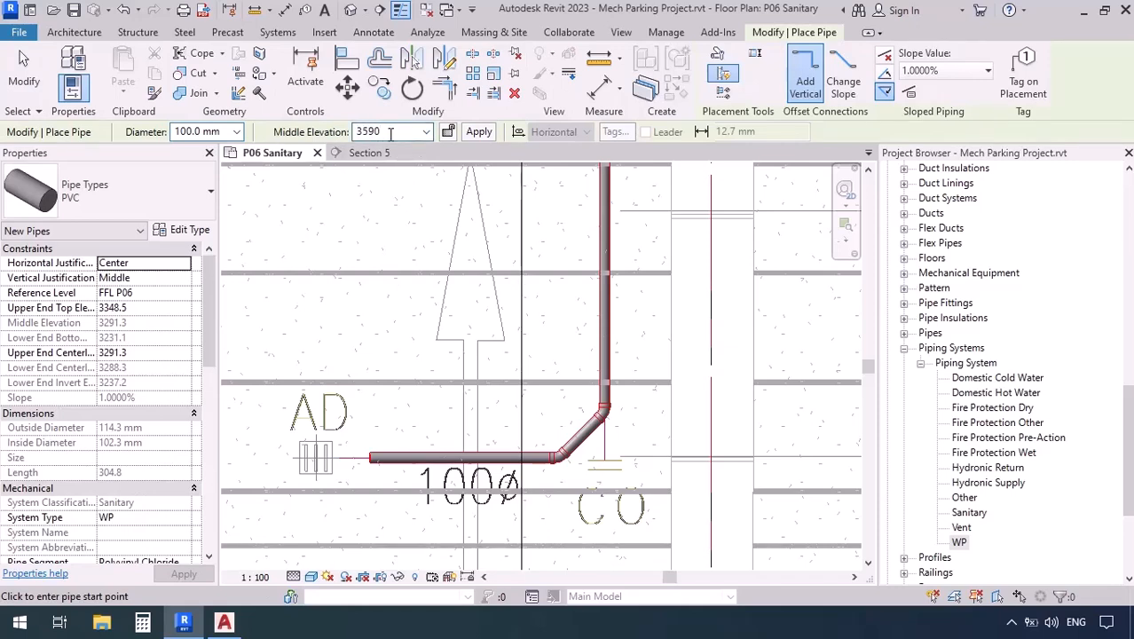
{"action": "key", "text": "Return"}
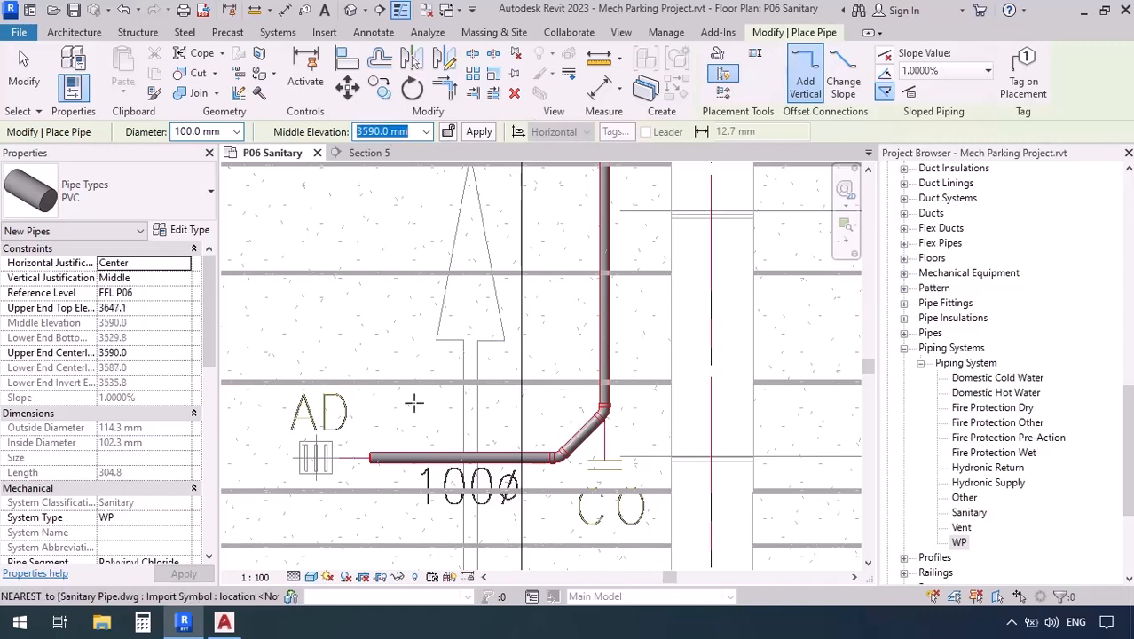
{"action": "left_click", "coordinate": [383, 410]}
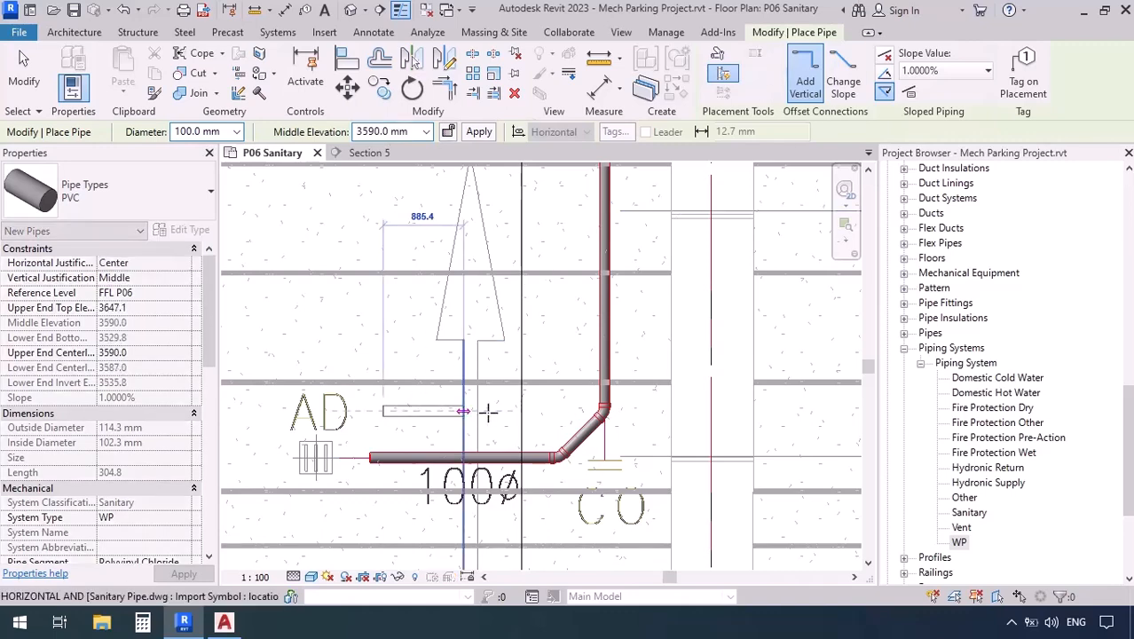
{"action": "left_click", "coordinate": [555, 393]}
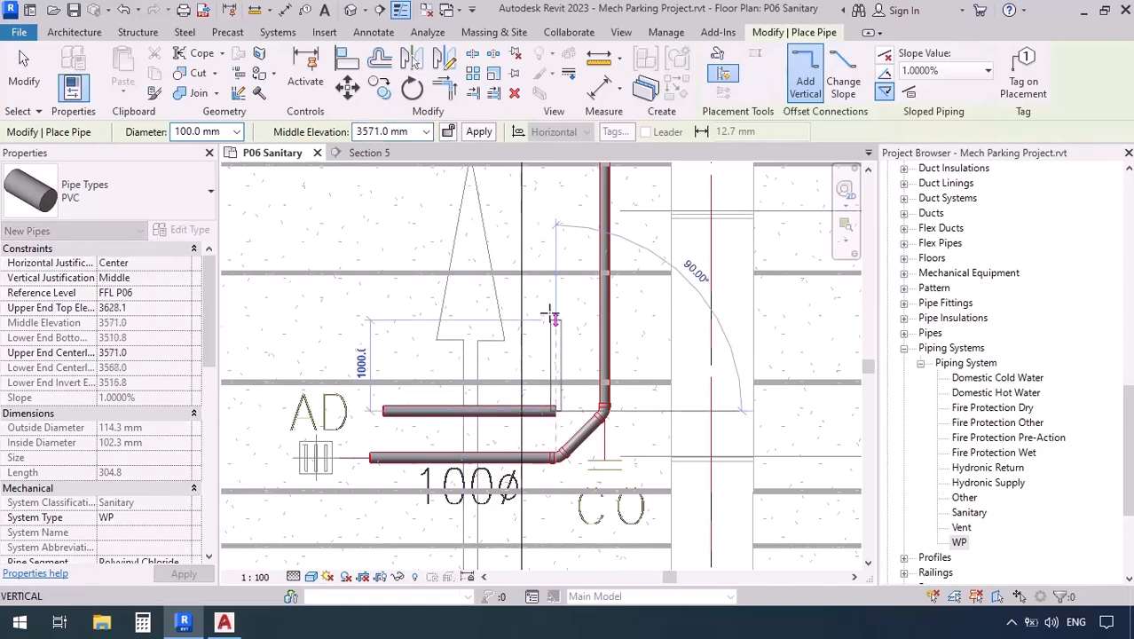
{"action": "left_click", "coordinate": [556, 201]}
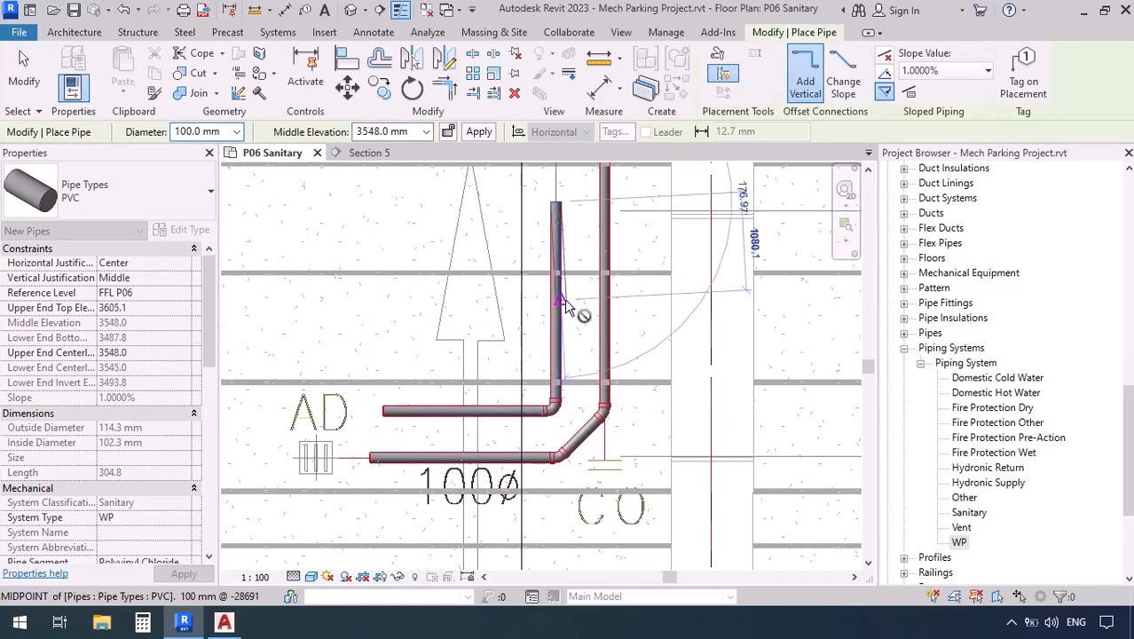
{"action": "key", "text": "Escape"}
{"action": "key", "text": "Escape"}
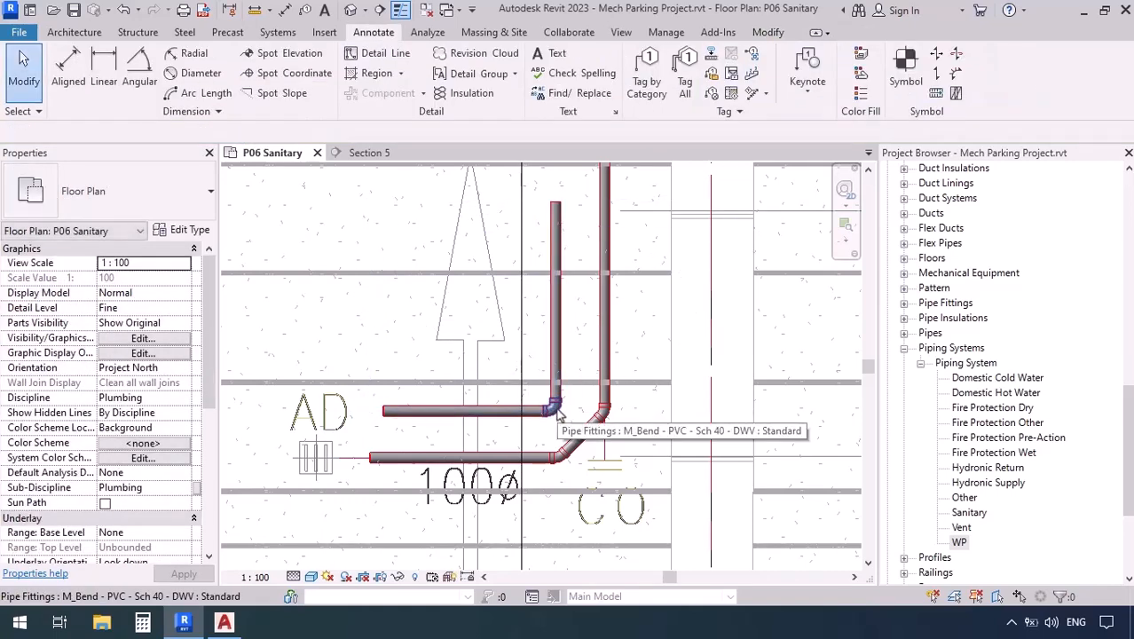
- Compare the trial pipe's 90° bend with the existing angled corner, and delete the trial run with its bend
{"action": "scroll", "coordinate": [558, 415], "scroll_direction": "up", "scroll_amount": 4}
{"action": "middle_click_drag", "start_coordinate": [242, 402], "coordinate": [348, 418]}
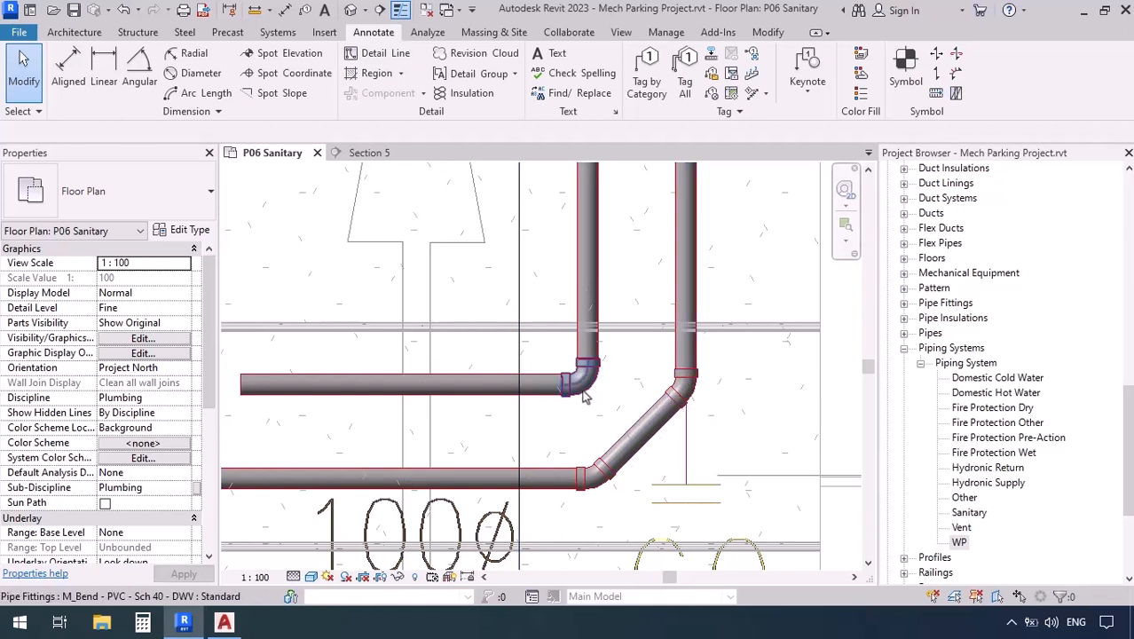
{"action": "scroll", "coordinate": [584, 396], "scroll_direction": "down", "scroll_amount": 3}
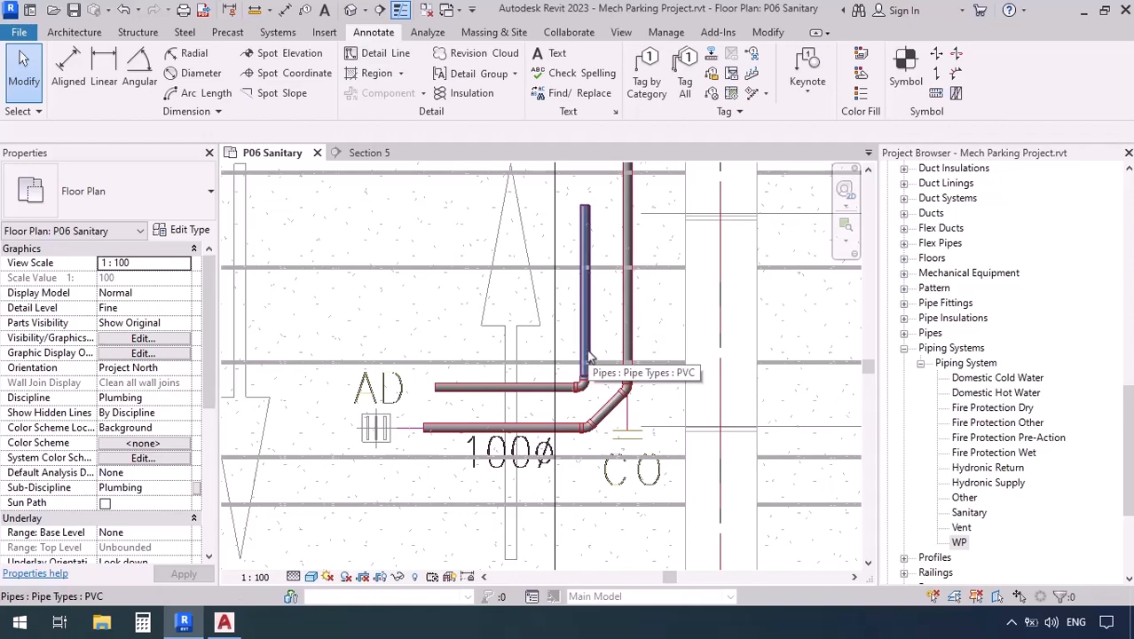
{"action": "key", "text": "Tab"}
{"action": "left_click", "coordinate": [588, 356]}
{"action": "key", "text": "Delete"}
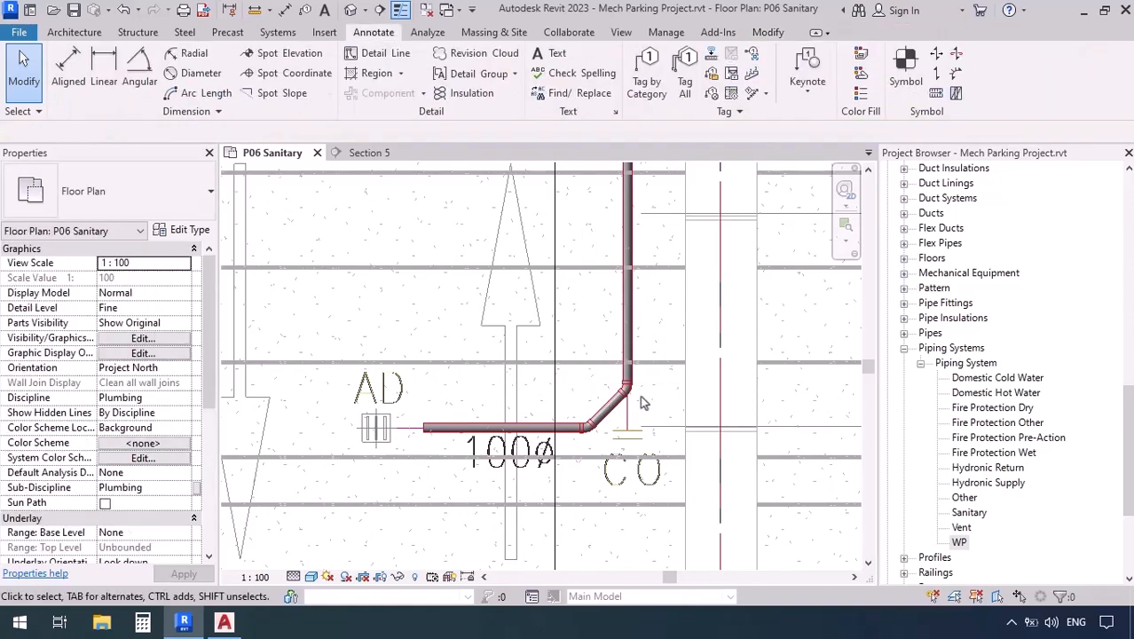
- Draw a short vertical trial pipe in the open bay below the AD drain, sloping down 1% from 3590 mm middle elevation
{"action": "scroll", "coordinate": [643, 402], "scroll_direction": "down", "scroll_amount": 3}
{"action": "scroll", "coordinate": [643, 402], "scroll_direction": "down", "scroll_amount": 2}
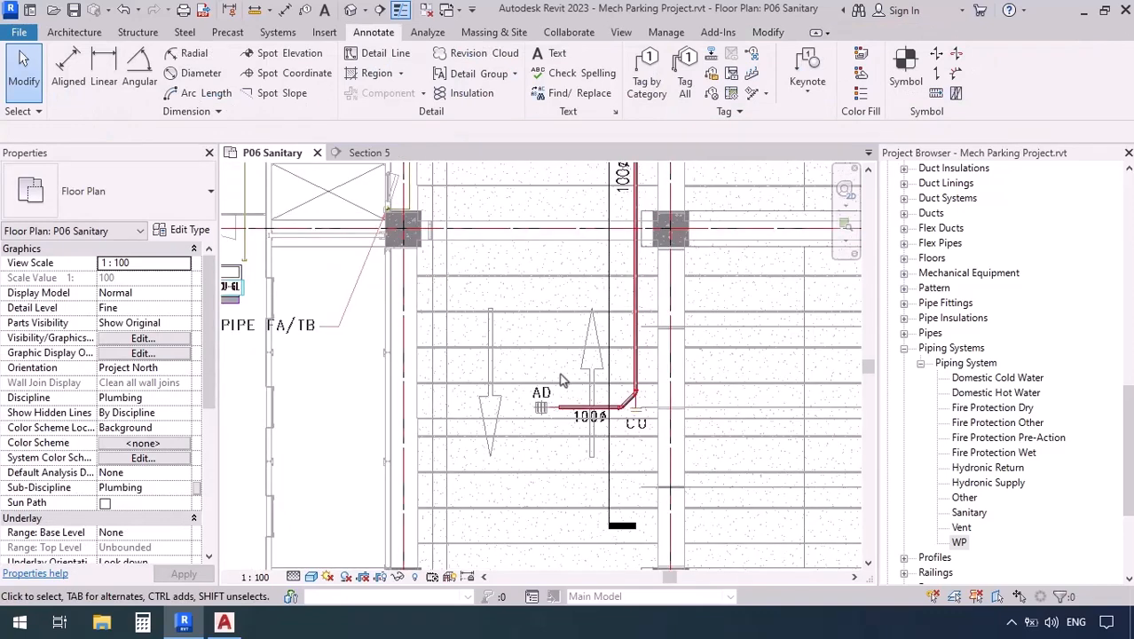
{"action": "middle_click_drag", "start_coordinate": [565, 379], "coordinate": [620, 441]}
{"action": "key", "text": "ctrl+z"}
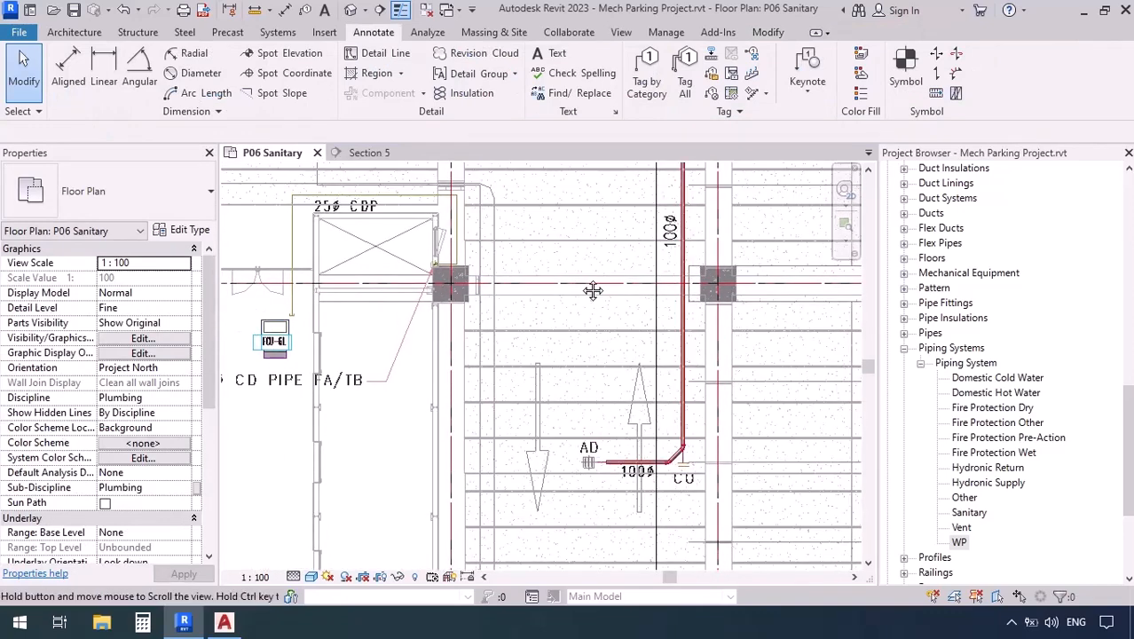
{"action": "middle_click_drag", "start_coordinate": [584, 283], "coordinate": [589, 378]}
{"action": "middle_click_drag", "start_coordinate": [562, 284], "coordinate": [605, 352]}
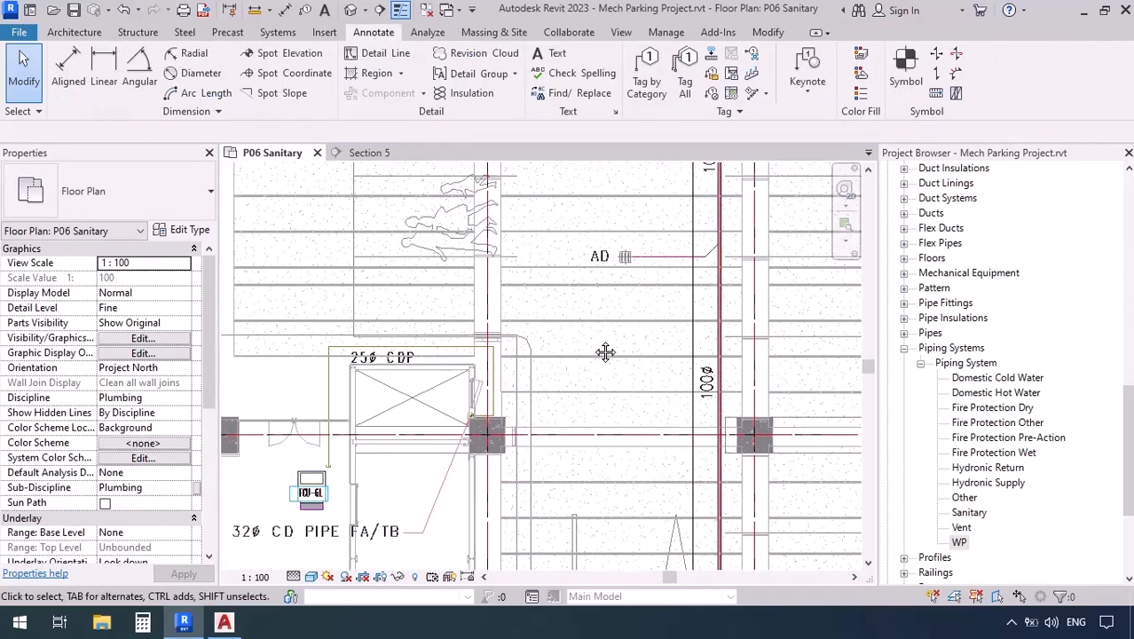
{"action": "key", "text": "p"}
{"action": "key", "text": "i"}
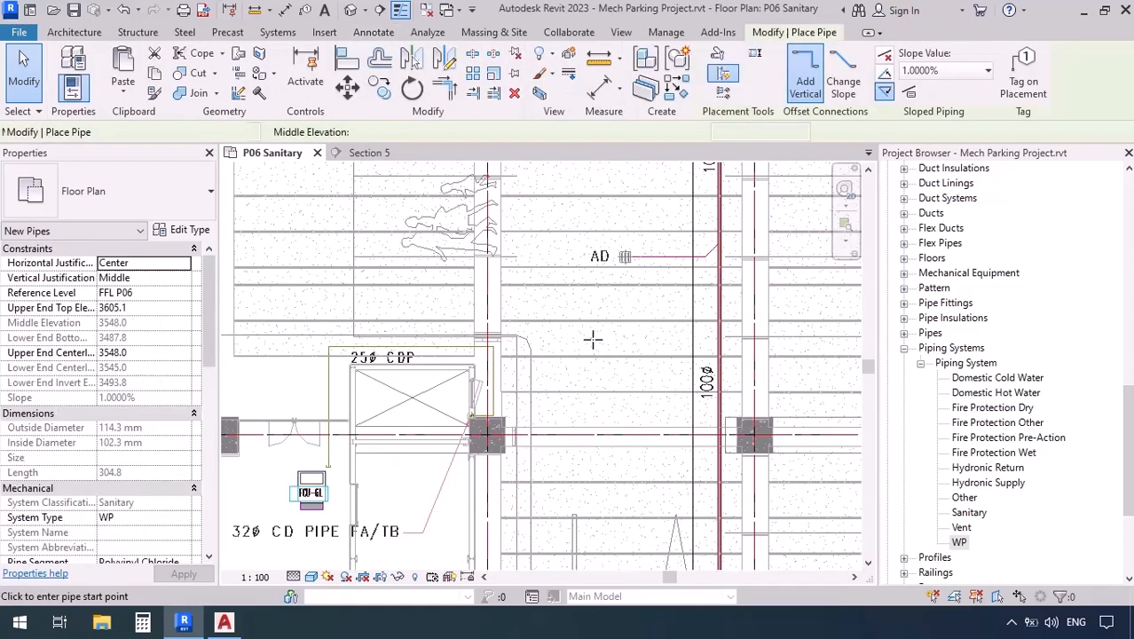
{"action": "left_click", "coordinate": [363, 133]}
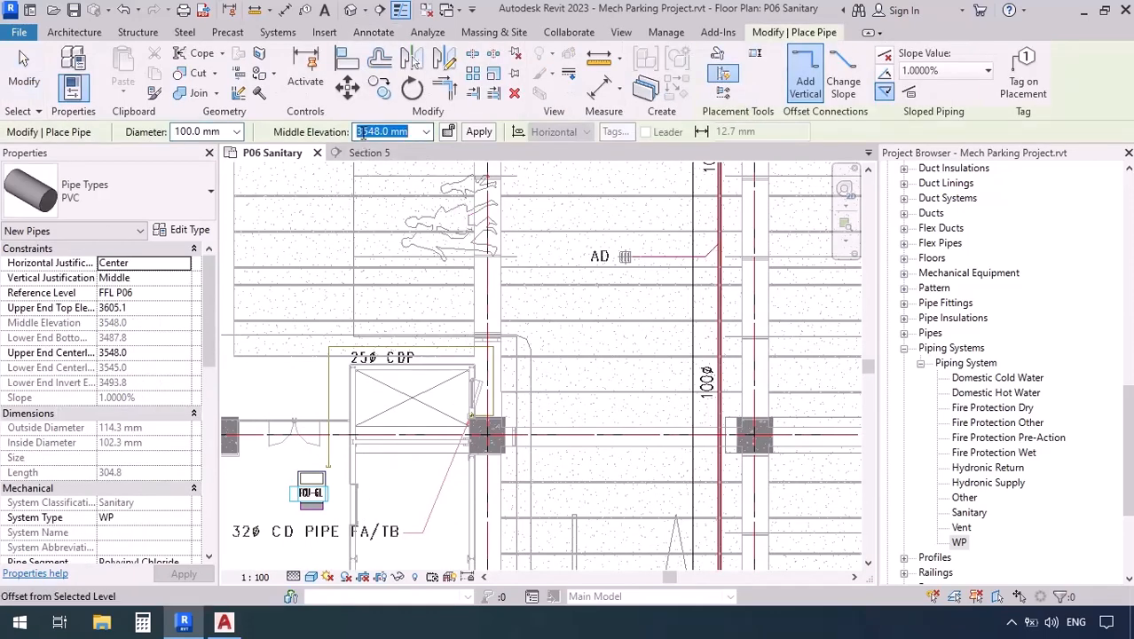
{"action": "type", "text": "3"}
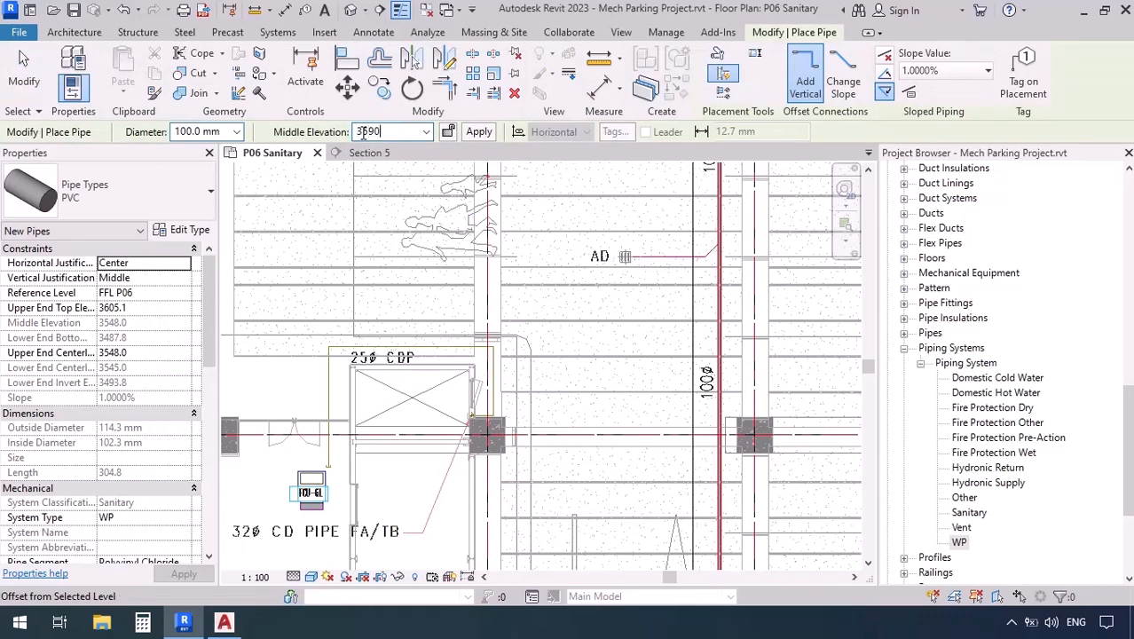
{"action": "type", "text": "590"}
{"action": "key", "text": "Return"}
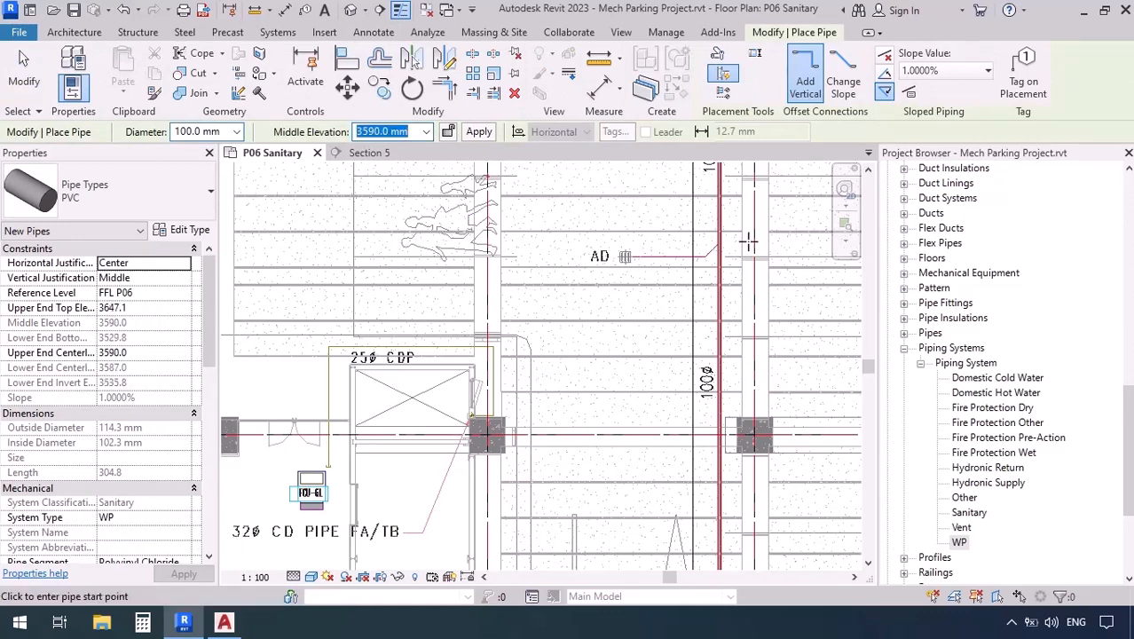
{"action": "left_click", "coordinate": [569, 419]}
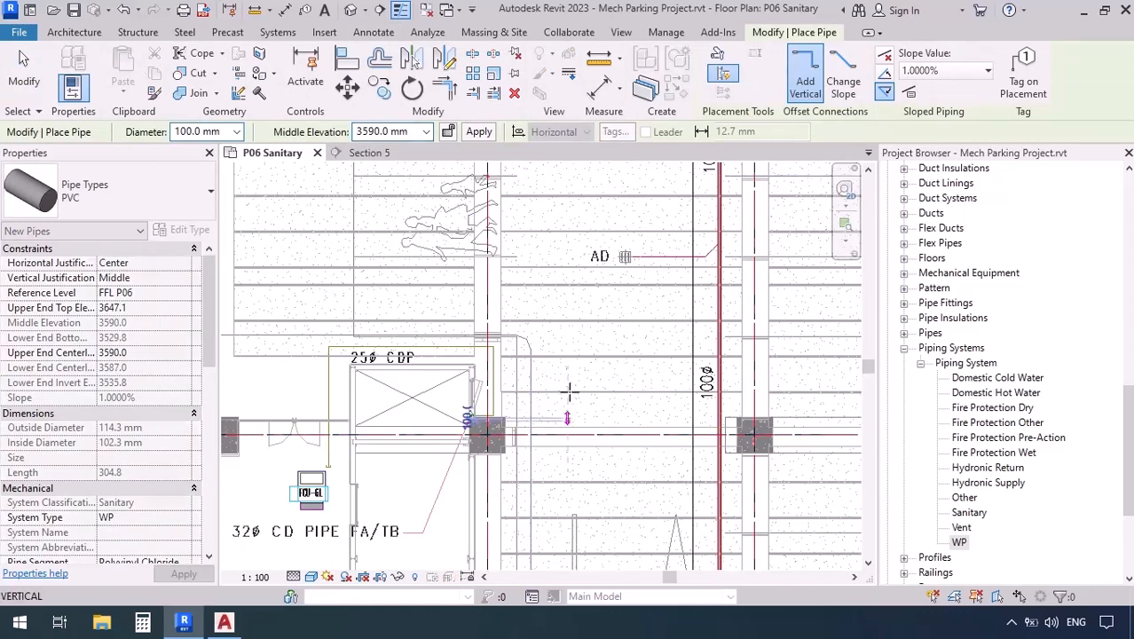
{"action": "left_click", "coordinate": [569, 372]}
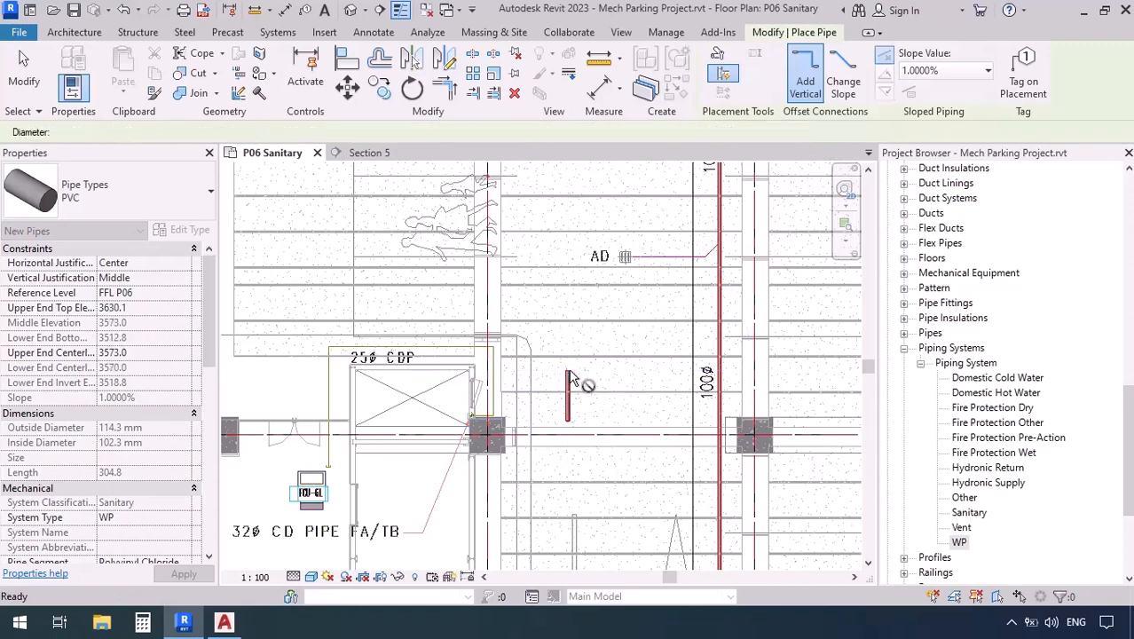
- Draw a second short pipe in line above the first, sloping up 1% from 3590 mm middle elevation
{"action": "left_click", "coordinate": [388, 131]}
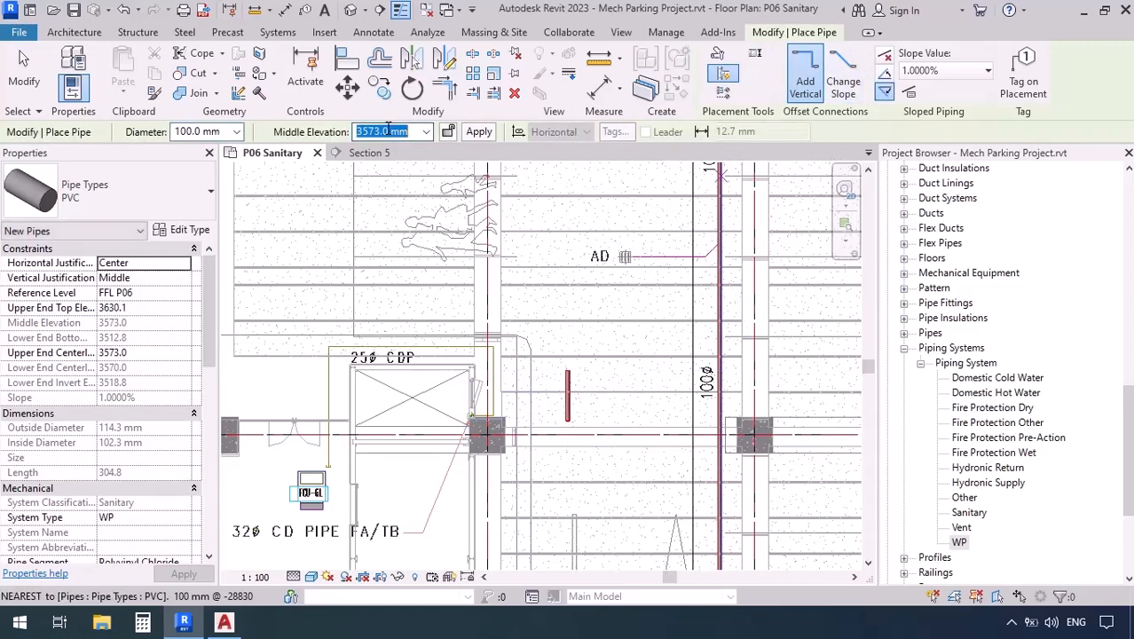
{"action": "type", "text": "35"}
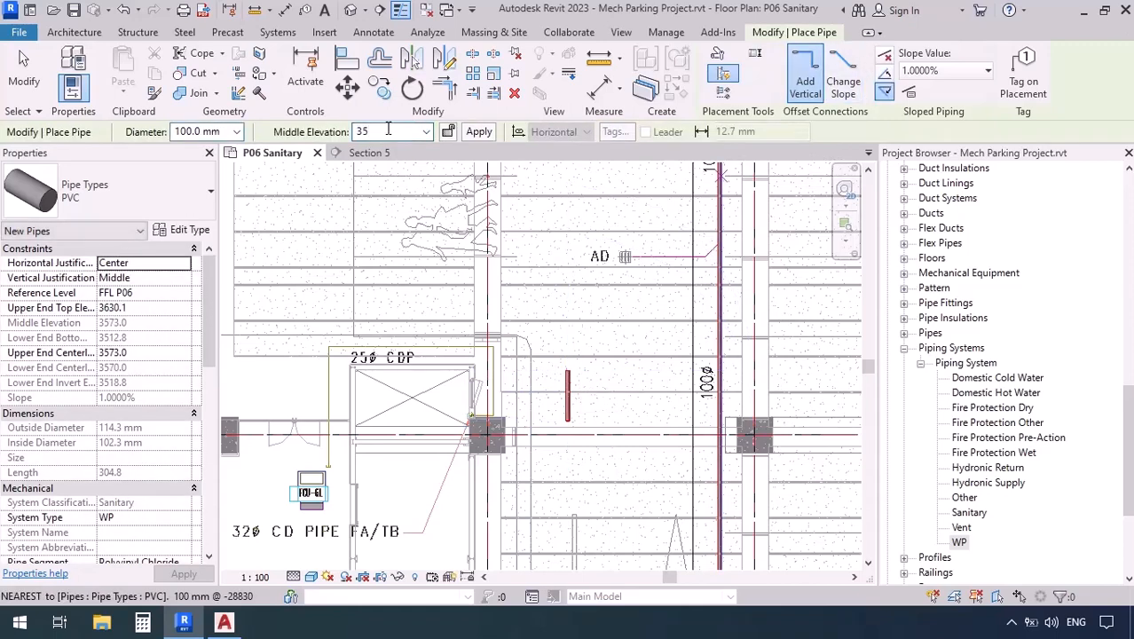
{"action": "type", "text": "90"}
{"action": "left_click", "coordinate": [885, 72]}
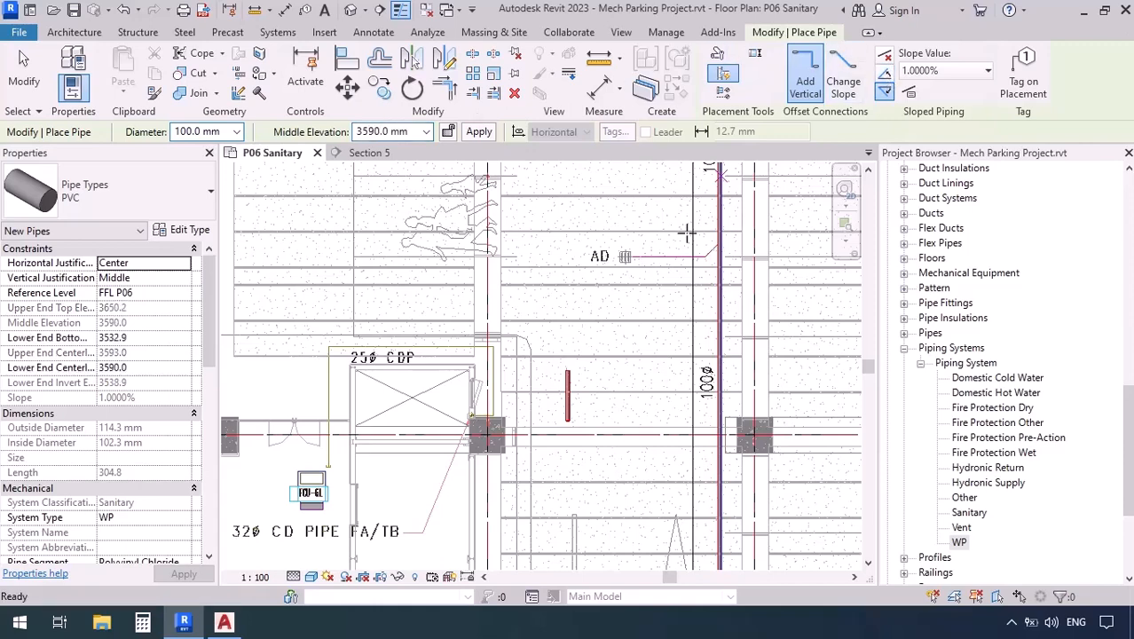
{"action": "left_click", "coordinate": [568, 355]}
{"action": "left_click", "coordinate": [565, 309]}
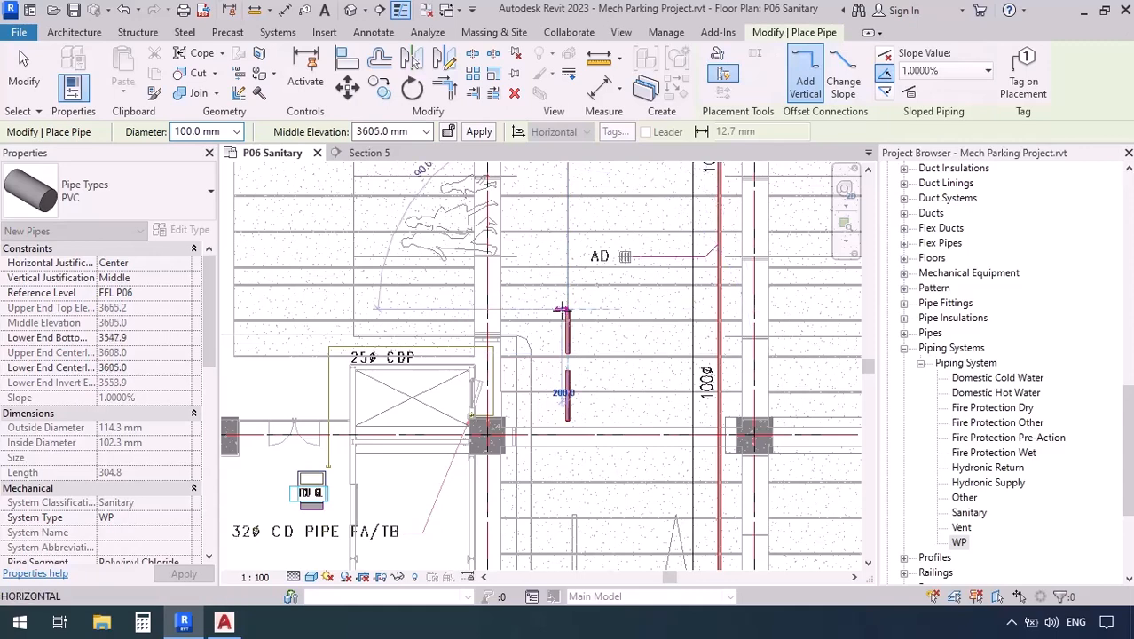
- Draw a third short pipe about 1400 mm long in line above the second, with slope off at 3590 mm middle elevation
{"action": "left_click", "coordinate": [410, 131]}
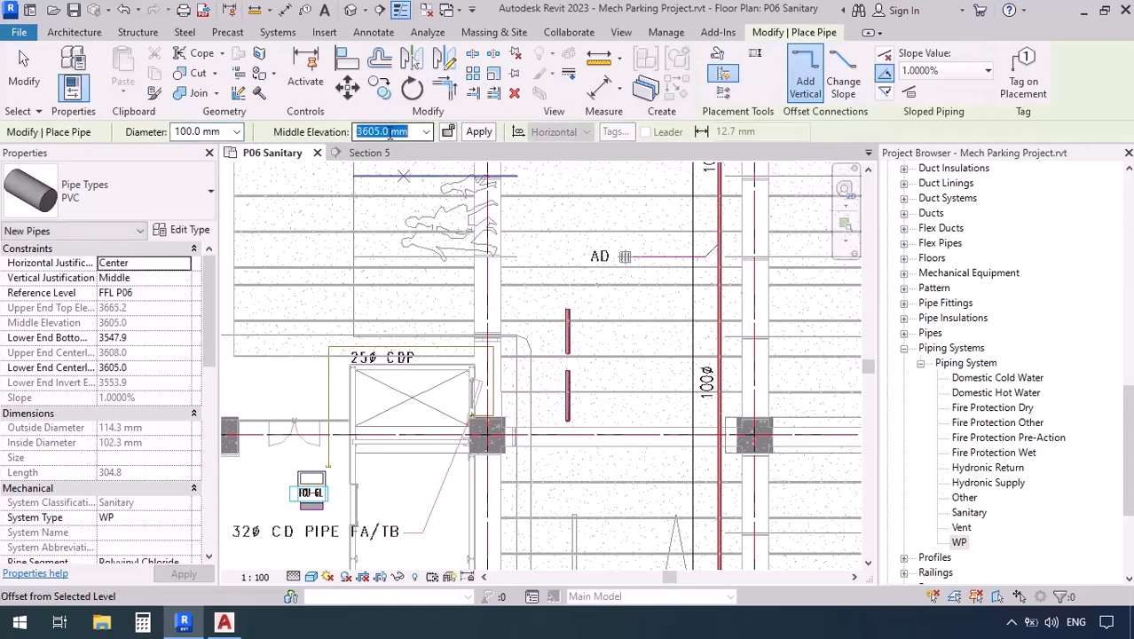
{"action": "type", "text": "35"}
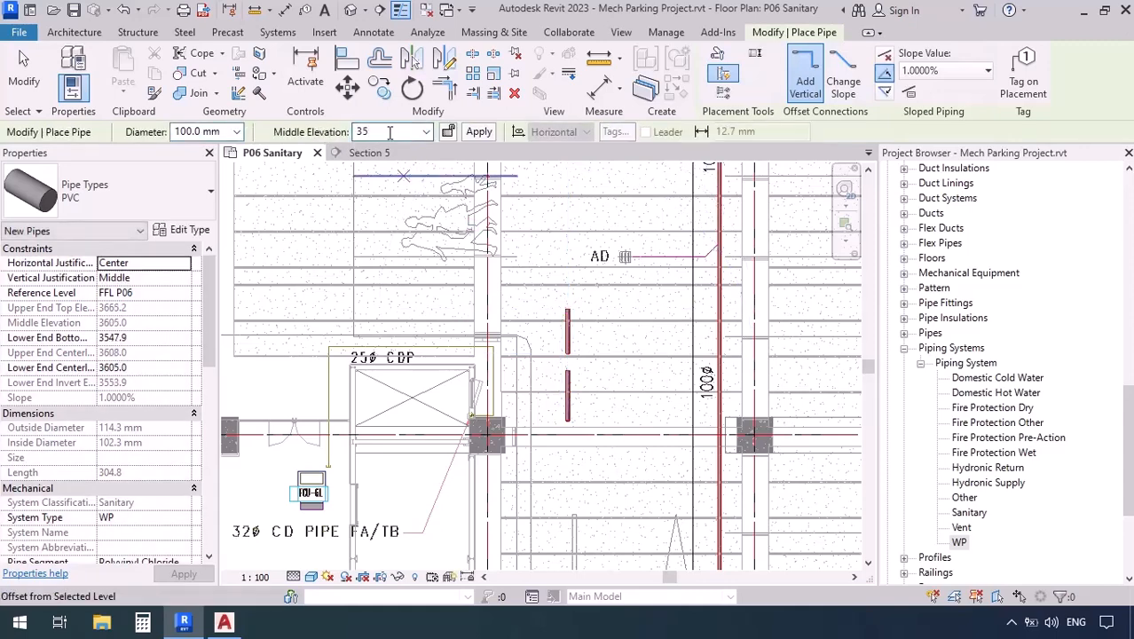
{"action": "type", "text": "90"}
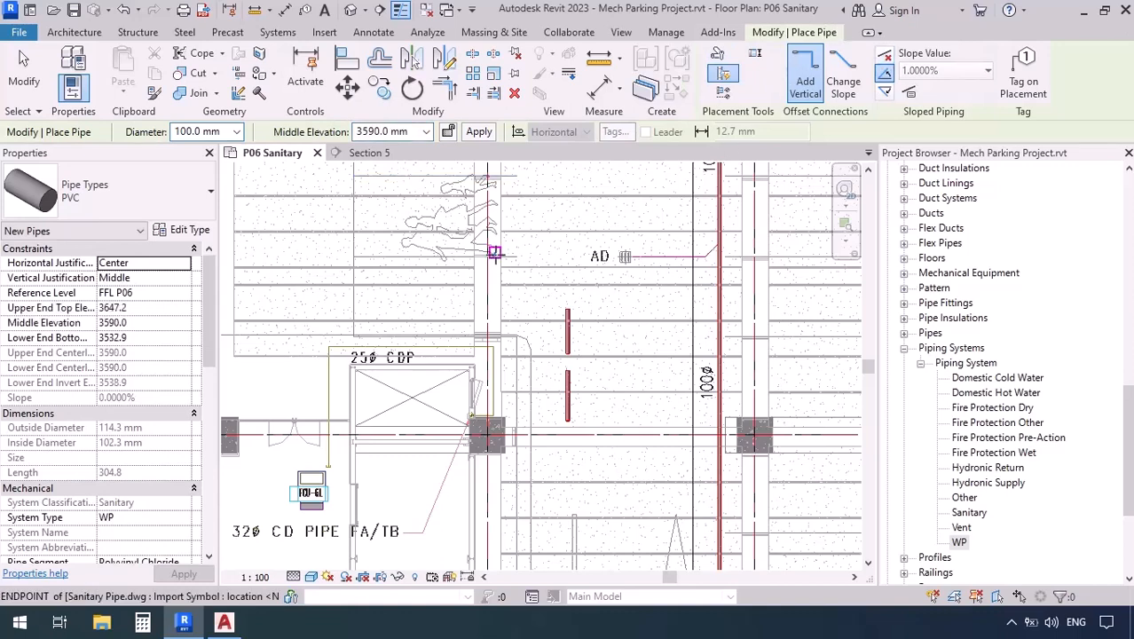
{"action": "left_click", "coordinate": [568, 289]}
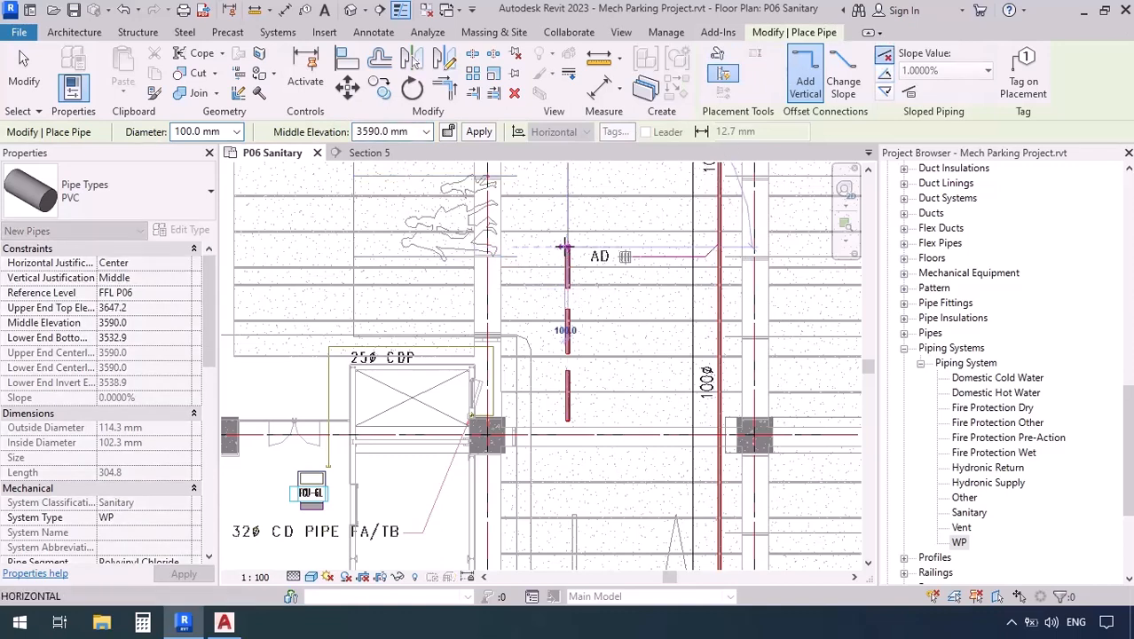
{"action": "left_click", "coordinate": [568, 249]}
{"action": "key", "text": "Escape"}
{"action": "key", "text": "Escape"}
- Move the Section 5 line to just left of the three trial pipes and bring them into view in Section 5
{"action": "left_click", "coordinate": [693, 342]}
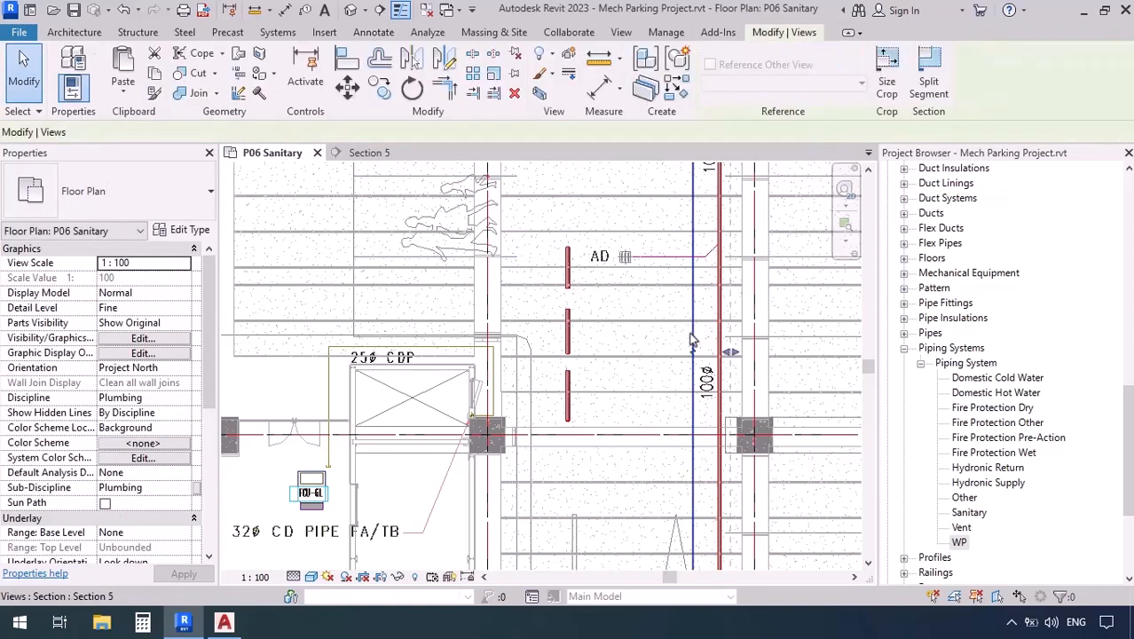
{"action": "left_click_drag", "start_coordinate": [550, 339], "coordinate": [549, 340]}
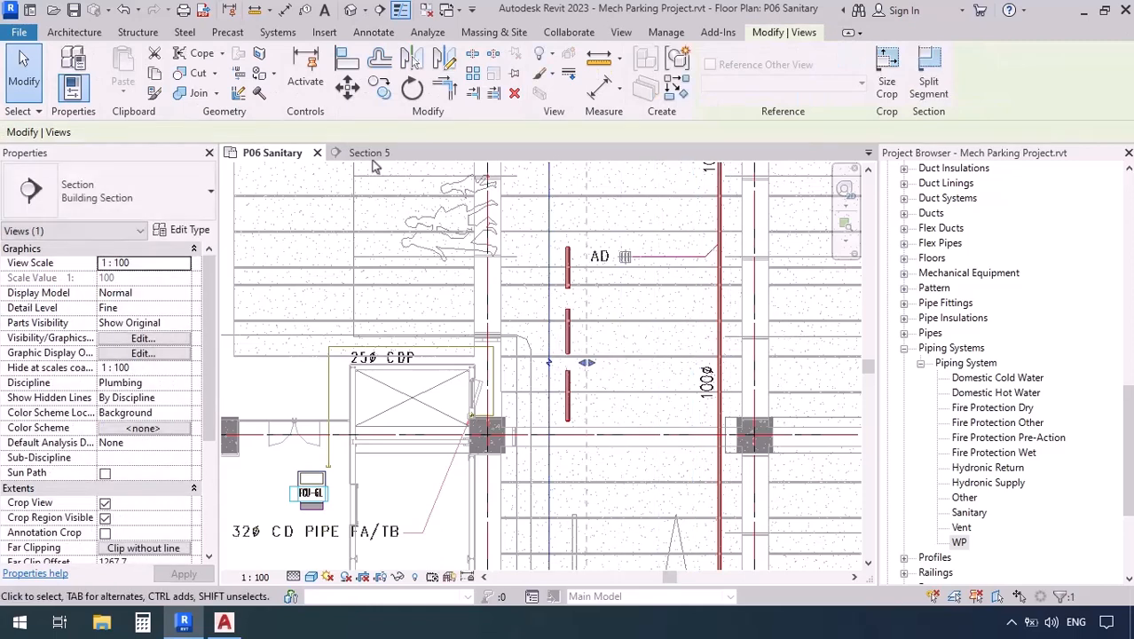
{"action": "key", "text": "ctrl+Tab"}
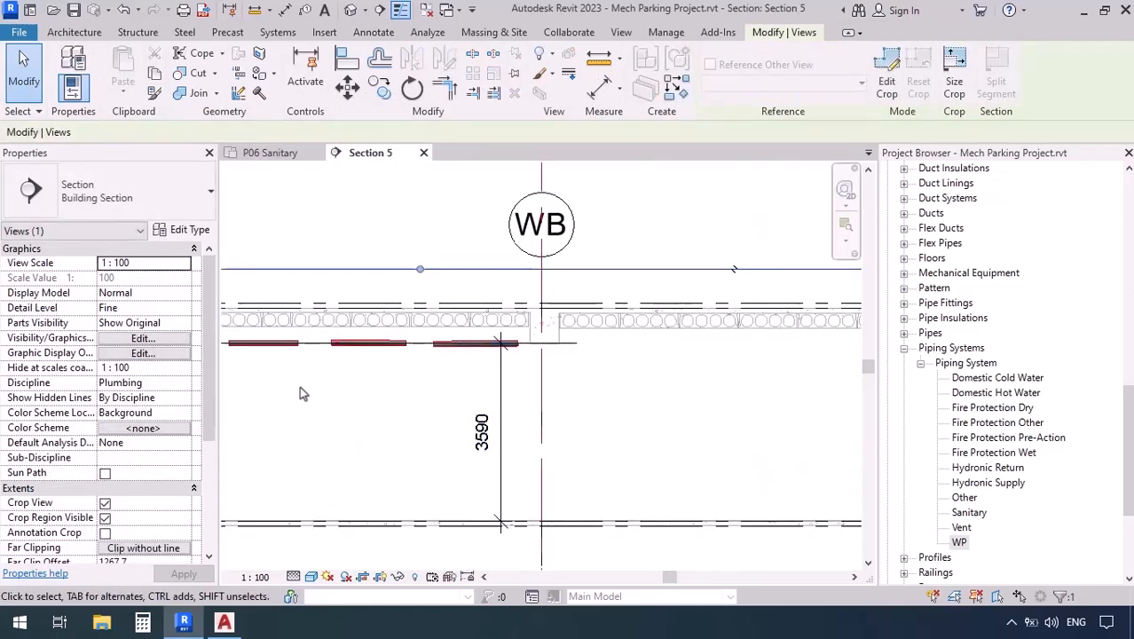
{"action": "middle_click_drag", "start_coordinate": [299, 386], "coordinate": [504, 423]}
{"action": "scroll", "coordinate": [538, 402], "scroll_direction": "up", "scroll_amount": 2}
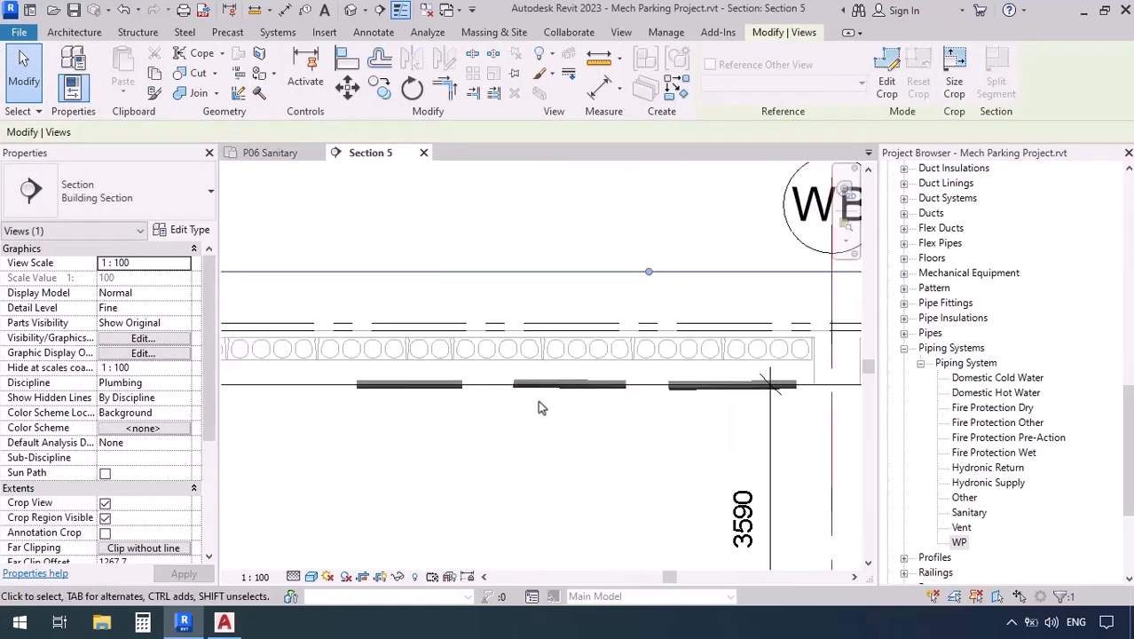
- Examine the slope-off and slope-up trial pipes against the 3590 mm reference line in the section
{"action": "left_click", "coordinate": [343, 391]}
{"action": "left_click", "coordinate": [491, 432]}
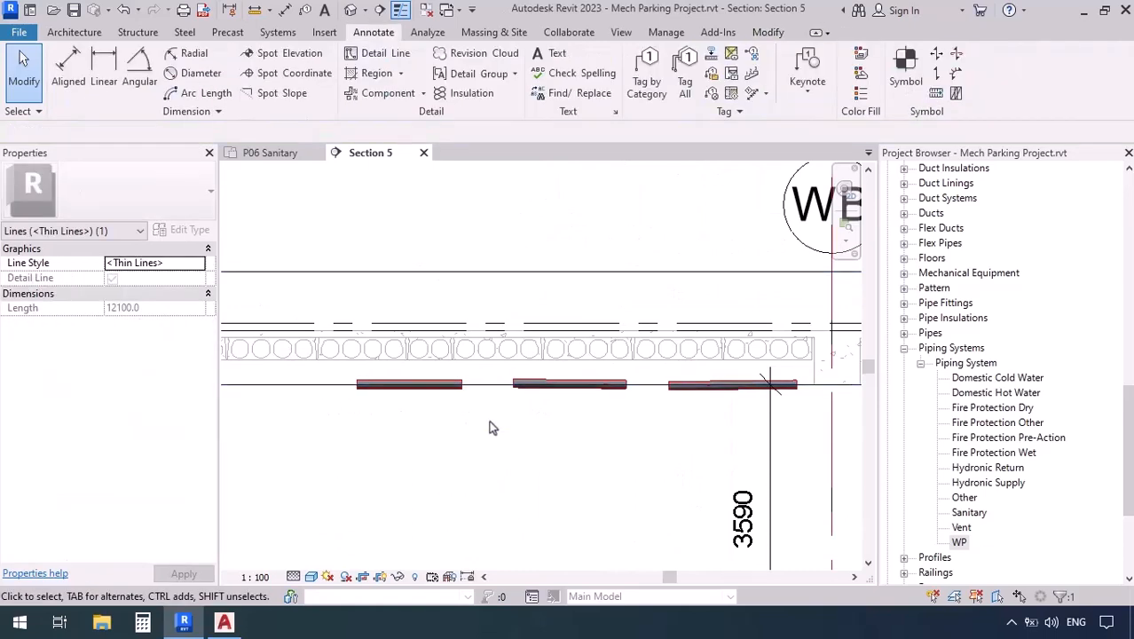
{"action": "scroll", "coordinate": [382, 416], "scroll_direction": "up", "scroll_amount": 2}
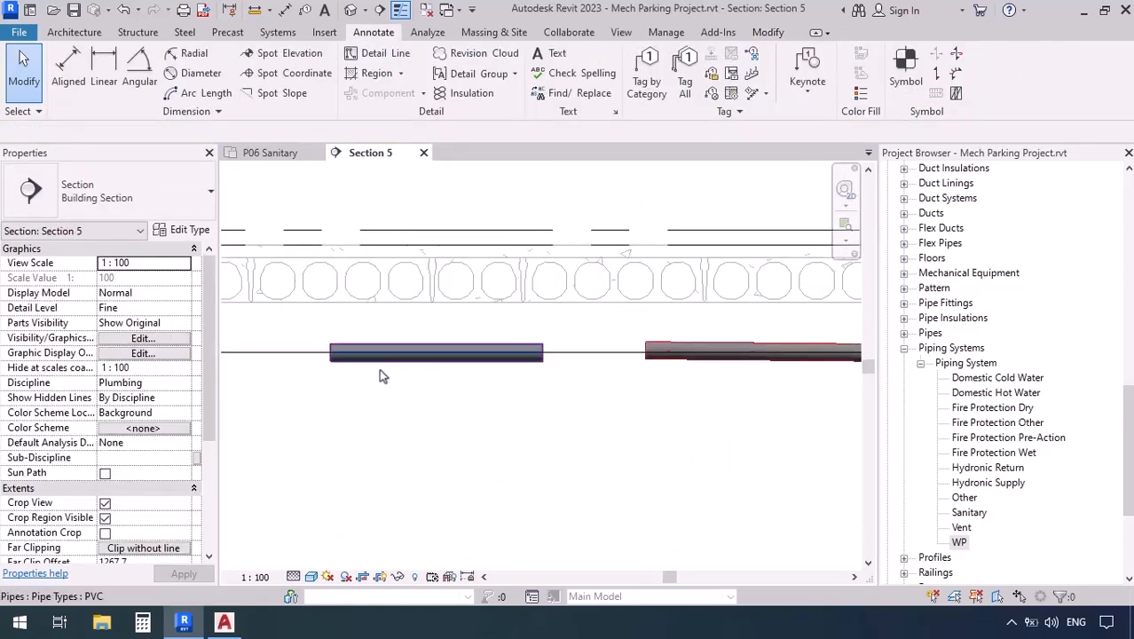
{"action": "scroll", "coordinate": [363, 377], "scroll_direction": "down", "scroll_amount": 3}
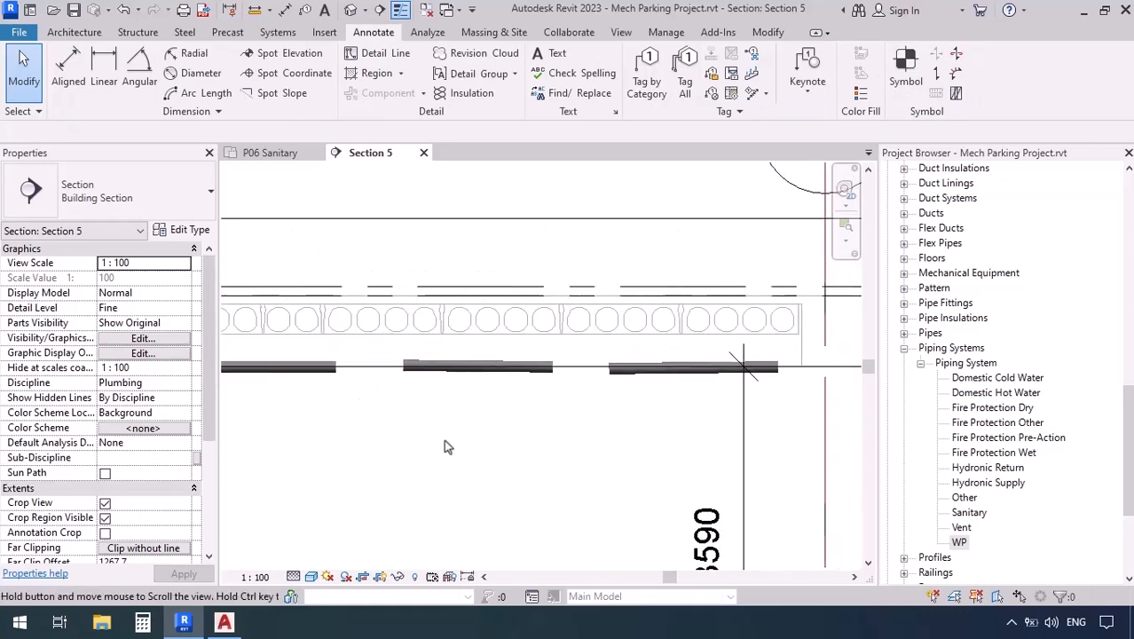
{"action": "scroll", "coordinate": [449, 446], "scroll_direction": "up", "scroll_amount": 2}
{"action": "left_click", "coordinate": [610, 392]}
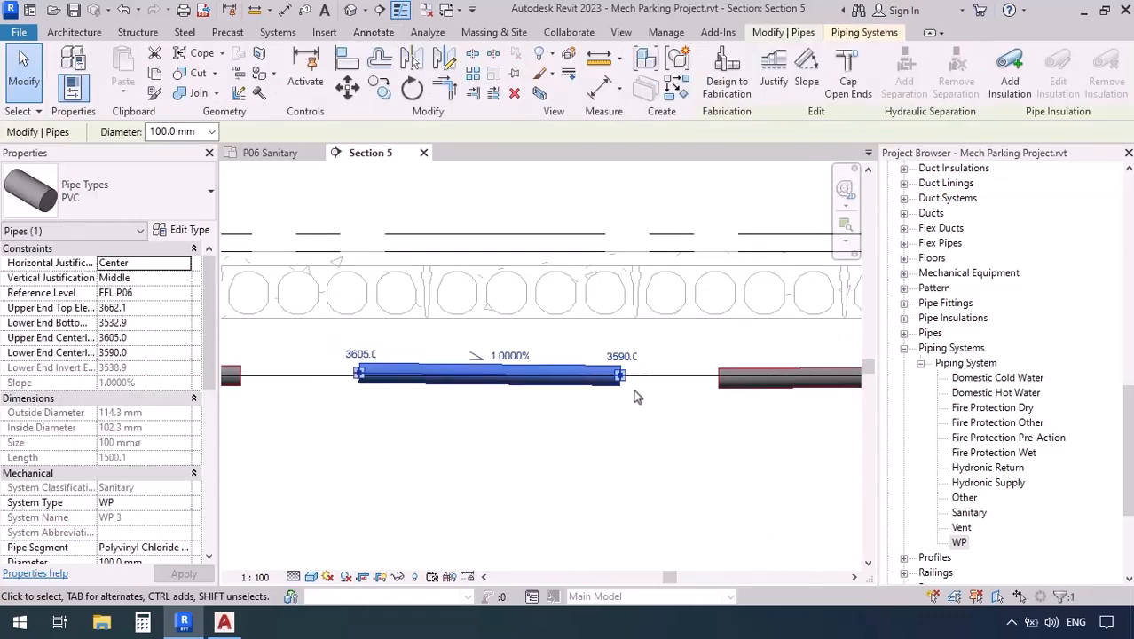
{"action": "scroll", "coordinate": [326, 381], "scroll_direction": "down", "scroll_amount": 2}
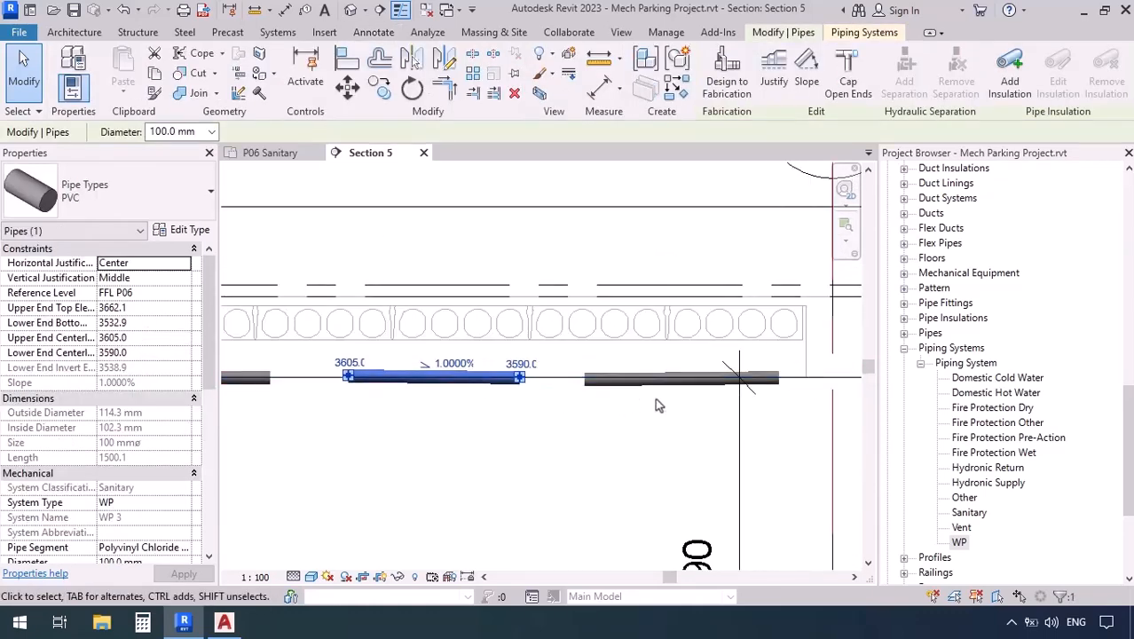
- Set the slope of the slope-down trial pipe nearest grid WB to 4%
{"action": "left_click", "coordinate": [653, 390]}
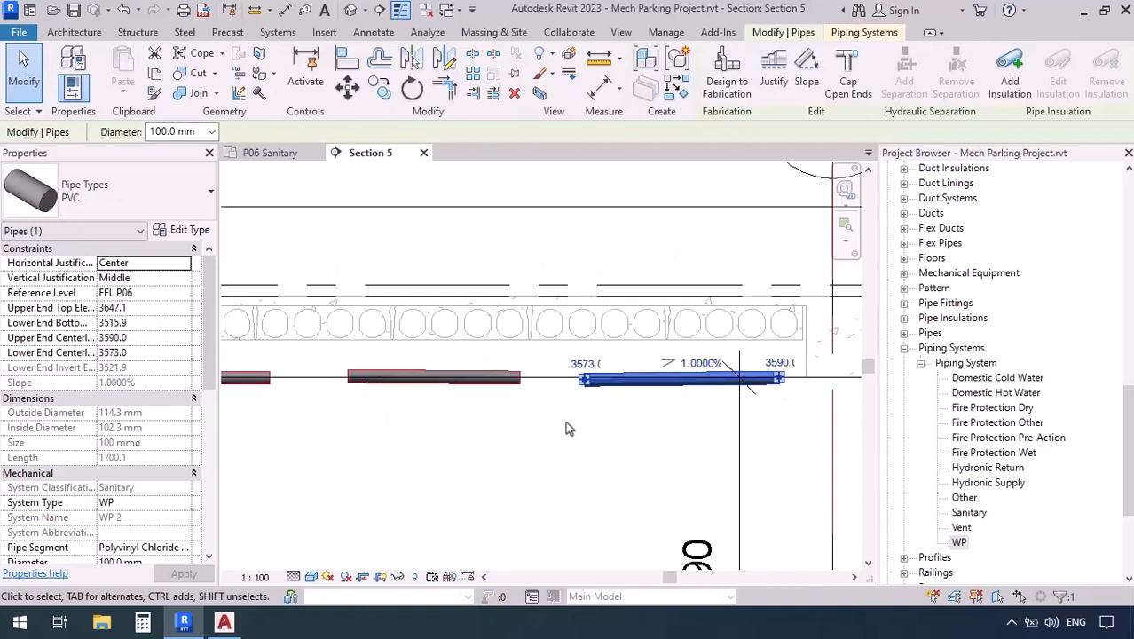
{"action": "left_click", "coordinate": [692, 365]}
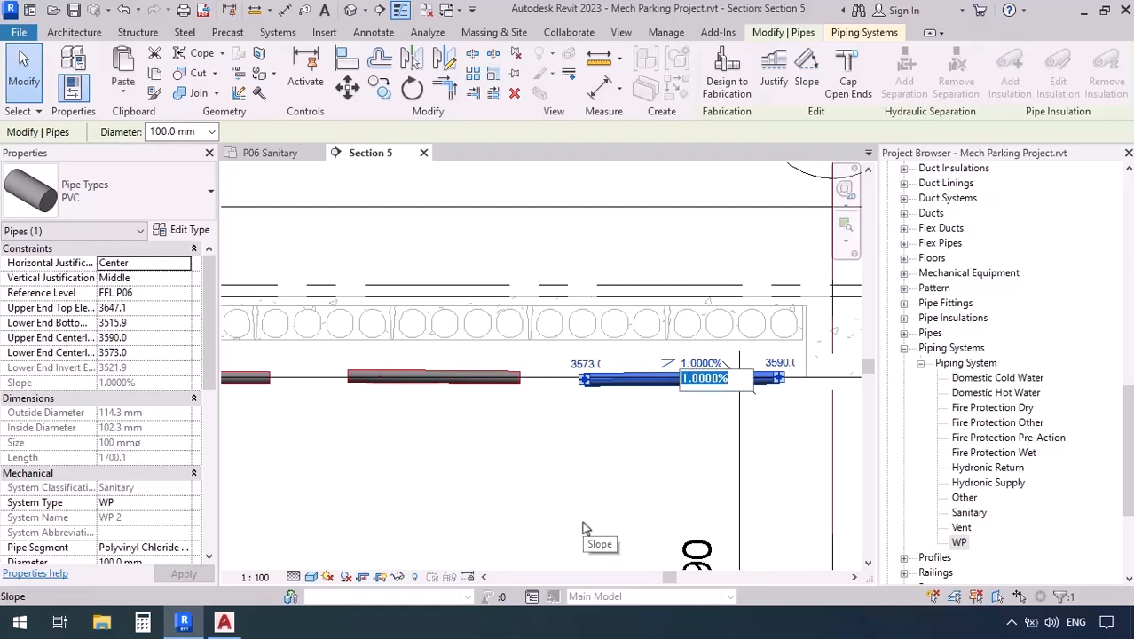
{"action": "type", "text": "4"}
{"action": "key", "text": "Return"}
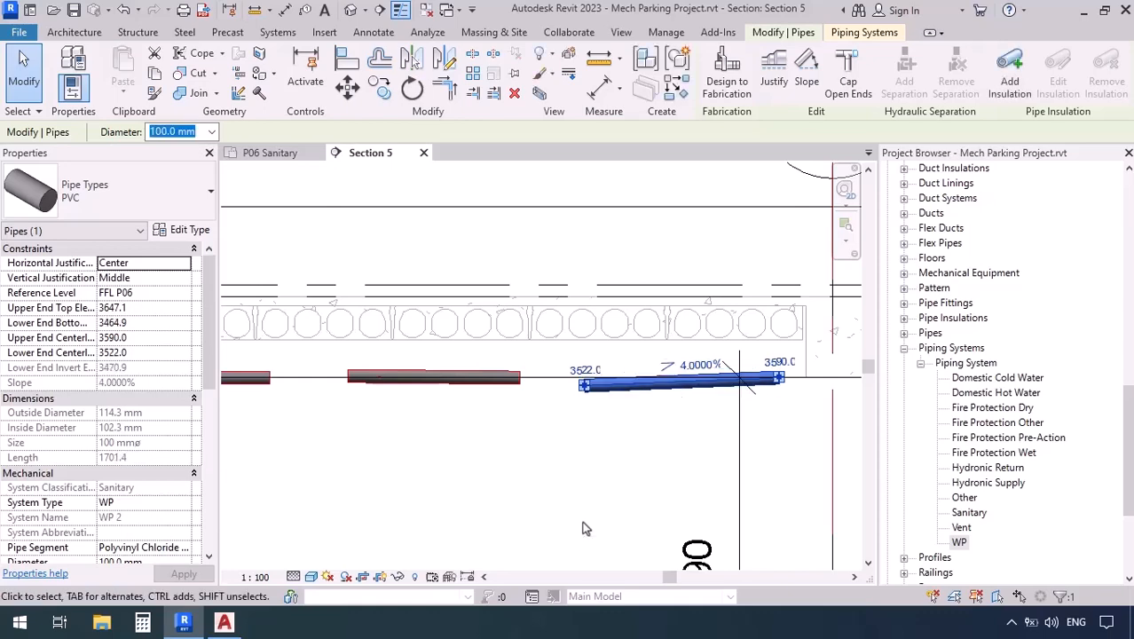
- Set the slope of the middle, slope-up trial pipe to 4%
{"action": "left_click", "coordinate": [433, 377]}
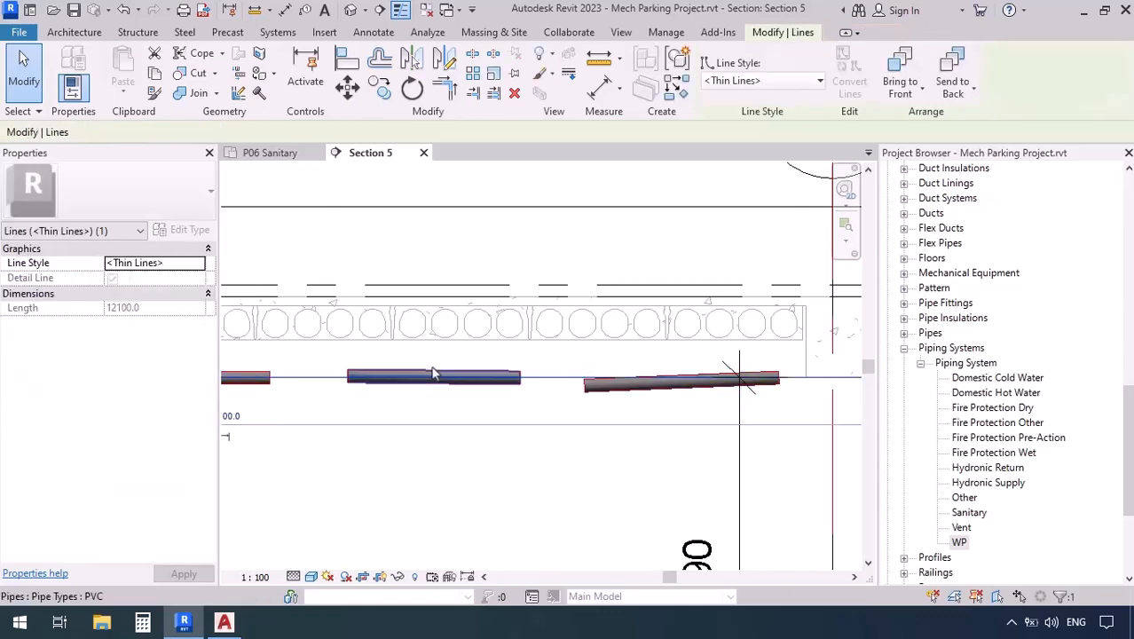
{"action": "left_click", "coordinate": [433, 374]}
{"action": "left_click", "coordinate": [453, 362]}
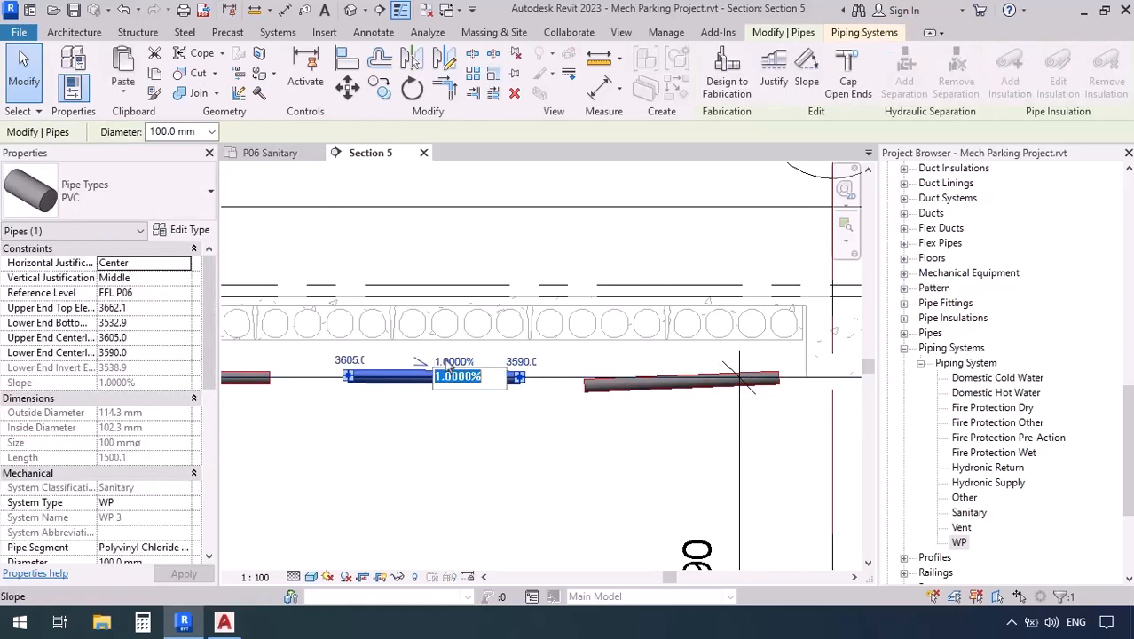
{"action": "type", "text": "4"}
{"action": "key", "text": "Return"}
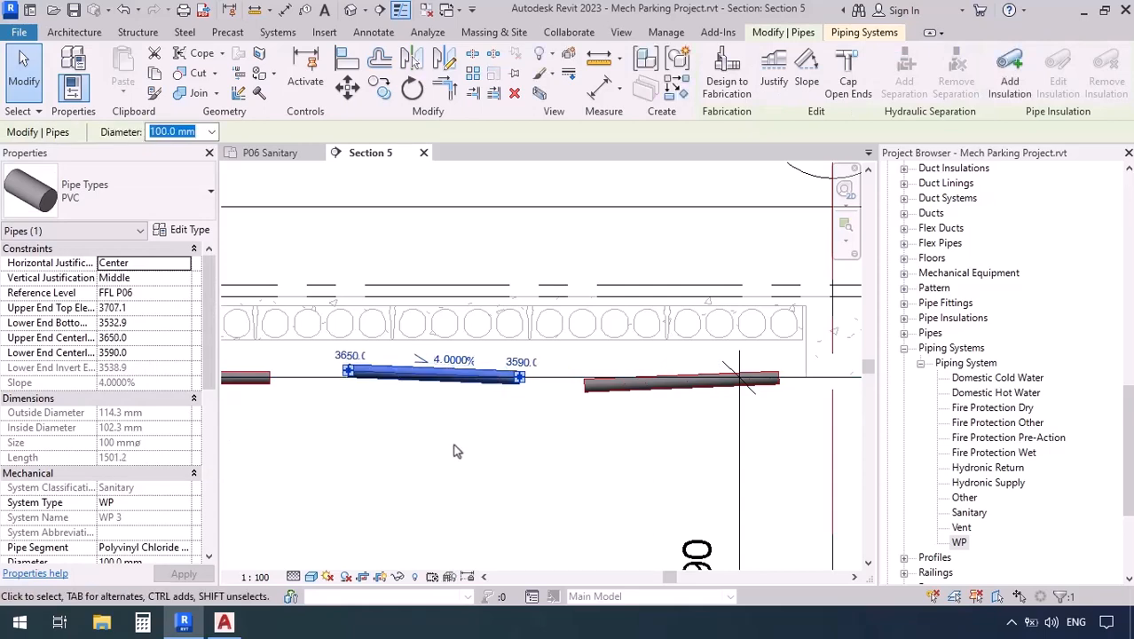
{"action": "left_click", "coordinate": [636, 467]}
{"action": "middle_click_drag", "start_coordinate": [572, 469], "coordinate": [615, 461]}
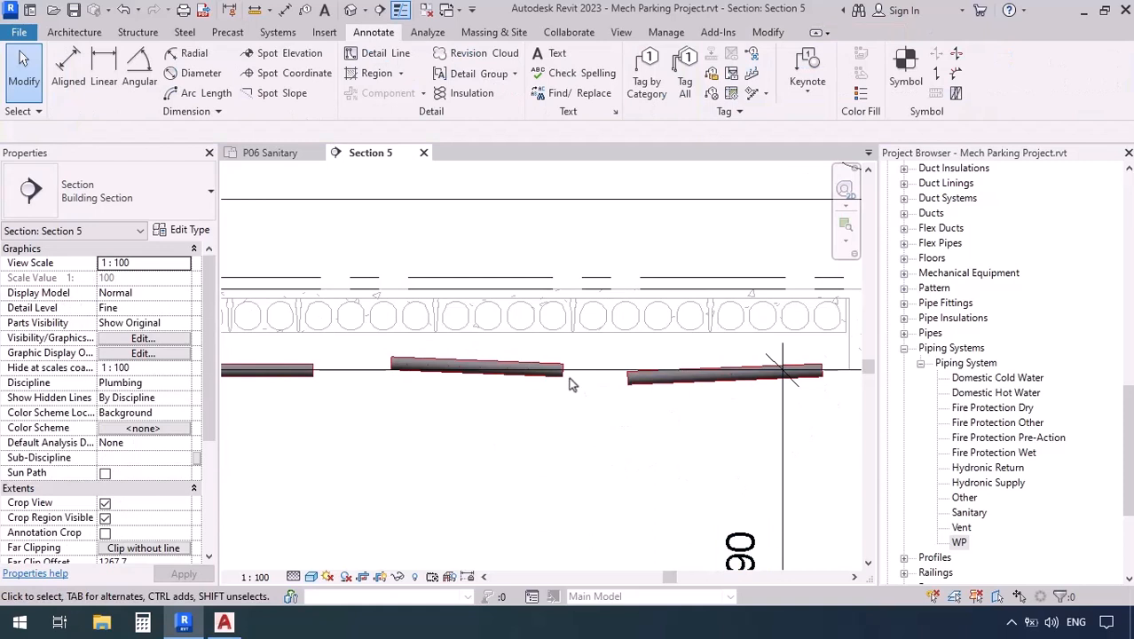
- Examine the slope-up trial pipe's start and end elevations relative to the reference line
{"action": "scroll", "coordinate": [494, 403], "scroll_direction": "down", "scroll_amount": 2}
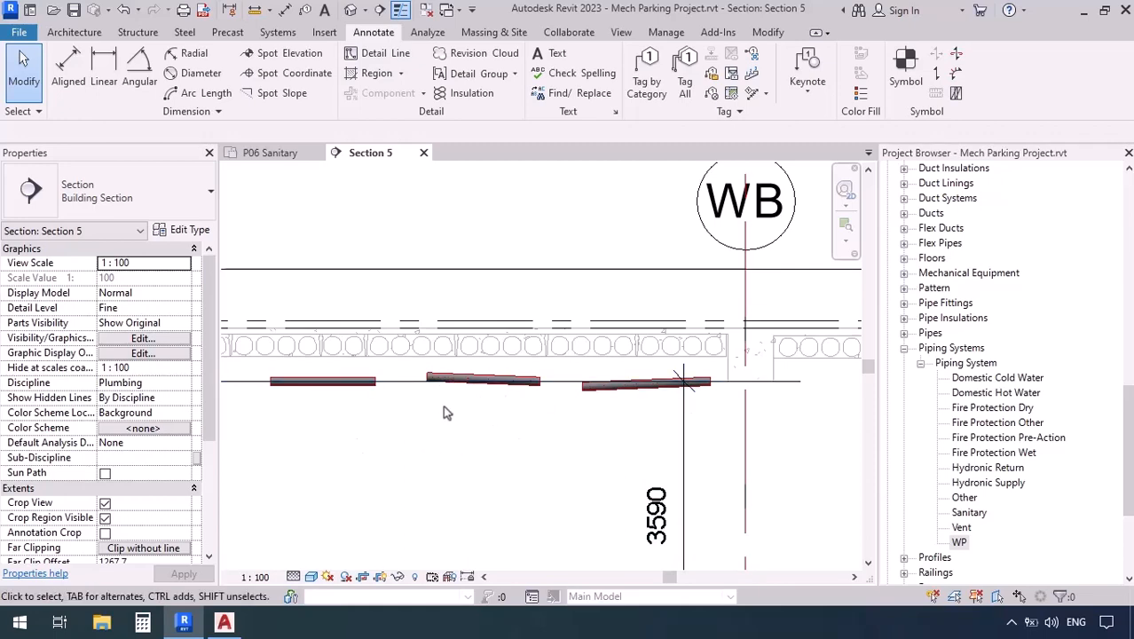
{"action": "scroll", "coordinate": [433, 371], "scroll_direction": "up", "scroll_amount": 2}
{"action": "left_click", "coordinate": [433, 373]}
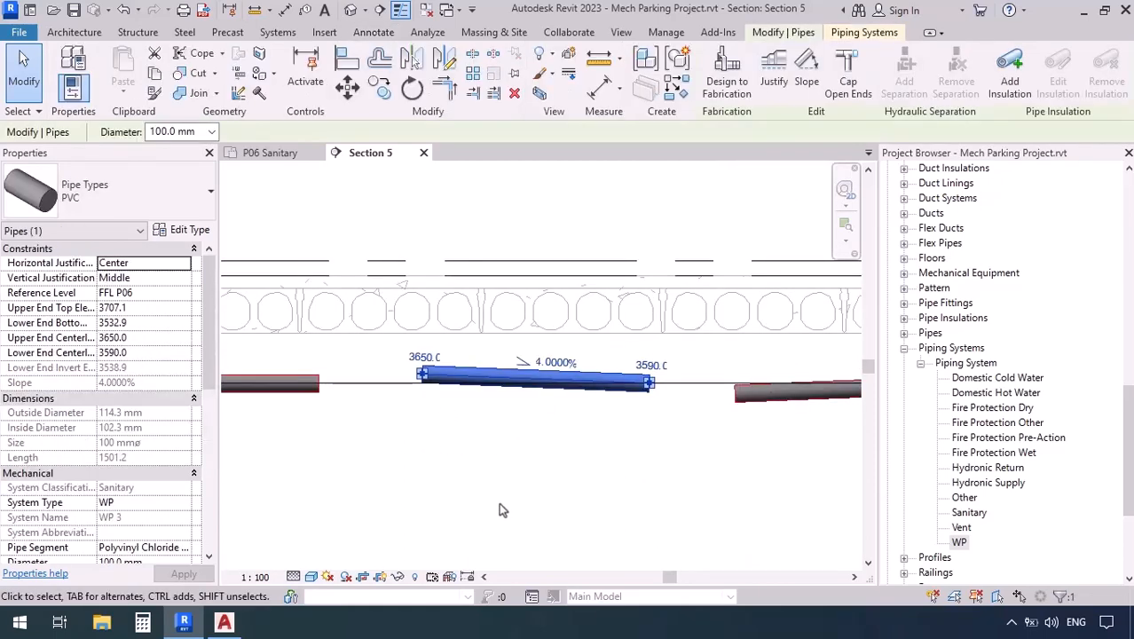
{"action": "scroll", "coordinate": [596, 433], "scroll_direction": "up", "scroll_amount": 2}
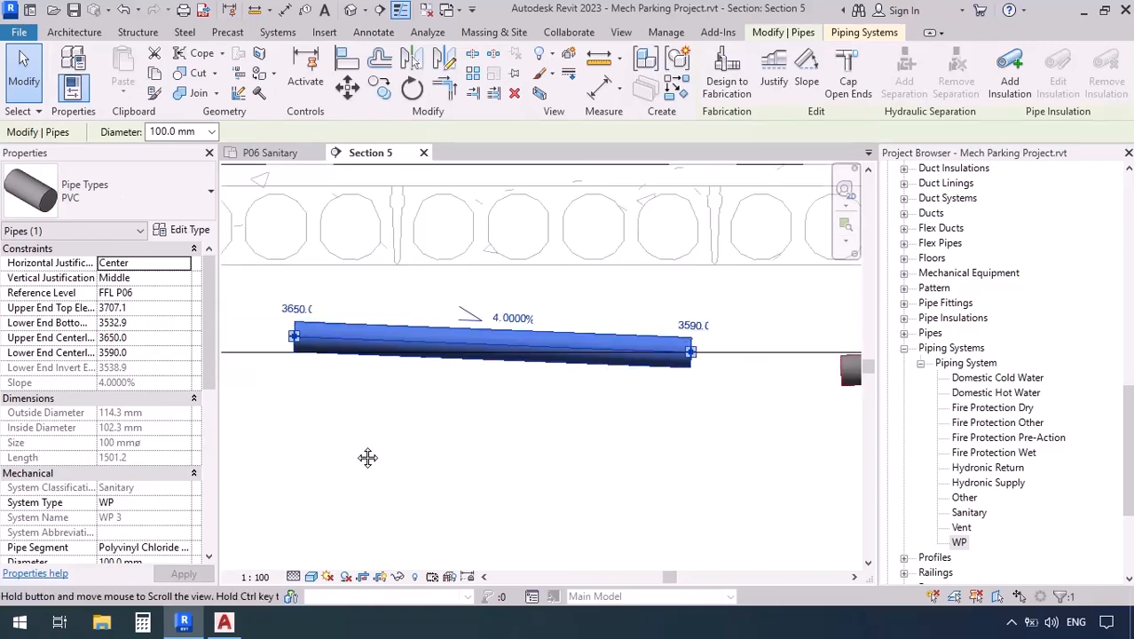
{"action": "middle_click_drag", "start_coordinate": [367, 458], "coordinate": [391, 467]}
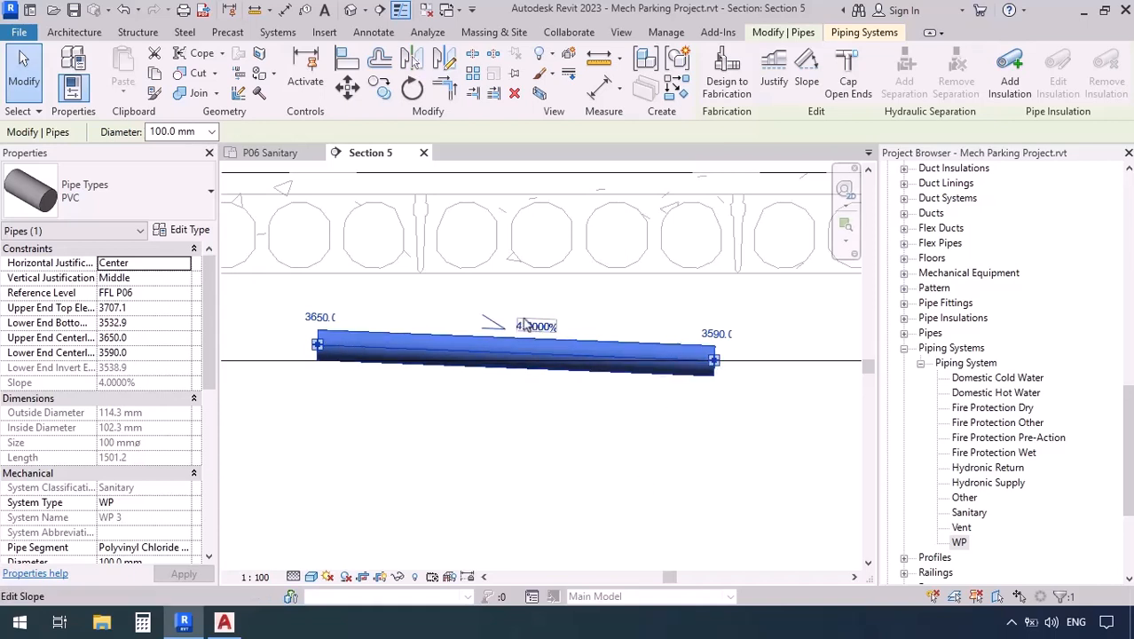
{"action": "scroll", "coordinate": [348, 355], "scroll_direction": "down", "scroll_amount": 3}
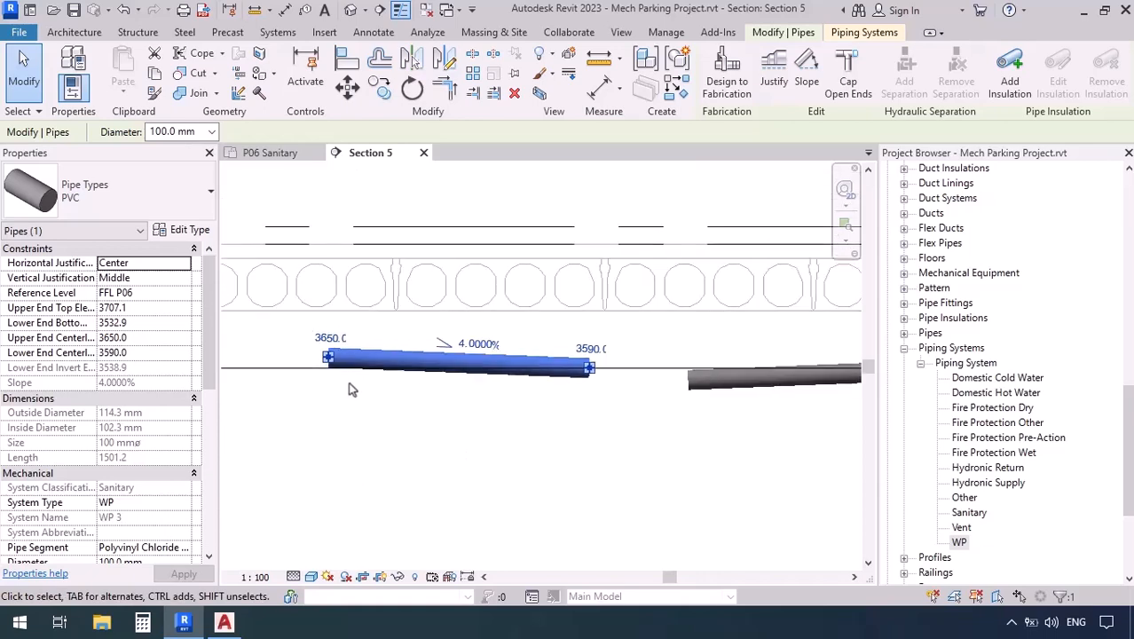
- Examine the end elevations and slope of the slope-down trial pipe nearest grid WB
{"action": "left_click", "coordinate": [586, 382]}
{"action": "scroll", "coordinate": [726, 354], "scroll_direction": "up", "scroll_amount": 2}
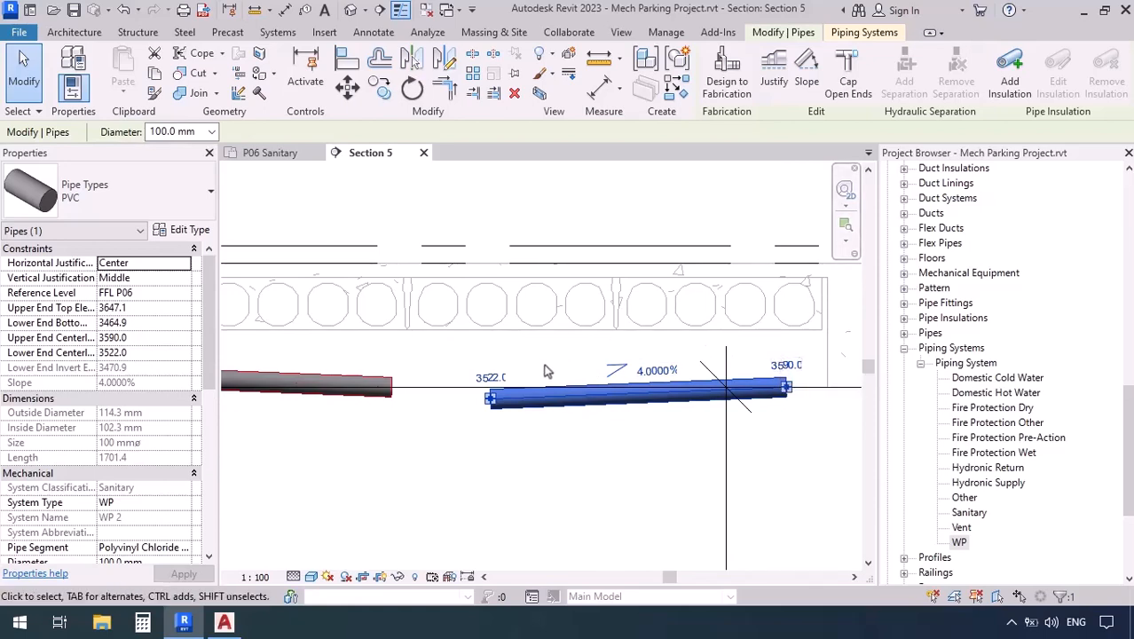
{"action": "scroll", "coordinate": [656, 464], "scroll_direction": "down", "scroll_amount": 4}
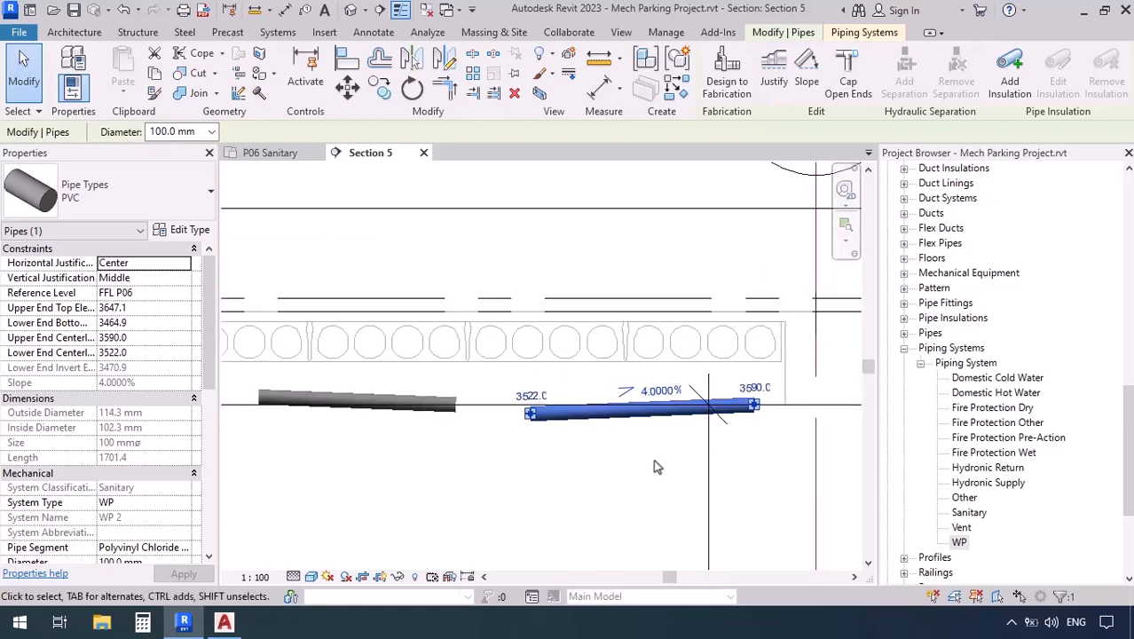
{"action": "middle_click_drag", "start_coordinate": [394, 511], "coordinate": [628, 495]}
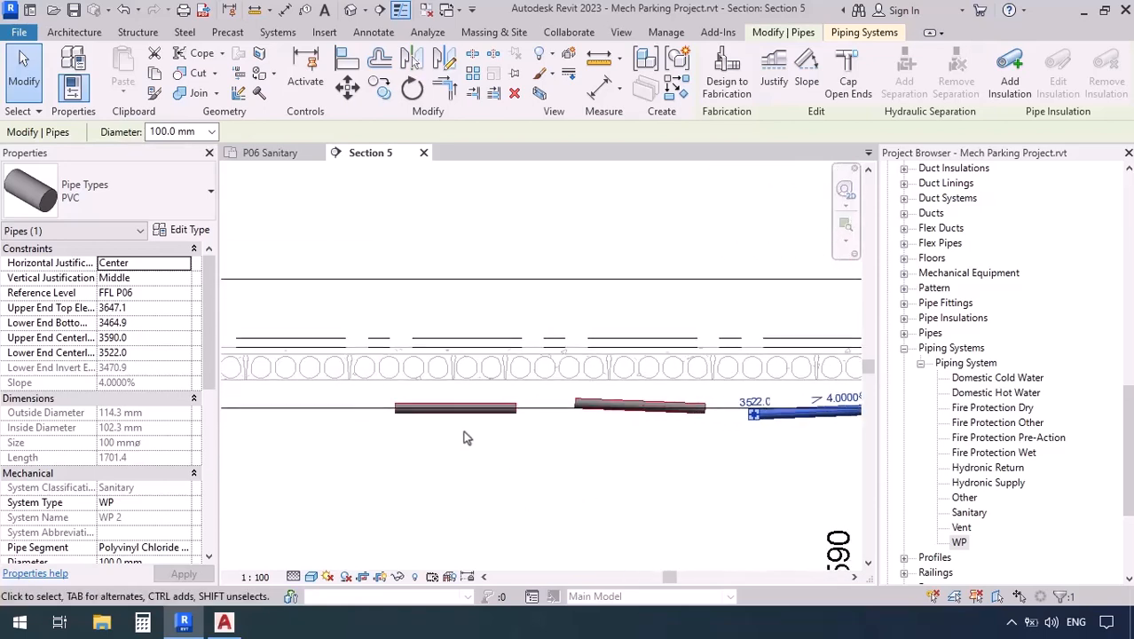
- Check the elevations at both ends and the length of the slope-off trial pipe
{"action": "scroll", "coordinate": [458, 426], "scroll_direction": "up", "scroll_amount": 3}
{"action": "left_click", "coordinate": [454, 400]}
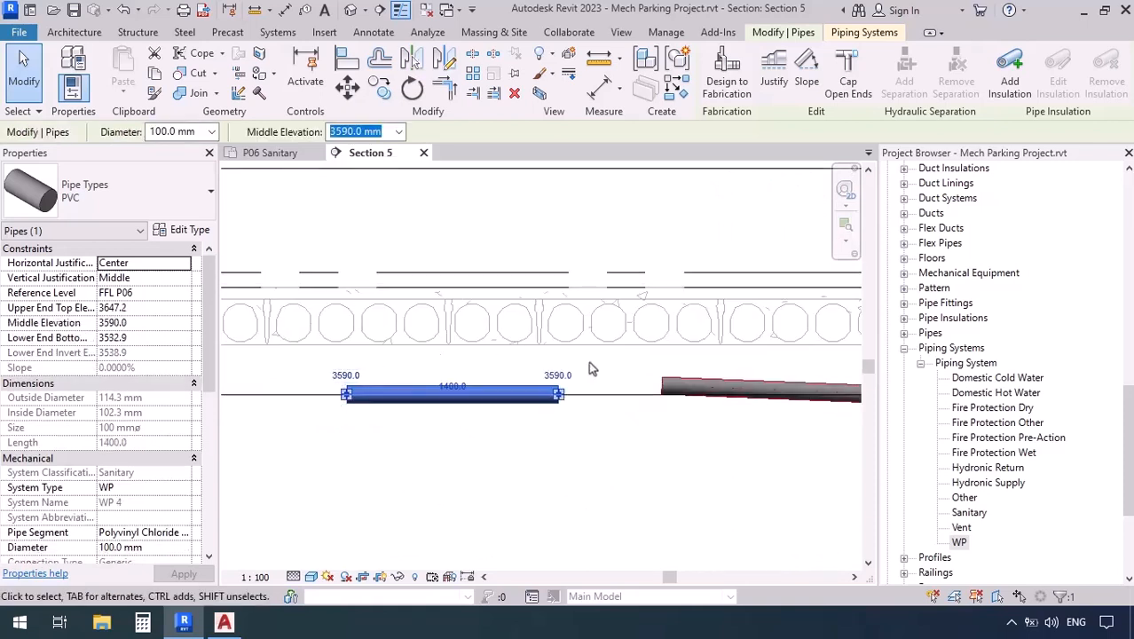
{"action": "scroll", "coordinate": [440, 391], "scroll_direction": "up", "scroll_amount": 4}
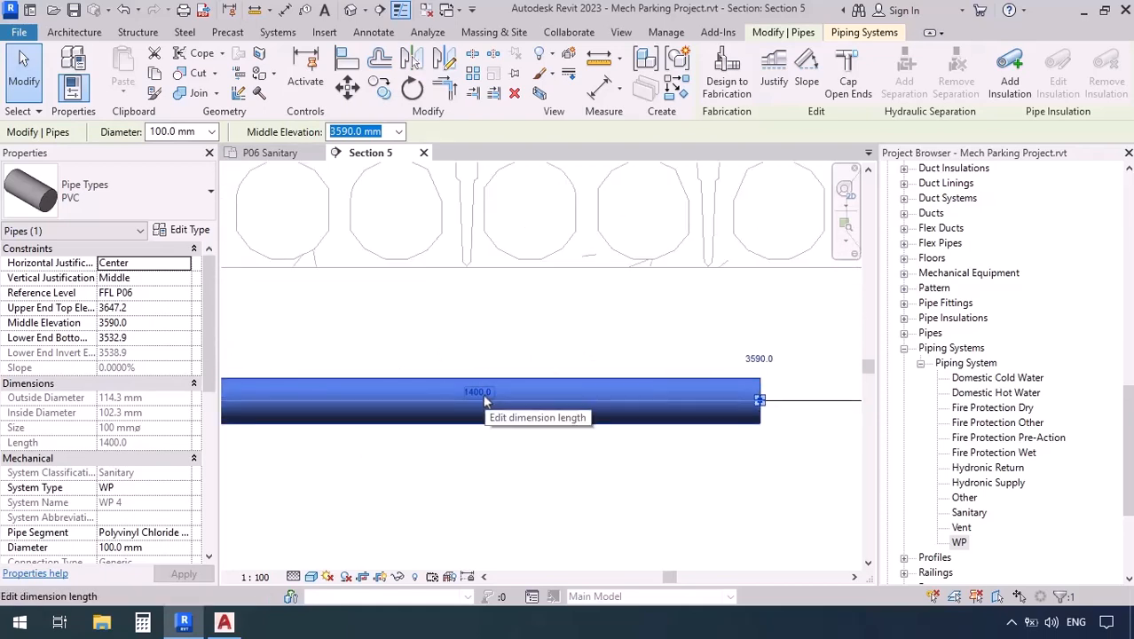
{"action": "scroll", "coordinate": [390, 441], "scroll_direction": "down", "scroll_amount": 4}
{"action": "scroll", "coordinate": [390, 439], "scroll_direction": "down", "scroll_amount": 2}
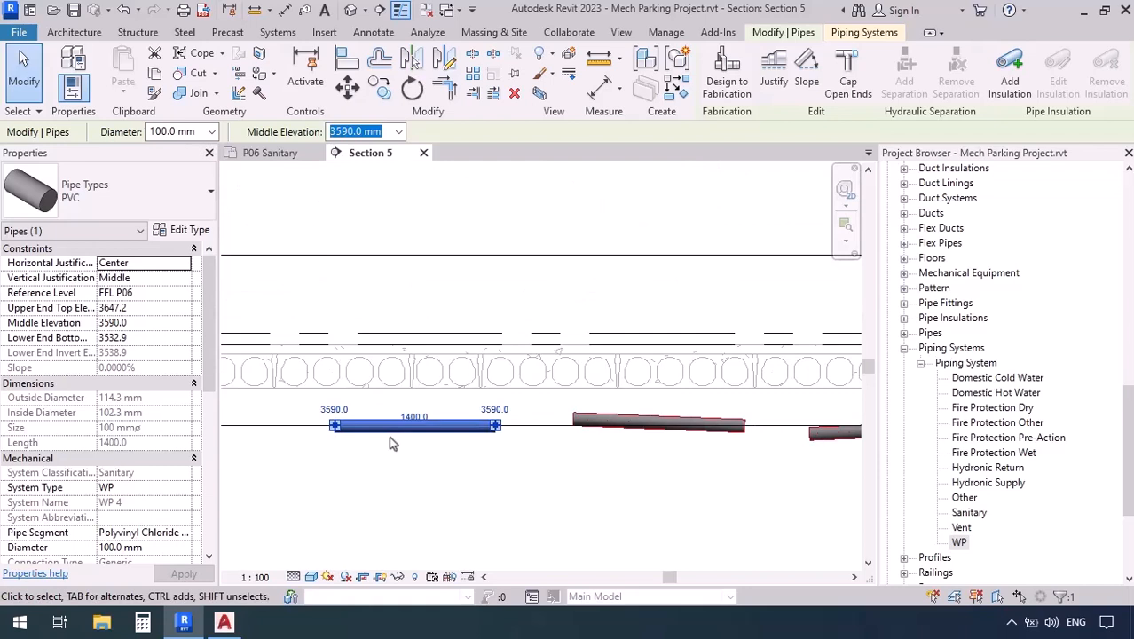
{"action": "scroll", "coordinate": [362, 464], "scroll_direction": "down", "scroll_amount": 1}
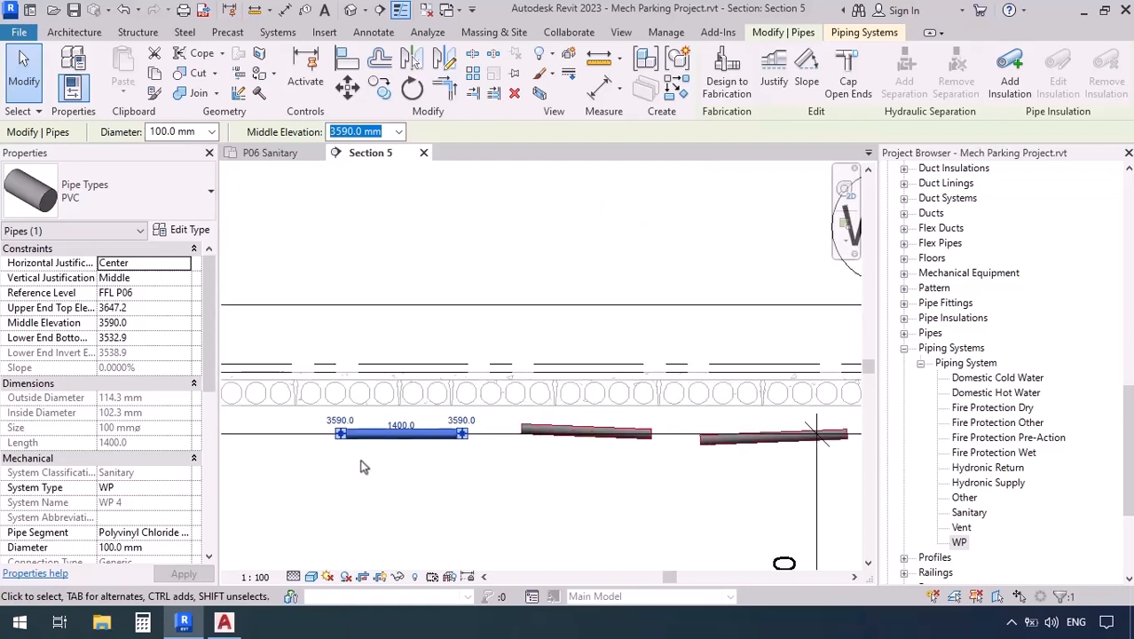
- Inspect the middle, slope-up trial pipe's end elevations again and open its slope value
{"action": "scroll", "coordinate": [639, 435], "scroll_direction": "up", "scroll_amount": 3}
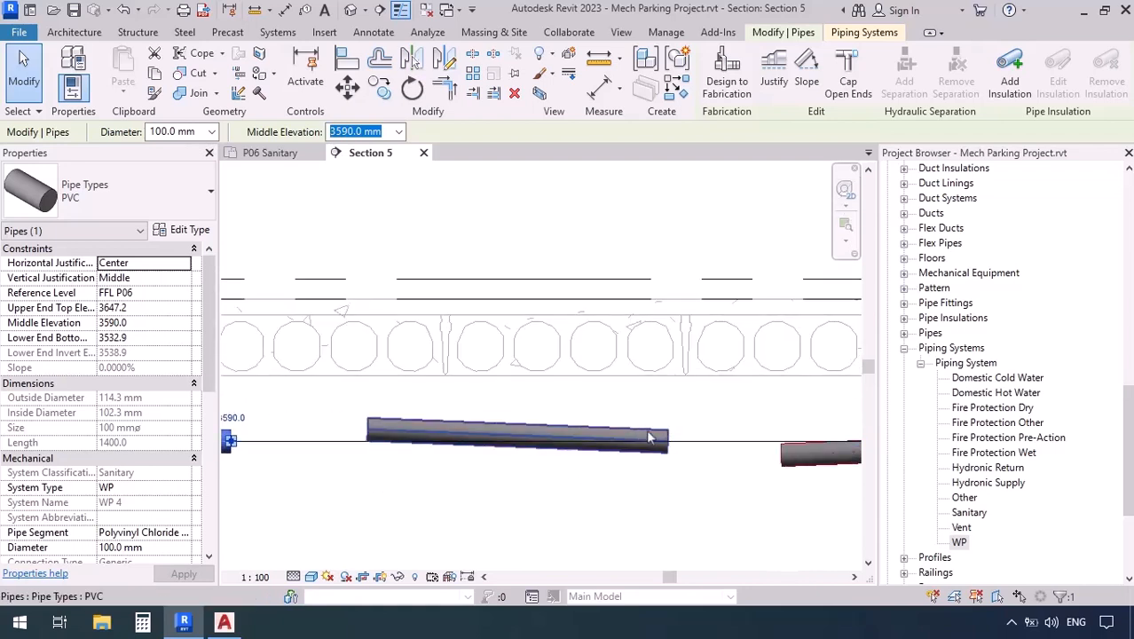
{"action": "left_click", "coordinate": [448, 426]}
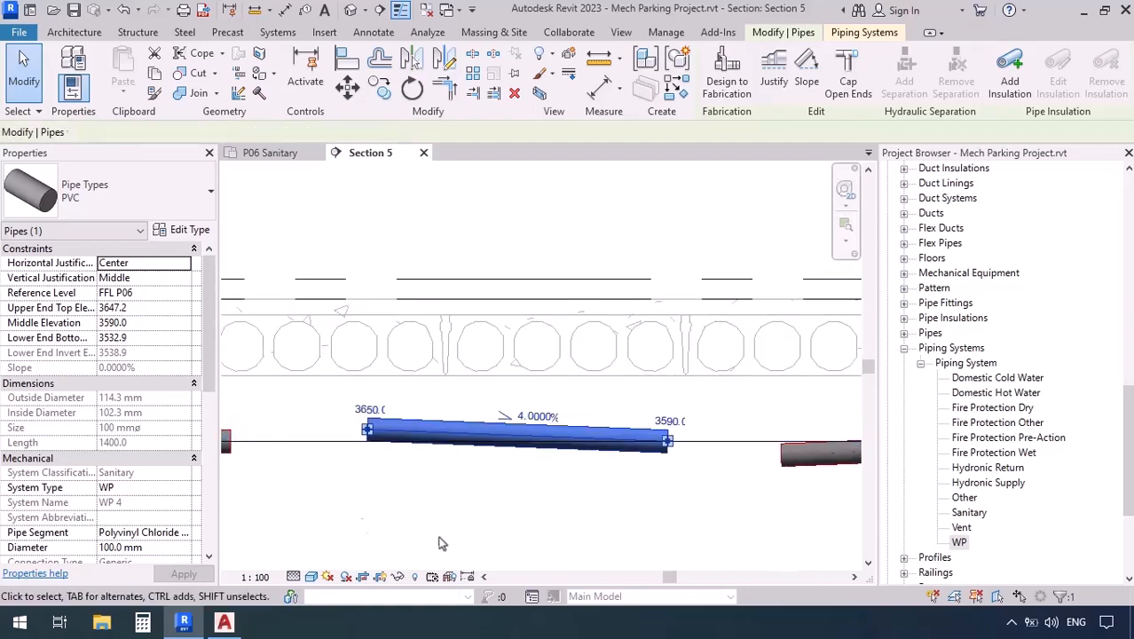
{"action": "left_click", "coordinate": [548, 419]}
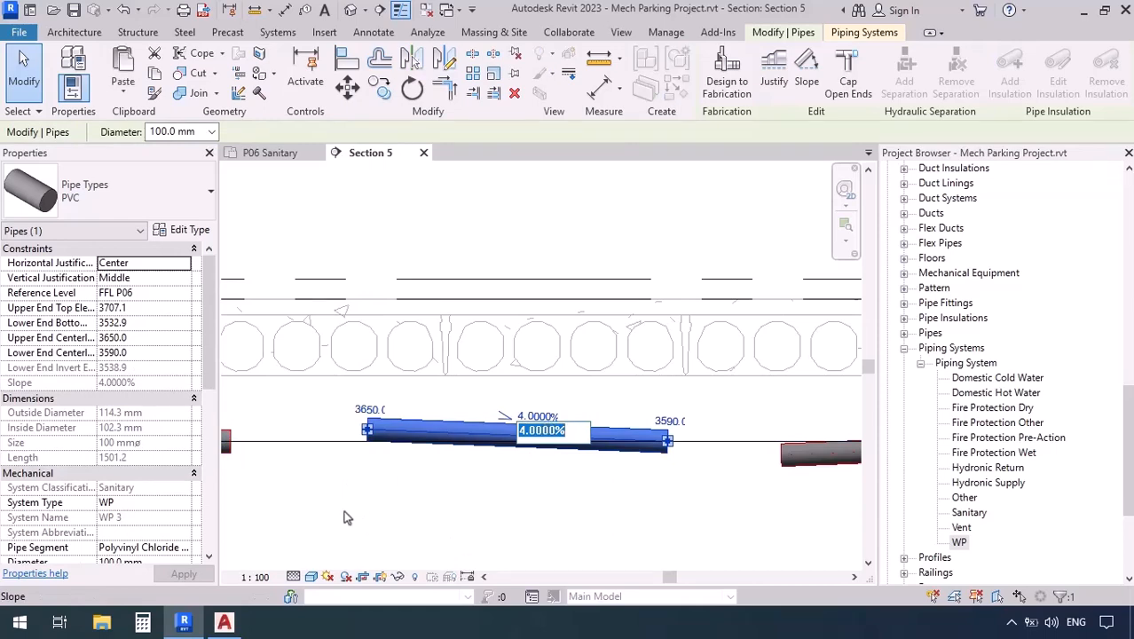
- In the P06 Sanitary plan, move the Section 5 line beside the long vertical 100 mm WP pipe and go to its view
{"action": "left_click", "coordinate": [270, 153]}
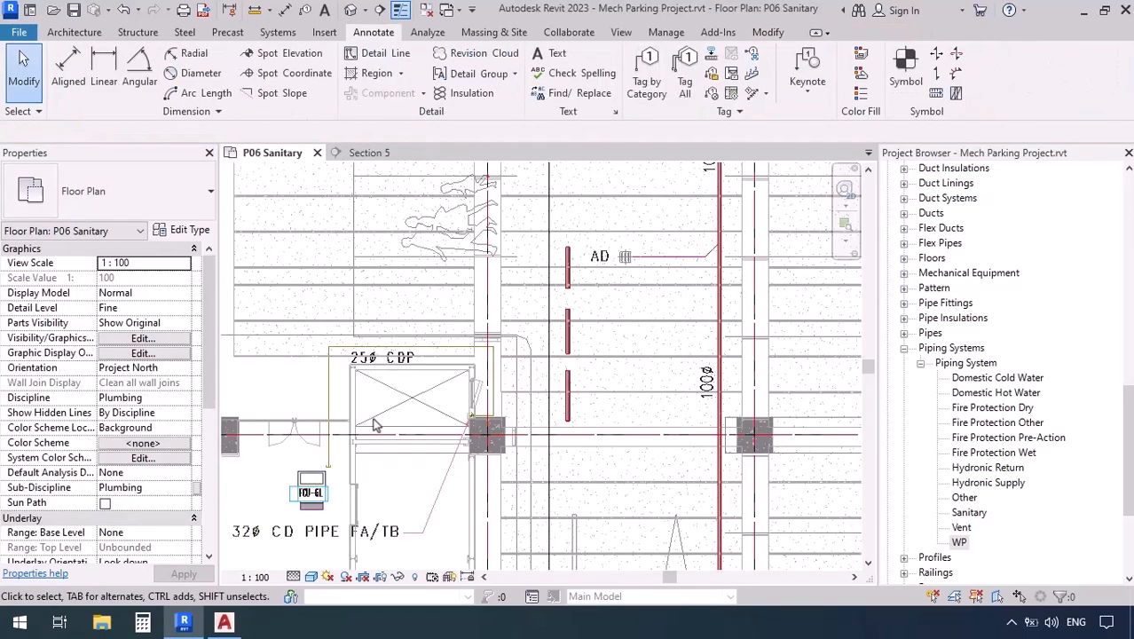
{"action": "scroll", "coordinate": [601, 457], "scroll_direction": "down", "scroll_amount": 1}
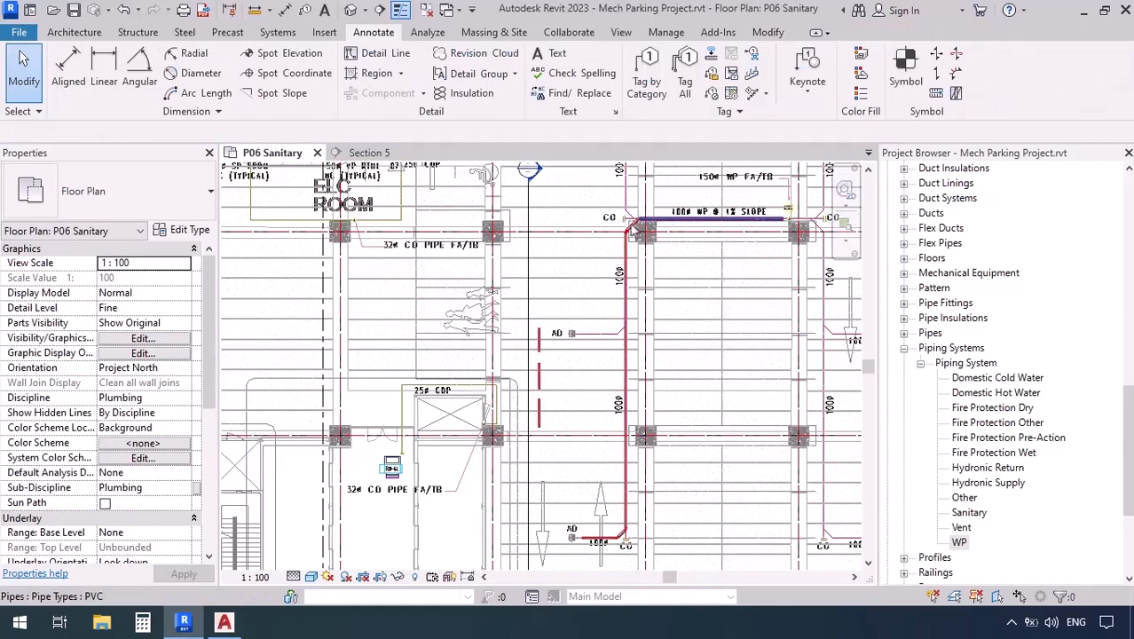
{"action": "left_click", "coordinate": [531, 429]}
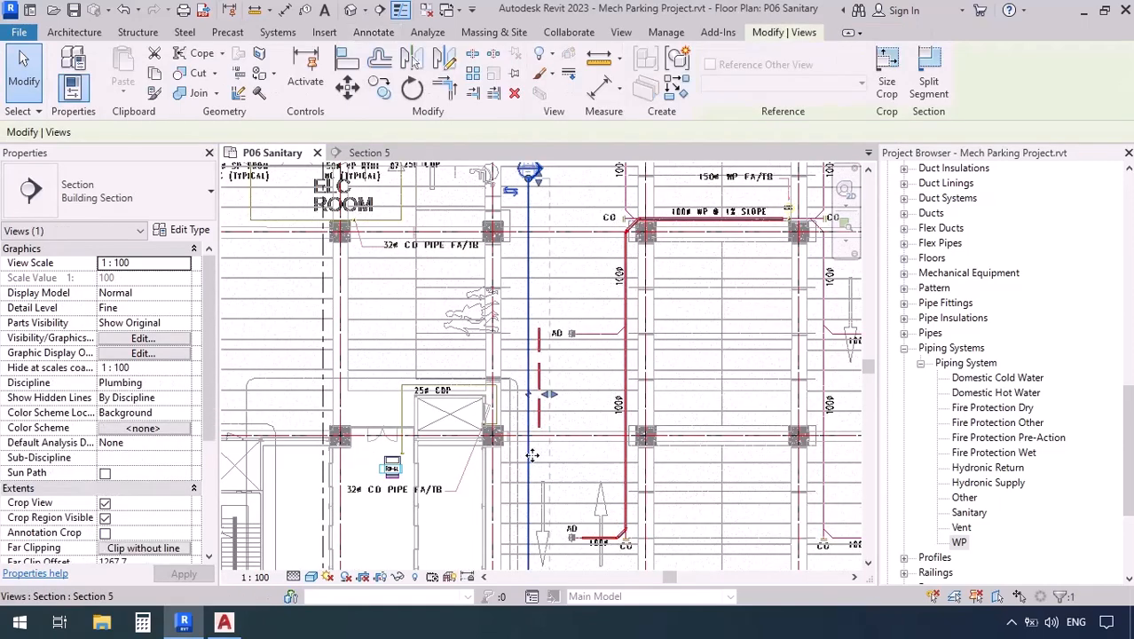
{"action": "left_click_drag", "start_coordinate": [612, 459], "coordinate": [612, 459]}
{"action": "right_click", "coordinate": [611, 458]}
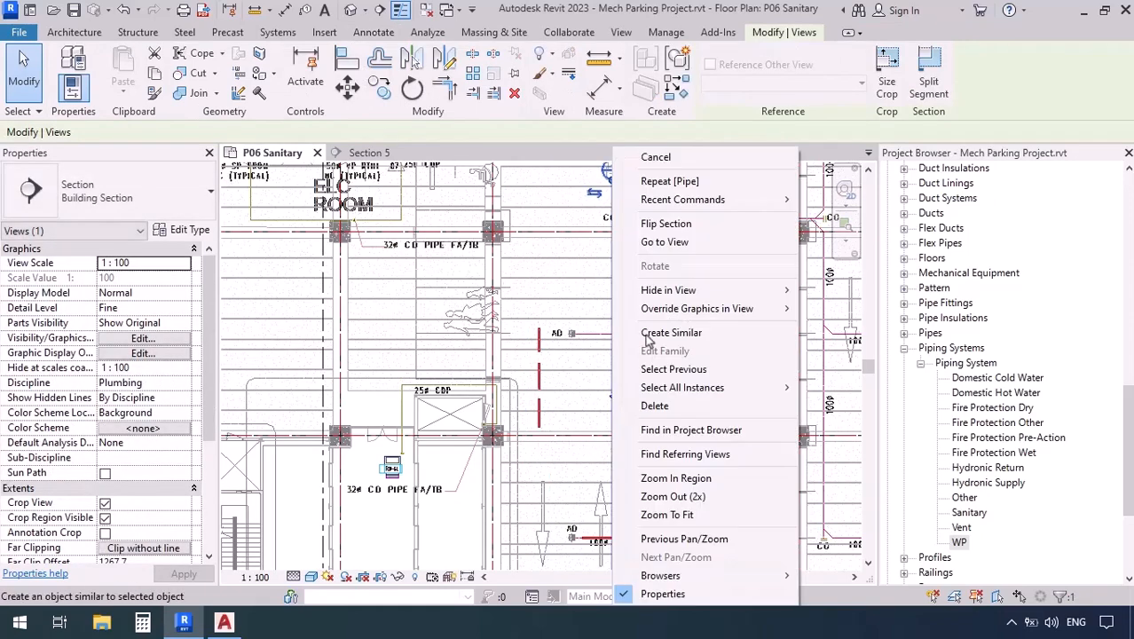
{"action": "left_click", "coordinate": [664, 244]}
{"action": "scroll", "coordinate": [568, 444], "scroll_direction": "up", "scroll_amount": 4}
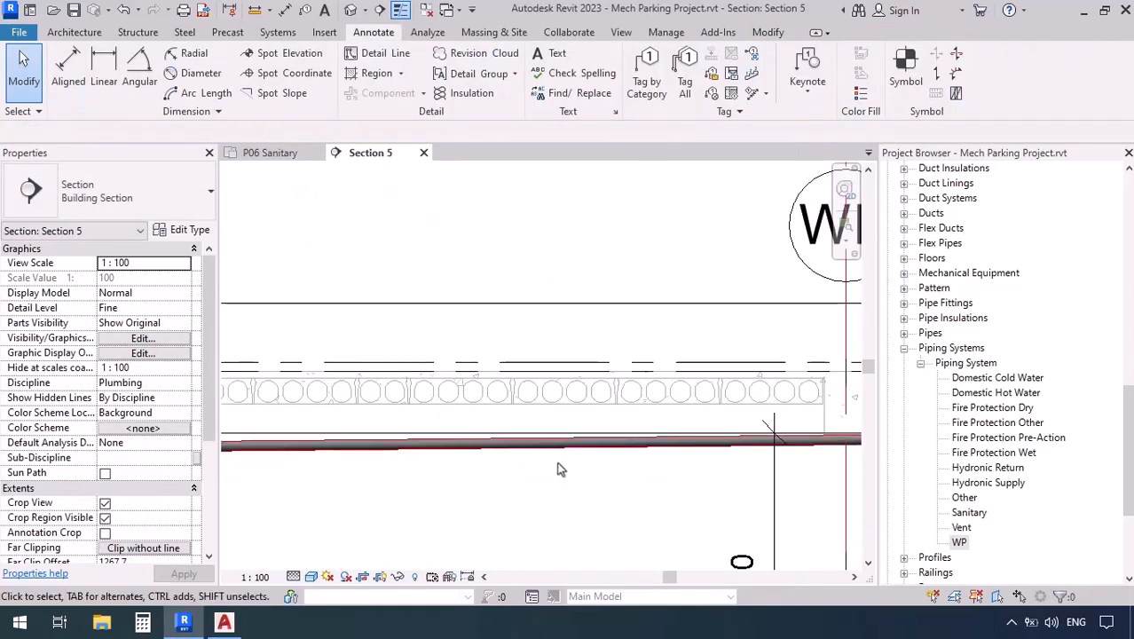
- Examine the slope and elevations of the long 100 mm WP pipe relative to the reference line in Section 5
{"action": "left_click", "coordinate": [559, 448]}
{"action": "scroll", "coordinate": [681, 500], "scroll_direction": "down", "scroll_amount": 2}
{"action": "scroll", "coordinate": [575, 468], "scroll_direction": "up", "scroll_amount": 5}
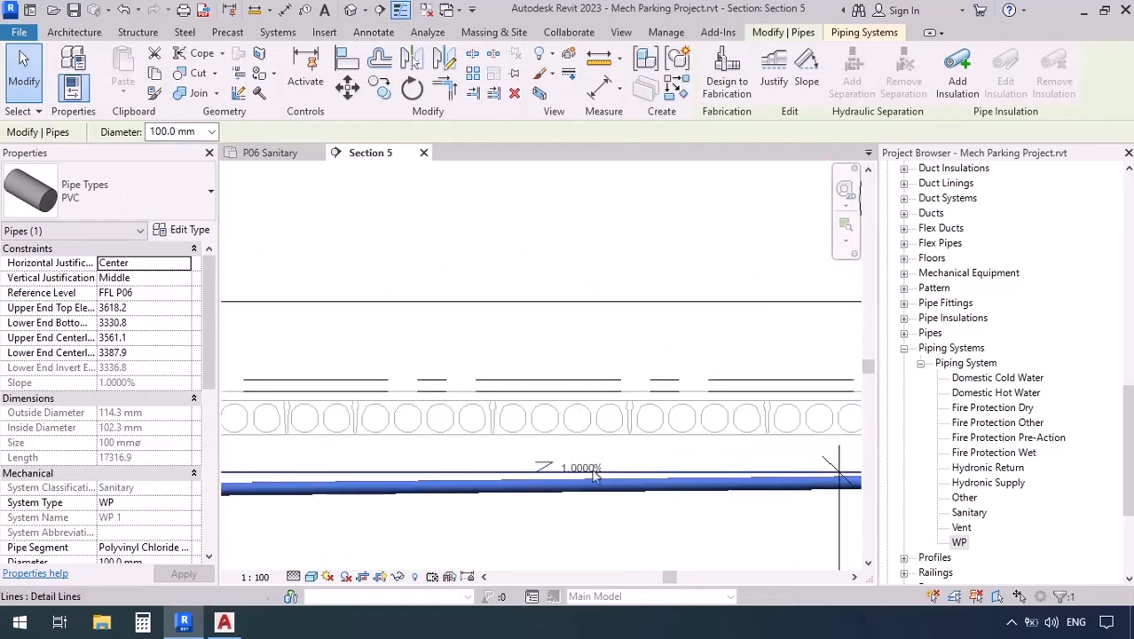
{"action": "left_click", "coordinate": [532, 416]}
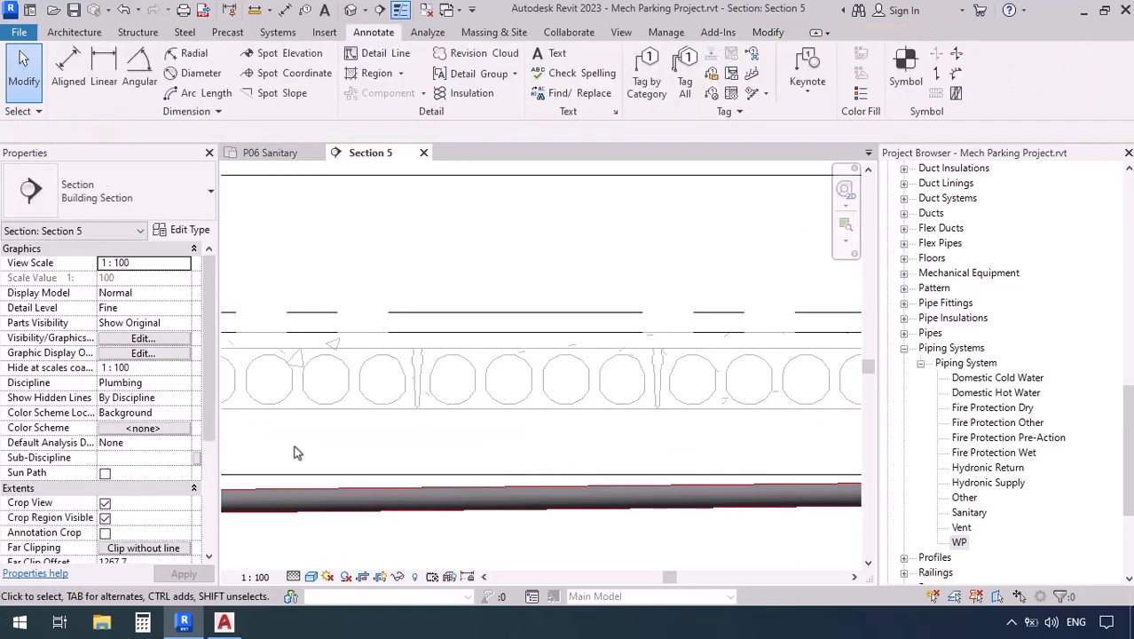
{"action": "left_click", "coordinate": [500, 489]}
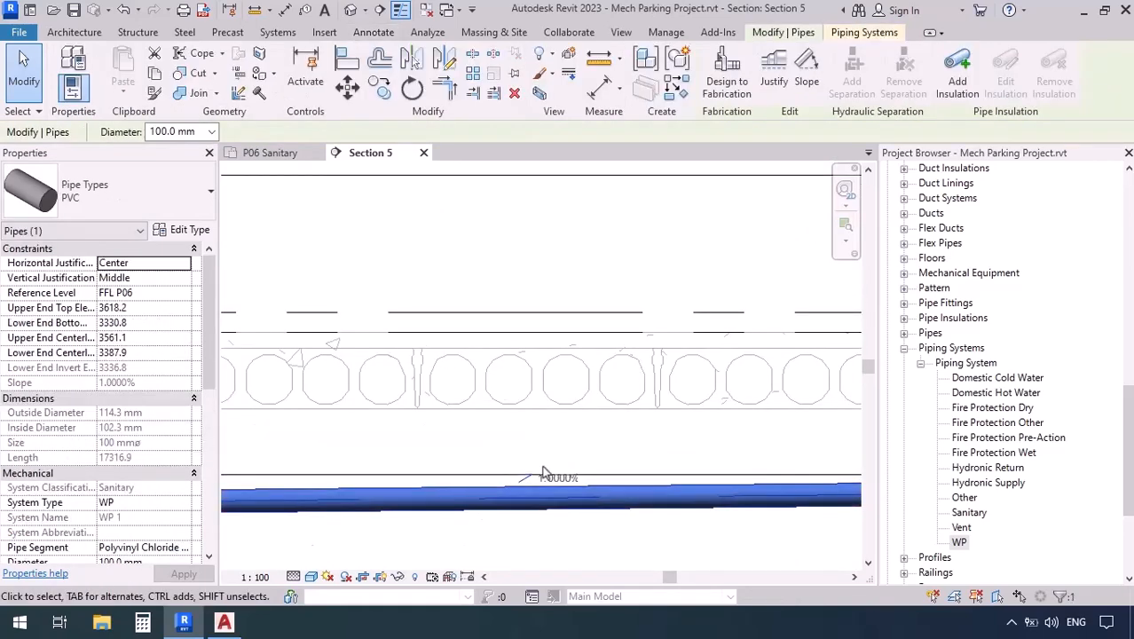
{"action": "scroll", "coordinate": [556, 488], "scroll_direction": "up", "scroll_amount": 3}
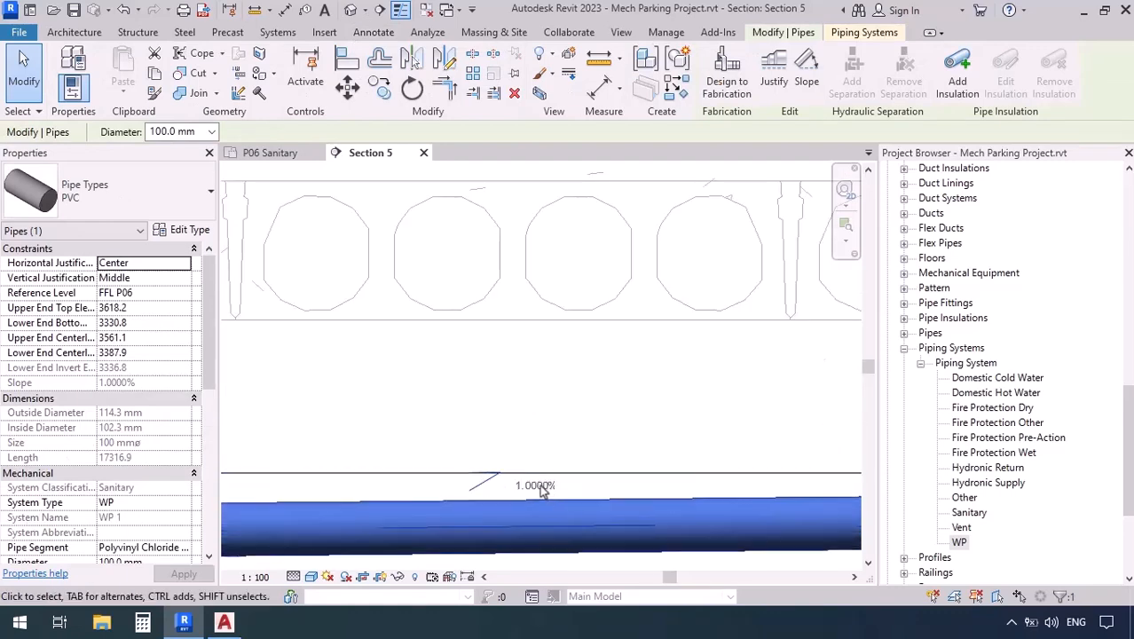
{"action": "left_click", "coordinate": [547, 428]}
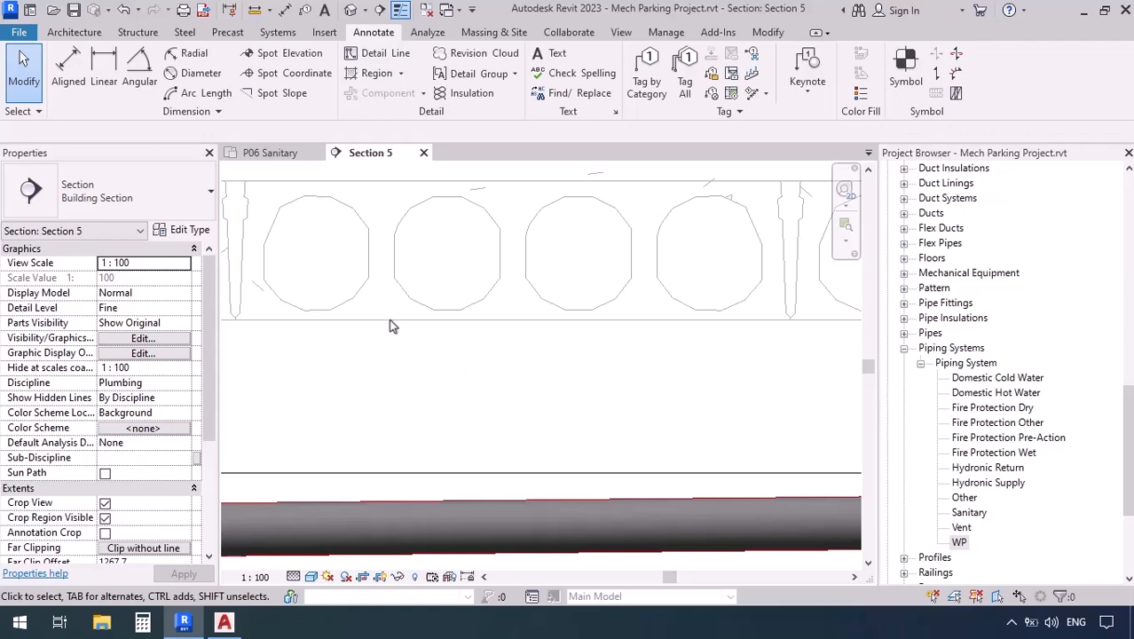
- In the P06 Sanitary plan, draw a vertical 100 mm trial pipe about 1300 mm long below the AD drain, sloping up at 1% from 3590 mm
{"action": "left_click", "coordinate": [271, 155]}
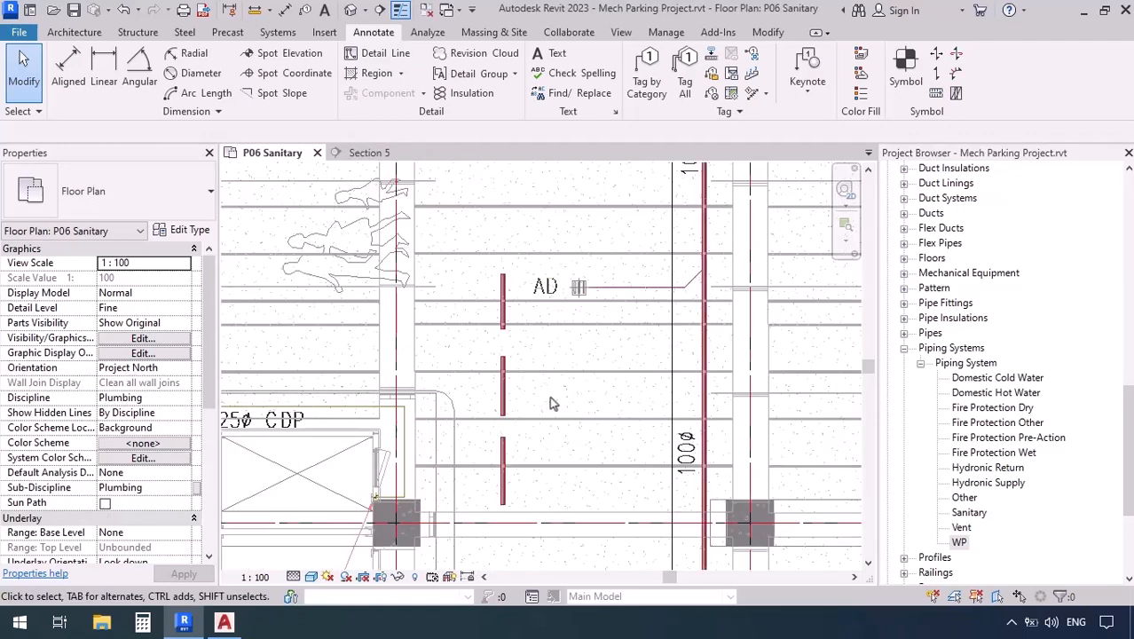
{"action": "scroll", "coordinate": [550, 417], "scroll_direction": "up", "scroll_amount": 4}
{"action": "scroll", "coordinate": [598, 462], "scroll_direction": "down", "scroll_amount": 2}
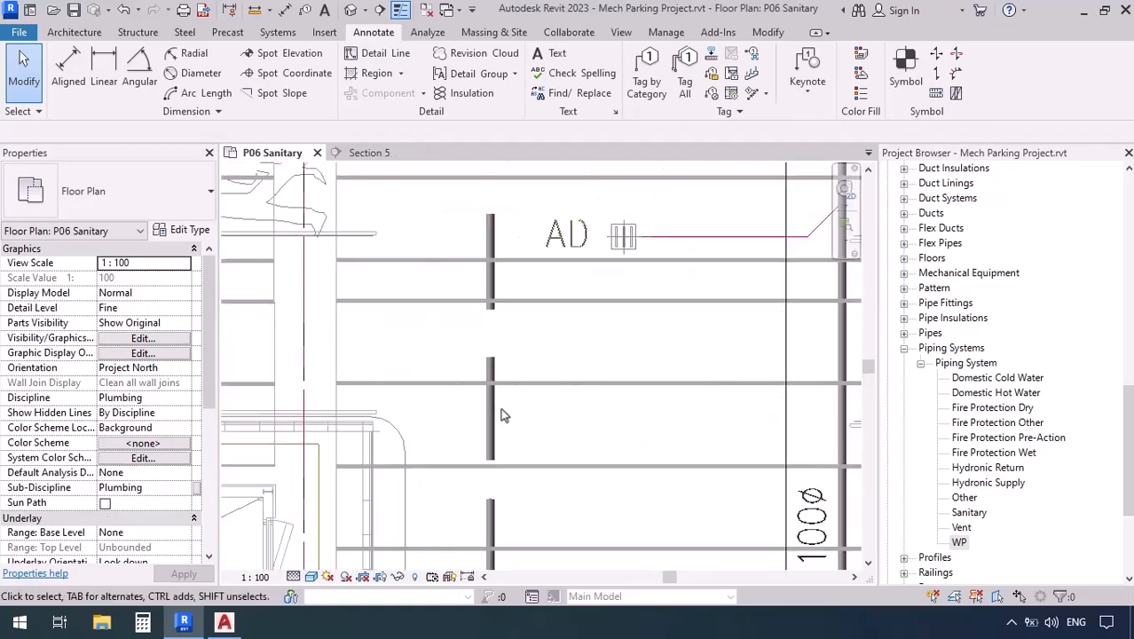
{"action": "key", "text": "d"}
{"action": "key", "text": "i"}
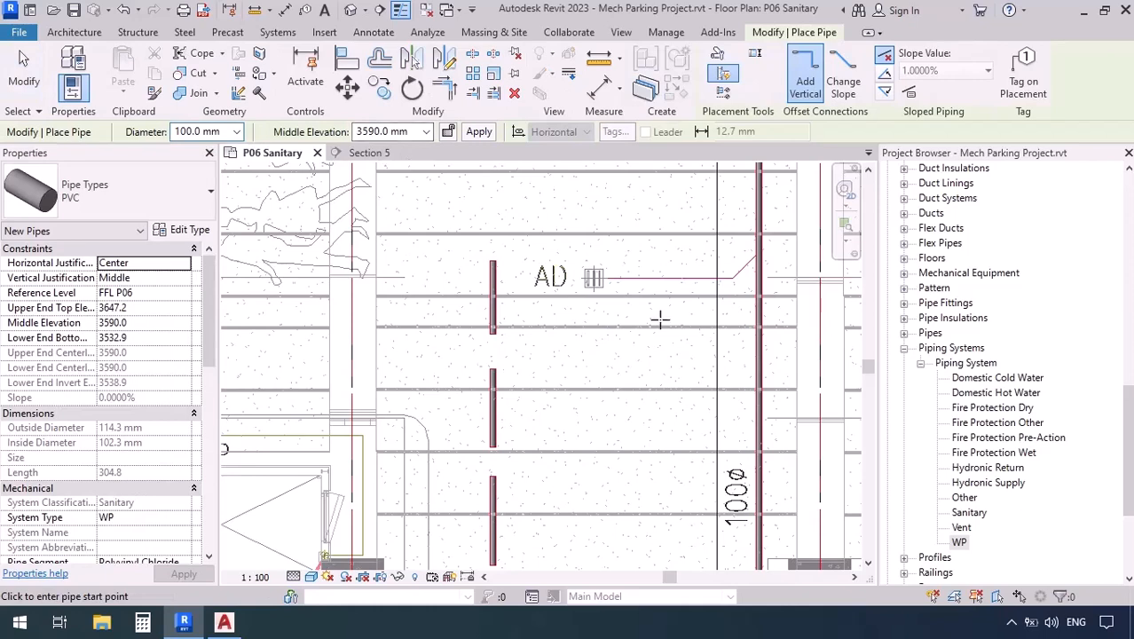
{"action": "left_click", "coordinate": [885, 78]}
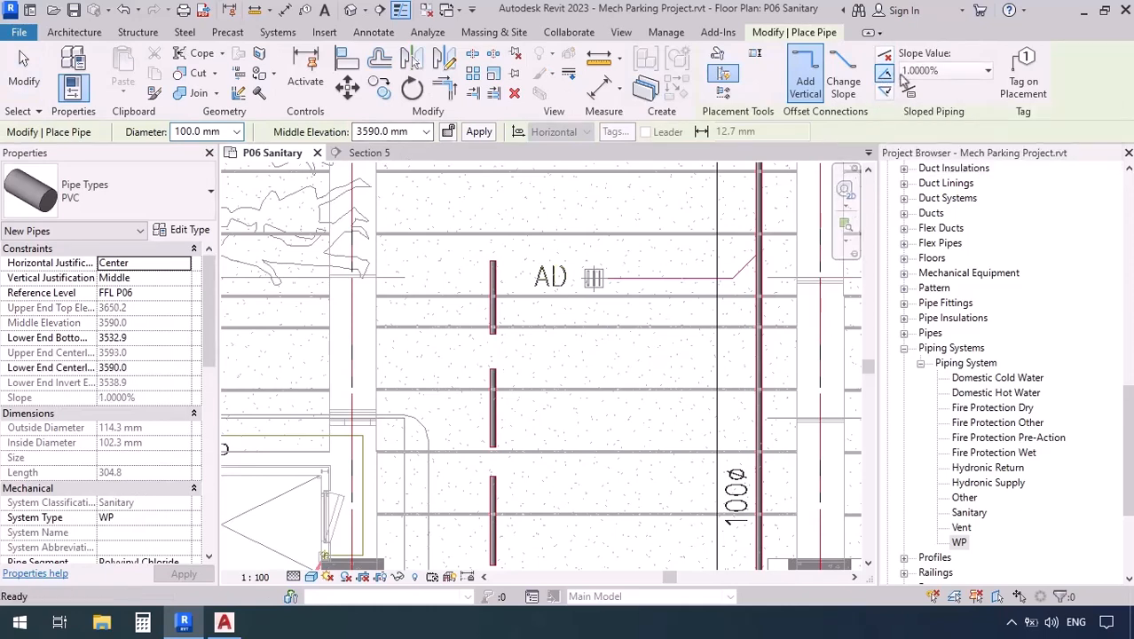
{"action": "left_click", "coordinate": [582, 434]}
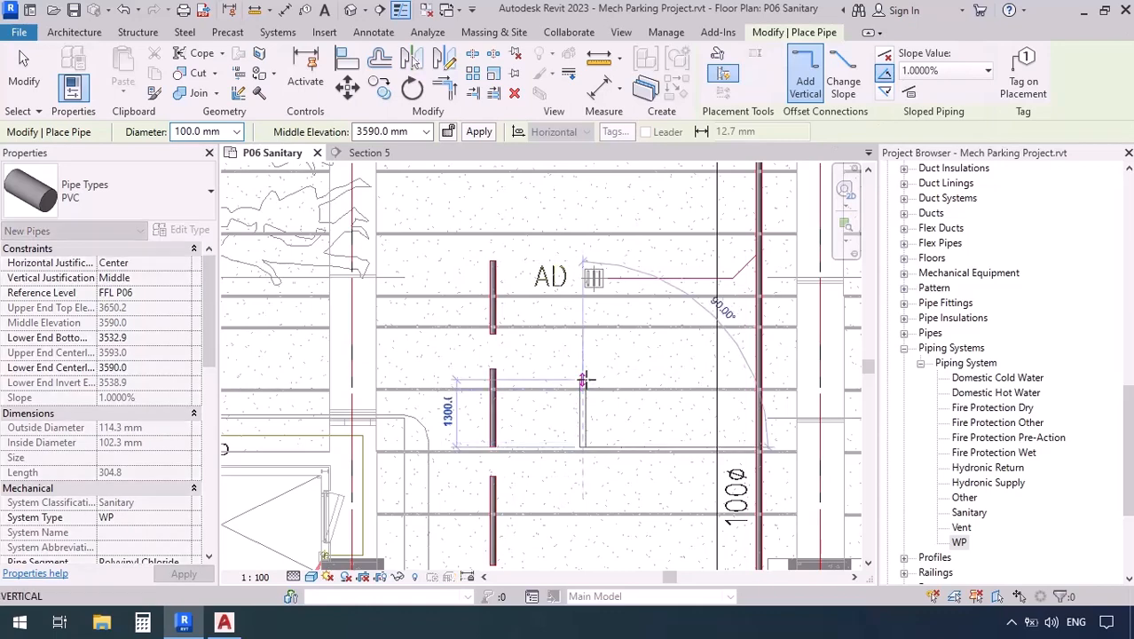
{"action": "left_click", "coordinate": [583, 382]}
{"action": "key", "text": "Escape"}
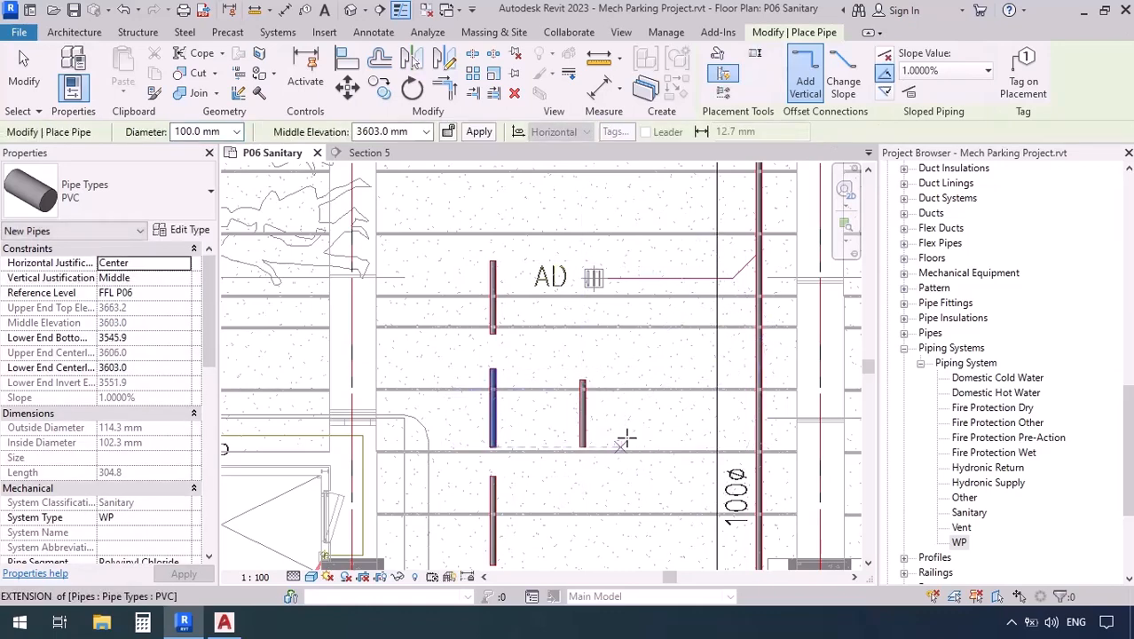
- Draw a second vertical trial pipe about 1130 mm long just above the first, sloping down at 1% from 3603 mm elevation
{"action": "left_click", "coordinate": [885, 92]}
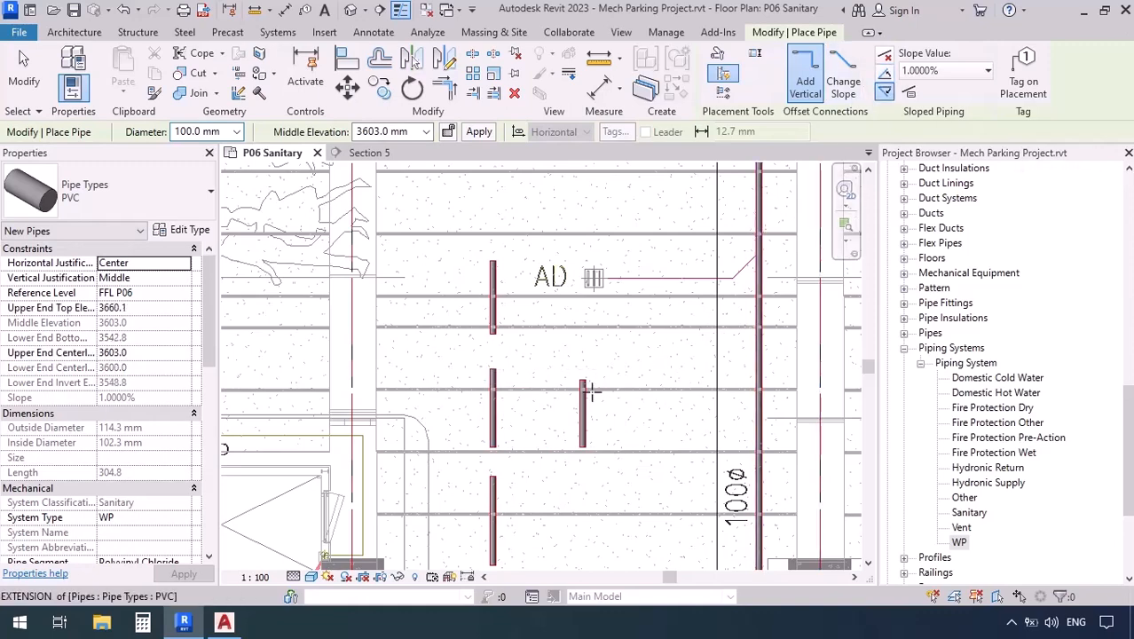
{"action": "left_click", "coordinate": [581, 331]}
{"action": "key", "text": "Escape"}
{"action": "key", "text": "Escape"}
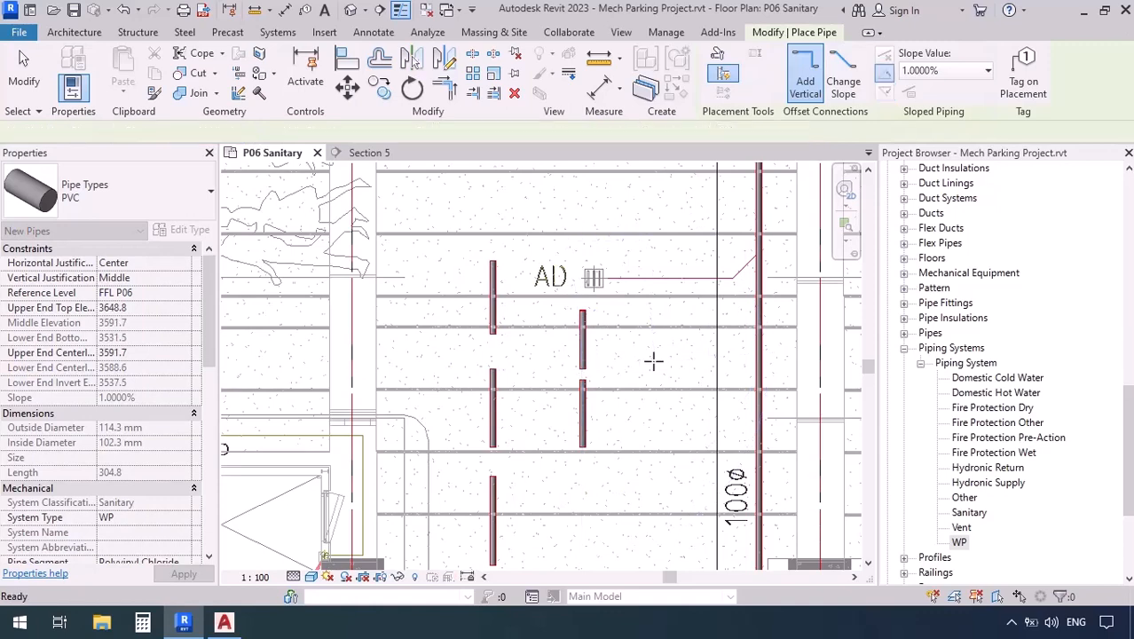
- Move the Section 5 line just beside the two new trial pipes, on the AD label's side, and go to the section view
{"action": "left_click", "coordinate": [716, 432]}
{"action": "left_click_drag", "start_coordinate": [717, 432], "coordinate": [564, 436]}
{"action": "right_click", "coordinate": [564, 436]}
{"action": "left_click", "coordinate": [614, 241]}
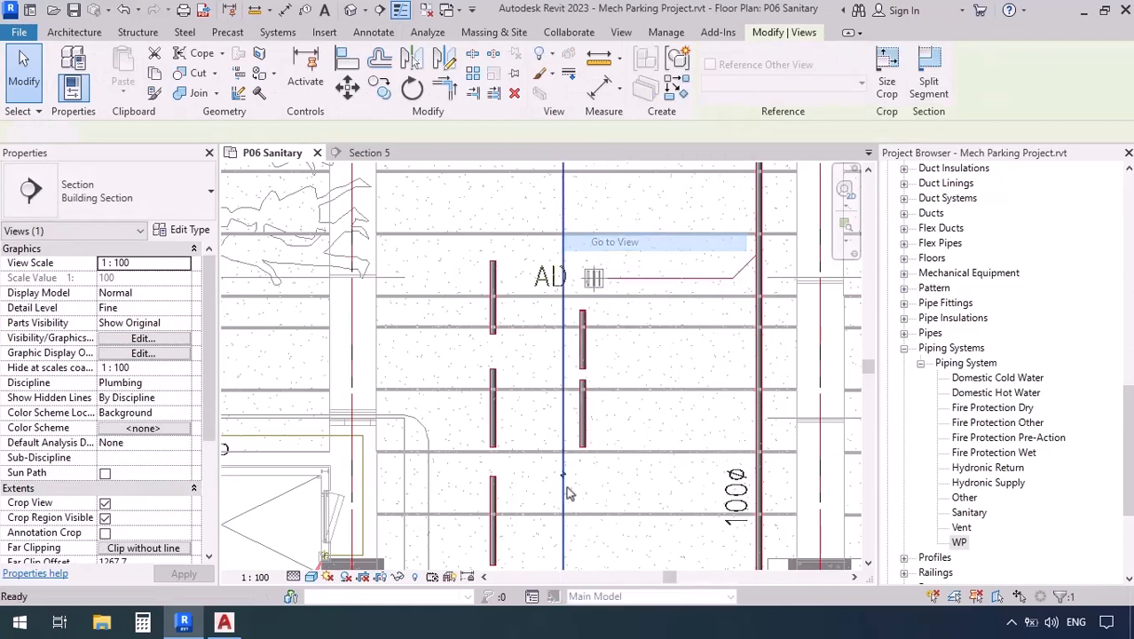
{"action": "scroll", "coordinate": [682, 378], "scroll_direction": "down", "scroll_amount": 4}
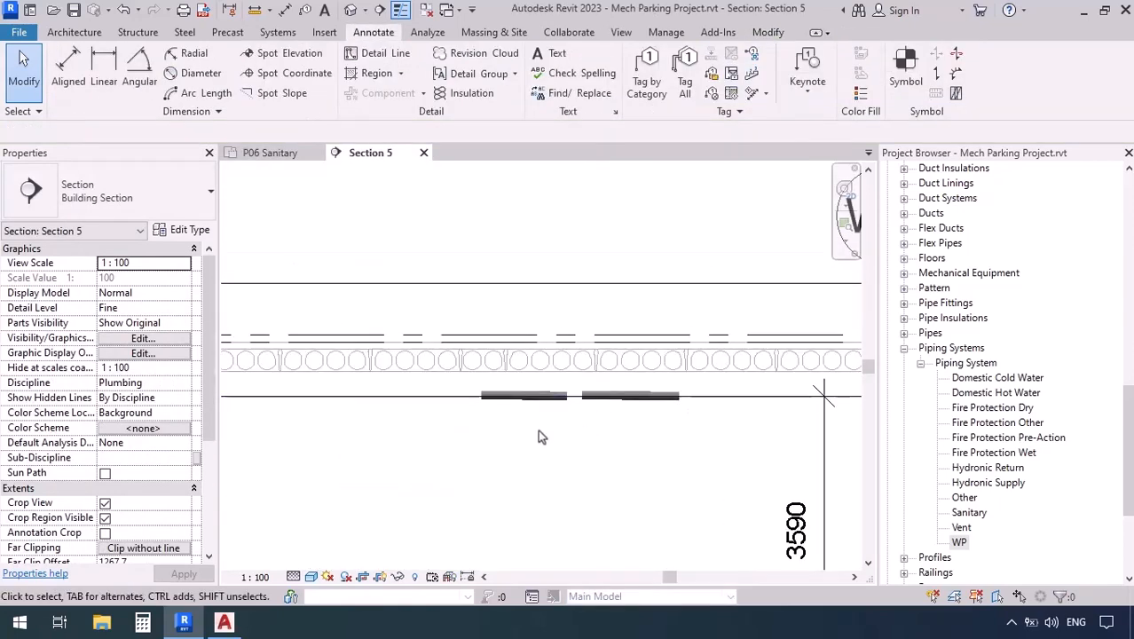
- Compare the end elevations and slope directions of the two new trial pipes in Section 5
{"action": "scroll", "coordinate": [773, 429], "scroll_direction": "up", "scroll_amount": 2}
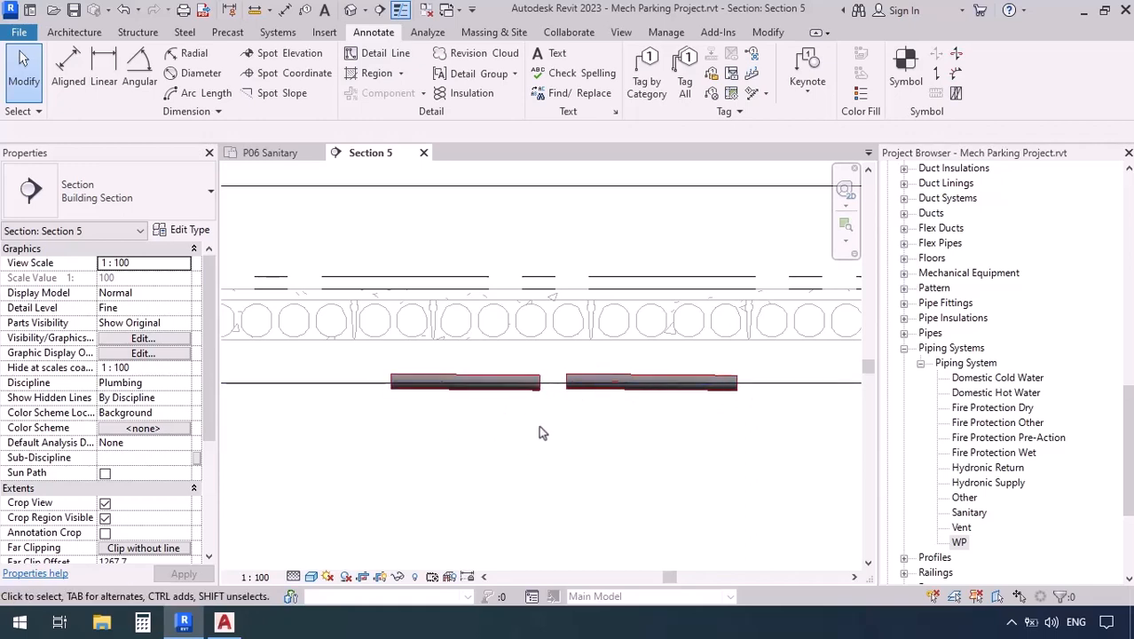
{"action": "left_click", "coordinate": [595, 381]}
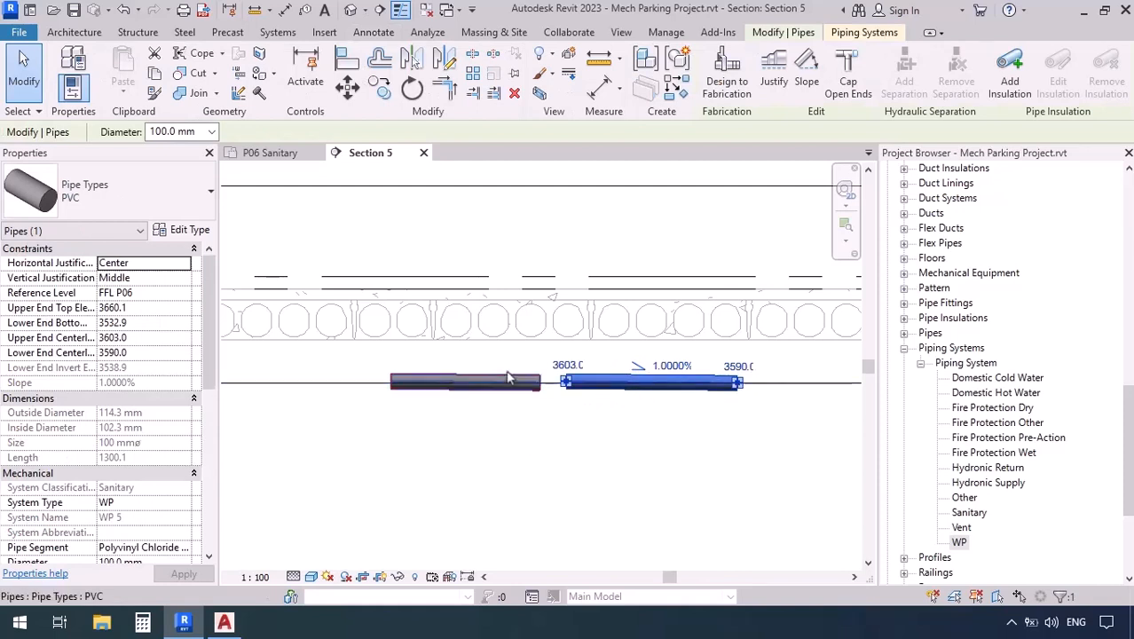
{"action": "left_click", "coordinate": [452, 380]}
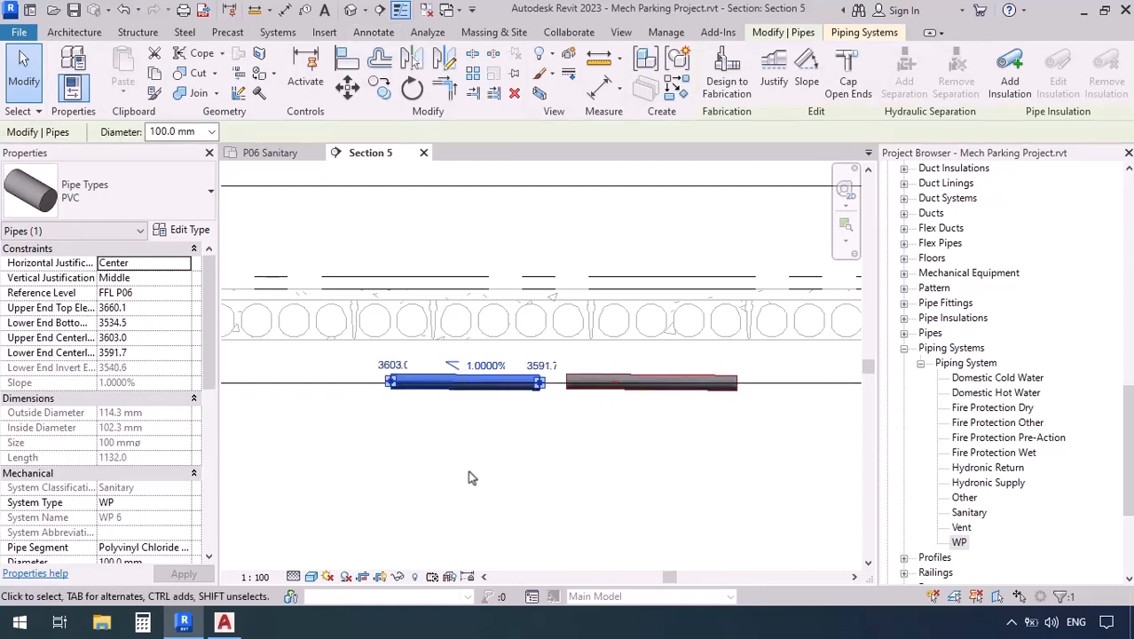
{"action": "scroll", "coordinate": [473, 368], "scroll_direction": "up", "scroll_amount": 2}
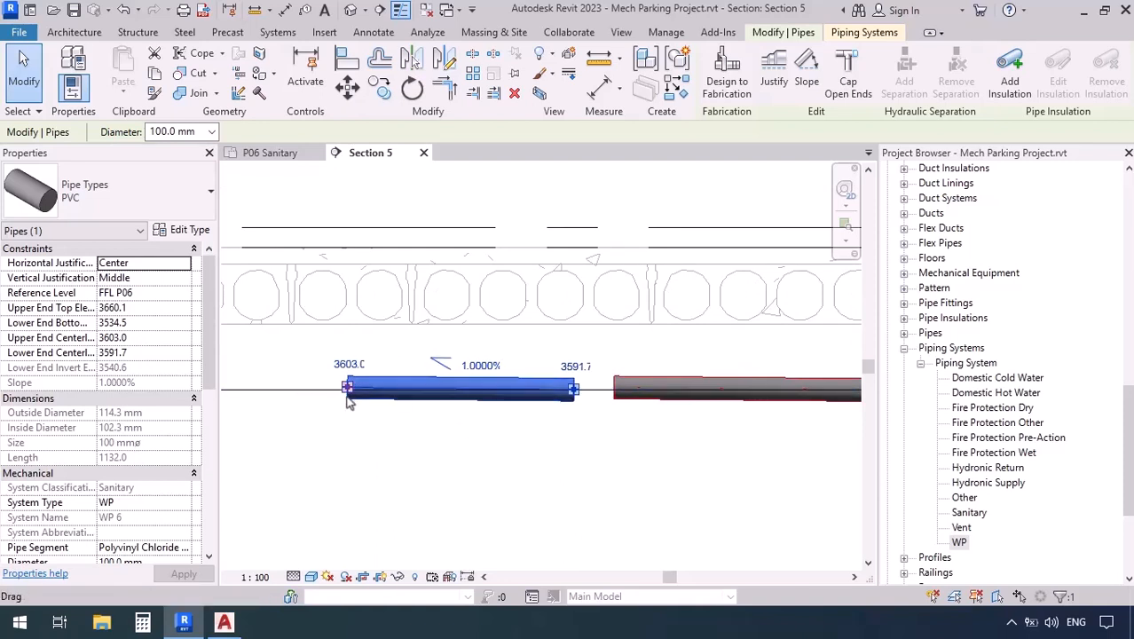
{"action": "scroll", "coordinate": [393, 445], "scroll_direction": "down", "scroll_amount": 2}
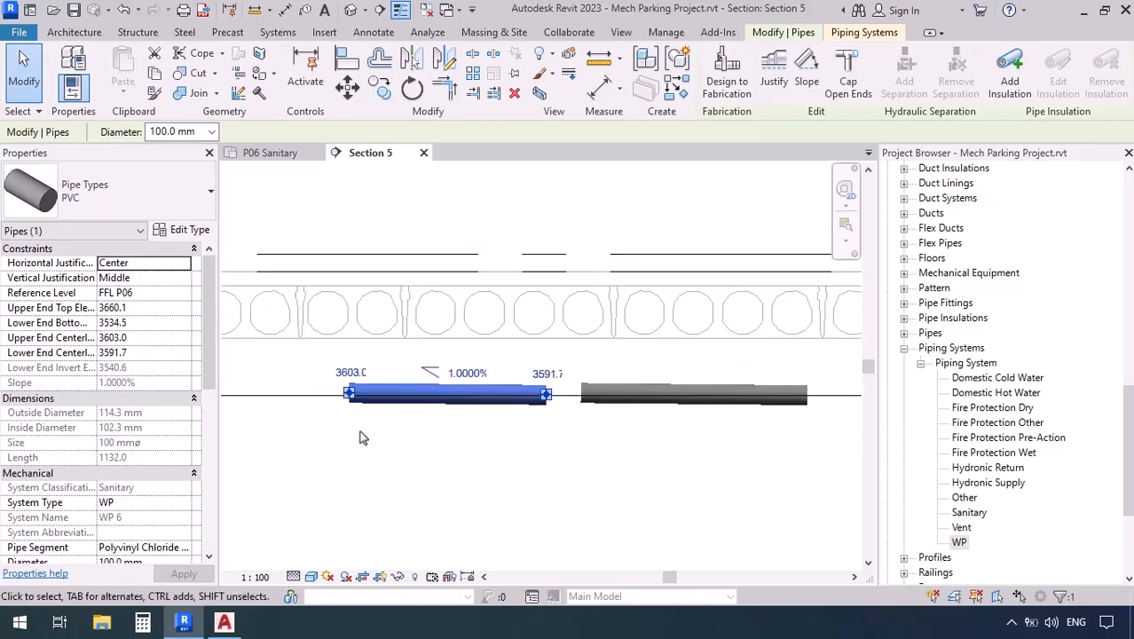
- Toggle the slope's end reference on the longer new trial pipe
{"action": "left_click", "coordinate": [675, 394]}
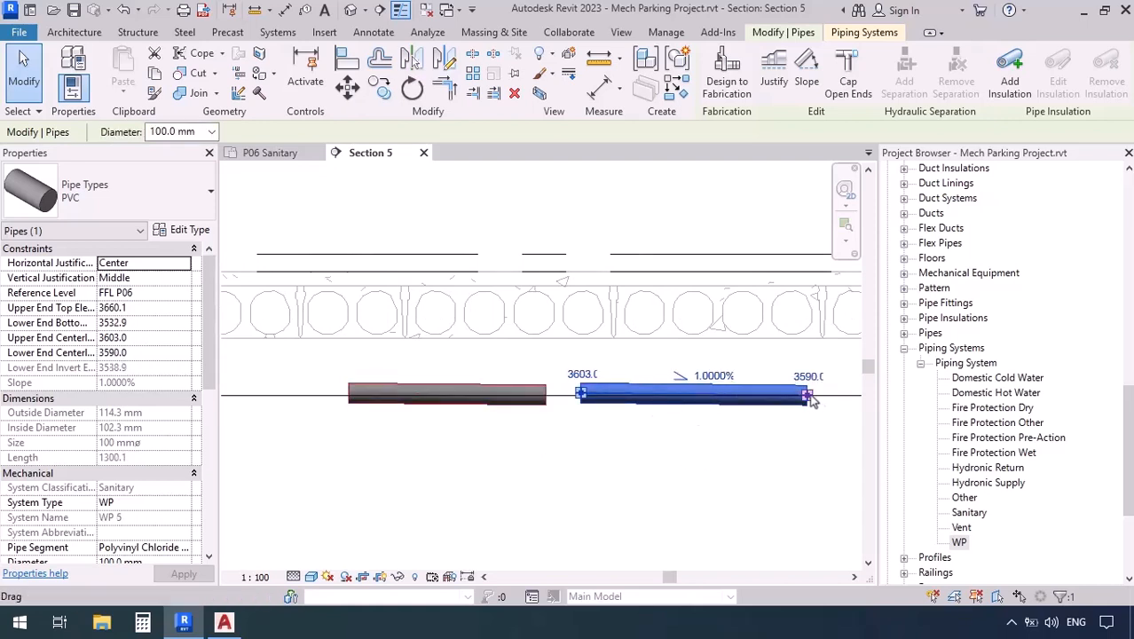
{"action": "left_click", "coordinate": [680, 377]}
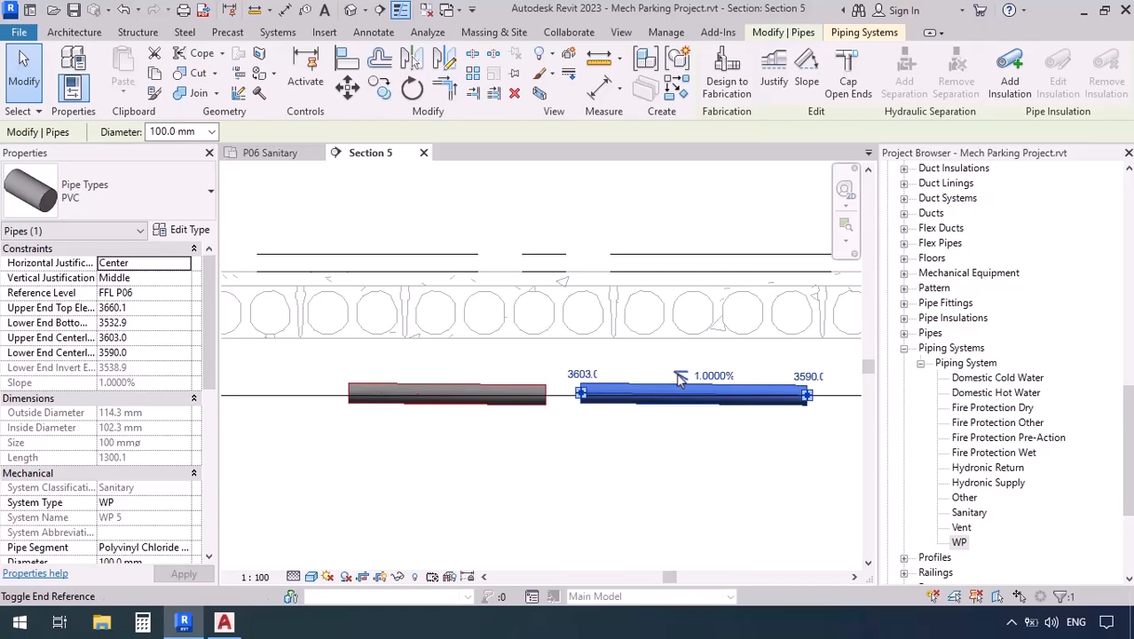
{"action": "left_click", "coordinate": [637, 477]}
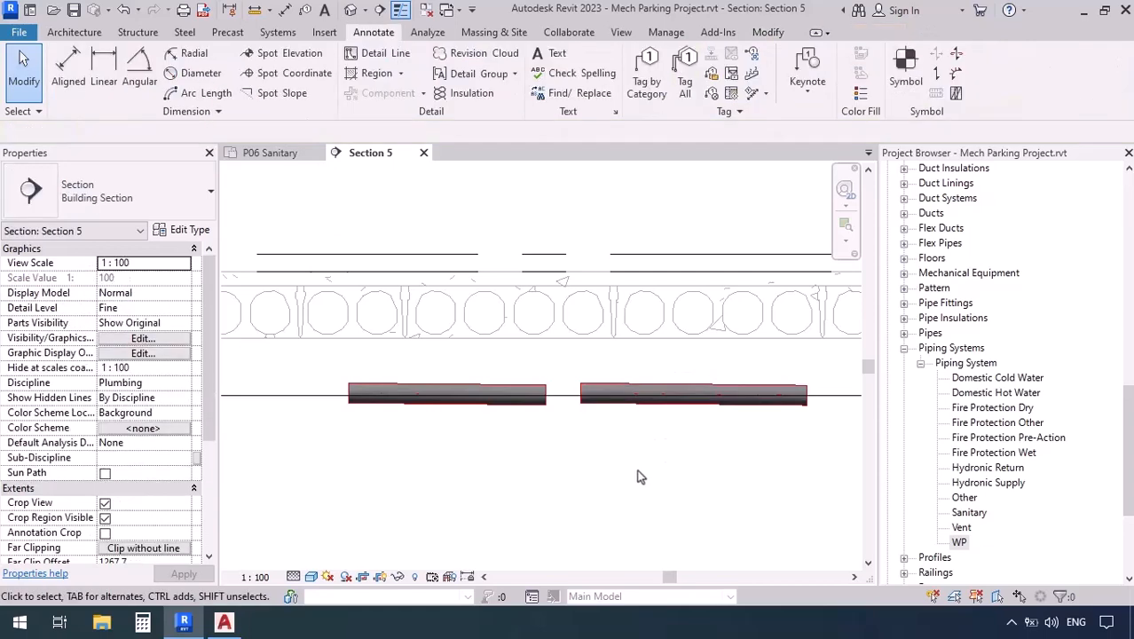
- Return to the P06 Sanitary plan and start placing a new pipe
{"action": "left_click", "coordinate": [244, 157]}
{"action": "scroll", "coordinate": [499, 326], "scroll_direction": "down", "scroll_amount": 5}
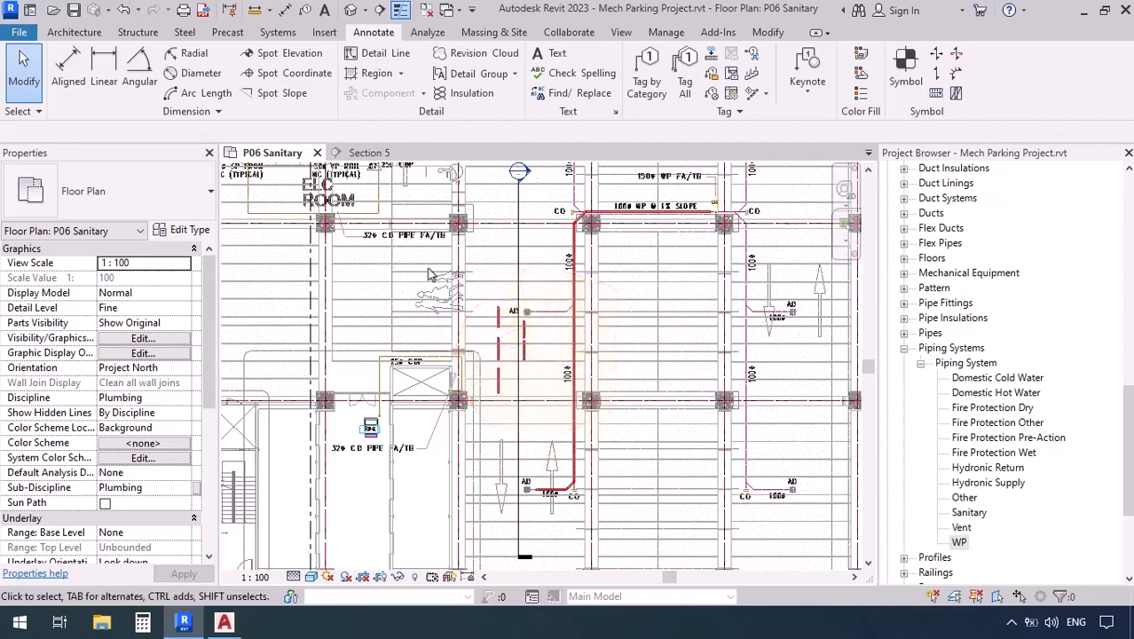
{"action": "left_click", "coordinate": [275, 36]}
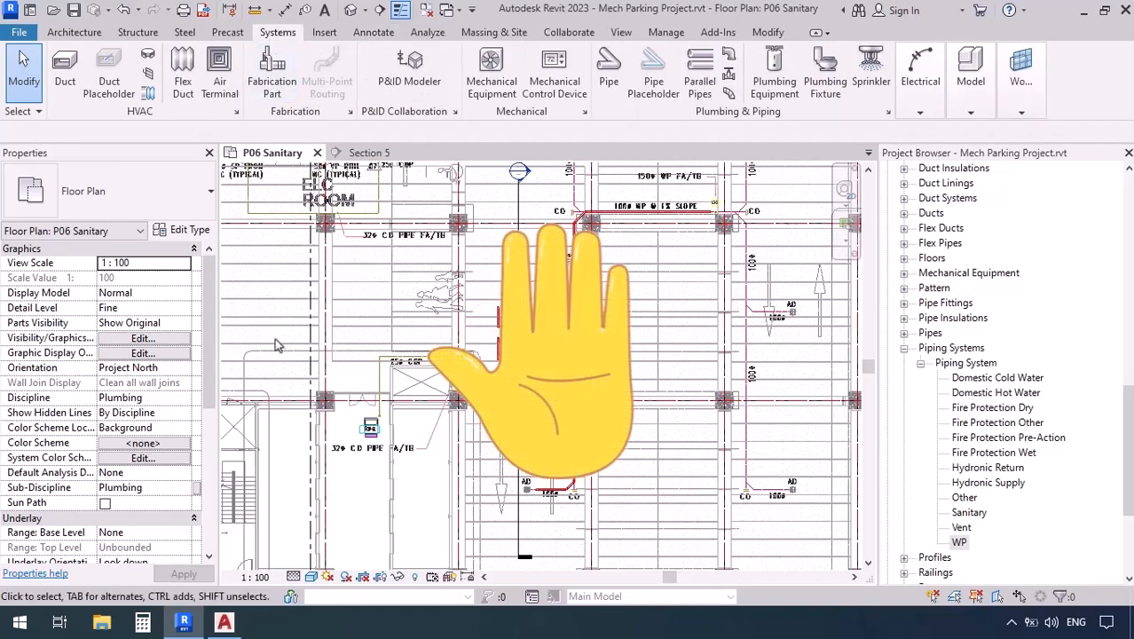
{"action": "left_click", "coordinate": [611, 89]}
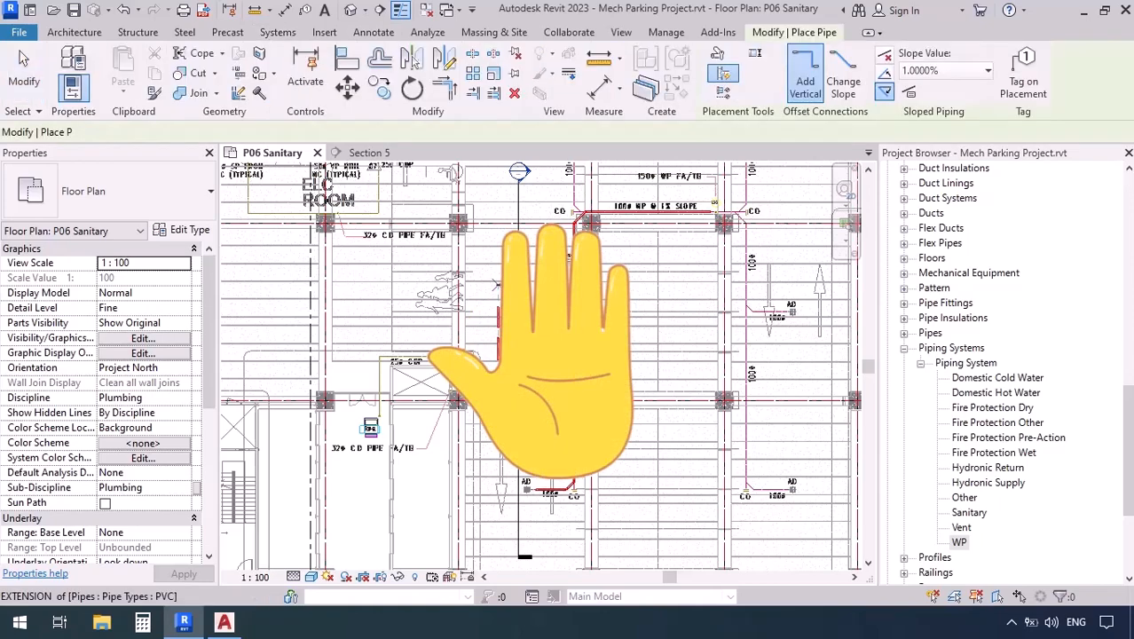